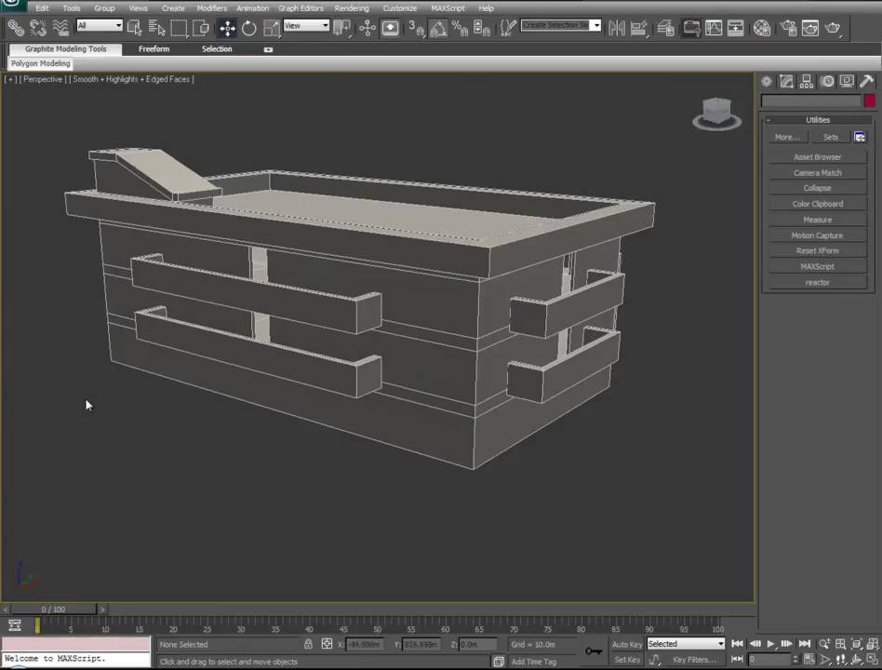
Step: Switch the perspective viewport's shading to Flat, keeping edged faces, and view the building from its long side
click(108, 80)
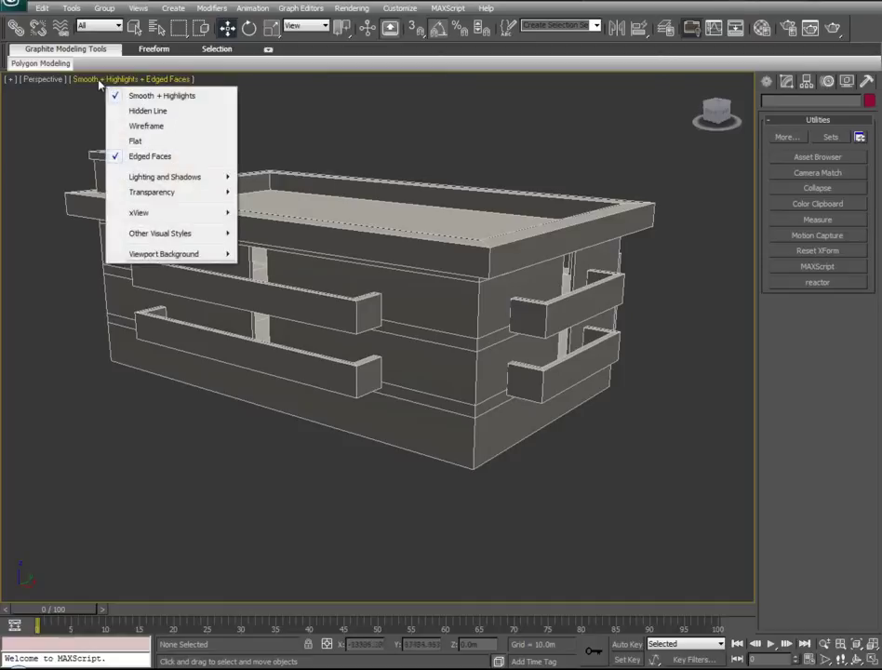
click(136, 141)
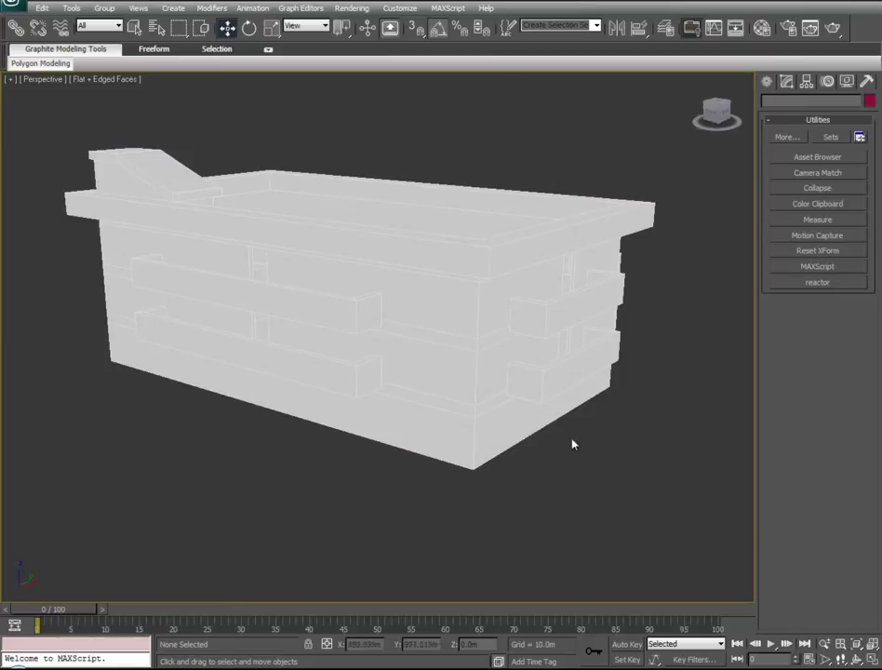
mouse_move(612, 492)
alt+middle_down()
mouse_move(460, 492)
mouse_move(415, 506)
mouse_move(293, 517)
mouse_move(661, 492)
mouse_move(666, 538)
mouse_move(611, 505)
alt+middle_up()
alt+middle_drag(323, 504, 400, 508)
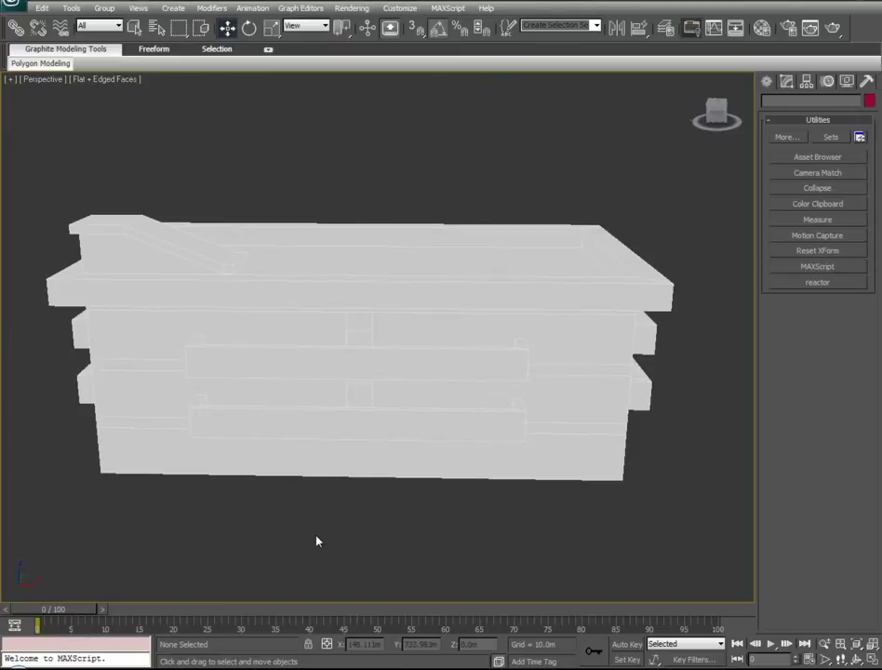
Step: Open the Material Editor and rename the first sample material as BuildingTextures
key(m)
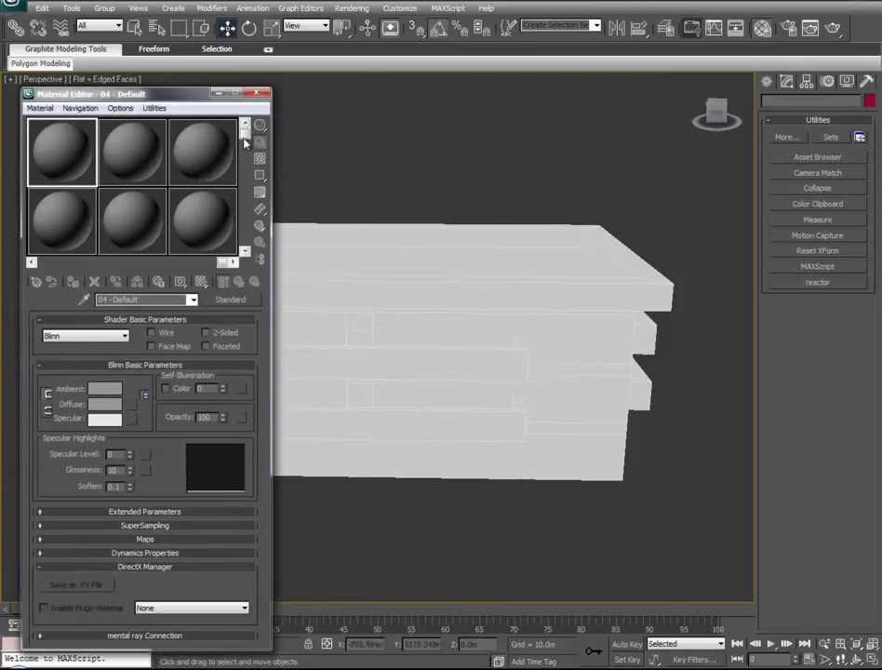
mouse_move(247, 139)
mouse_down()
mouse_move(252, 186)
mouse_move(253, 136)
mouse_up()
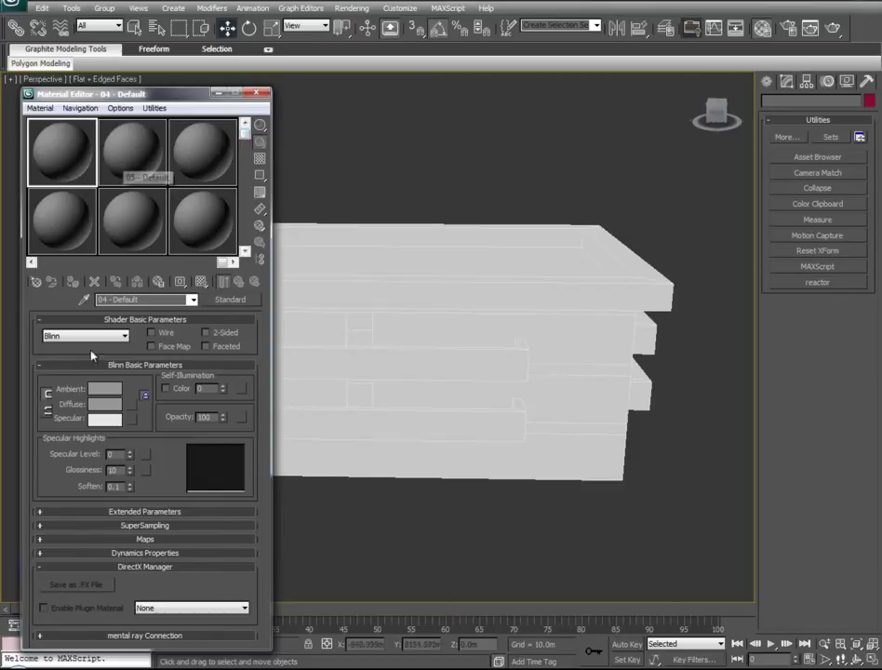
click(77, 540)
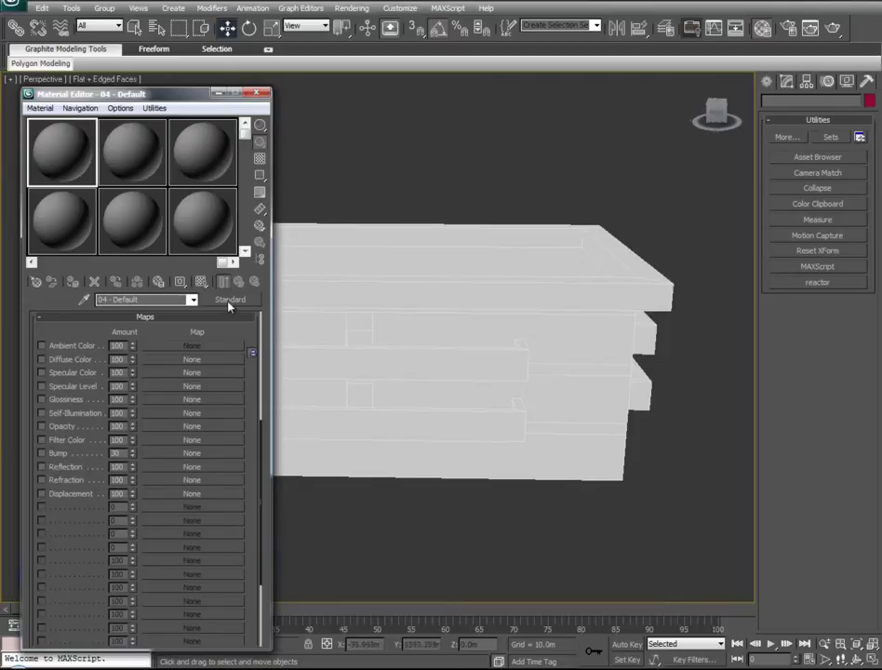
click(42, 316)
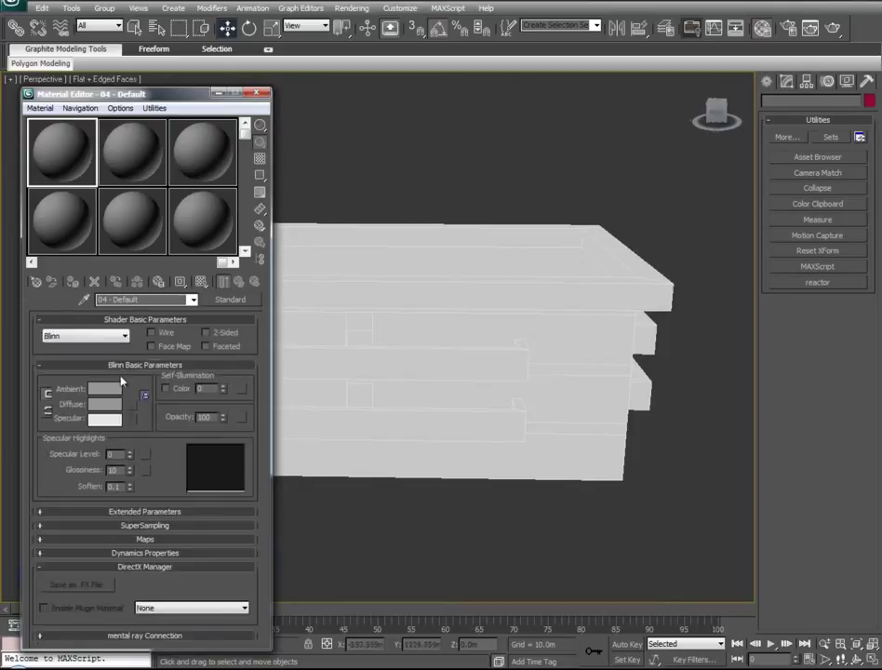
mouse_move(246, 133)
mouse_down()
mouse_move(251, 246)
mouse_move(246, 138)
mouse_up()
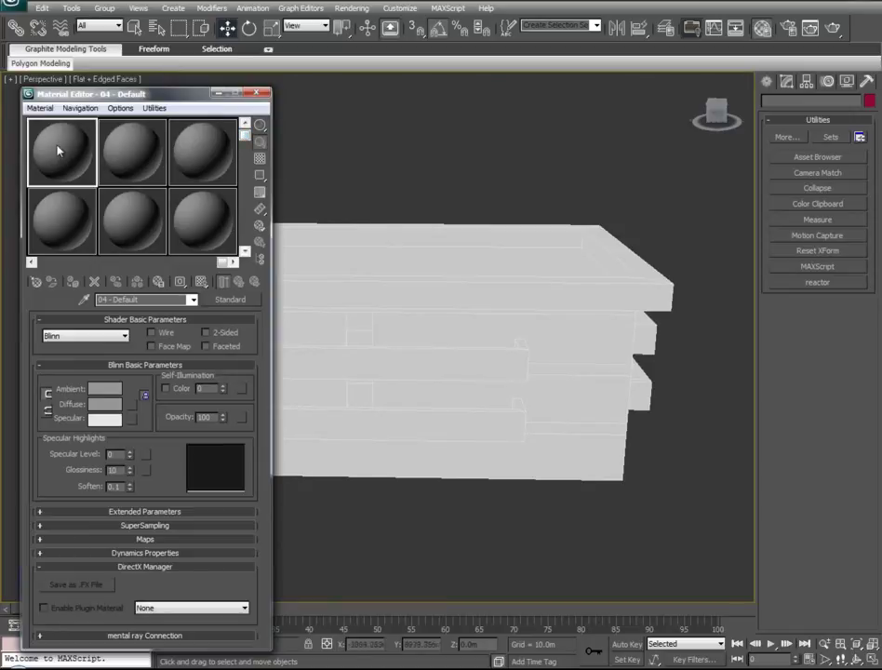
click(147, 300)
text(Bui)
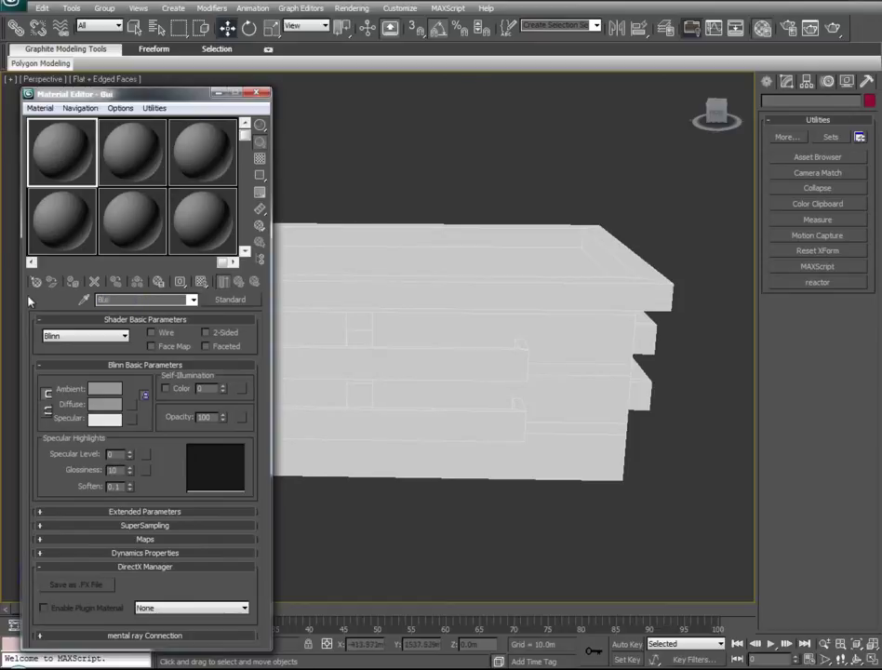
text(ldingTextures)
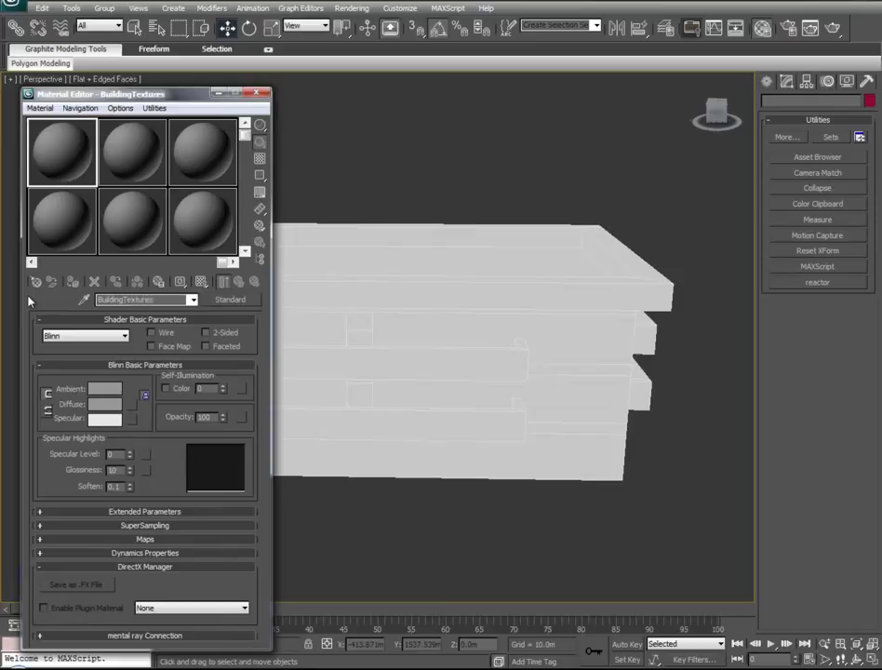
Step: Change the BuildingTextures material type from Standard to Multi/Sub-Object
click(230, 299)
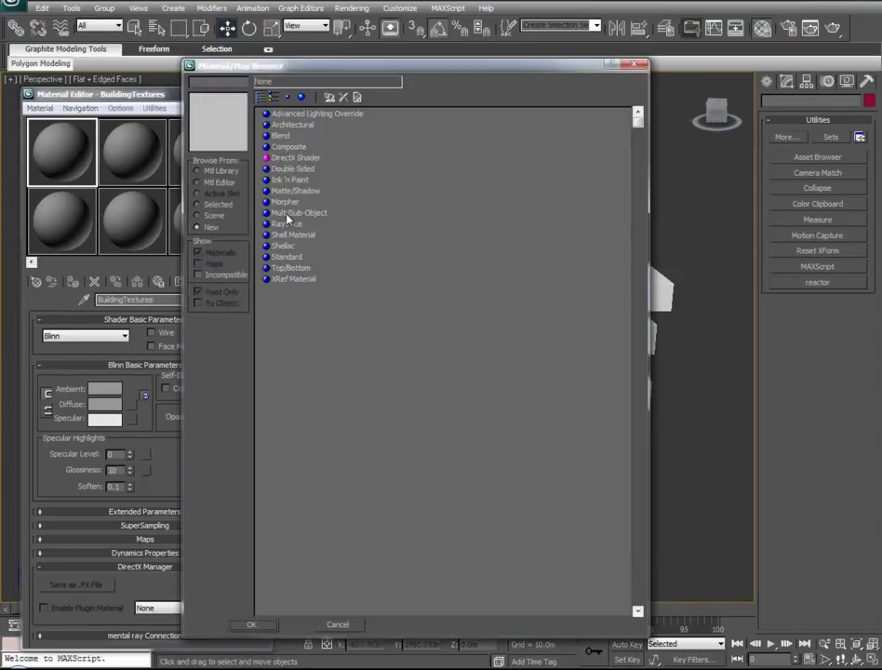
click(297, 213)
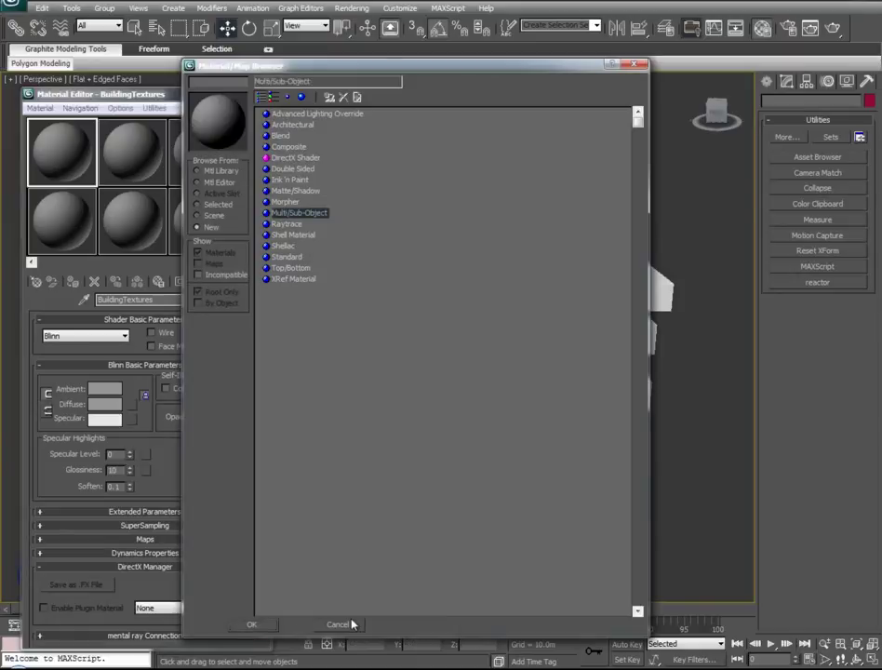
click(253, 626)
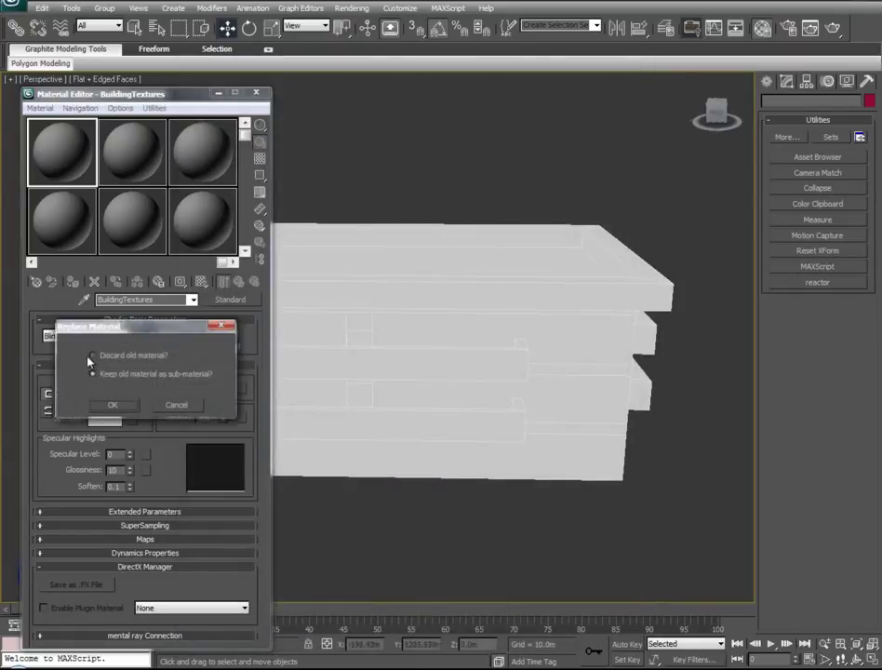
click(117, 409)
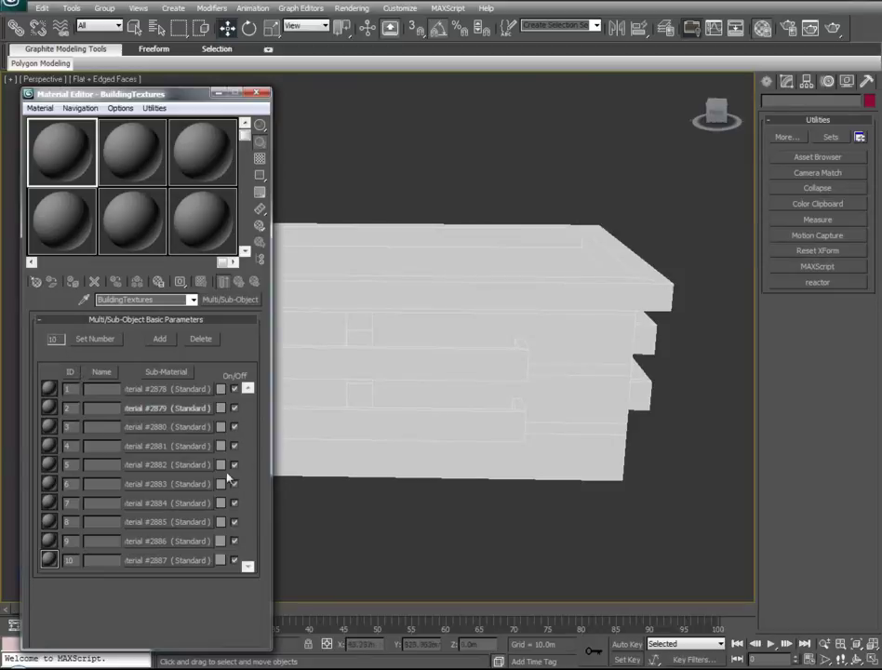
Step: Set the number of sub-materials in BuildingTextures to 100 and look through the list
click(94, 339)
drag(151, 373, 116, 380)
text(100)
click(210, 364)
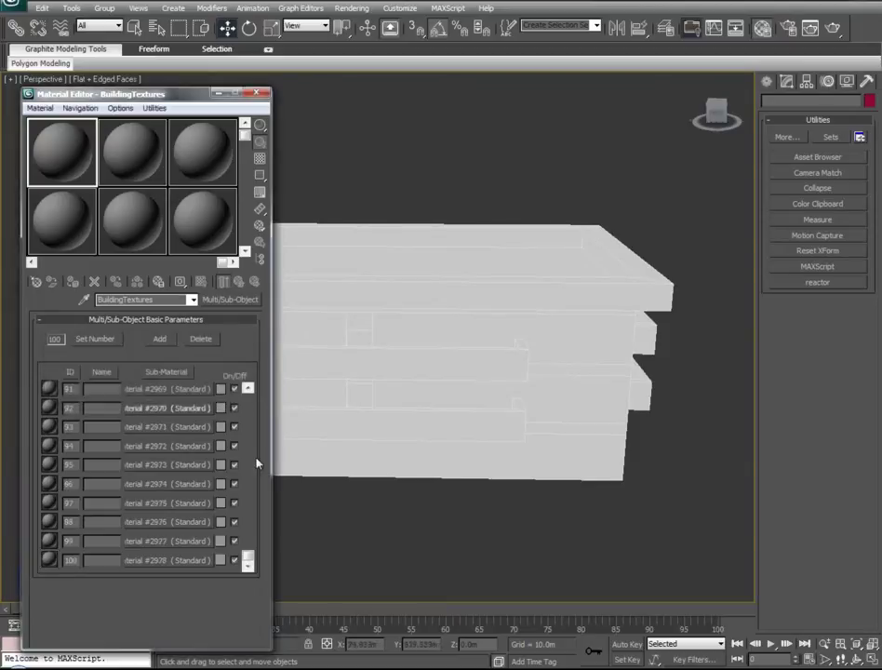
drag(248, 526, 247, 390)
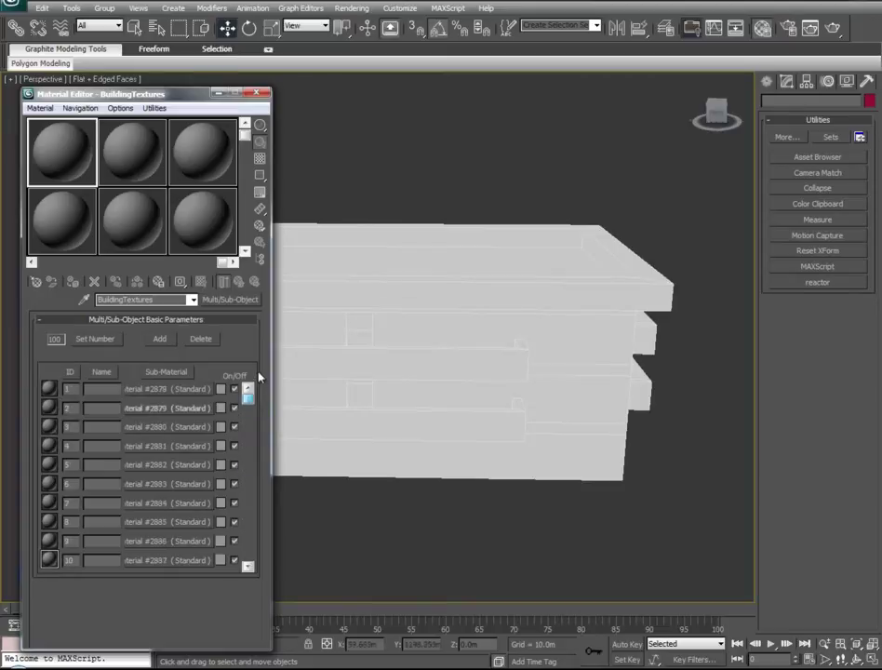
Step: Reduce the number of sub-materials in BuildingTextures to 10
click(84, 343)
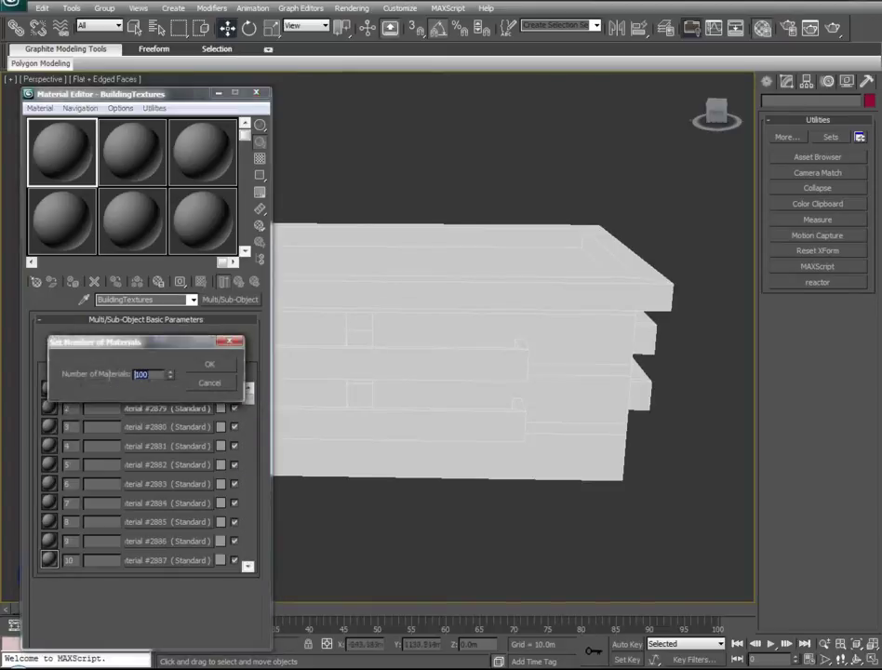
text(10)
click(212, 365)
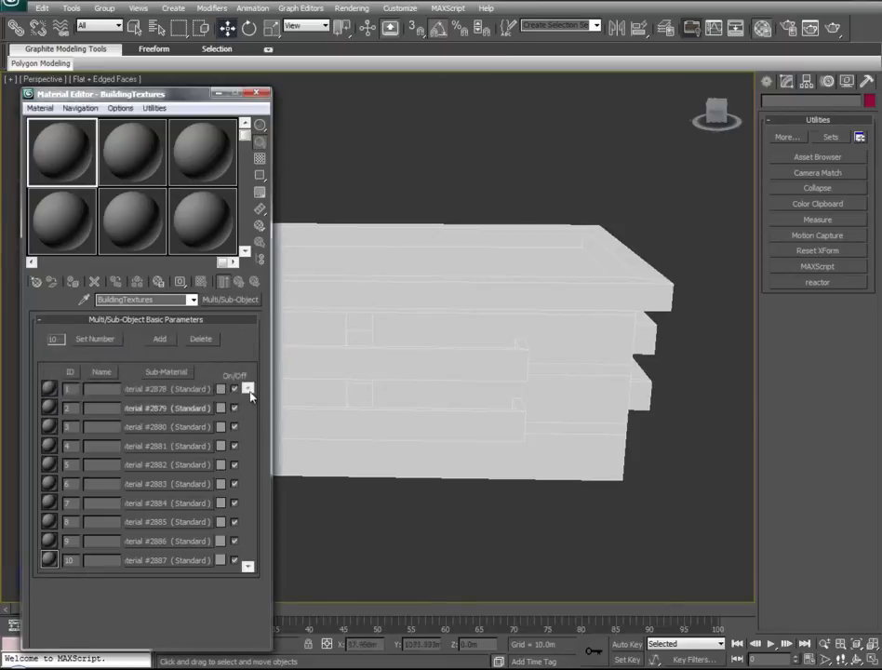
Step: Examine the available map slots of the sub-material with ID 1 and return to the parent material
click(147, 391)
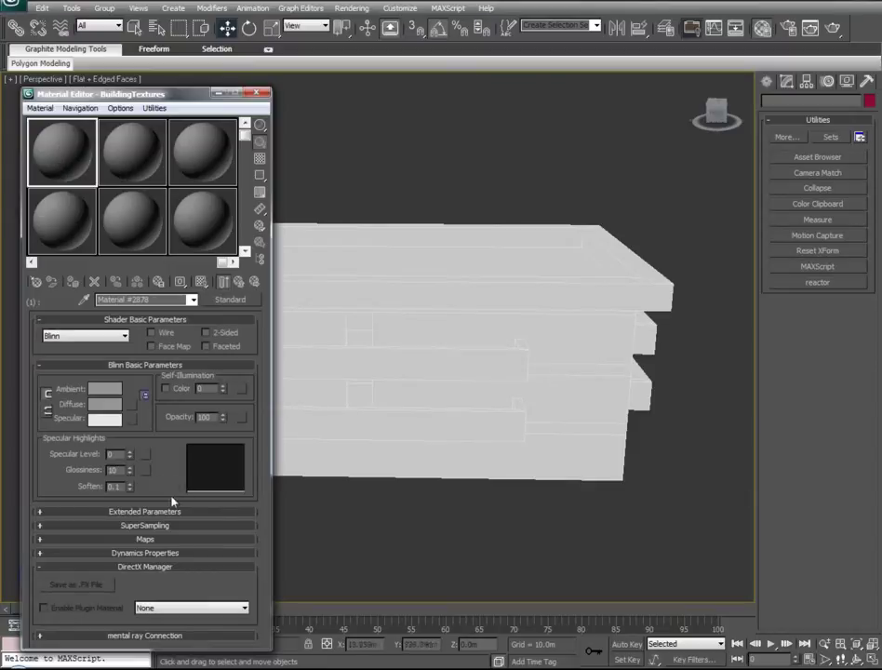
click(38, 539)
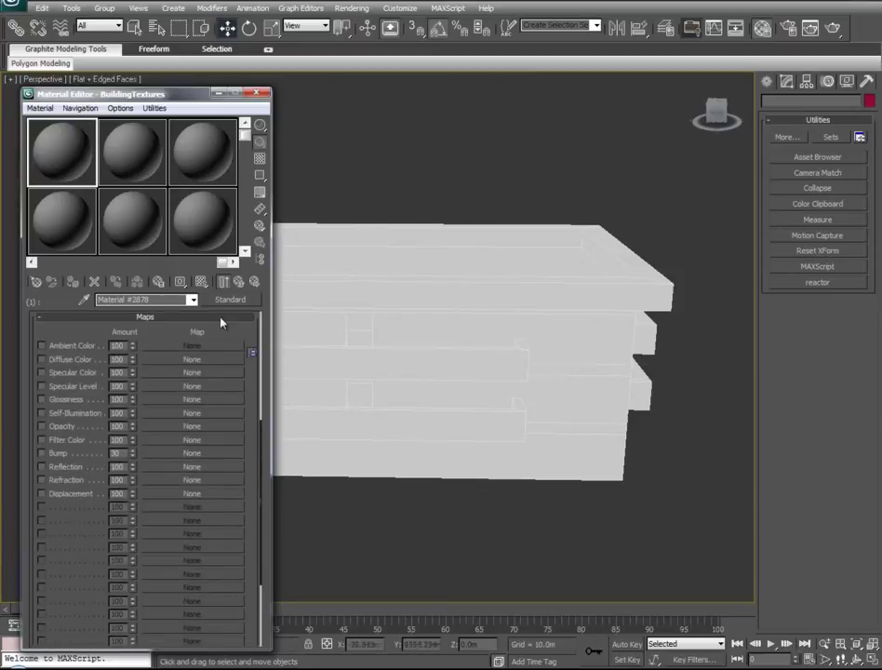
click(239, 283)
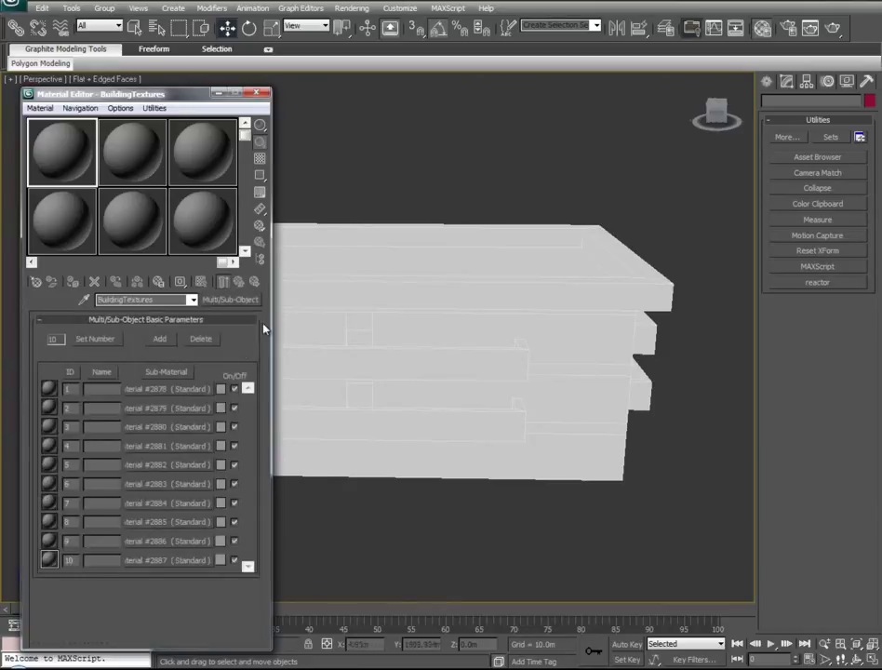
Step: Assign the bitmap con_20.bmp from the models folder as the diffuse map of the sub-material with ID 1
click(157, 389)
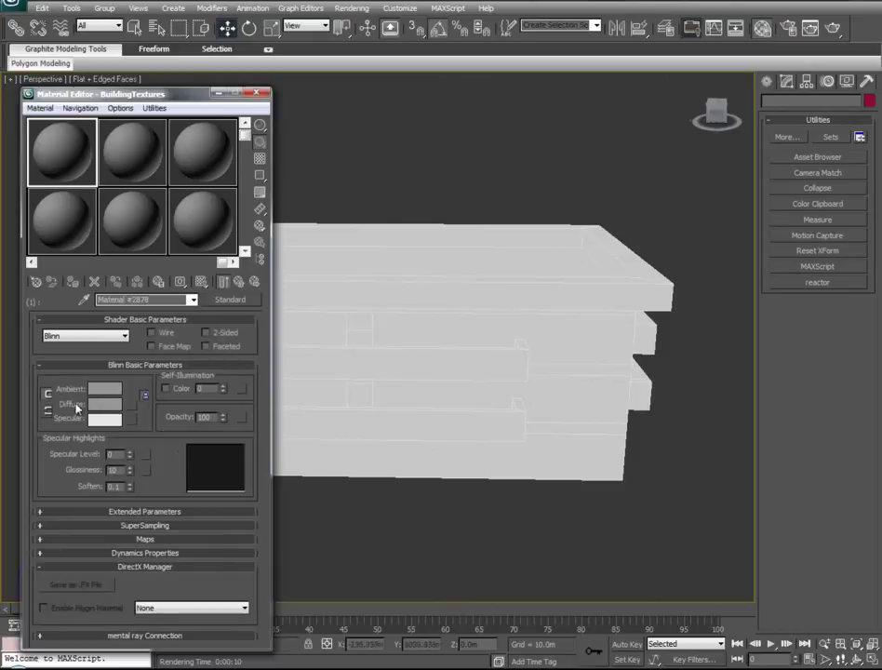
click(135, 404)
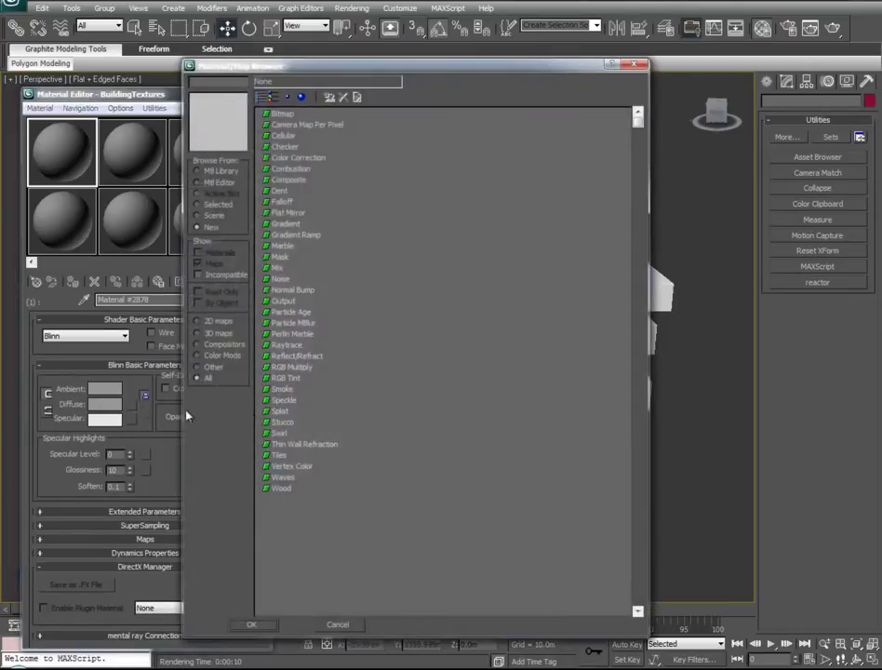
click(276, 114)
click(251, 624)
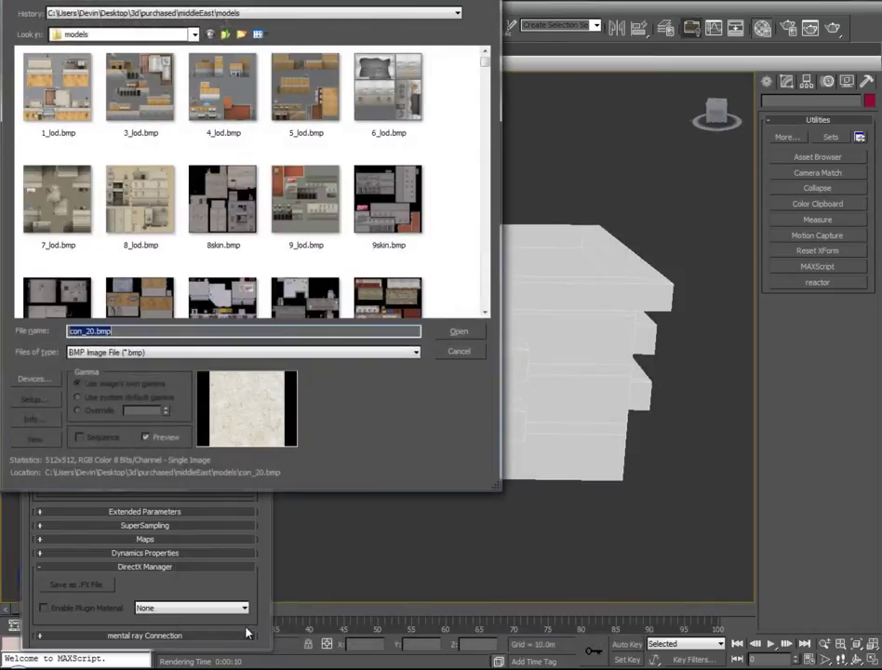
scroll(484, 96, down, 5)
scroll(489, 96, down, 3)
scroll(489, 101, down, 1)
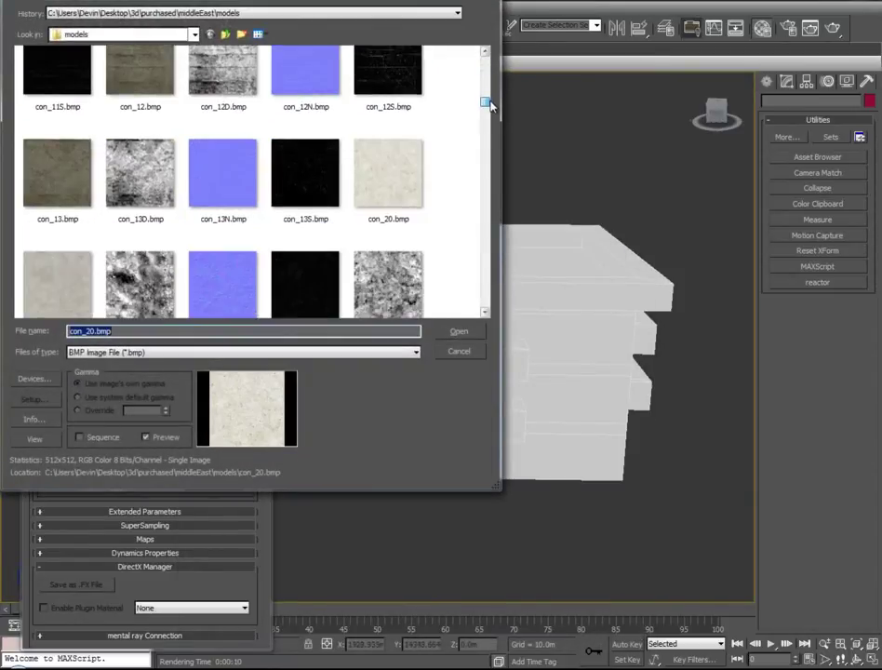
click(485, 314)
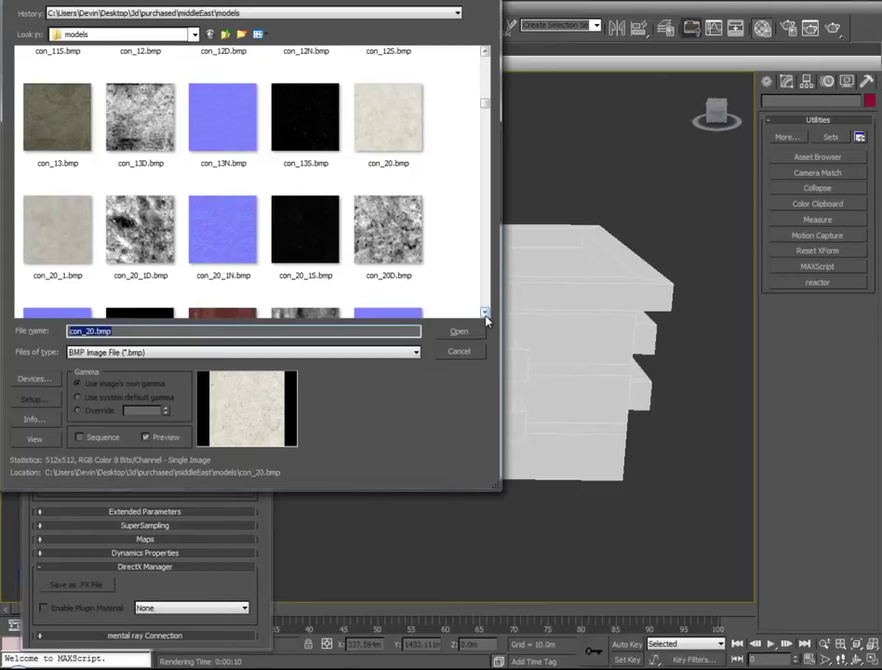
click(561, 519)
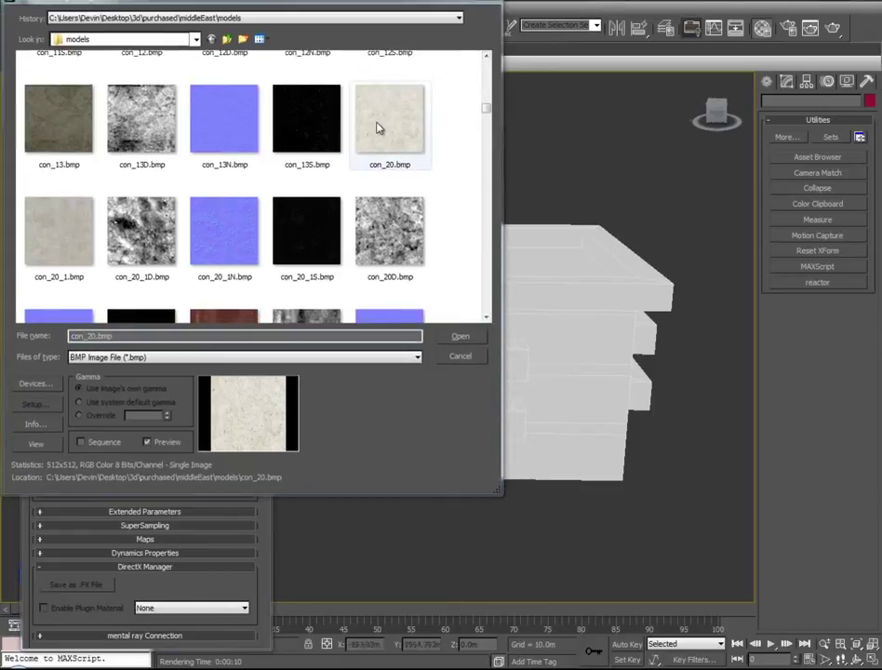
click(460, 335)
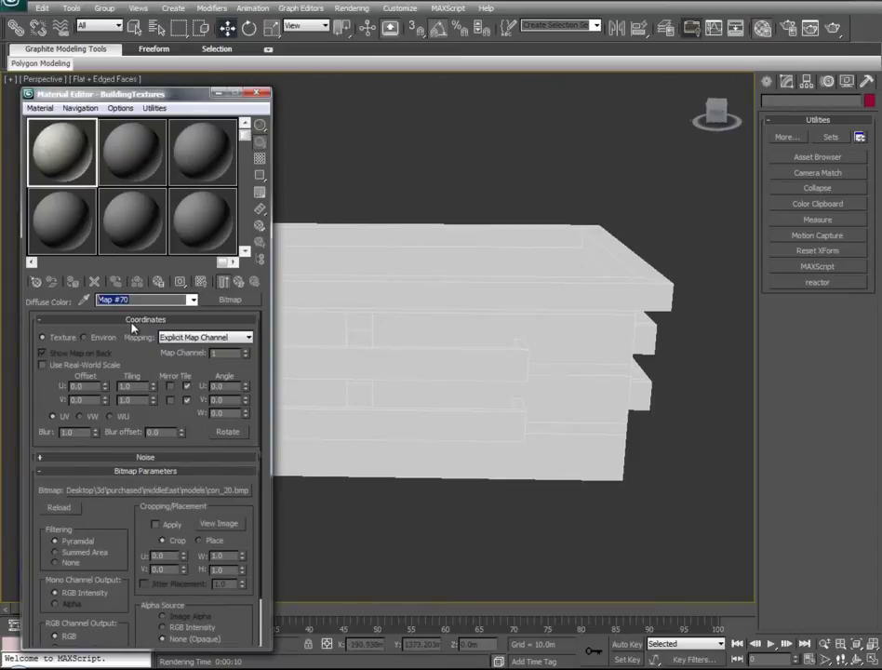
Step: Name both the diffuse map and the sub-material with ID 1 Concrete#20, and return to the BuildingTextures level
text(Concrete#20)
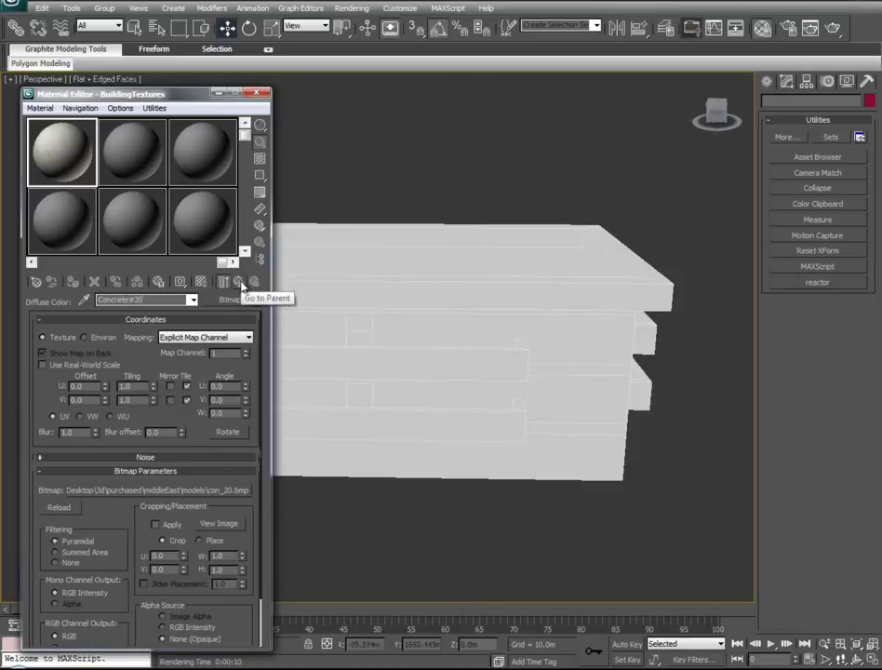
click(239, 282)
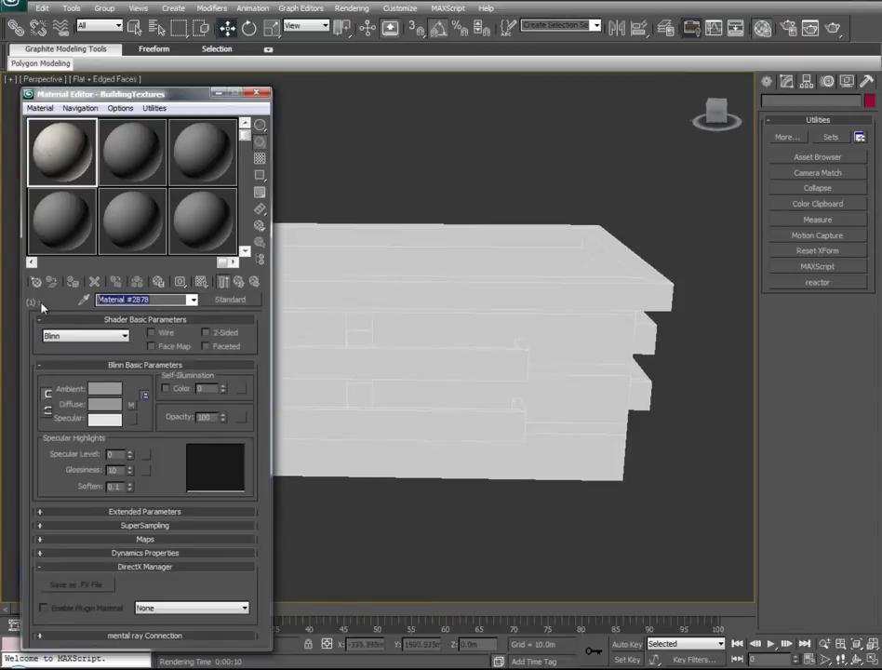
text(Concrete#20)
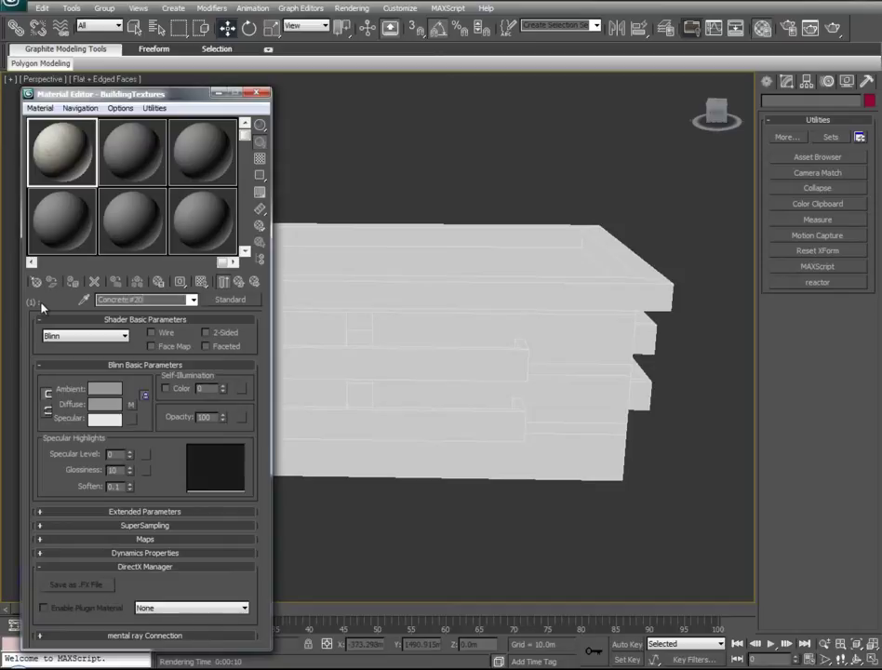
click(239, 282)
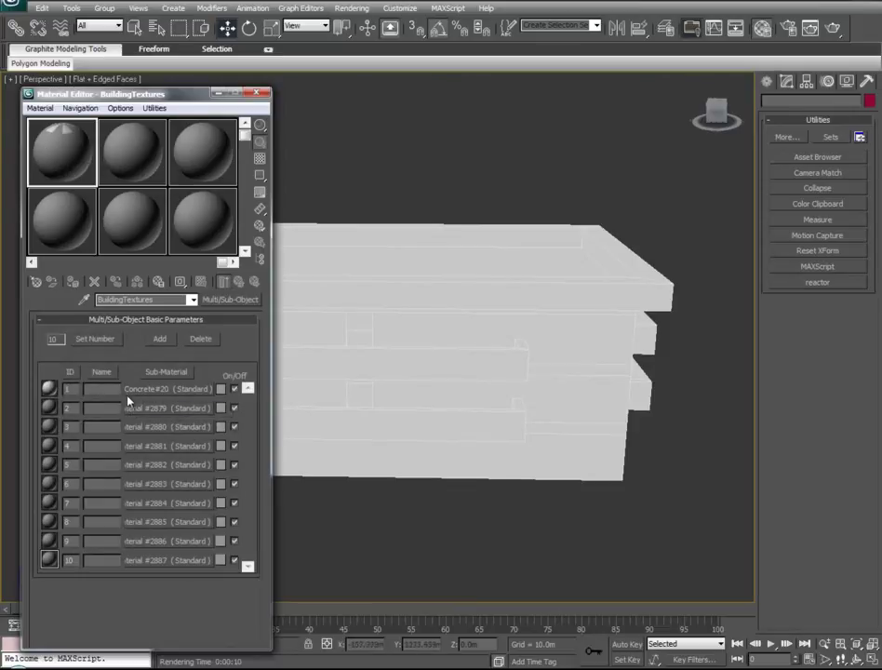
Step: Assign the bitmap con_21.bmp from the models folder as the diffuse map of the sub-material with ID 2
click(131, 411)
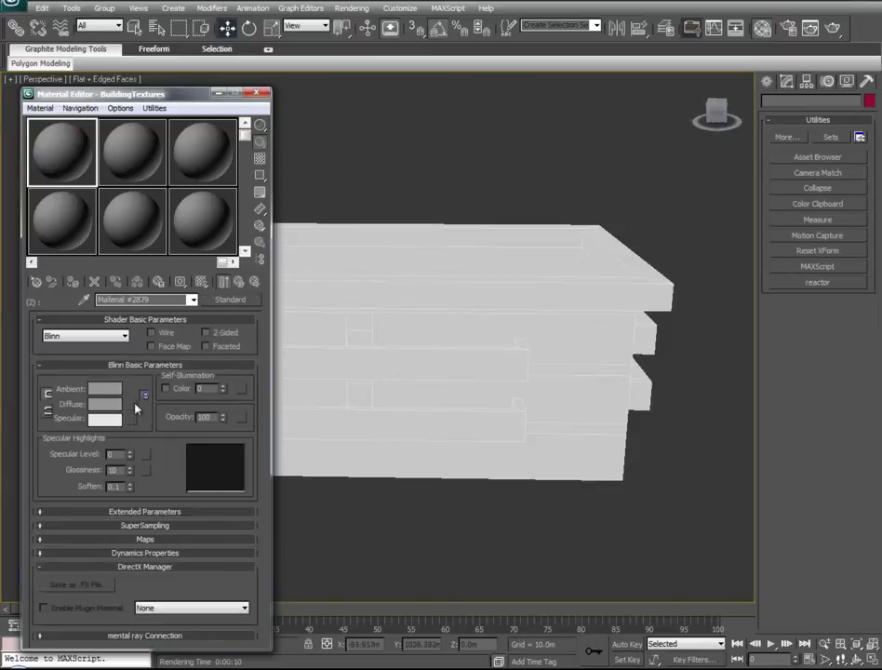
click(144, 397)
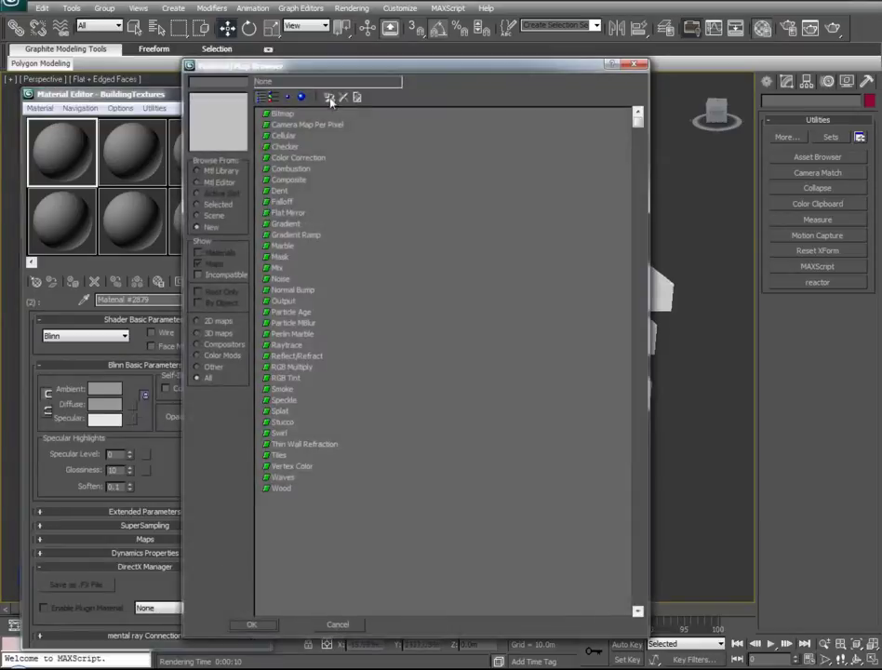
double_click(281, 117)
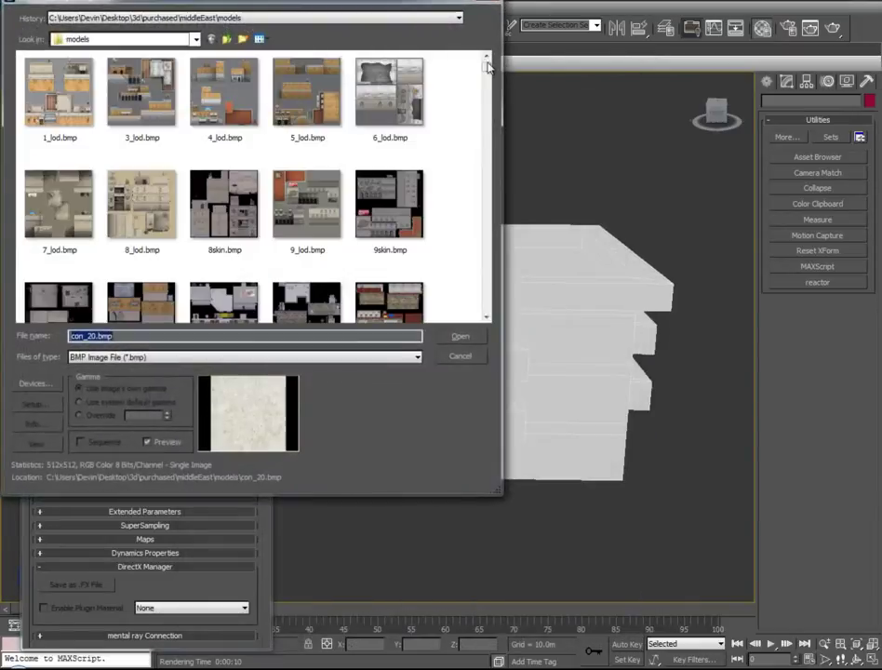
drag(487, 63, 488, 113)
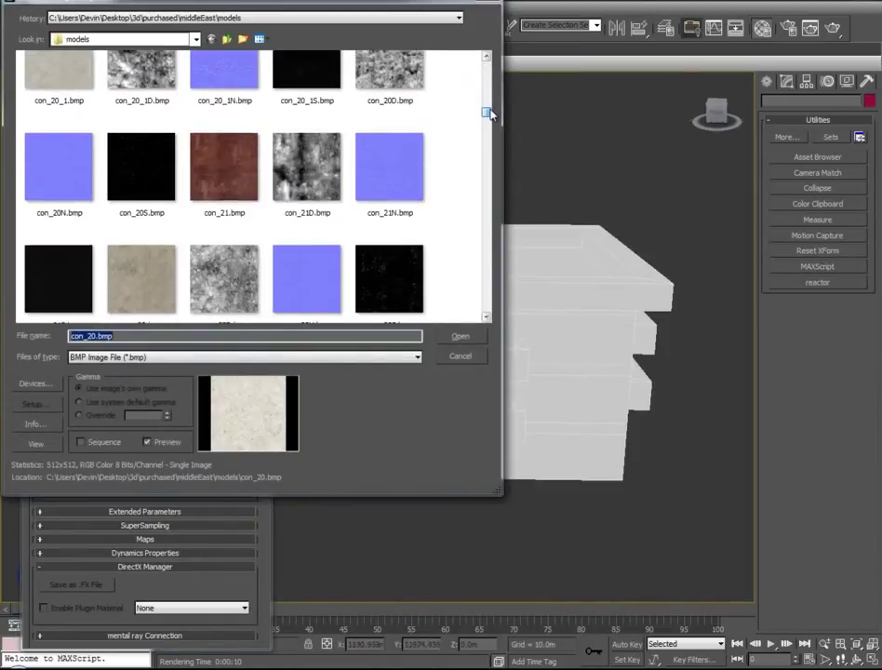
click(227, 167)
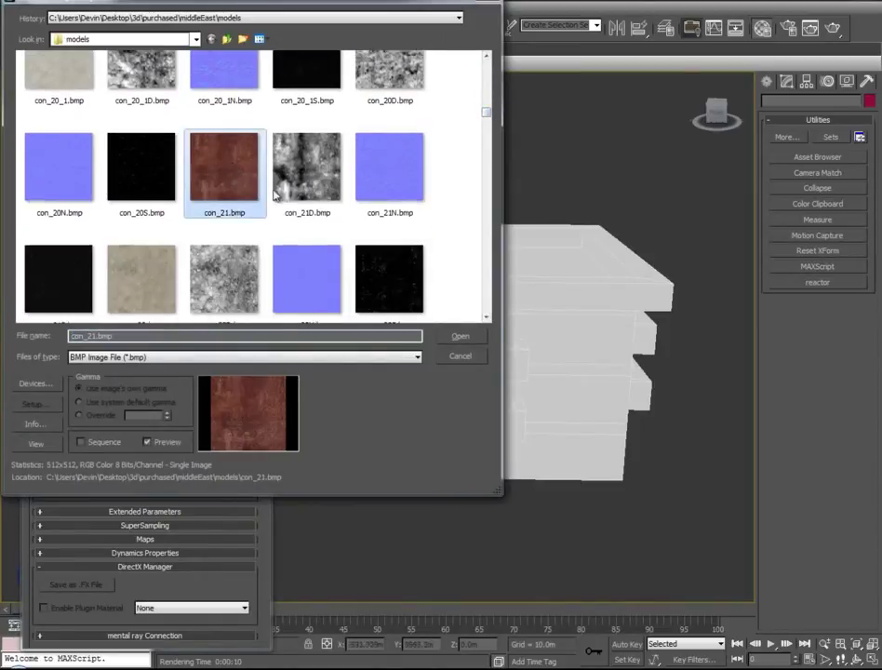
click(445, 336)
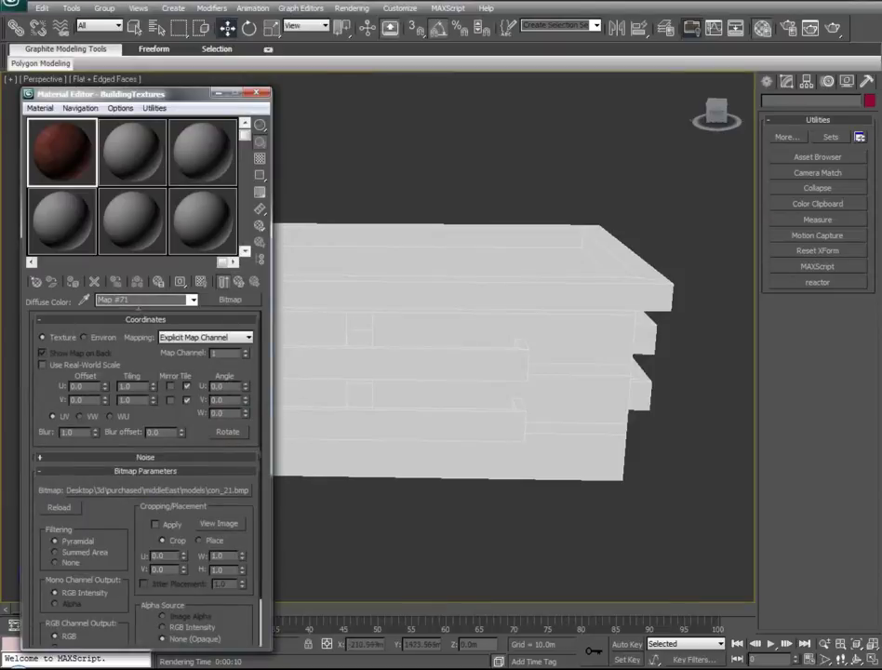
Step: Name both the diffuse map and the sub-material with ID 2 Concrete#21, and return to the BuildingTextures level
text(Concrete#21)
click(224, 282)
drag(166, 301, 62, 305)
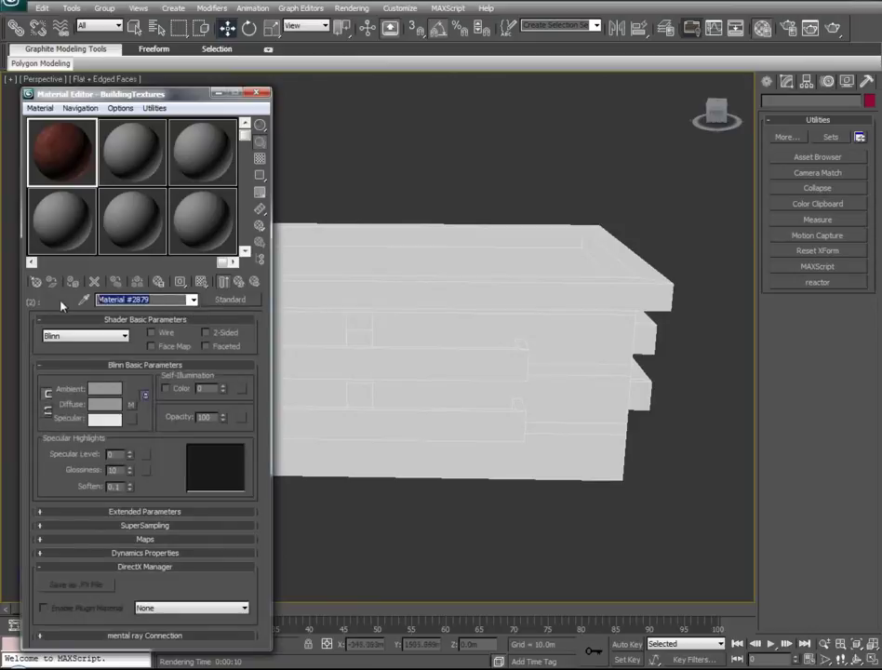
text(Concrete#21)
click(237, 285)
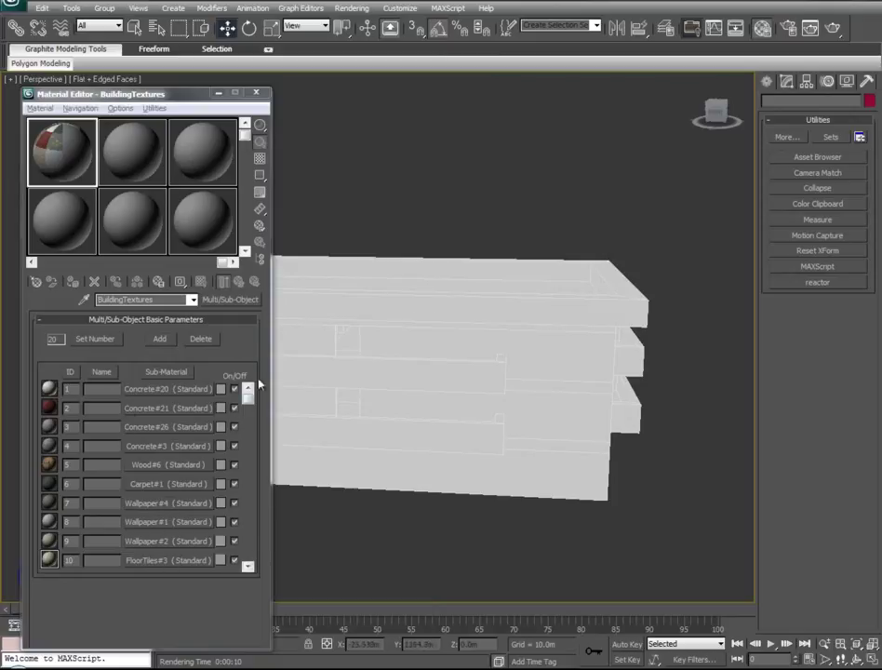
Step: Apply the Concrete#26 sub-material of BuildingTextures to the whole building object and minimize the Material Editor
click(396, 301)
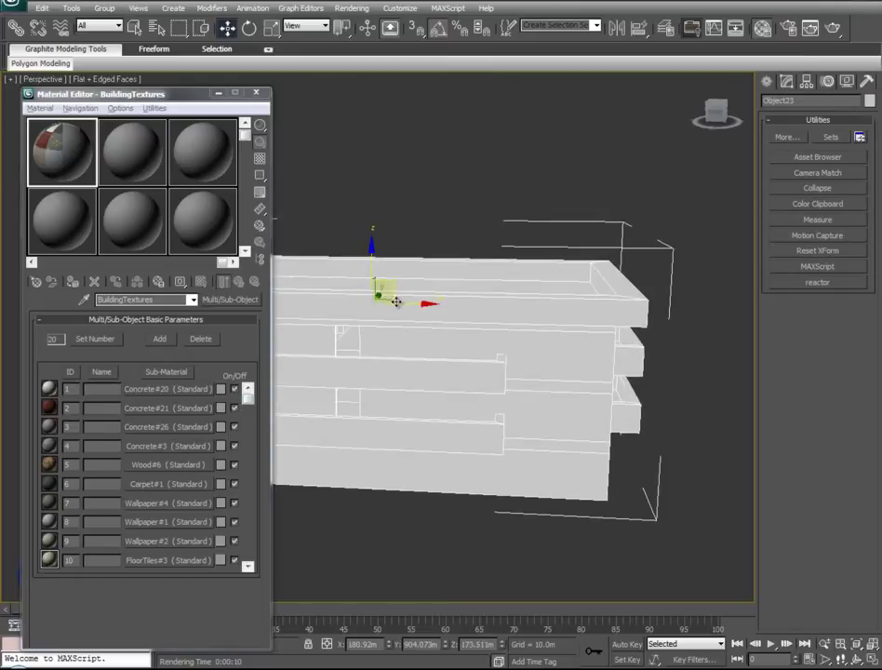
scroll(419, 378, up, 2)
middle_drag(420, 378, 592, 438)
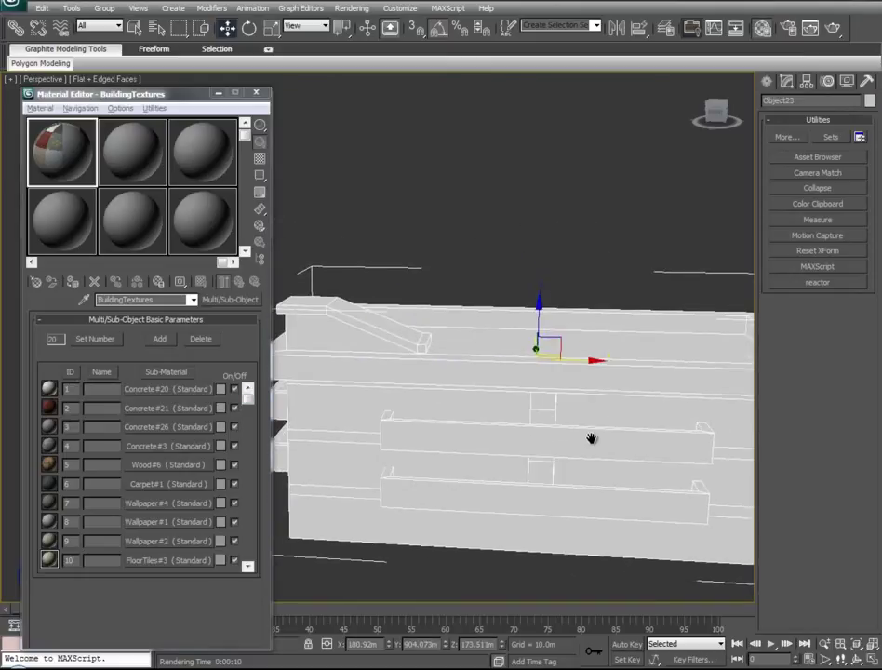
alt+middle_drag(388, 325, 395, 328)
key(4)
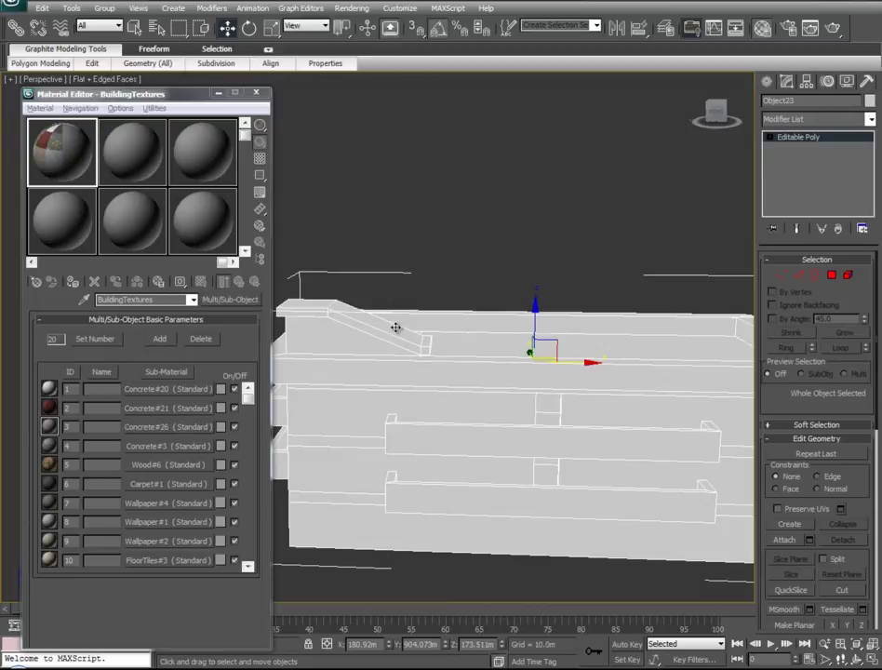
click(144, 427)
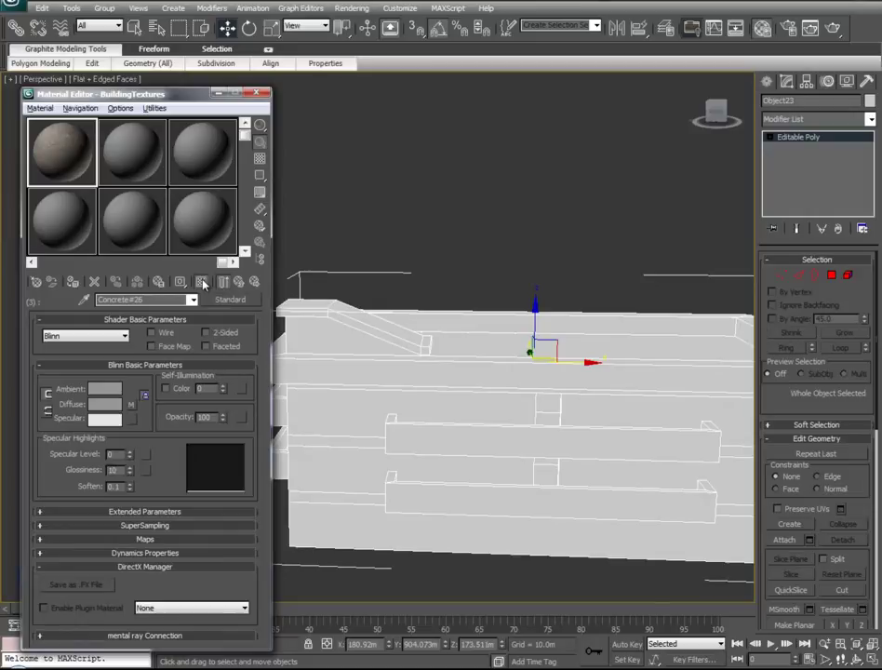
click(239, 284)
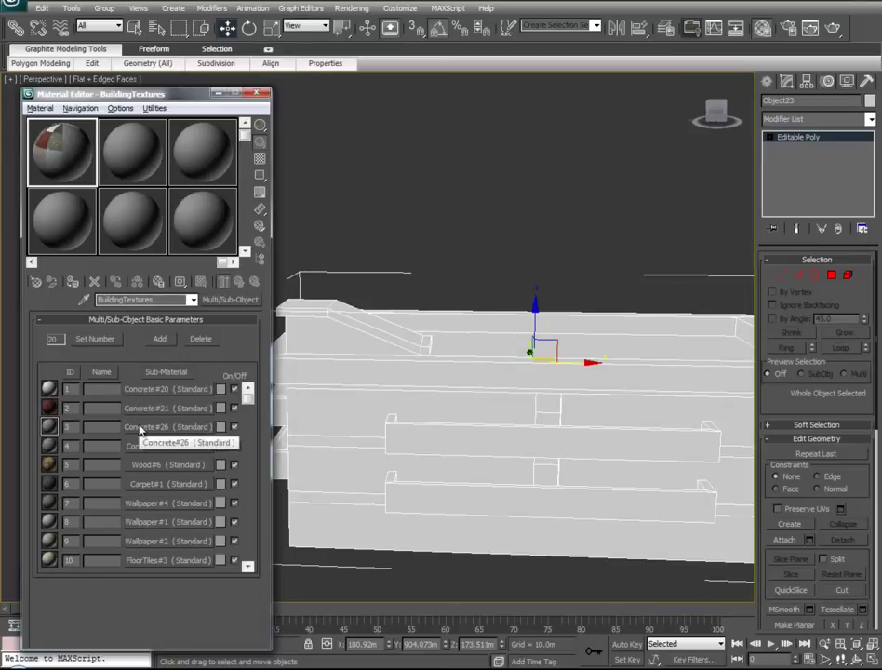
drag(141, 430, 408, 382)
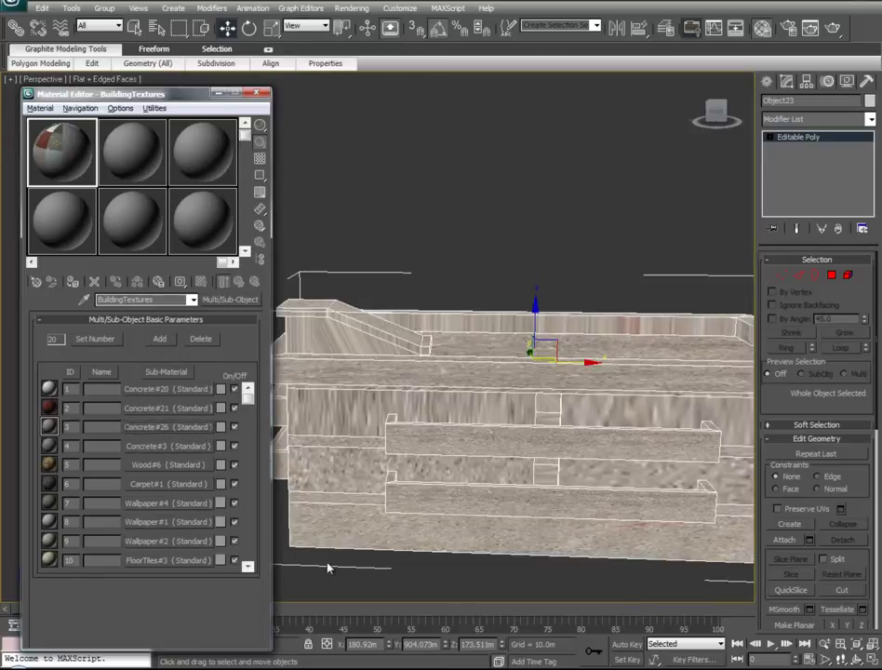
click(219, 93)
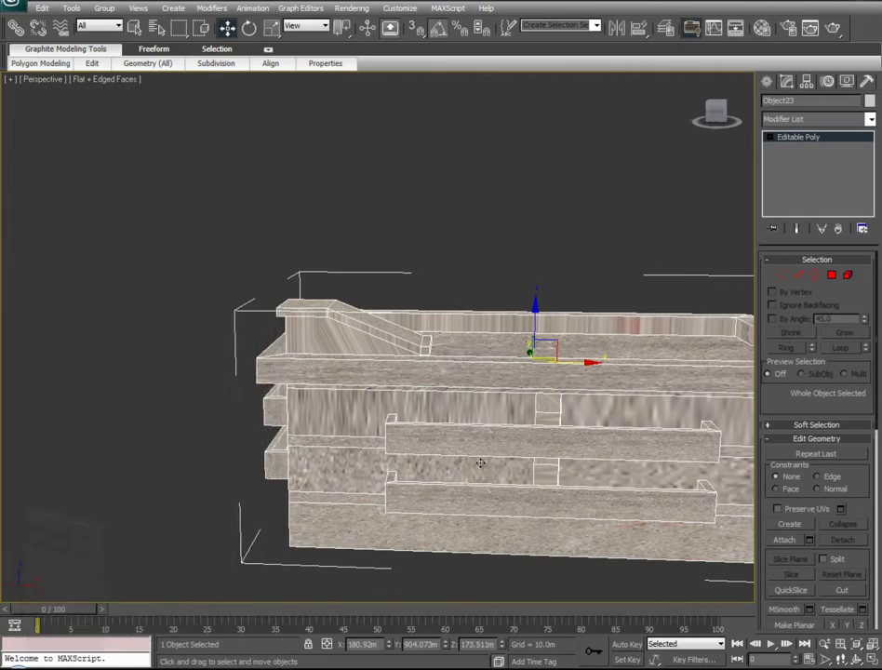
Step: Add a UVW Map modifier to the building and set its mapping type to Box
alt+middle_drag(481, 462, 102, 400)
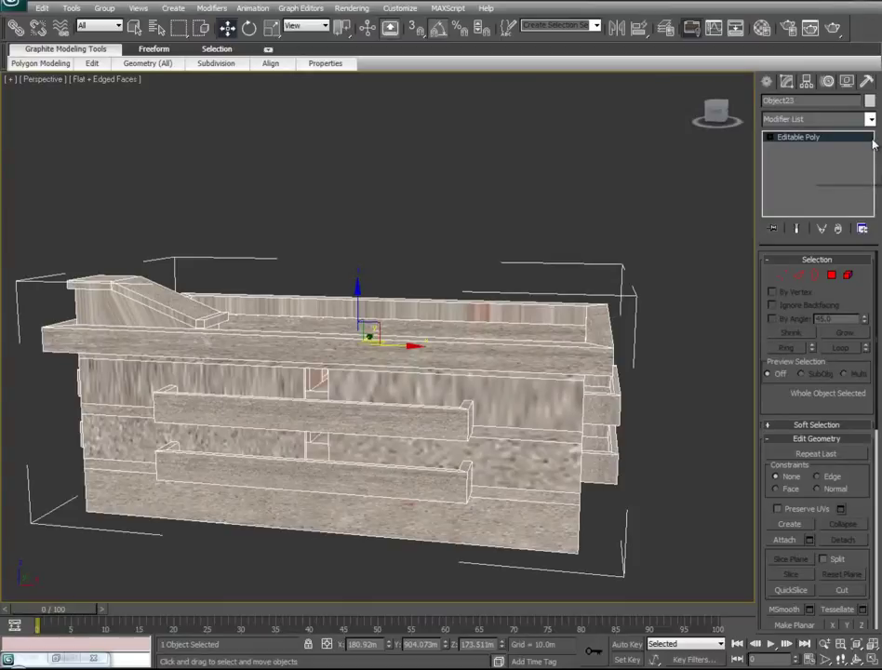
click(870, 119)
drag(865, 193, 872, 510)
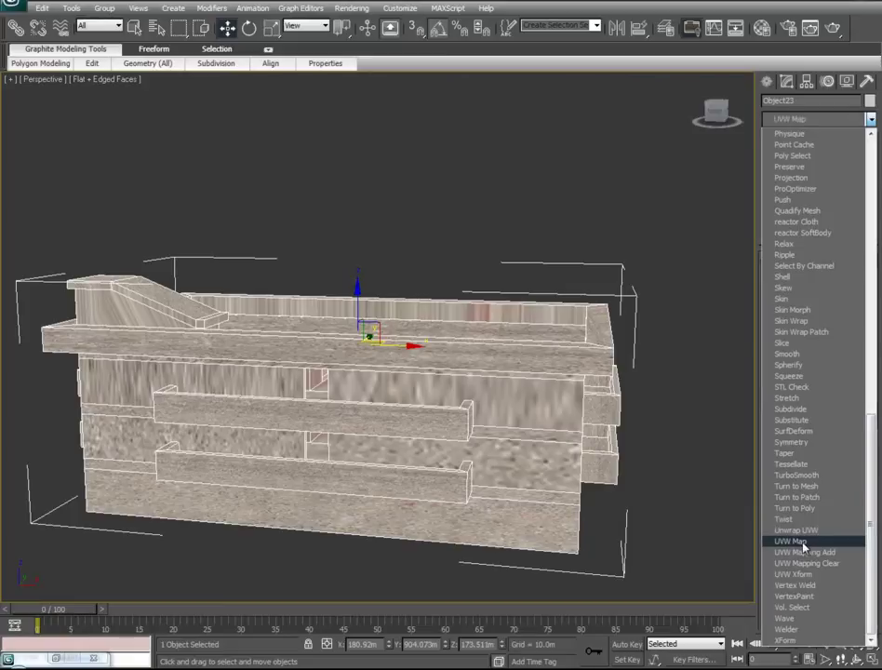
click(803, 546)
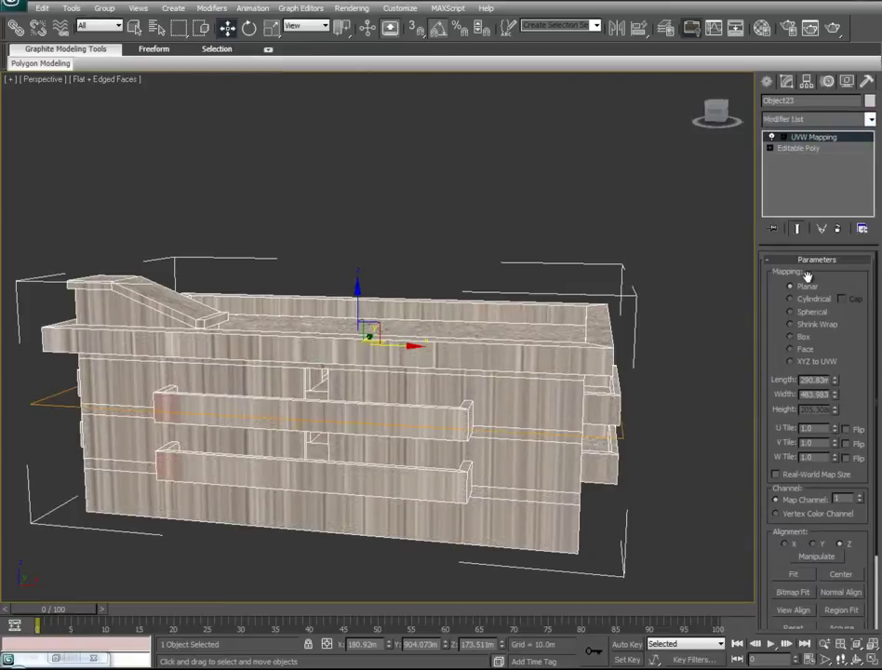
alt+middle_drag(697, 402, 614, 407)
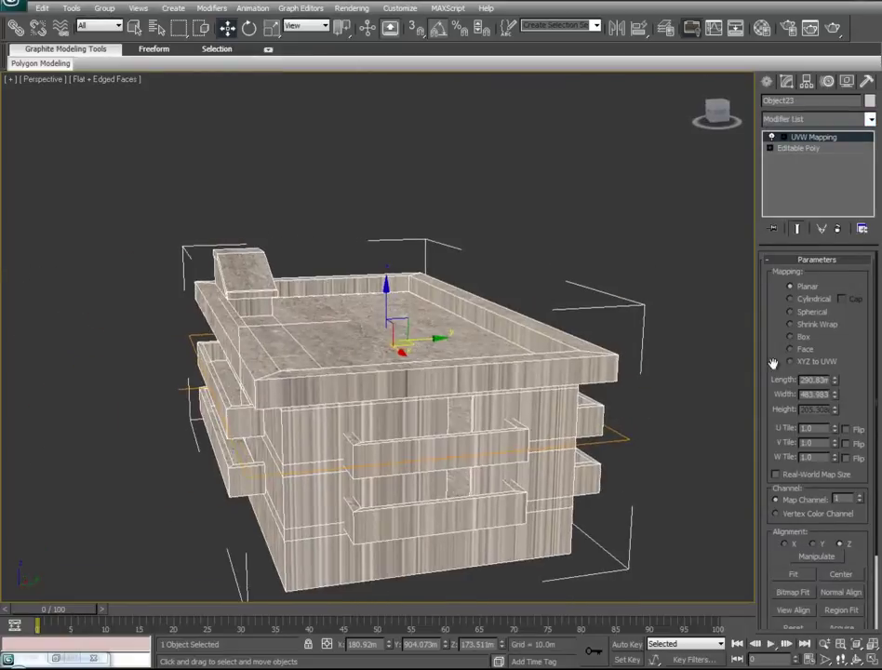
click(795, 337)
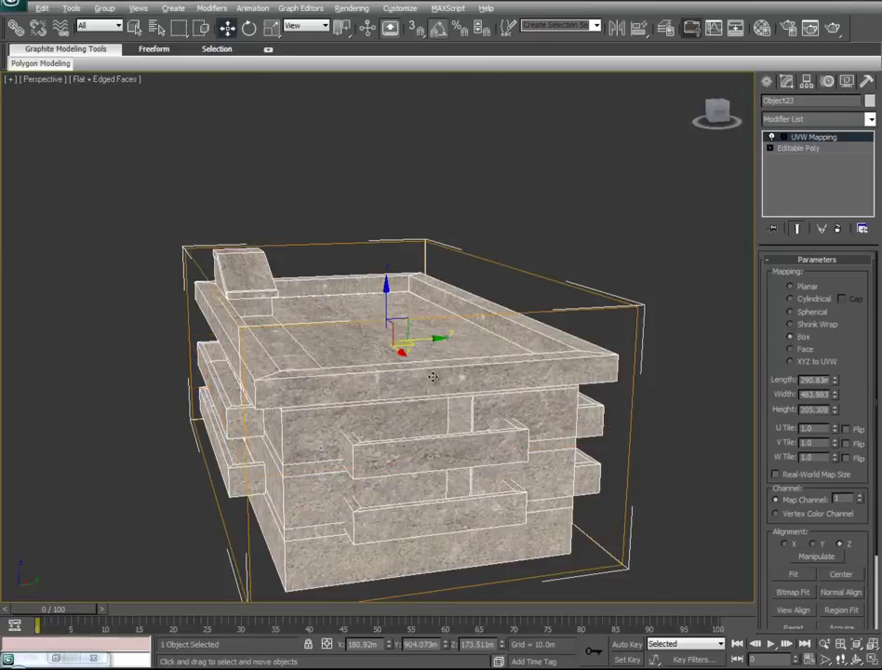
alt+middle_drag(435, 376, 704, 366)
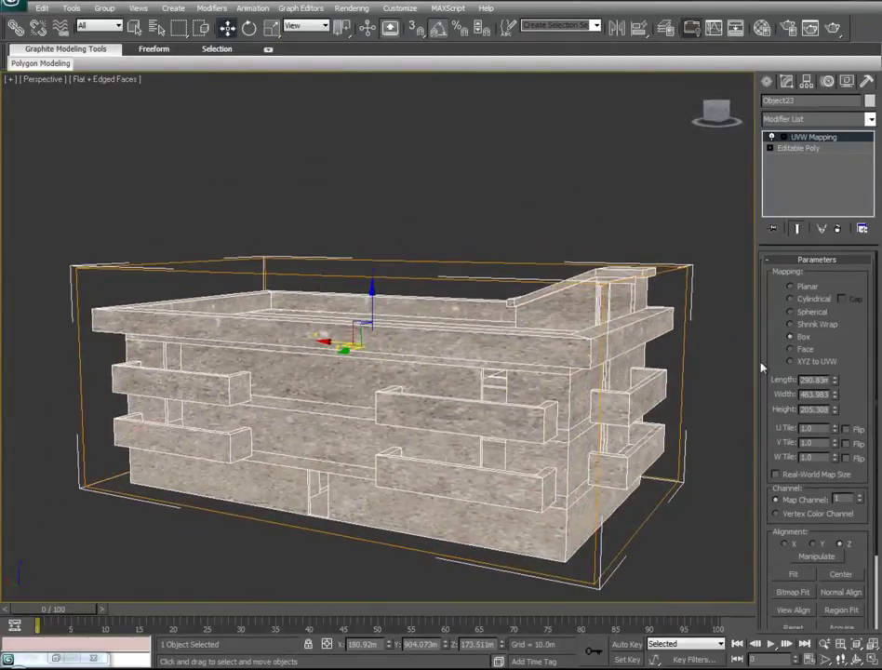
Step: Scale the box mapping gizmo down uniformly so the concrete texture tiles more finely, and inspect it on the walls
click(817, 137)
click(819, 143)
right_click(402, 363)
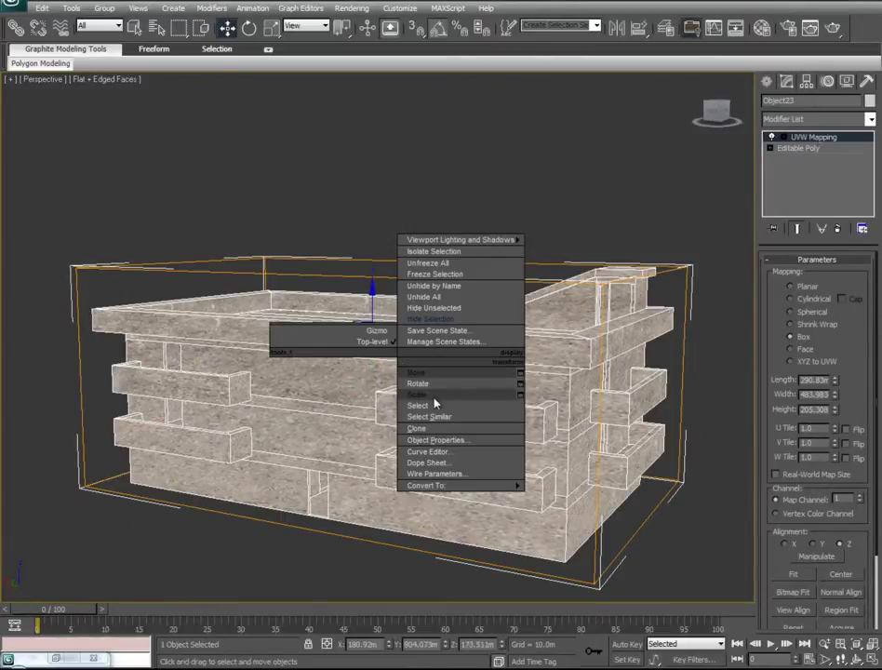
click(426, 400)
drag(375, 337, 392, 467)
alt+middle_drag(408, 487, 456, 376)
scroll(456, 376, up, 3)
scroll(466, 381, down, 2)
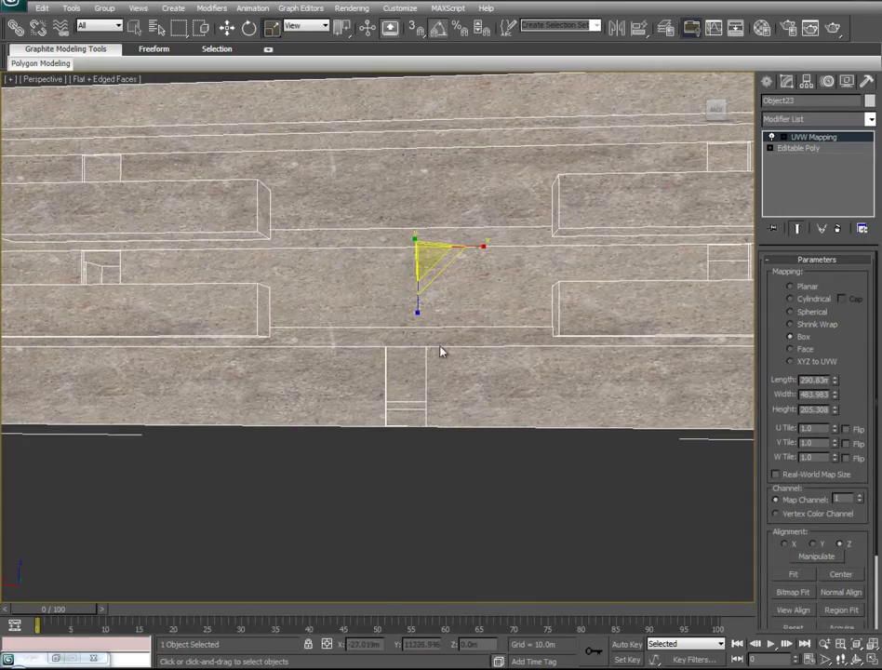
alt+middle_drag(442, 351, 588, 360)
scroll(328, 370, up, 5)
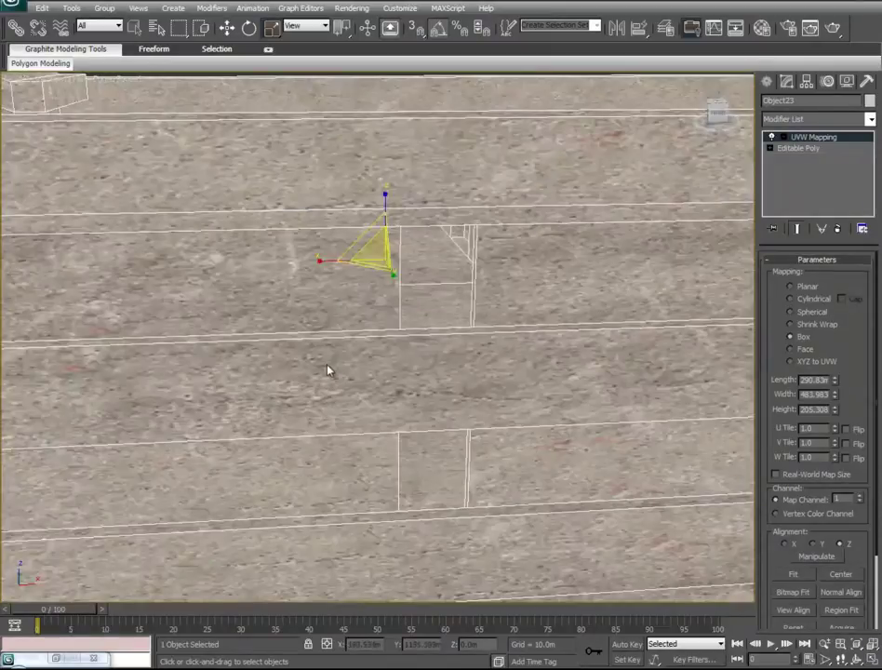
key(z)
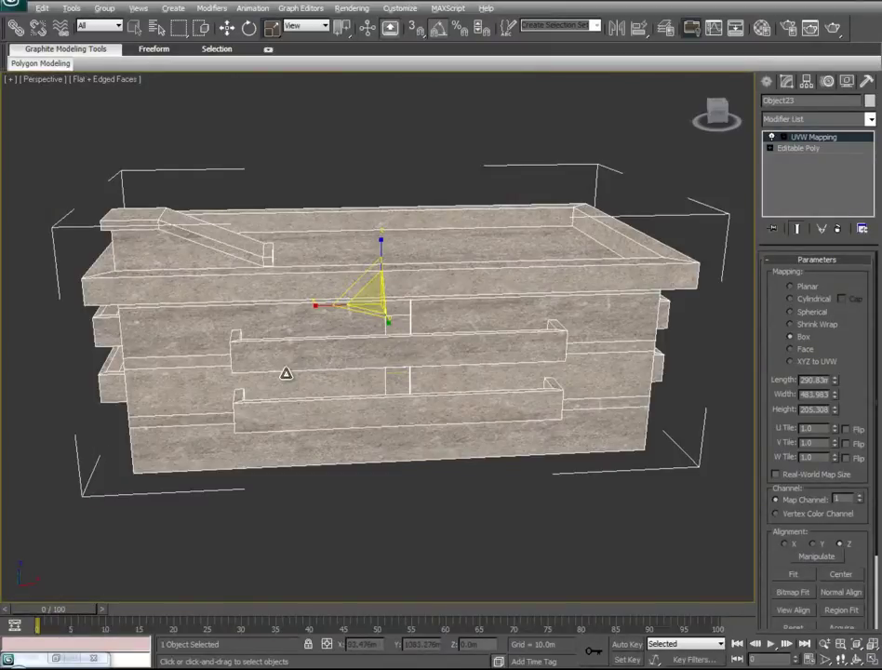
alt+middle_drag(286, 372, 292, 411)
Step: Scale the mapping gizmo down along the X axis, working in see-through Top and Front views of the building
key(t)
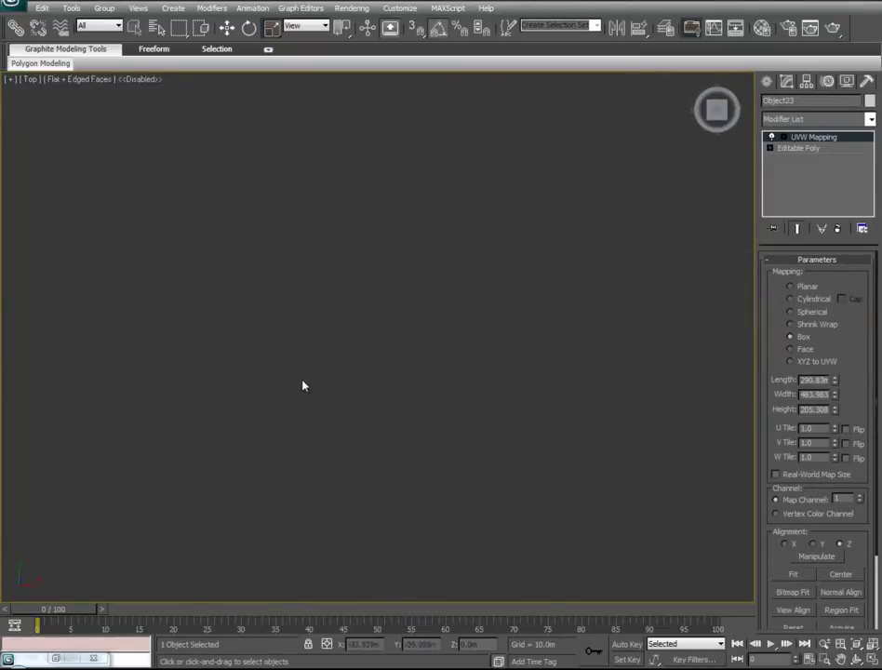
key(d)
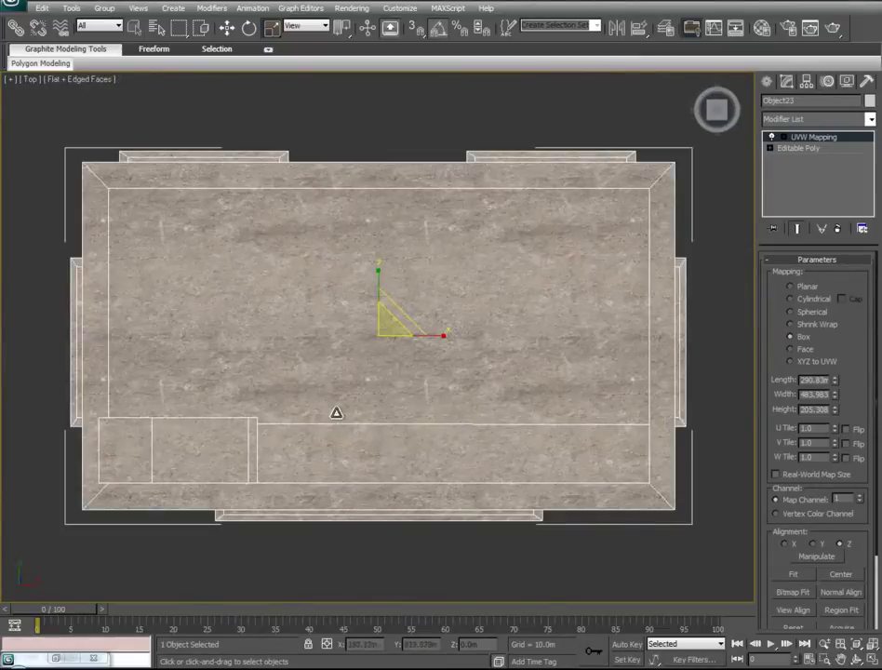
key(alt+x)
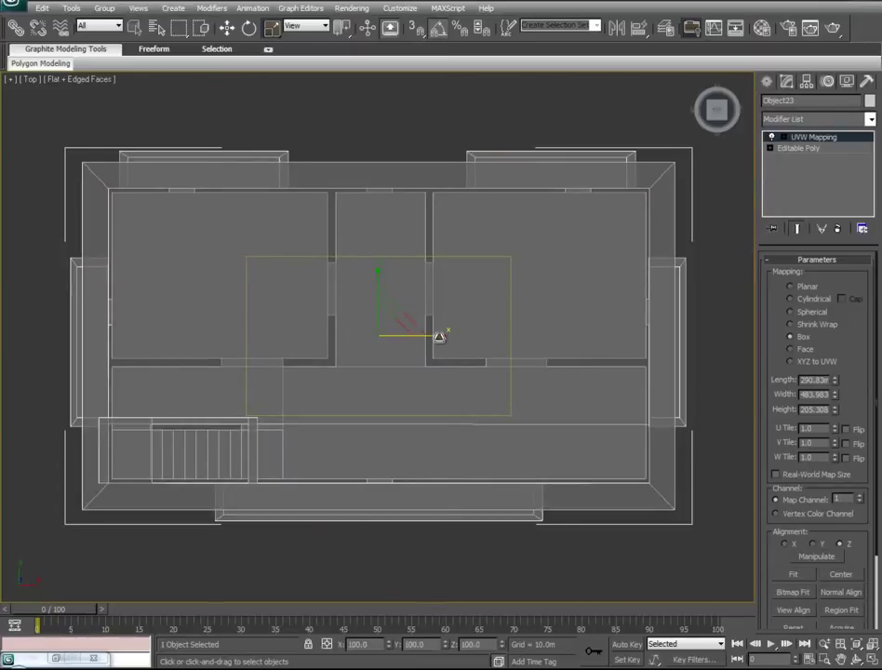
drag(439, 335, 410, 344)
key(f)
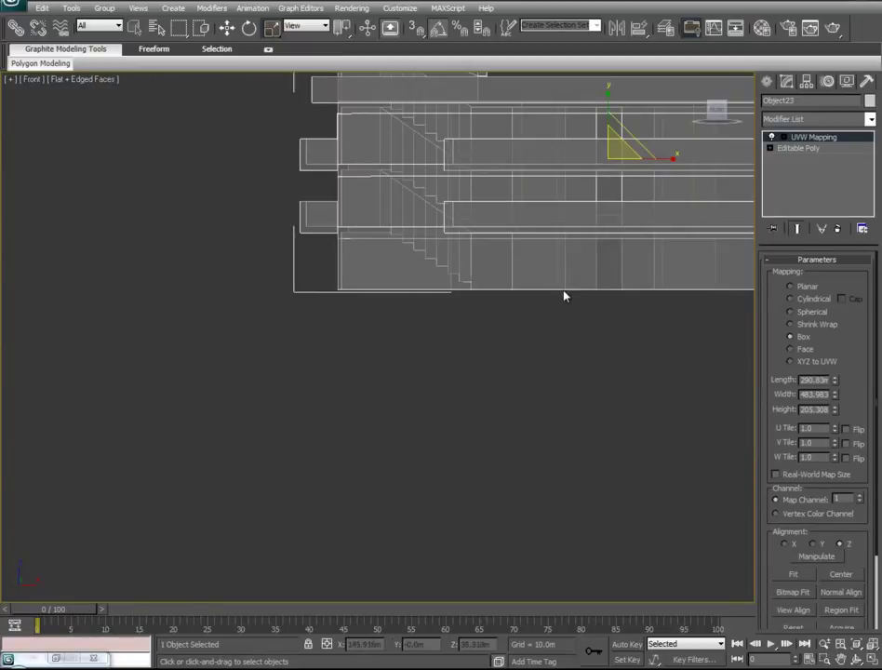
key(z)
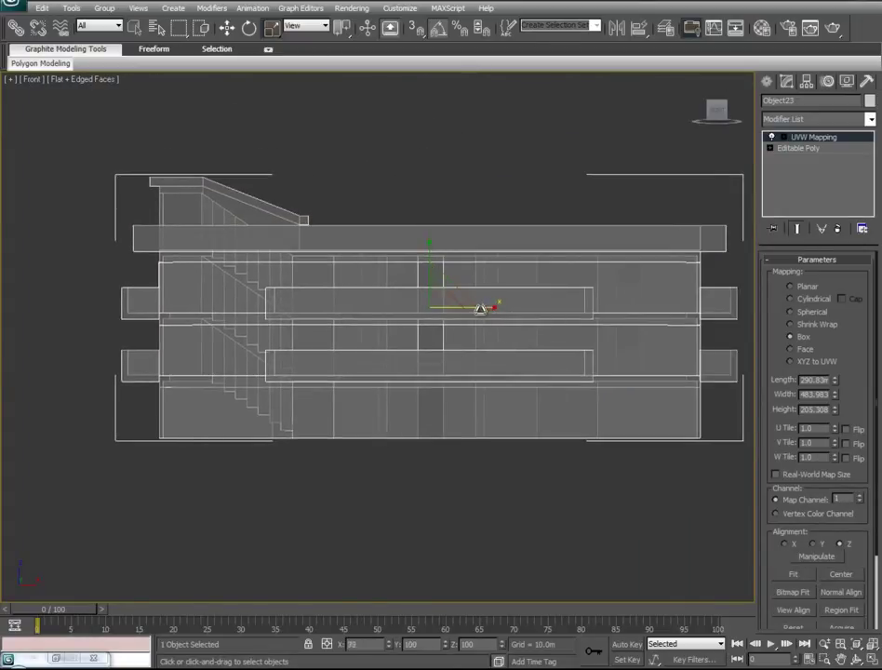
Step: Scale the mapping gizmo down slightly along the horizontal axis of the Left view, and inspect the textured walls in perspective
key(l)
key(d)
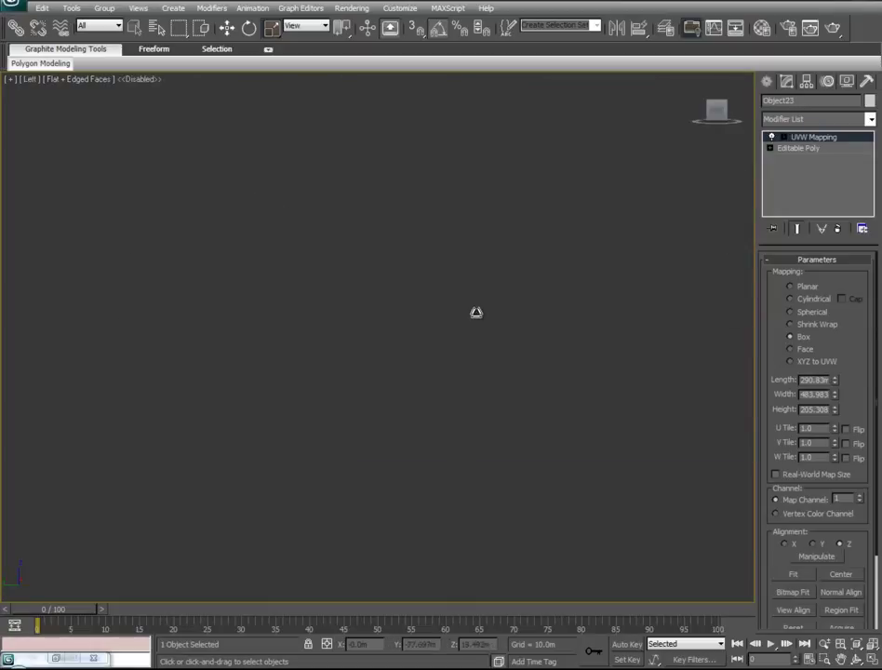
key(d)
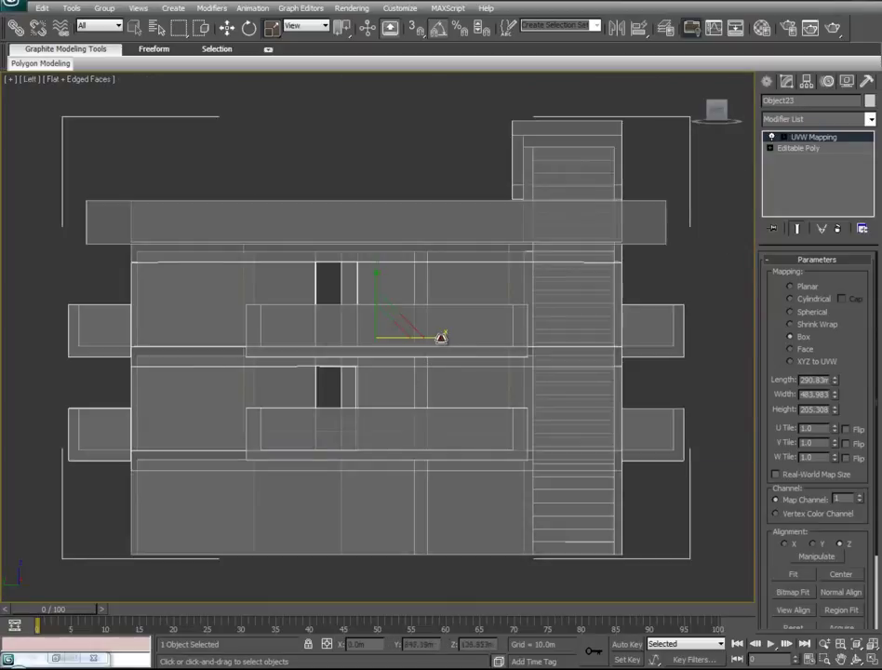
drag(441, 338, 429, 343)
key(alt+x)
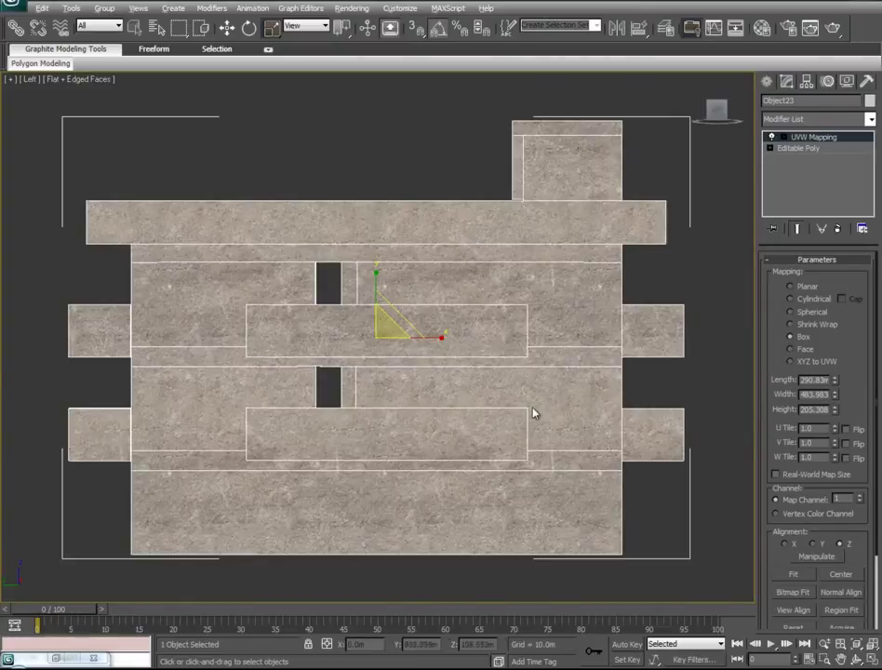
alt+middle_drag(533, 408, 509, 416)
key(z)
key(p)
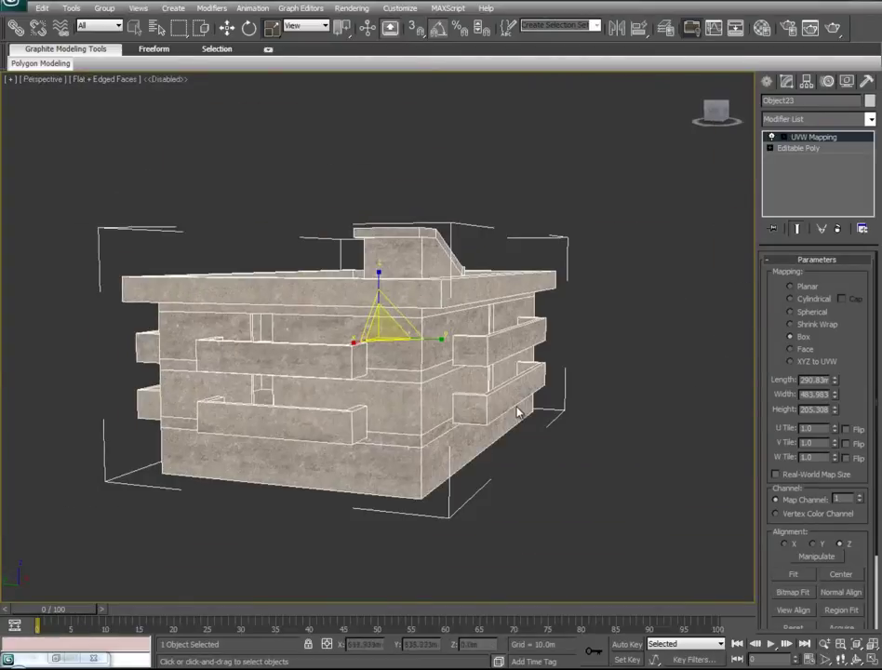
scroll(525, 389, up, 8)
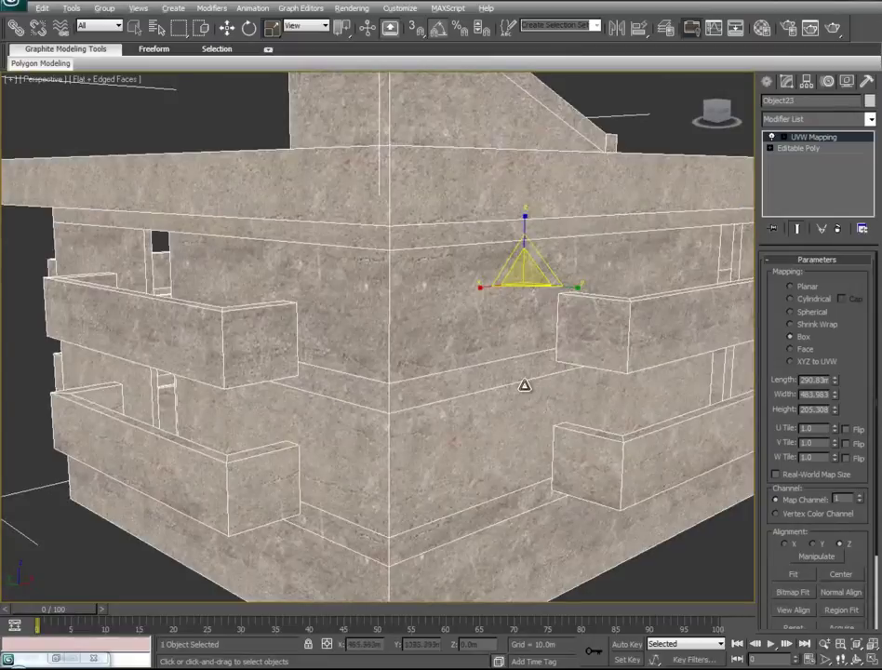
Step: Collapse the UVW Mapping modifier into the building's Editable Poly, and turn off further display of the collapse warning
scroll(536, 389, down, 5)
alt+middle_drag(282, 362, 756, 398)
alt+middle_drag(171, 404, 393, 364)
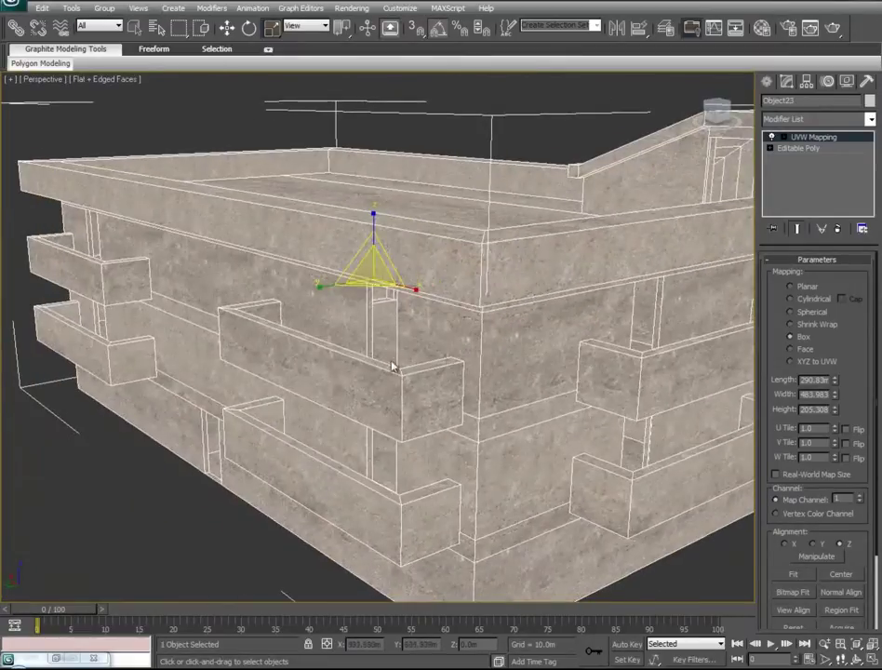
alt+middle_drag(321, 368, 381, 251)
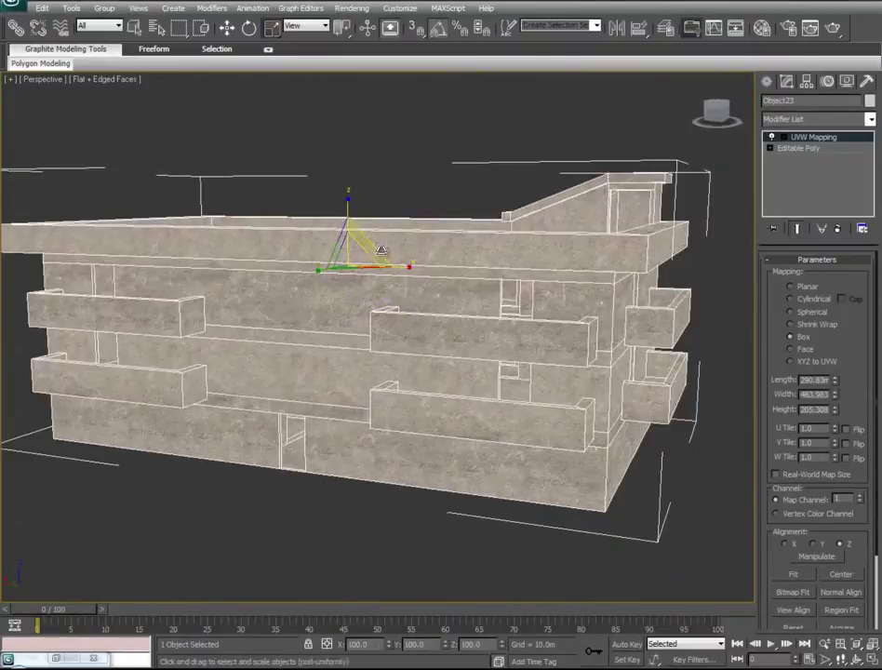
right_click(810, 140)
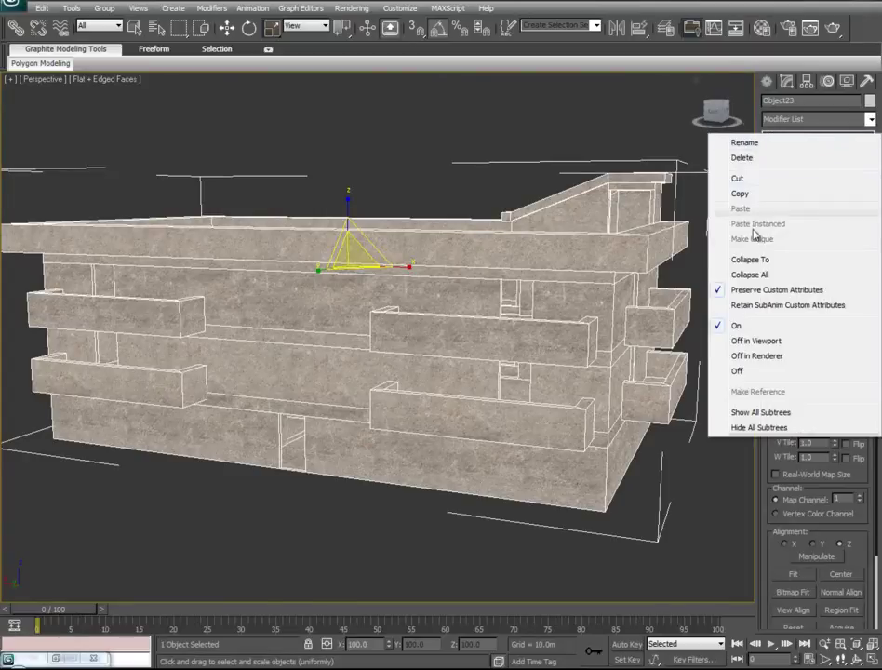
click(758, 257)
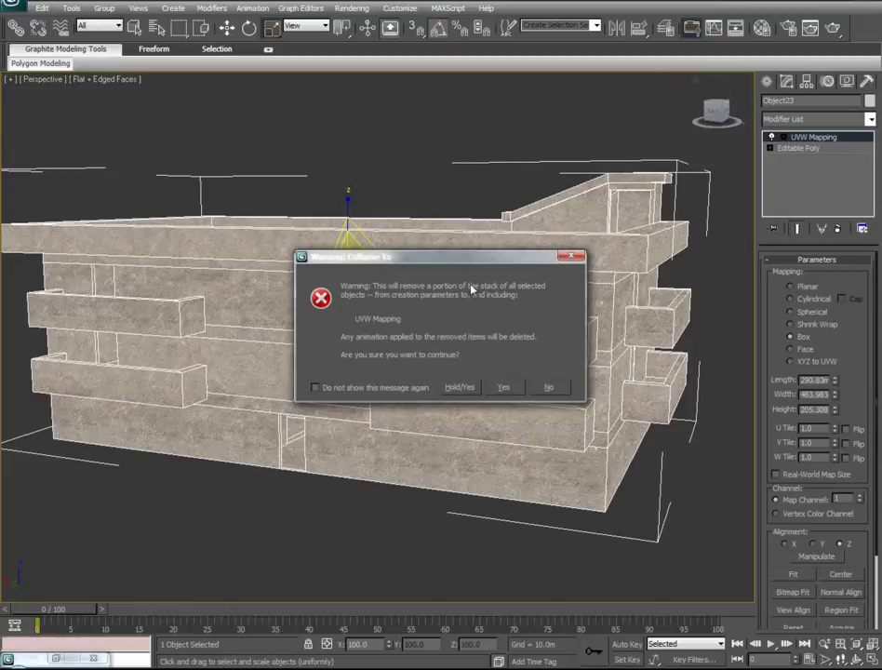
click(316, 387)
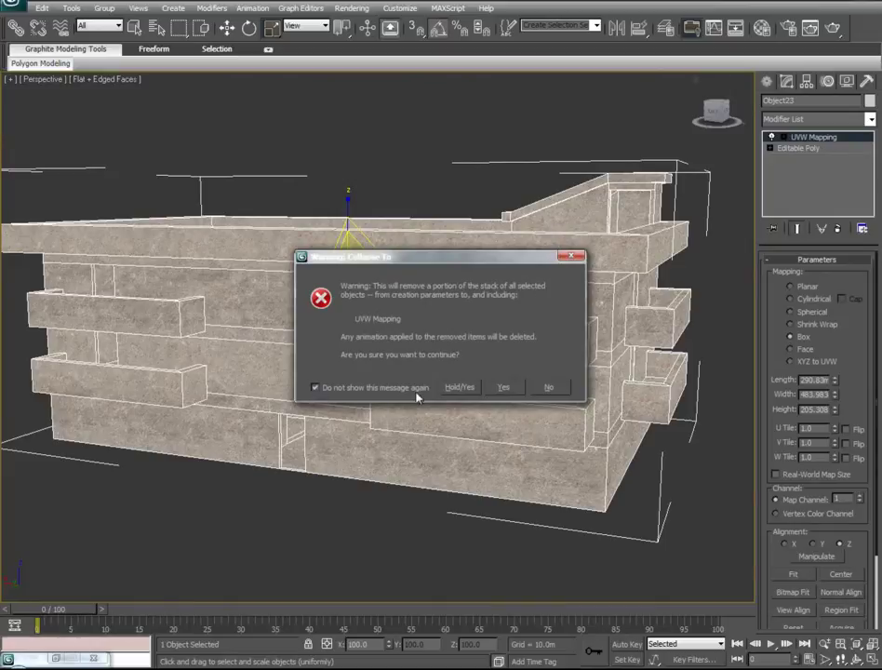
click(503, 387)
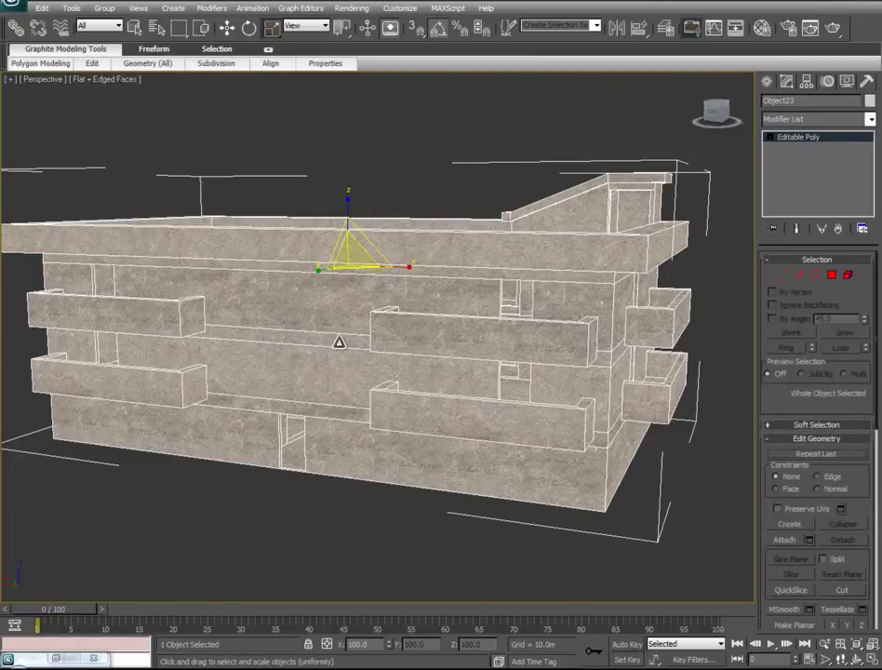
Step: Open the BuildingTextures material, look at its Concrete #21 sub-material, and return to the sub-material list
key(m)
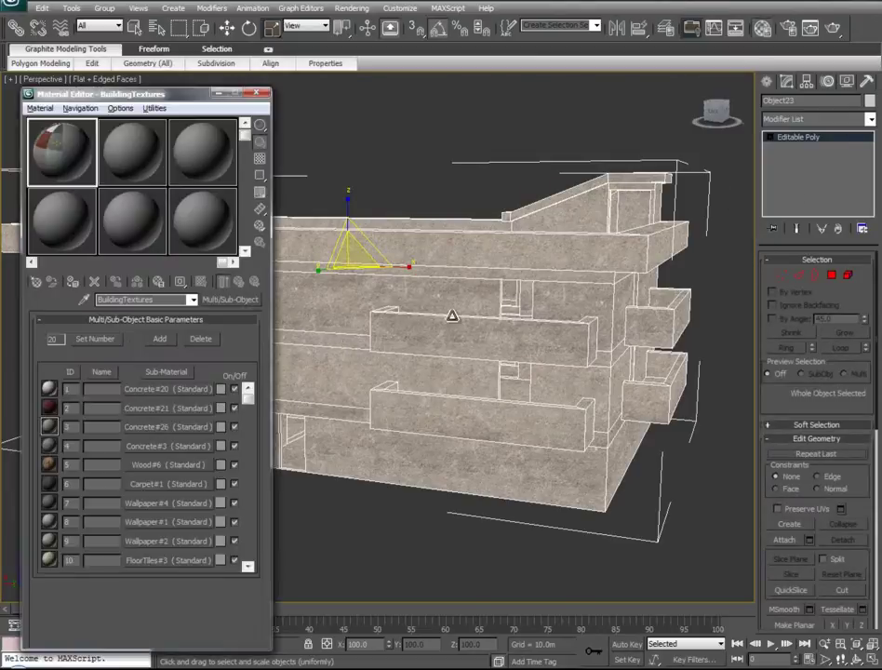
click(147, 409)
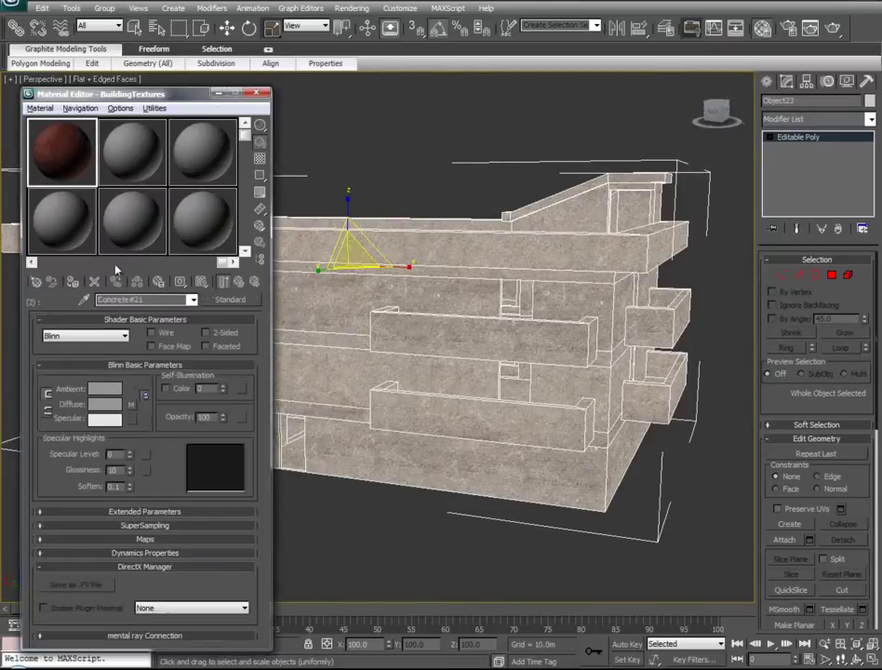
click(223, 281)
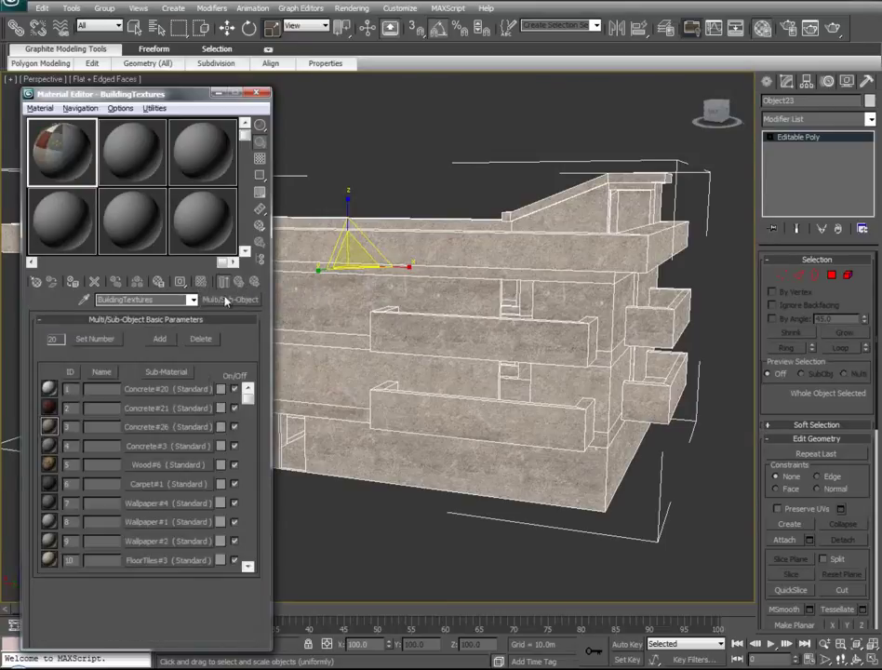
Step: Select all ten balcony parapets around the building as elements of the Editable Poly
click(848, 276)
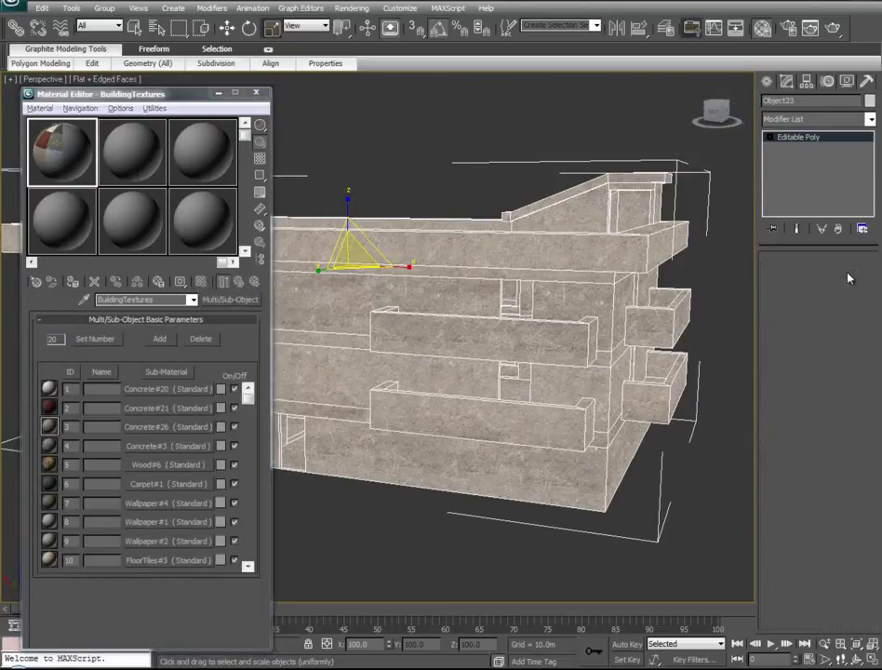
ctrl+click(654, 316)
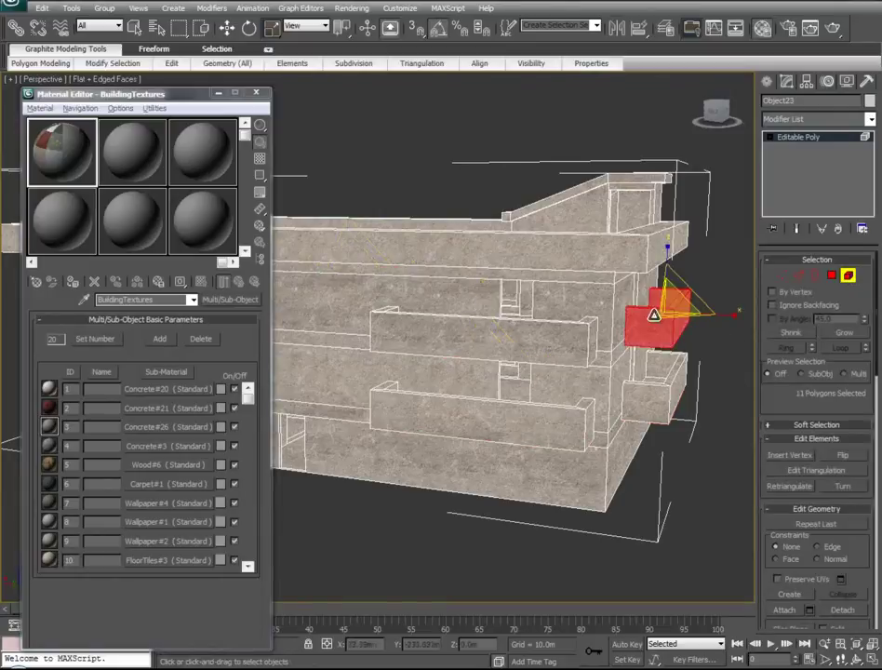
ctrl+click(668, 404)
ctrl+click(547, 431)
ctrl+click(517, 344)
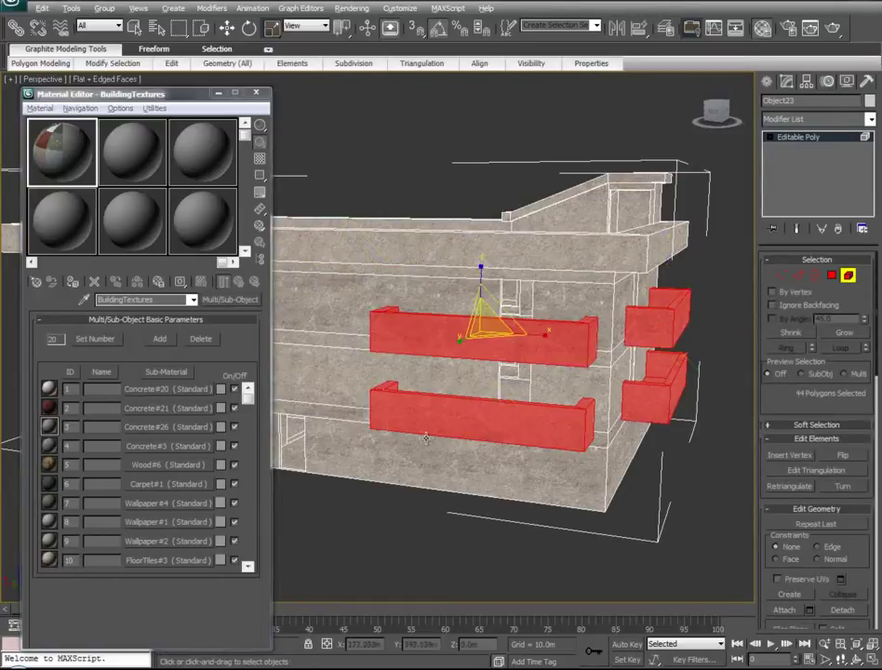
alt+middle_drag(423, 439, 634, 449)
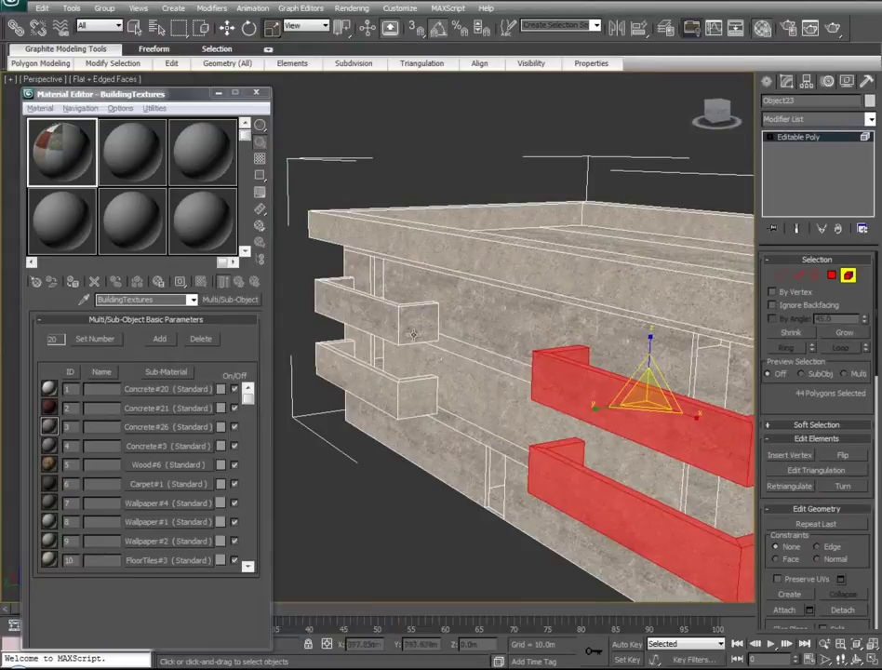
ctrl+click(407, 328)
ctrl+click(380, 393)
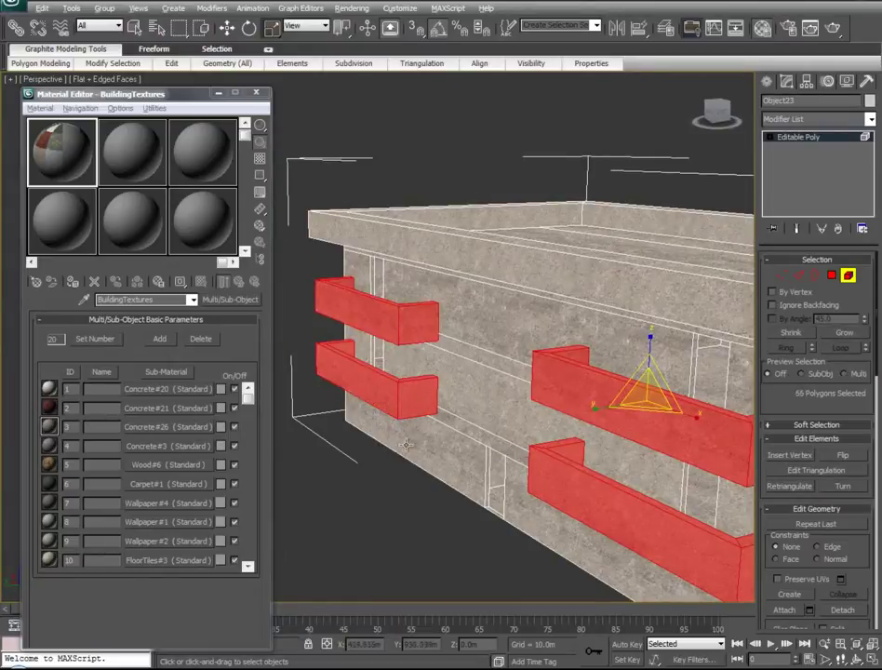
alt+middle_drag(406, 445, 238, 447)
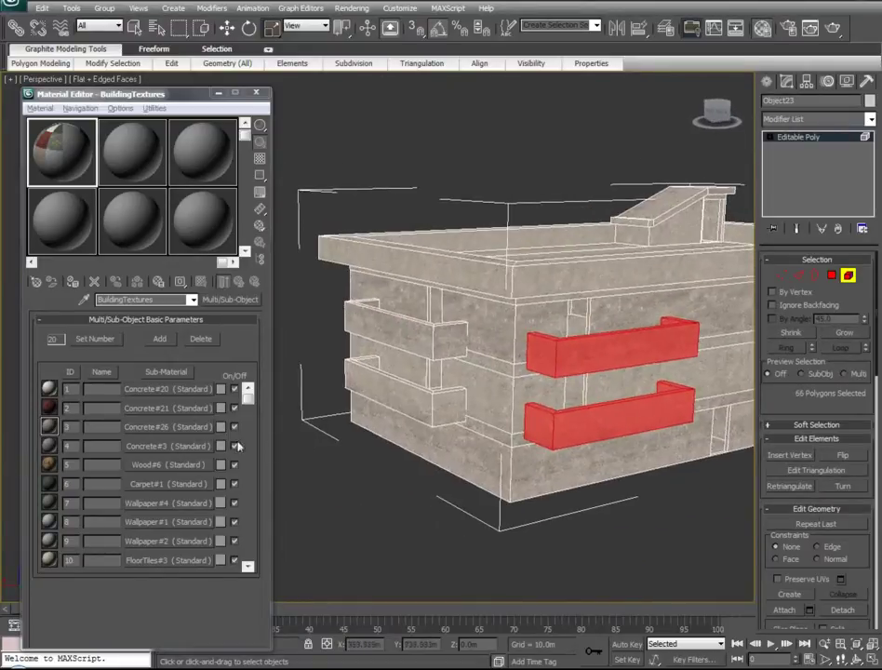
ctrl+click(346, 307)
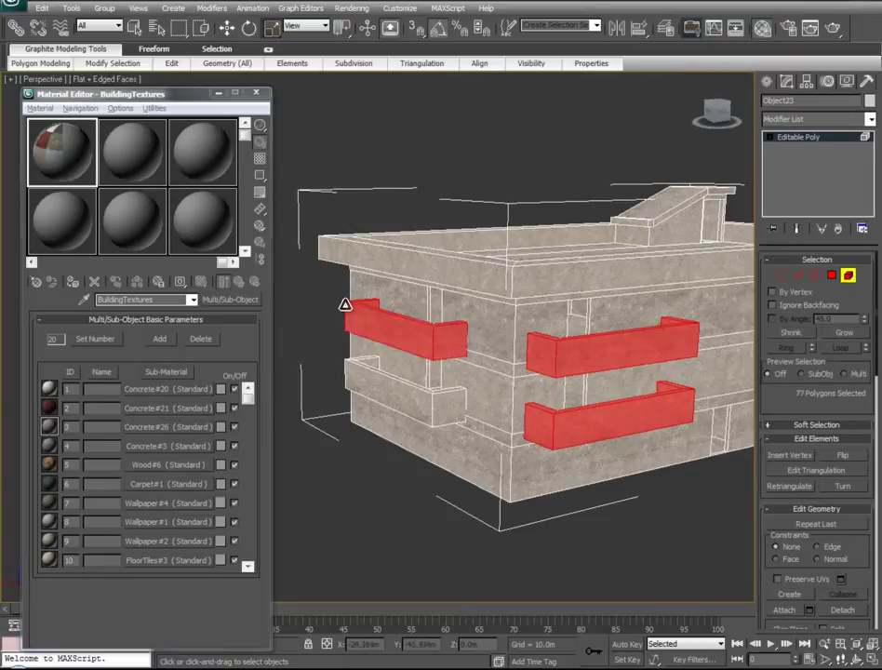
ctrl+click(365, 384)
alt+middle_drag(365, 384, 276, 460)
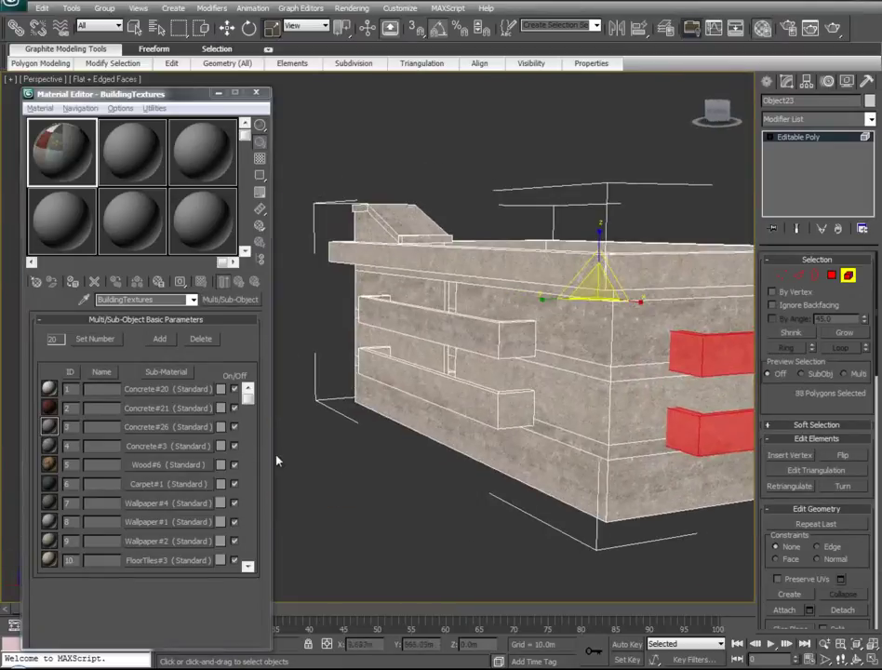
ctrl+click(361, 321)
ctrl+click(379, 382)
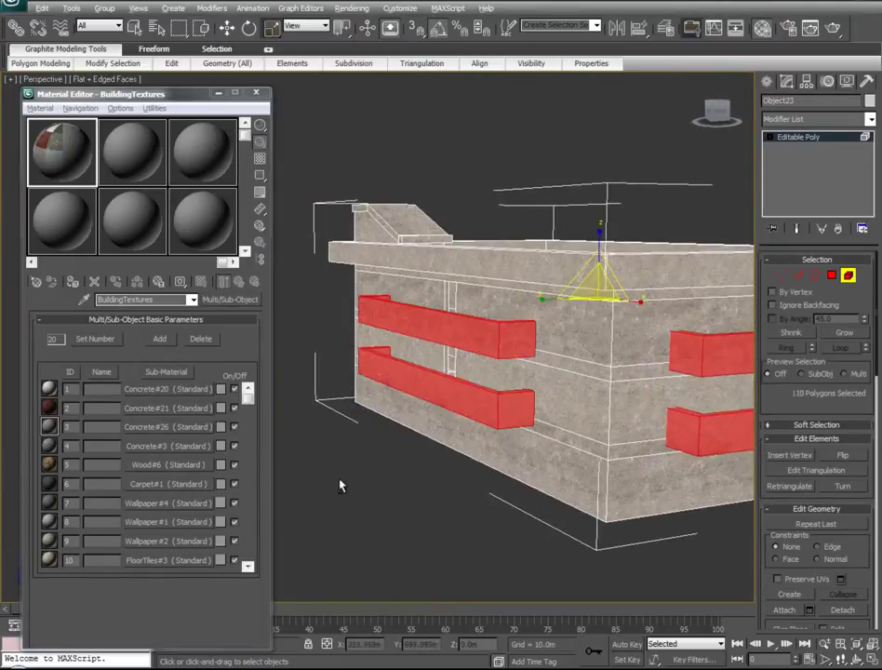
alt+middle_drag(341, 485, 333, 518)
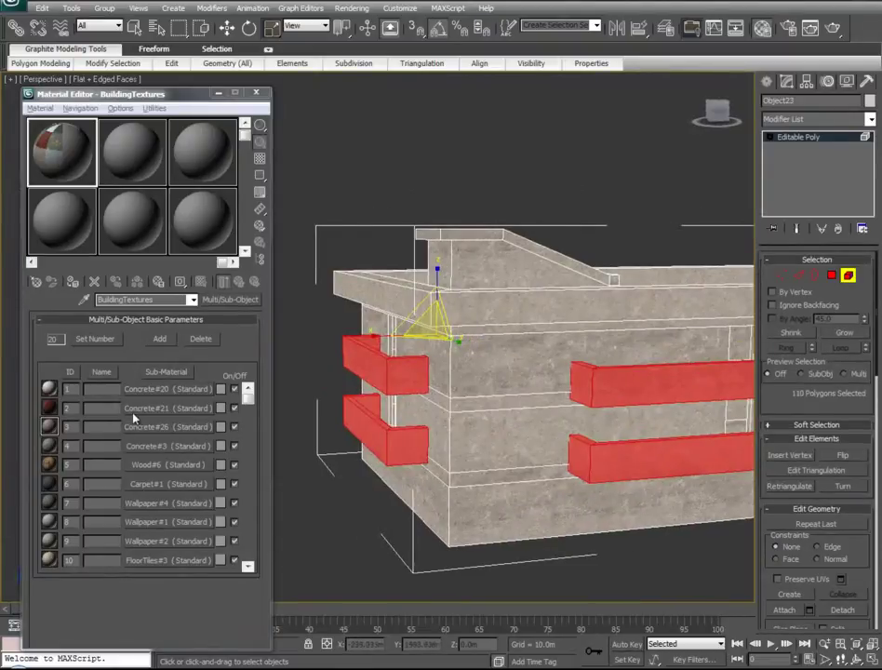
Step: Apply the Concrete #21 sub-material to the selected balcony elements, clear the selection and inspect the texture on the balconies
click(46, 411)
drag(141, 411, 365, 389)
alt+middle_drag(498, 454, 473, 433)
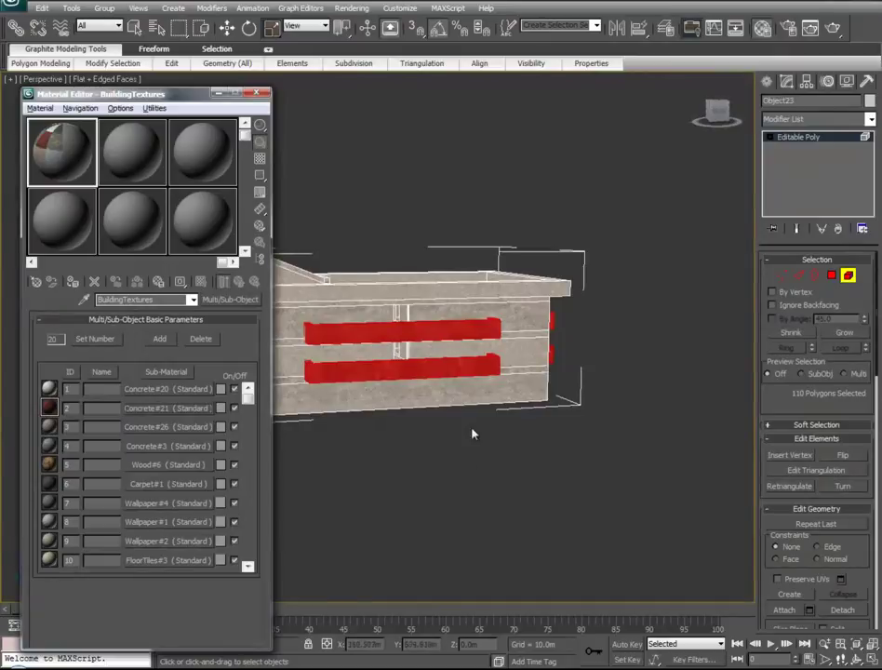
click(215, 97)
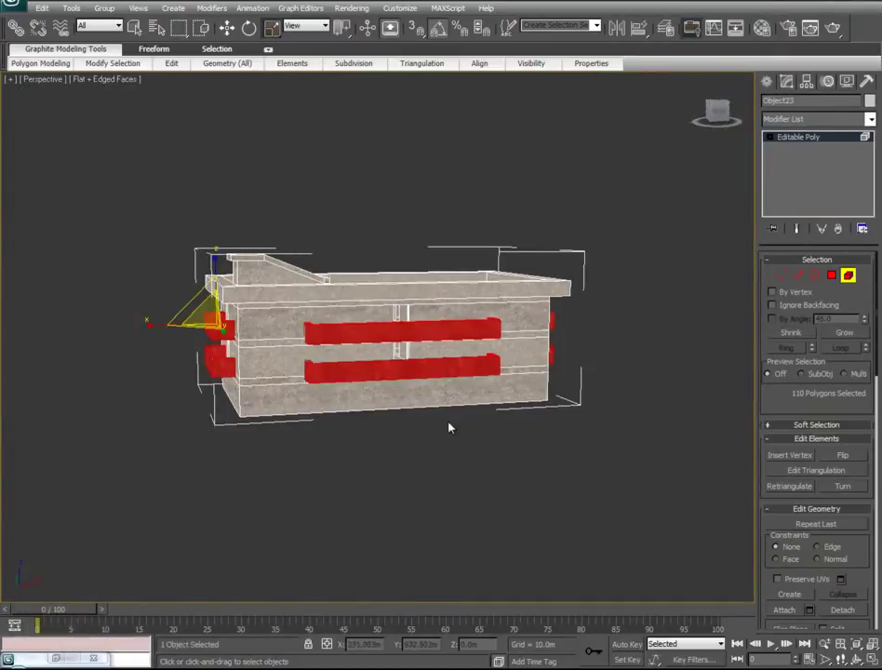
click(442, 428)
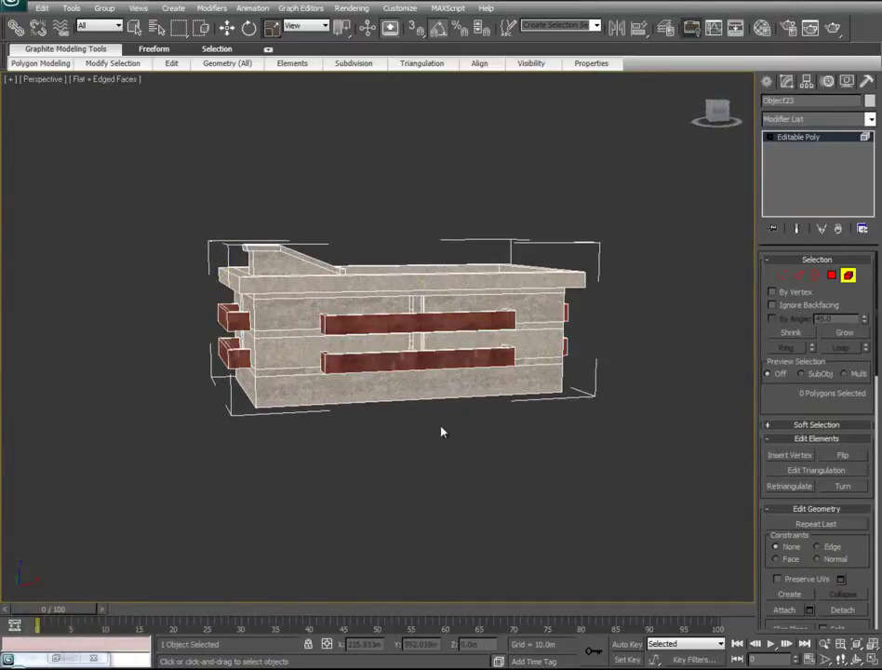
alt+middle_drag(423, 435, 383, 365)
scroll(449, 439, up, 5)
scroll(447, 439, down, 4)
scroll(437, 435, up, 2)
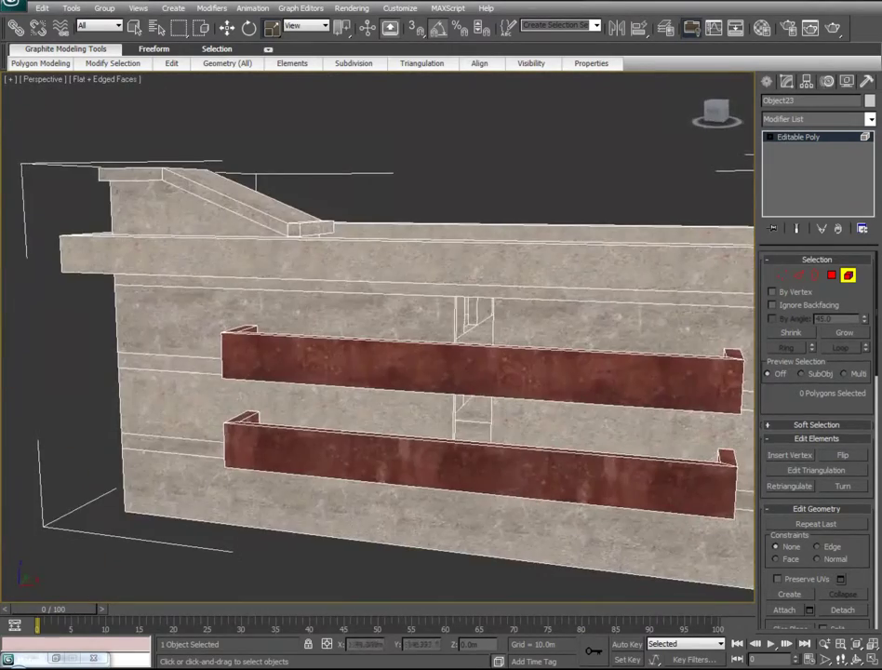
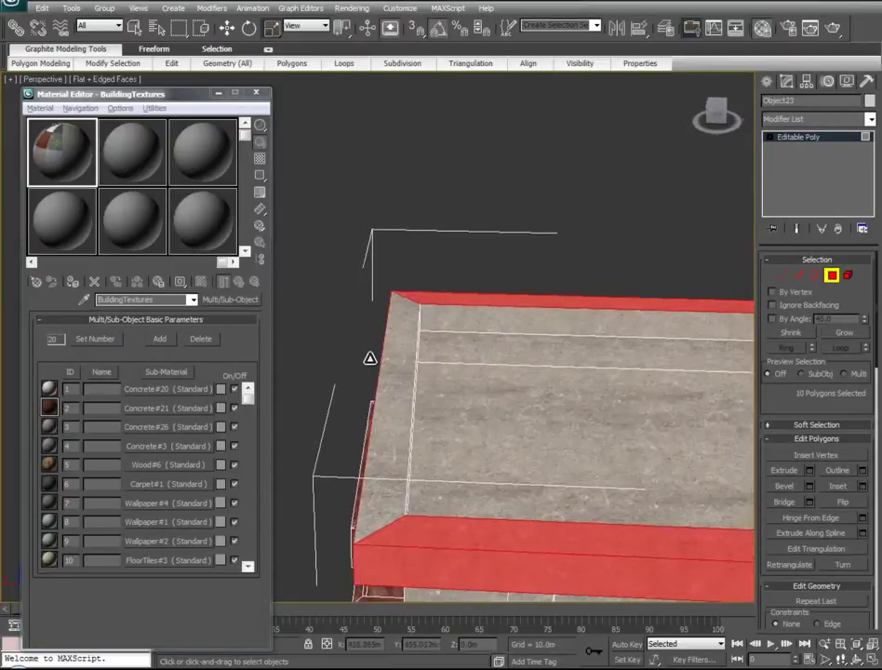
Step: Add the remaining roof parapet top face and the outer faces of the stairwell's roof slab to the polygon selection
ctrl+click(401, 336)
alt+middle_drag(350, 421, 222, 402)
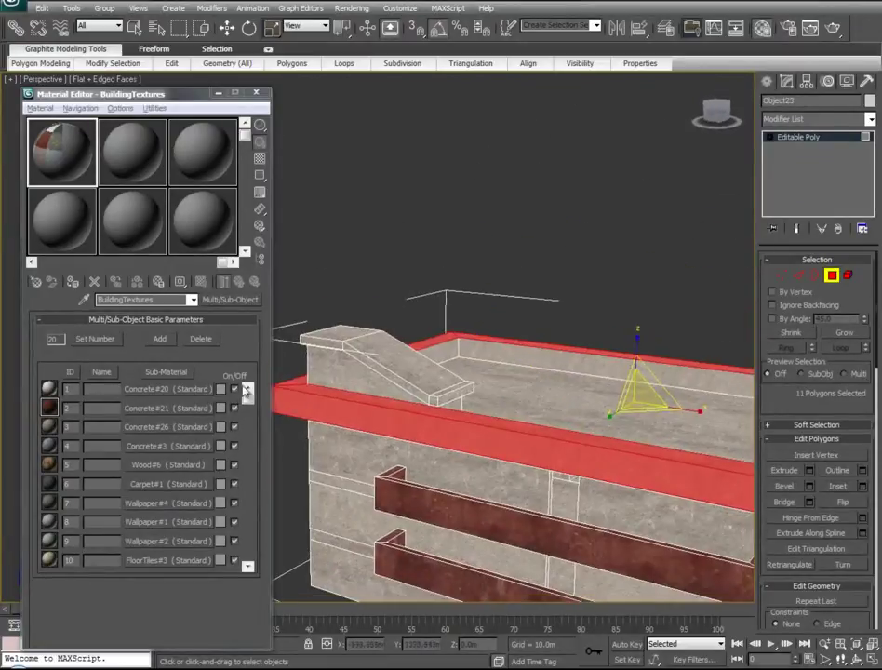
scroll(484, 478, up, 3)
ctrl+click(494, 474)
ctrl+click(469, 460)
ctrl+click(477, 407)
ctrl+click(530, 444)
ctrl+click(532, 456)
alt+middle_drag(585, 456, 622, 427)
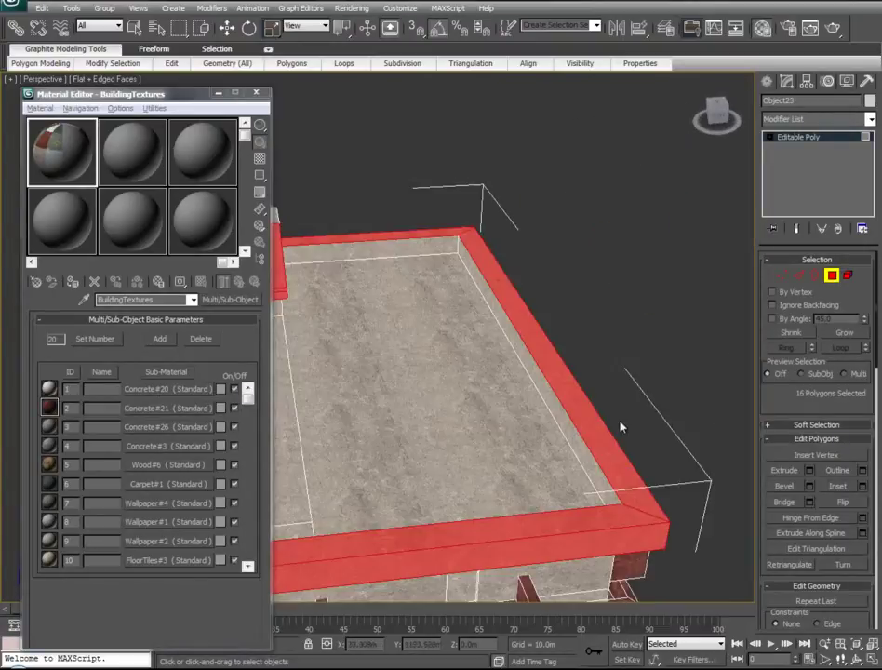
Step: Add the remaining faces of the stairwell's roof slab, including the inner slope side and the flat section's top and edges, to the selection
alt+middle_drag(515, 426, 580, 280)
middle_drag(631, 299, 270, 365)
ctrl+click(537, 279)
ctrl+click(641, 240)
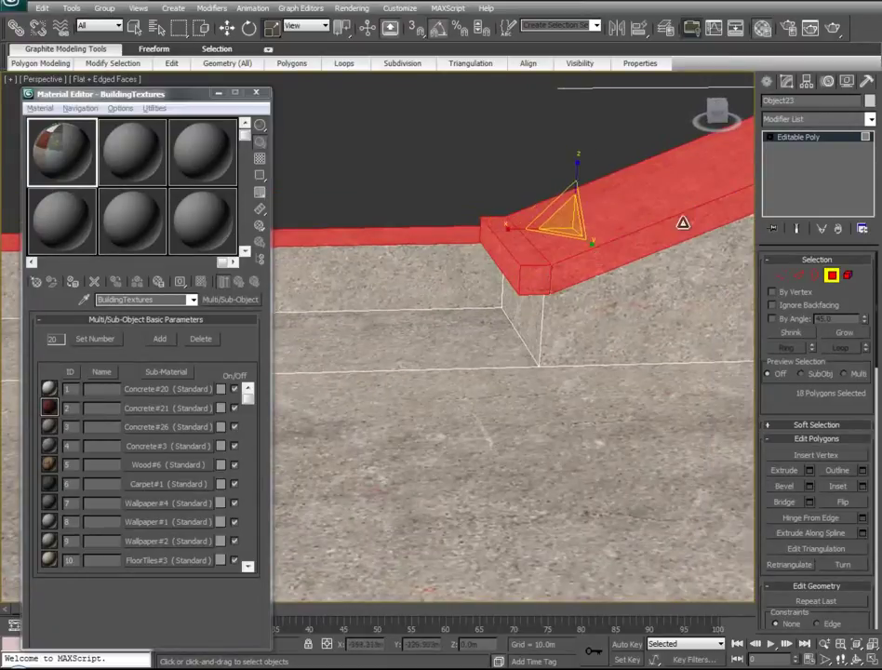
alt+middle_drag(677, 229, 372, 305)
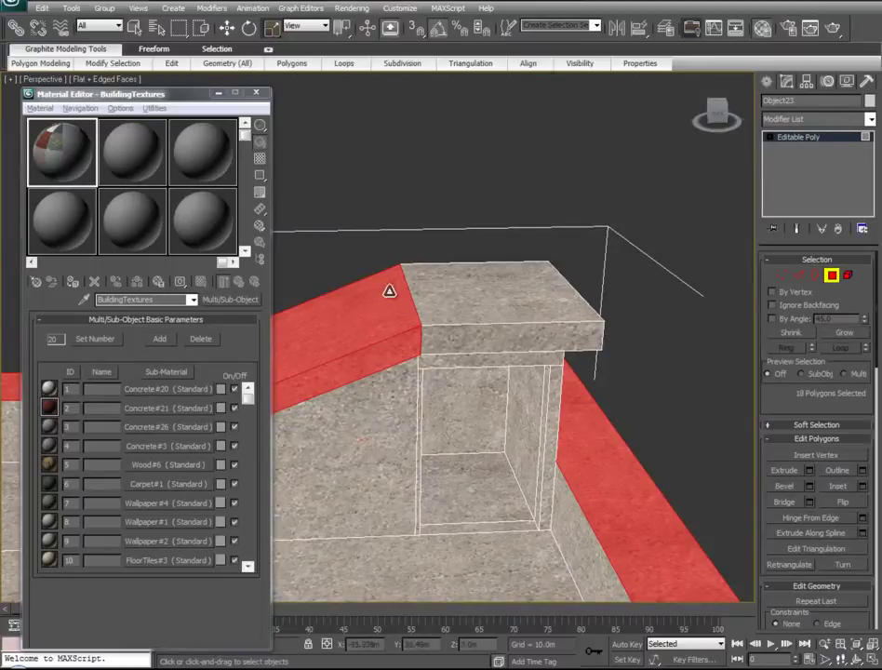
ctrl+click(469, 313)
ctrl+click(474, 326)
alt+middle_drag(579, 345, 107, 336)
ctrl+click(518, 336)
alt+middle_drag(565, 341, 370, 248)
ctrl+click(549, 522)
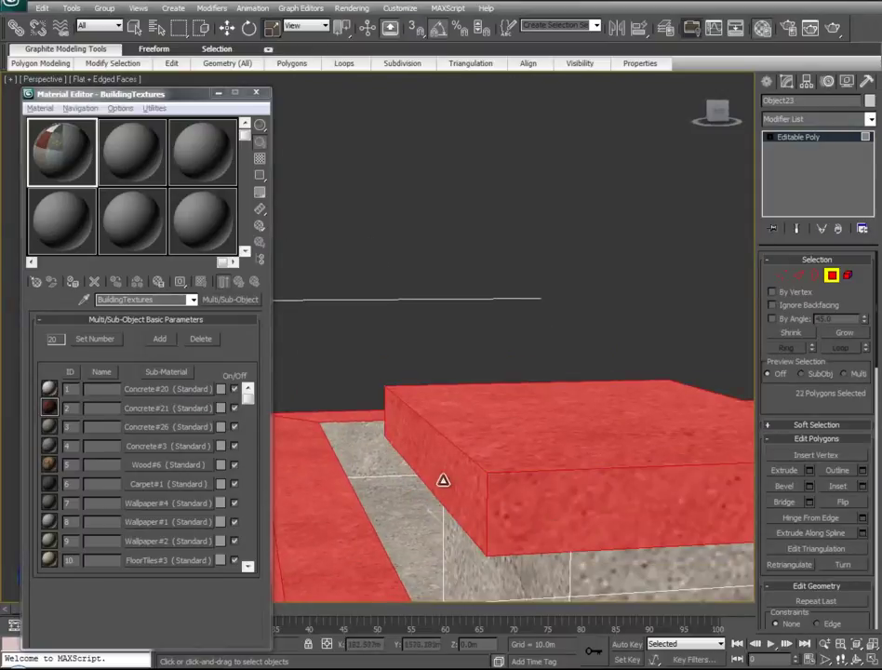
Step: Apply the Concrete #20 sub-material to the selected roof rim and stairwell roof polygons, and inspect the result from above
scroll(444, 481, down, 3)
alt+middle_drag(410, 484, 512, 503)
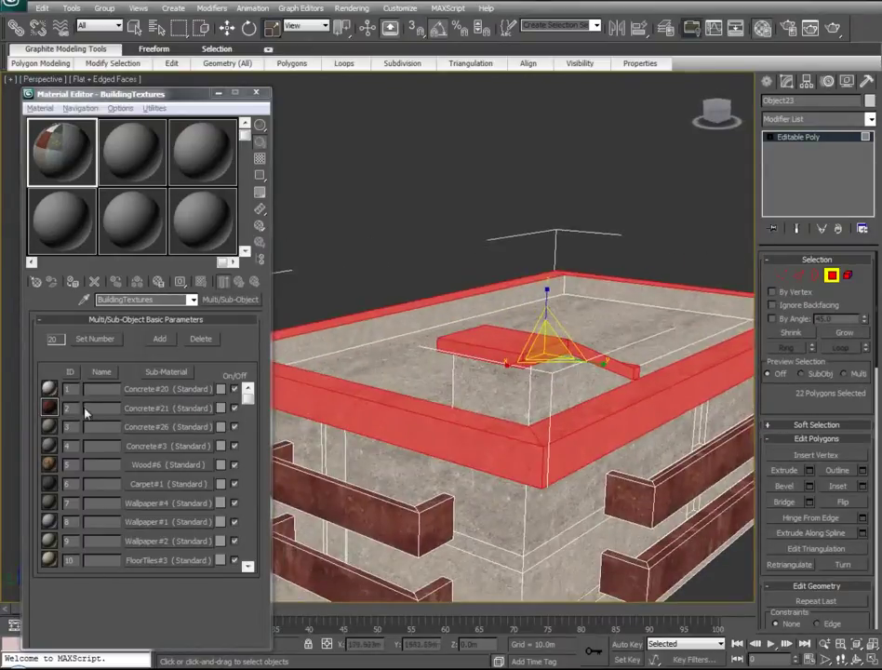
drag(50, 391, 426, 424)
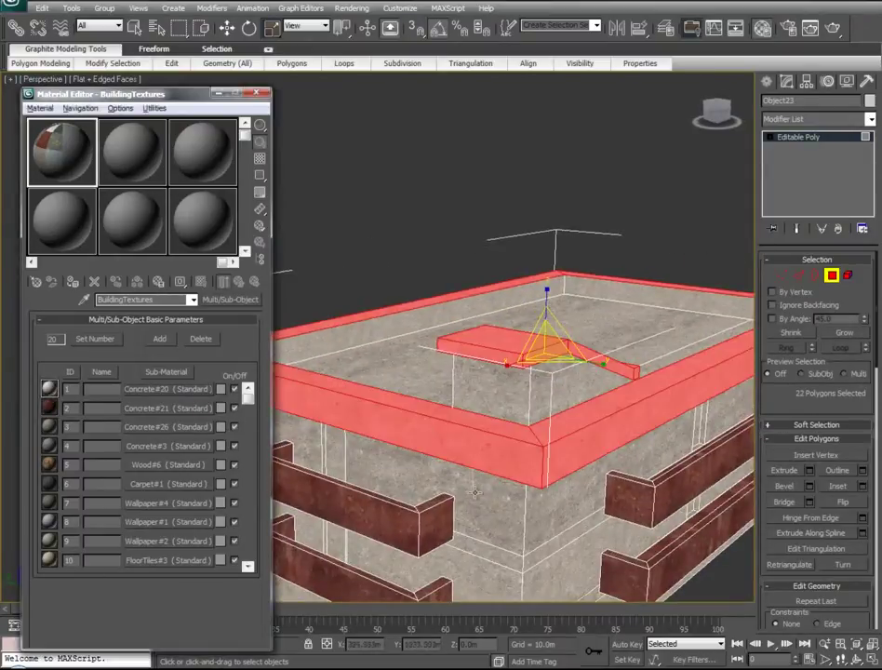
click(217, 94)
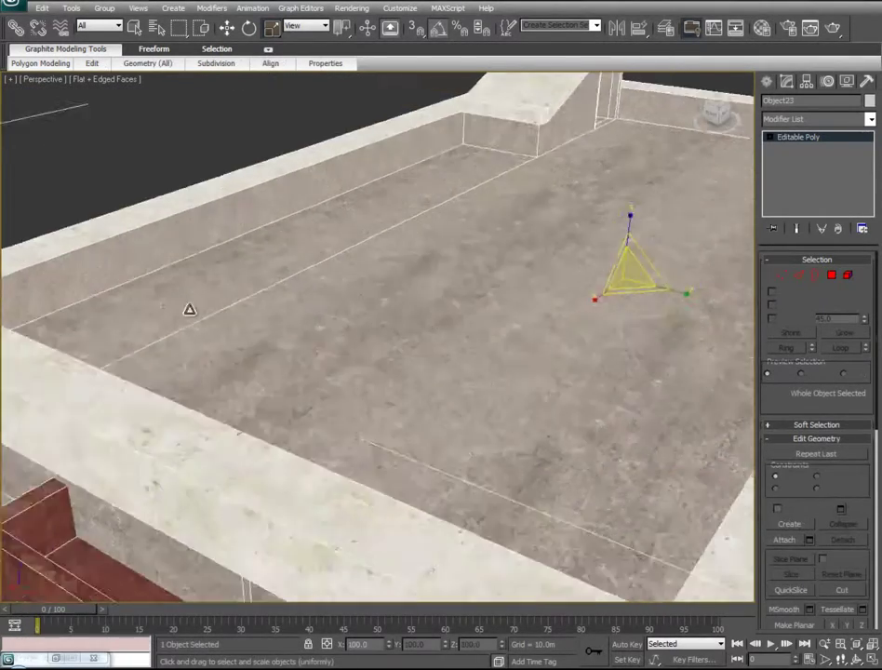
scroll(388, 345, down, 4)
alt+middle_drag(459, 464, 307, 409)
alt+middle_drag(260, 372, 285, 408)
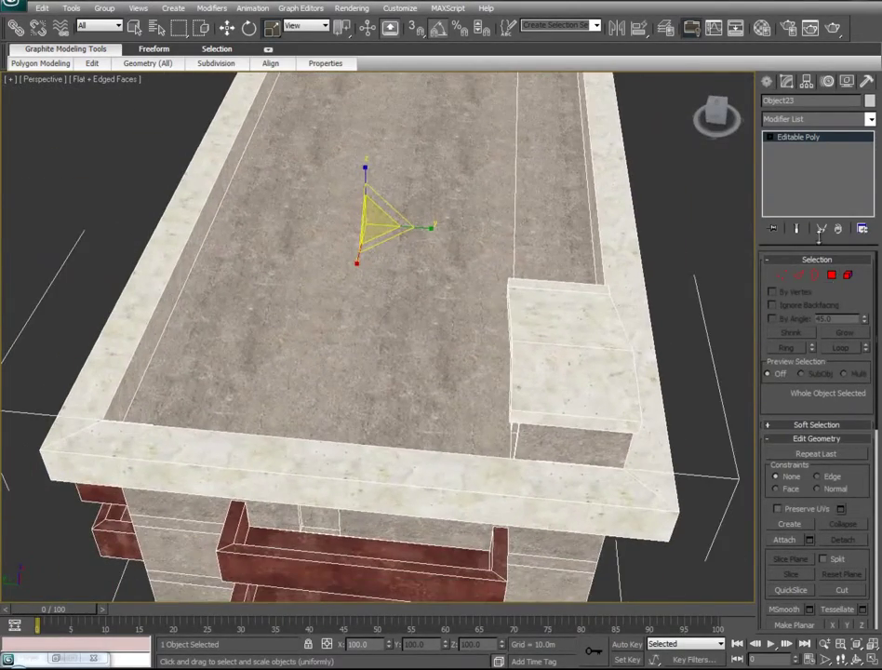
Step: Select the inner parapet faces and stairwell walls on the roof and apply a beige BuildingTextures sub-material to them
click(831, 276)
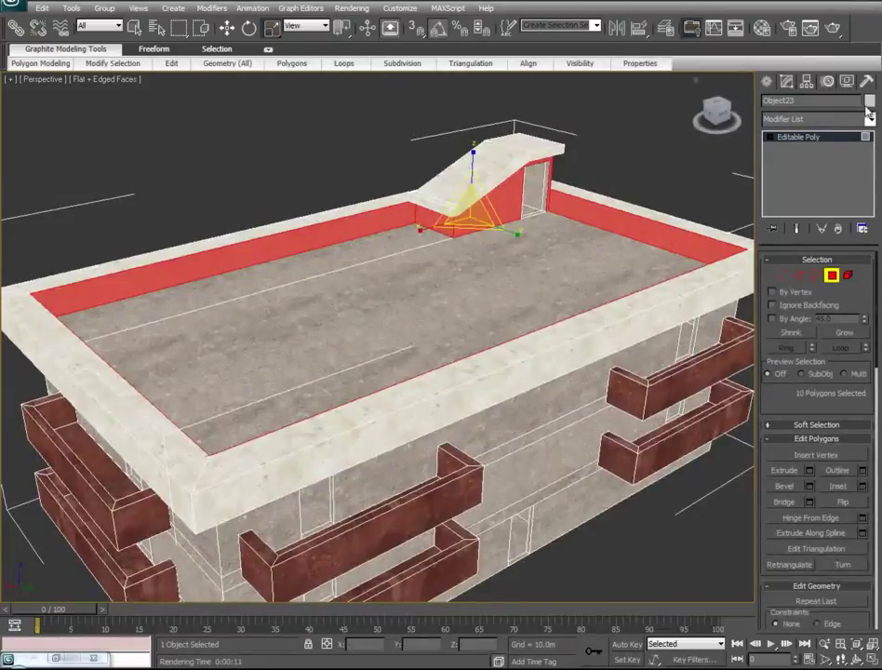
click(761, 27)
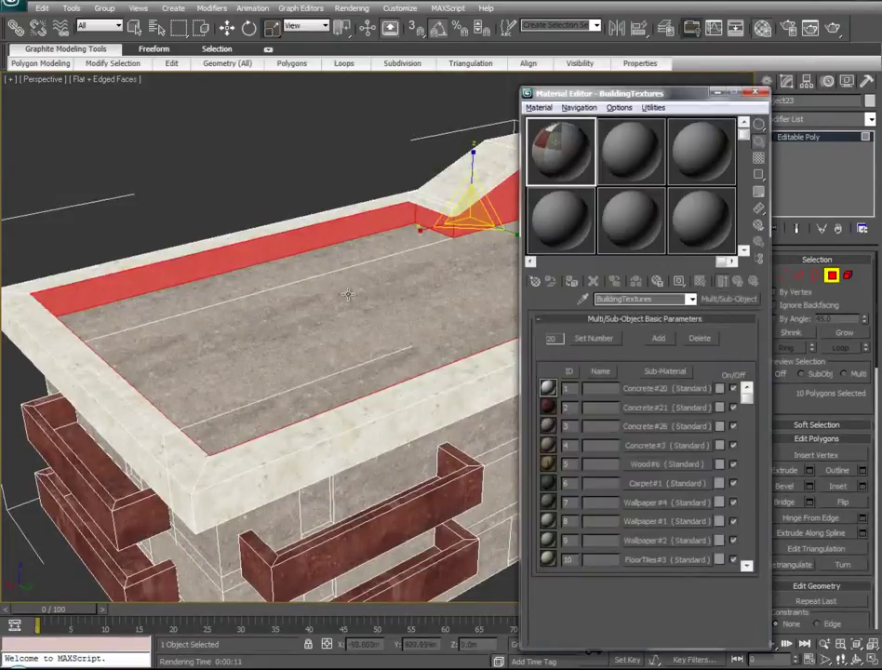
drag(649, 96, 153, 105)
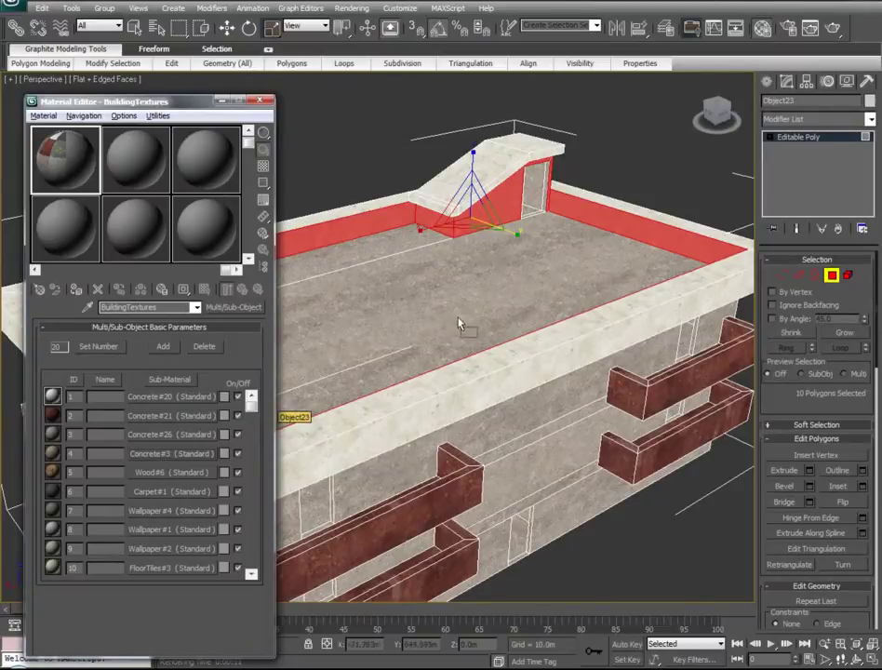
click(223, 104)
click(282, 158)
Step: Select the upper and lower floor-band polygons on the long facade with the door and on the adjoining end facade
alt+middle_drag(237, 409, 246, 371)
scroll(259, 377, up, 3)
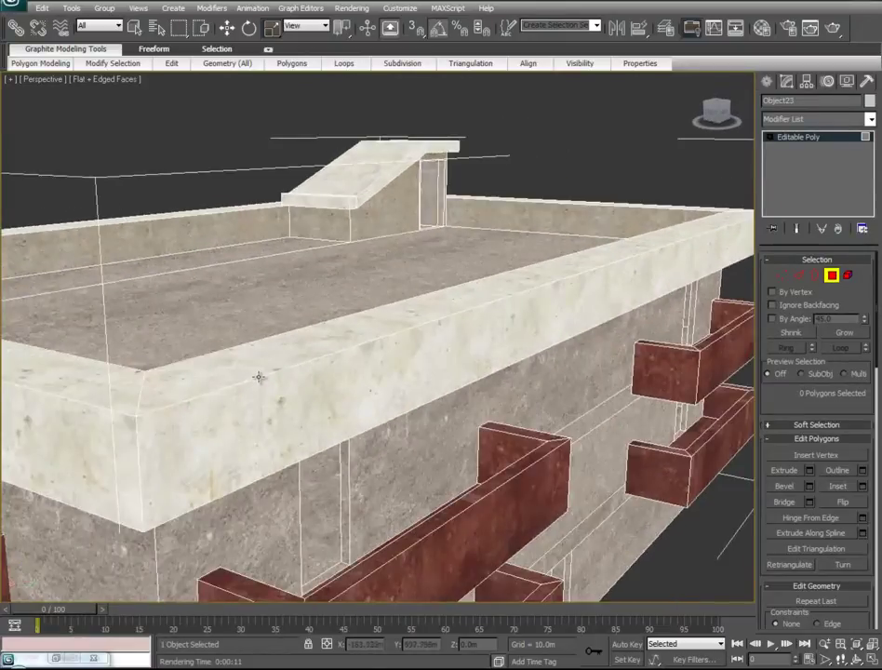
alt+middle_drag(446, 401, 353, 319)
click(353, 319)
ctrl+click(372, 437)
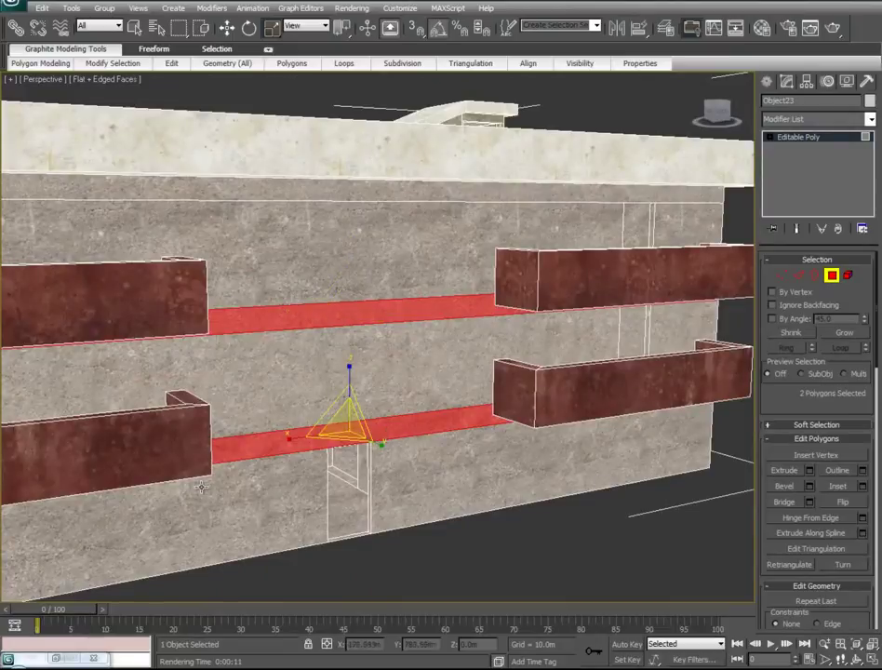
alt+middle_drag(193, 474, 651, 424)
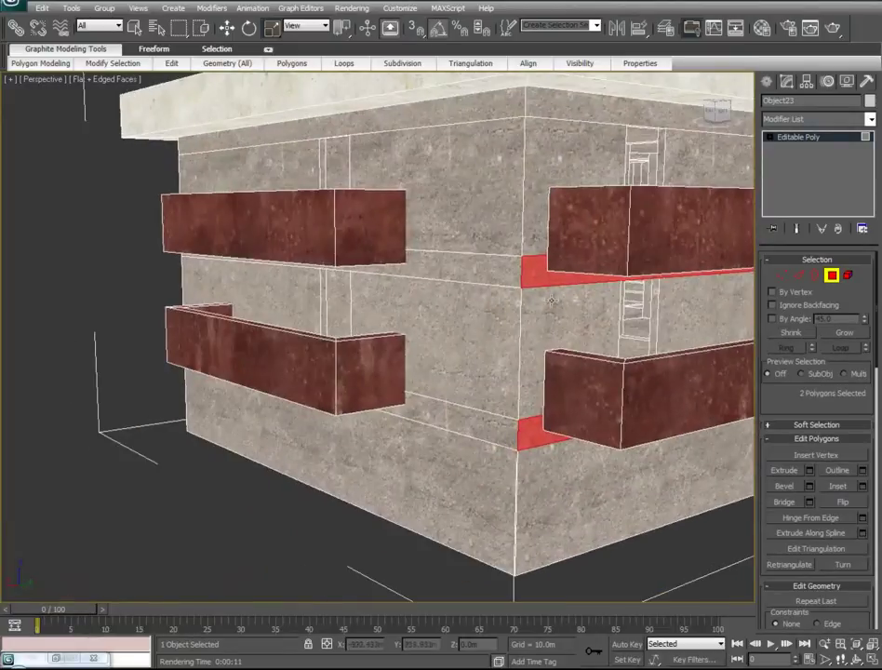
ctrl+click(446, 265)
ctrl+click(466, 422)
Step: Add the upper and lower floor-band polygons on the remaining two facades to the selection
alt+middle_drag(160, 462, 316, 377)
ctrl+click(282, 257)
ctrl+click(271, 400)
alt+middle_drag(108, 480, 651, 306)
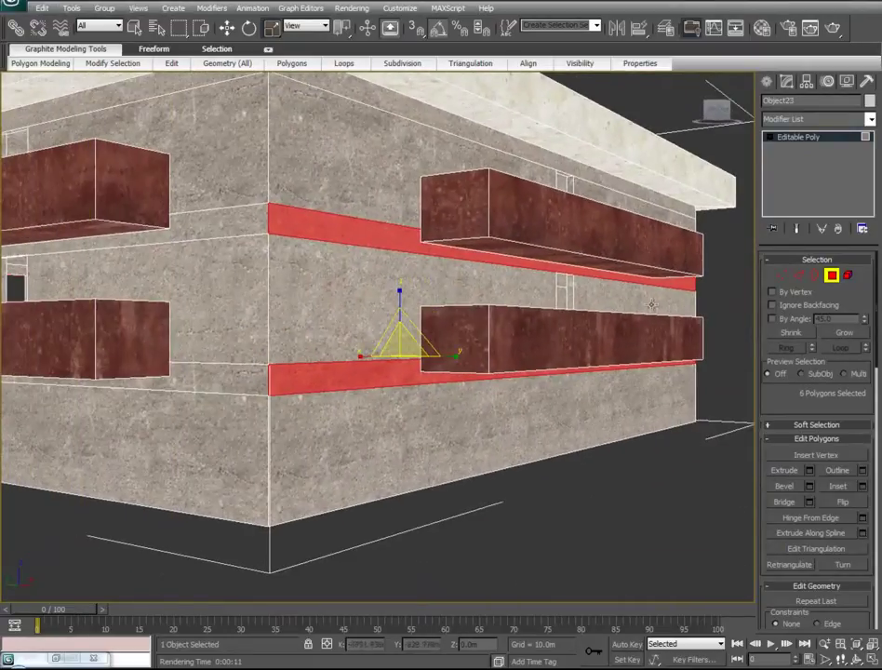
ctrl+click(238, 228)
ctrl+click(217, 373)
alt+middle_drag(186, 465, 604, 463)
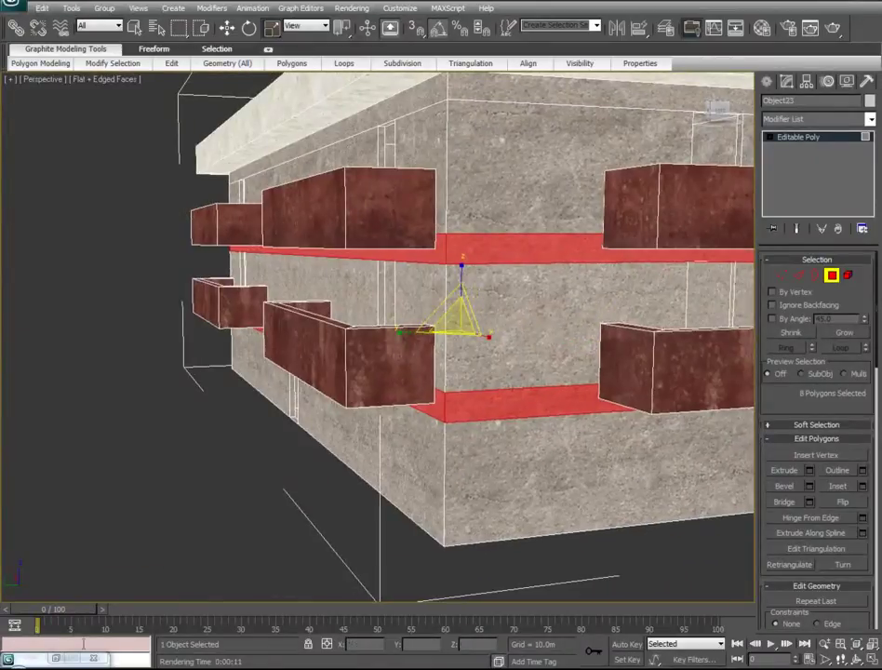
Step: Apply a beige BuildingTextures sub-material to the selected floor bands, clear the selection and inspect the facades
click(56, 658)
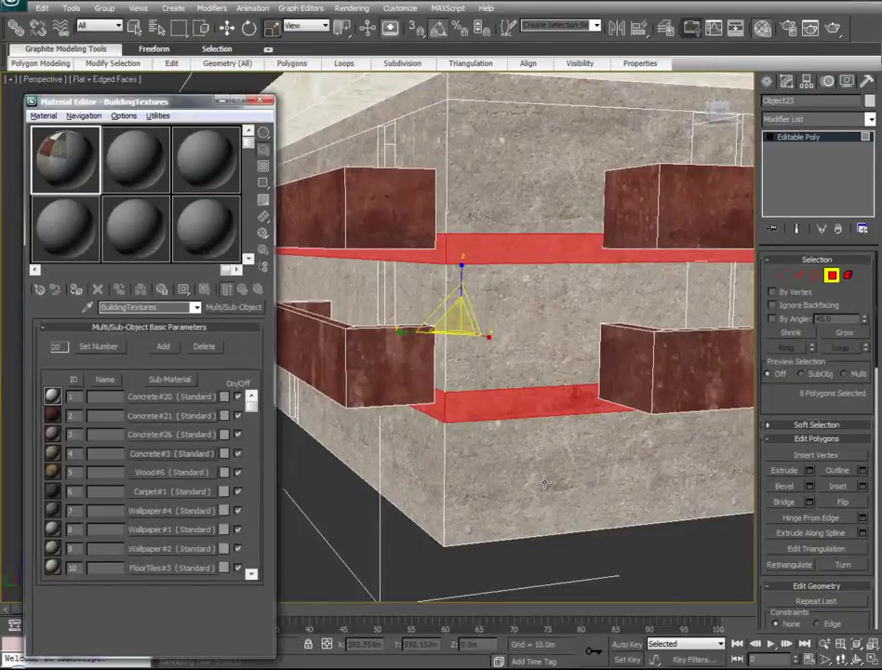
click(221, 102)
click(205, 430)
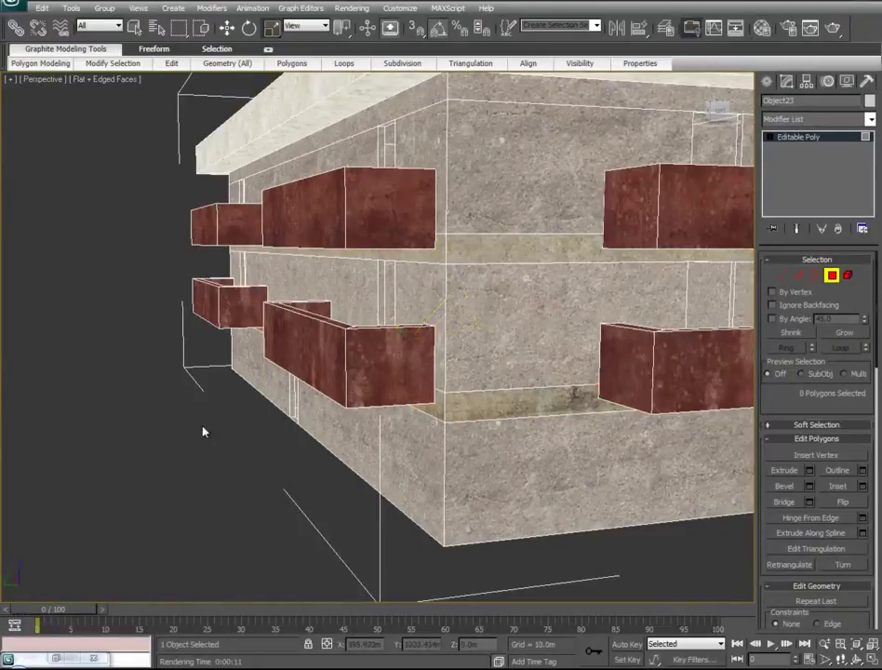
alt+middle_drag(225, 463, 603, 440)
scroll(603, 440, down, 4)
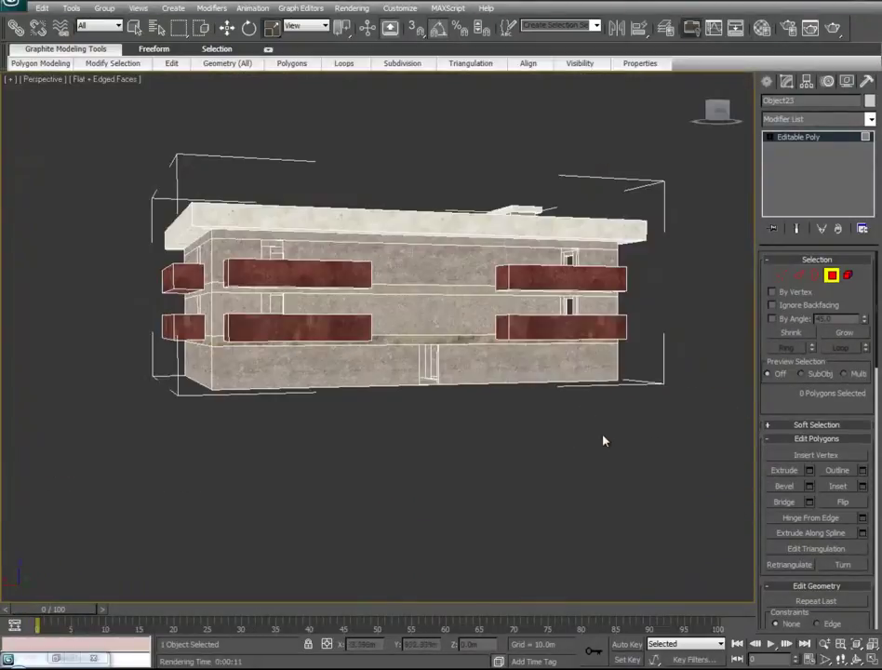
scroll(443, 402, up, 5)
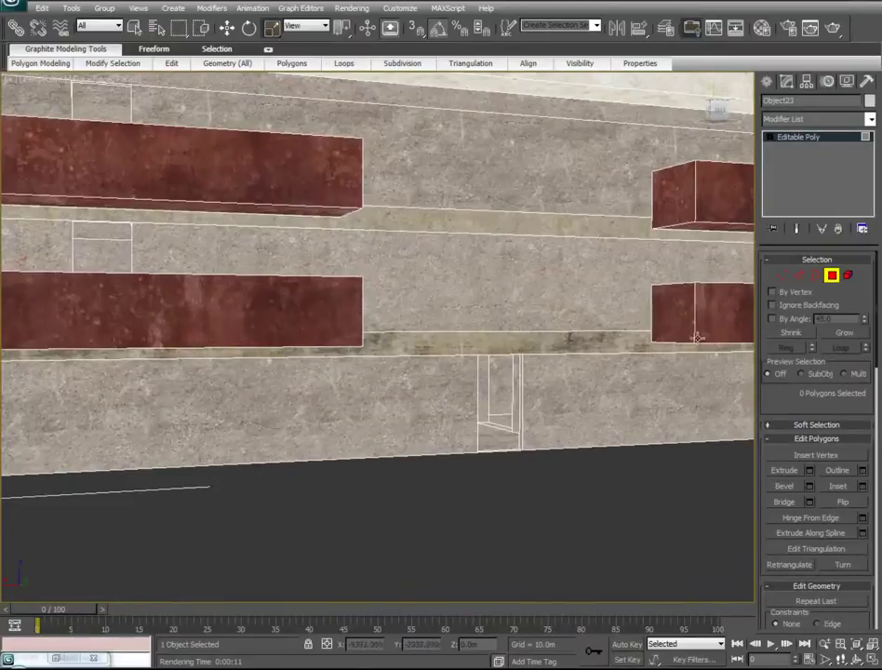
Step: Restore the floor-band polygon selection and extrude it as a group with an extrusion height of 0 m
key(ctrl+z)
alt+middle_drag(317, 427, 652, 415)
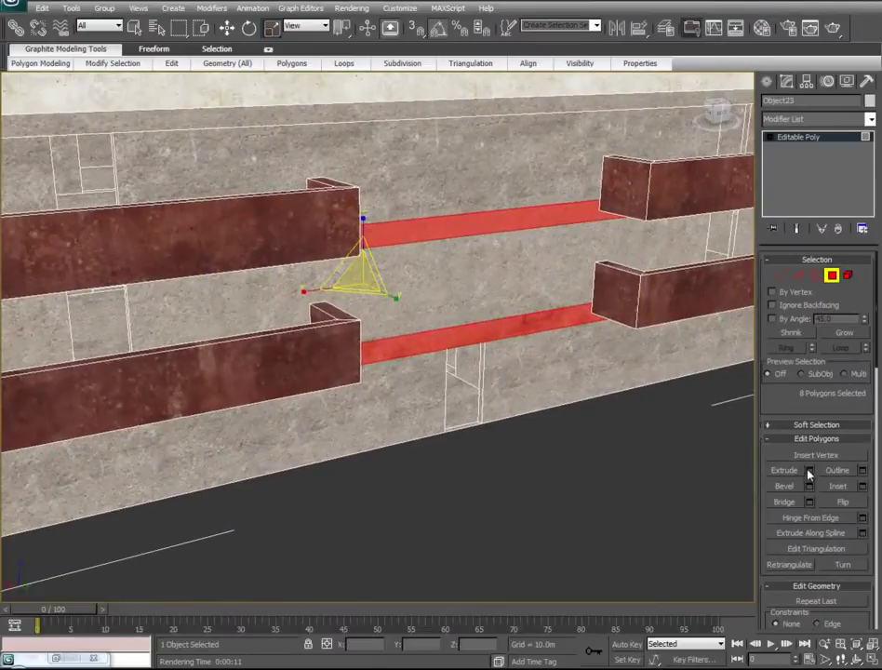
click(809, 471)
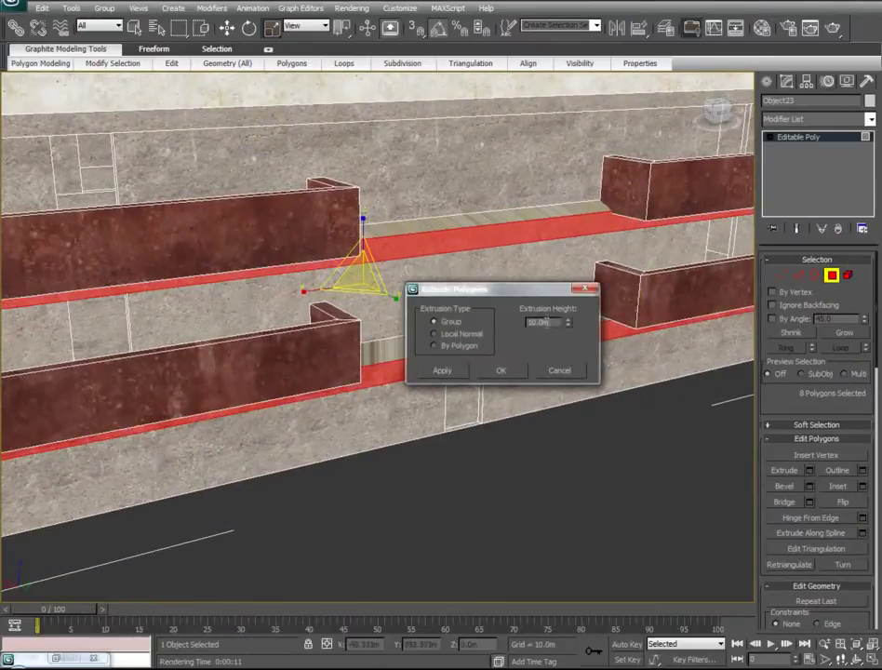
text(0)
key(Return)
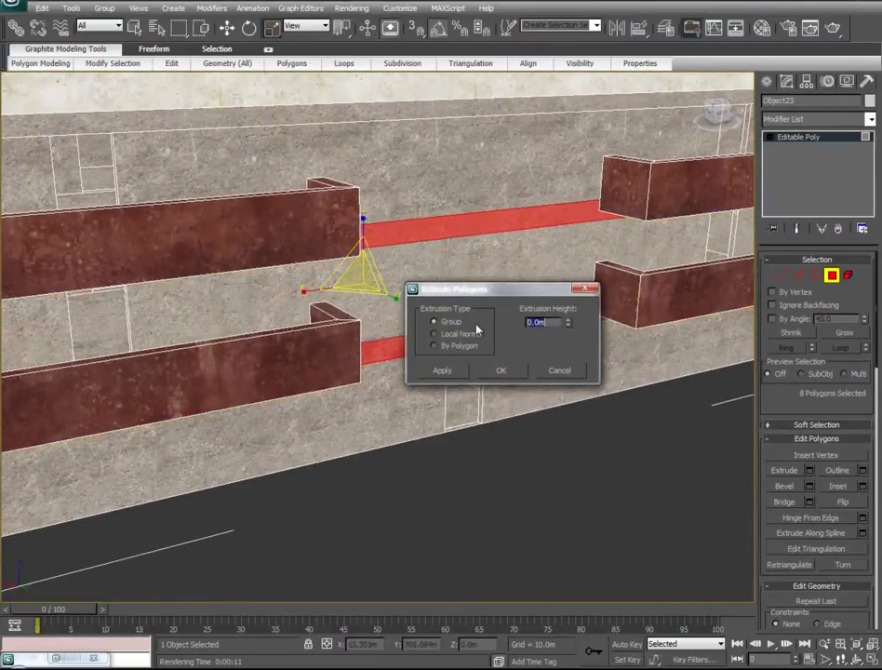
click(500, 370)
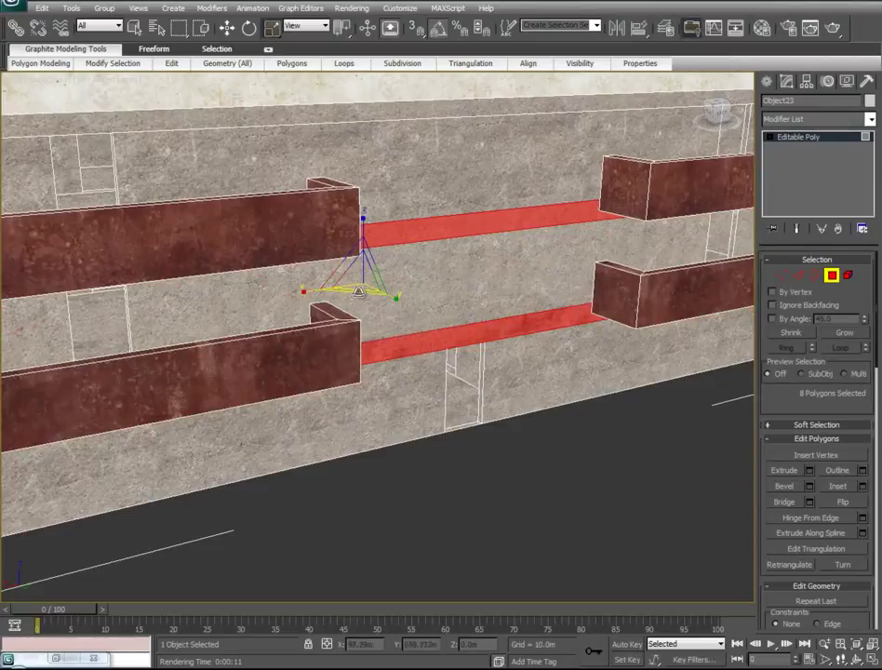
Step: Scale the extruded floor bands slightly outward along the horizontal axes so they protrude from the walls
drag(358, 292, 359, 292)
alt+middle_drag(394, 359, 364, 282)
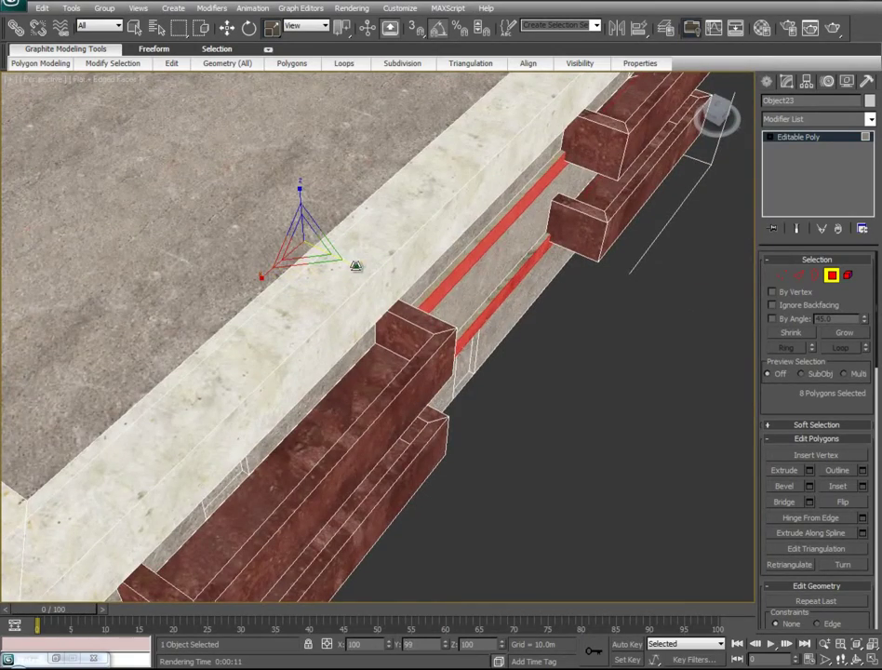
middle_drag(187, 400, 484, 210)
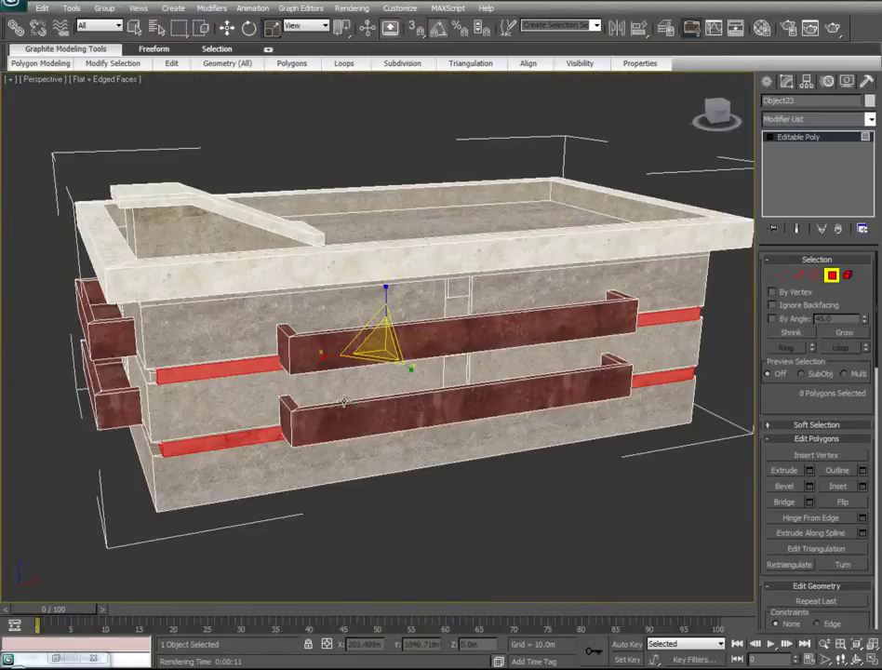
drag(320, 358, 322, 356)
Step: Add the narrow top and bottom ledge faces of the protruding floor bands to the polygon selection
alt+middle_drag(369, 426, 406, 416)
scroll(407, 416, up, 3)
alt+middle_drag(305, 421, 438, 465)
scroll(437, 375, up, 3)
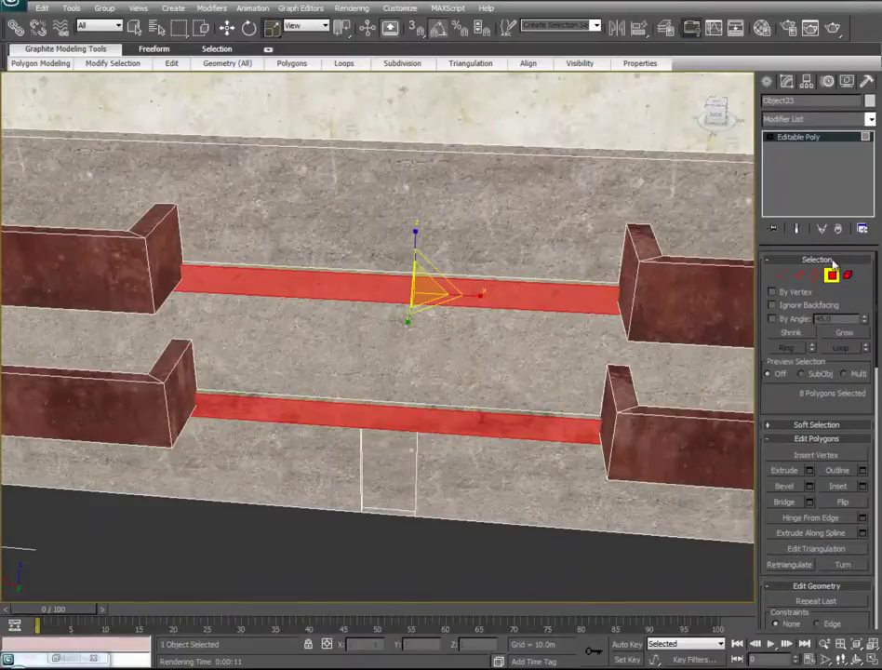
ctrl+click(445, 410)
alt+middle_drag(461, 437, 467, 257)
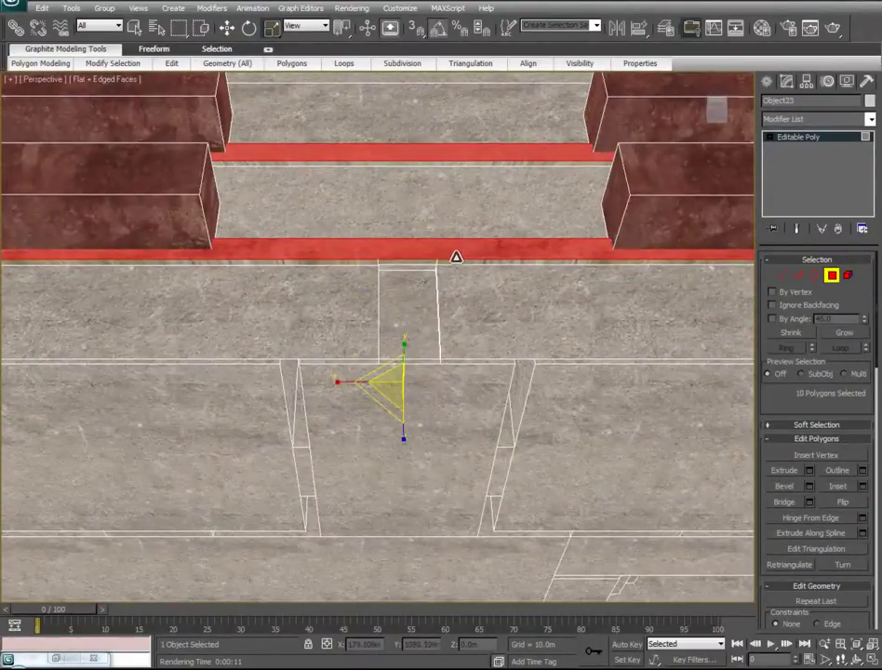
ctrl+click(448, 261)
ctrl+click(425, 263)
ctrl+click(355, 262)
alt+middle_drag(180, 313, 230, 317)
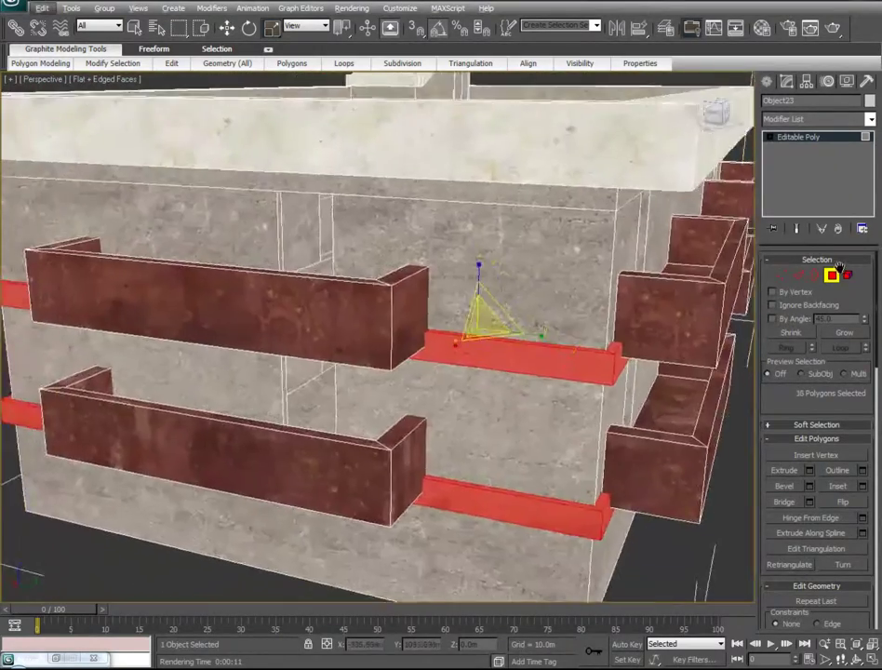
alt+middle_drag(721, 286, 683, 310)
scroll(637, 354, down, 5)
alt+middle_drag(636, 353, 521, 363)
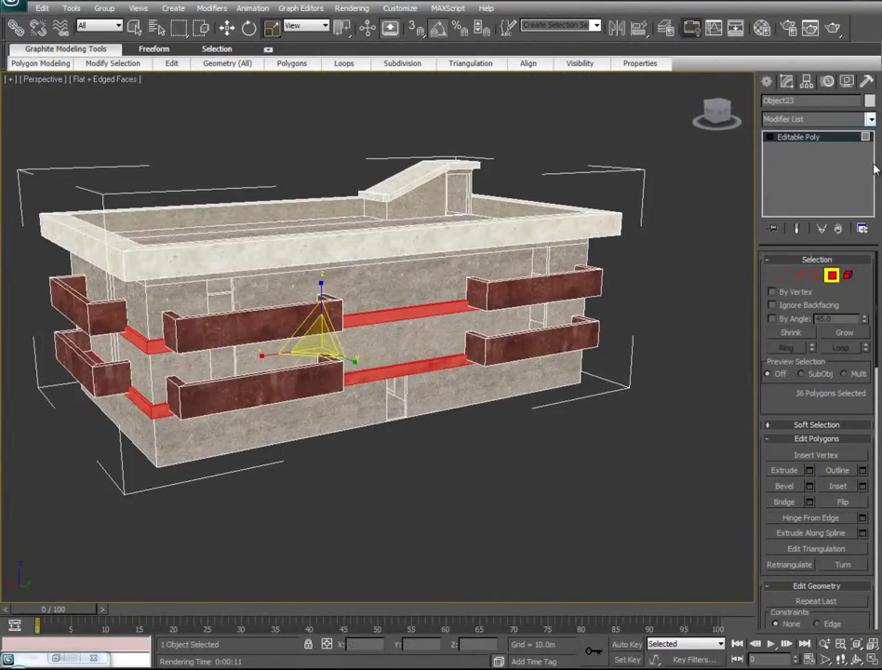
Step: Add a UVW Map modifier to the selected floor-band polygons and set its mapping type to Box
click(871, 120)
scroll(795, 484, down, 15)
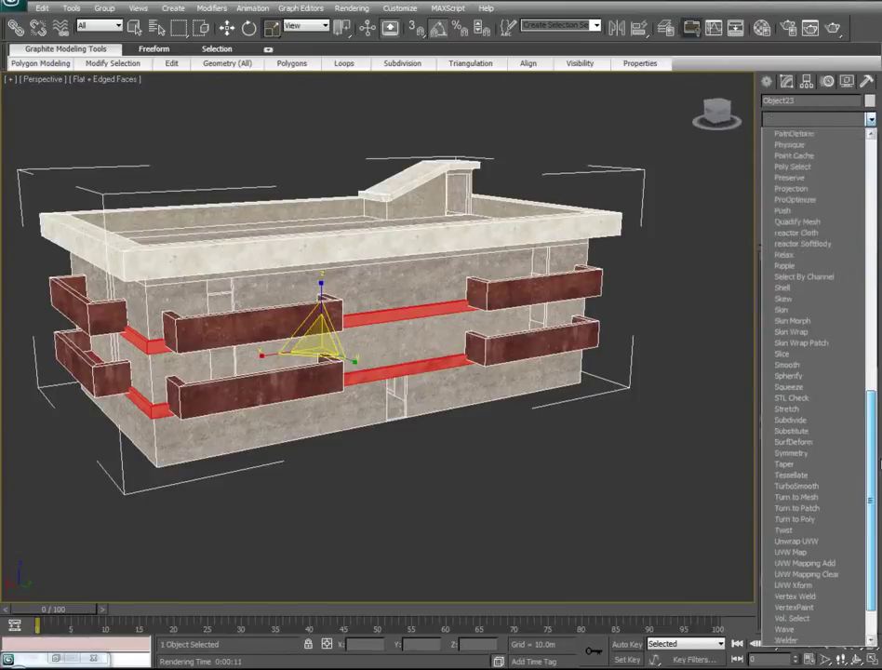
click(797, 543)
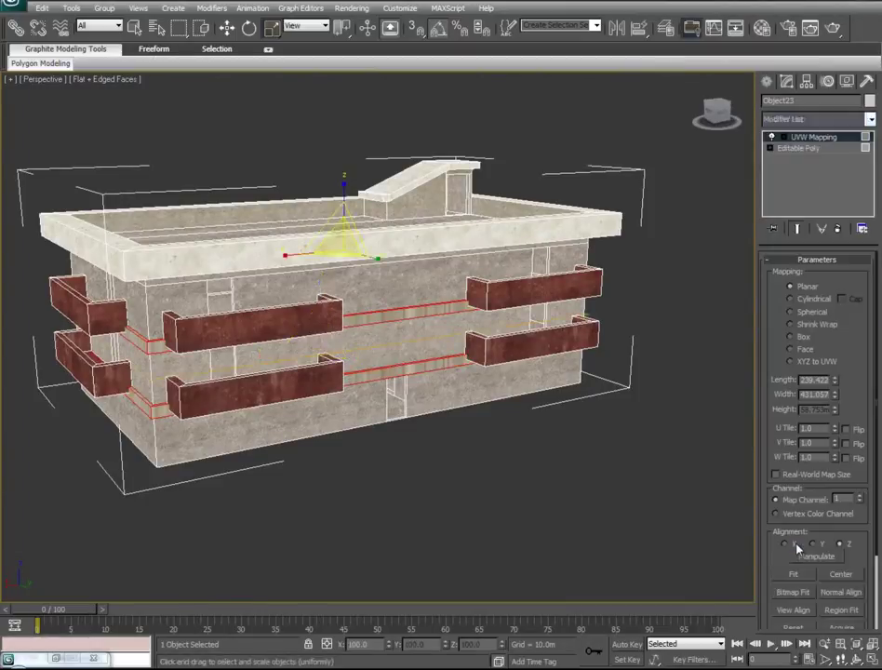
click(802, 339)
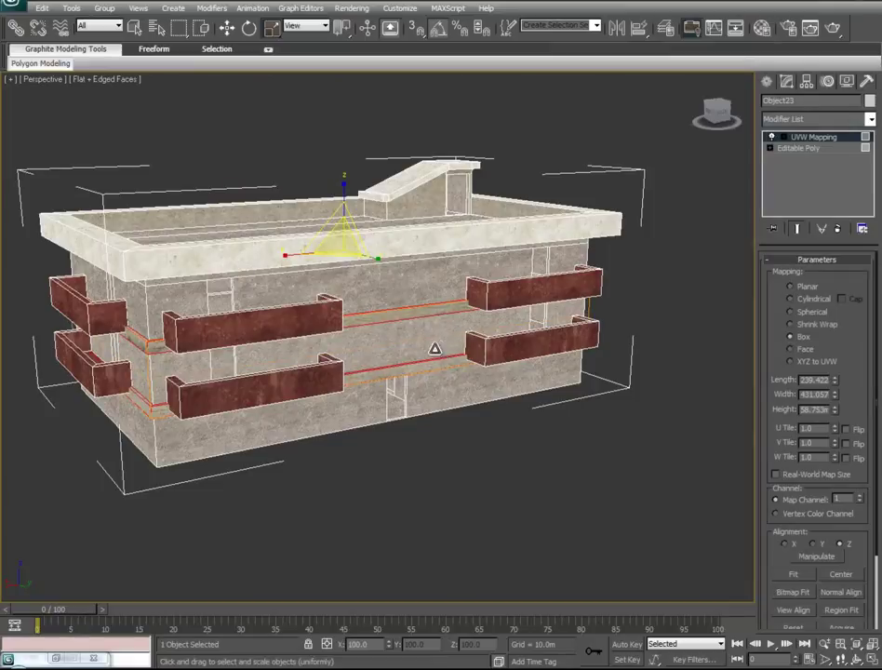
Step: Make the building see-through, then shrink the box mapping gizmo along X and Y and stretch it along Z
key(alt+x)
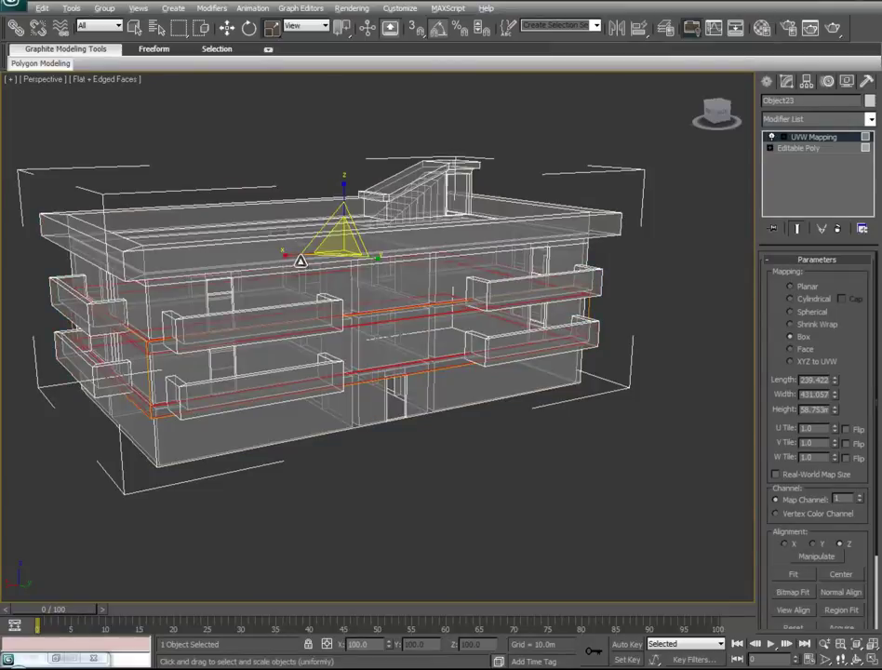
click(810, 139)
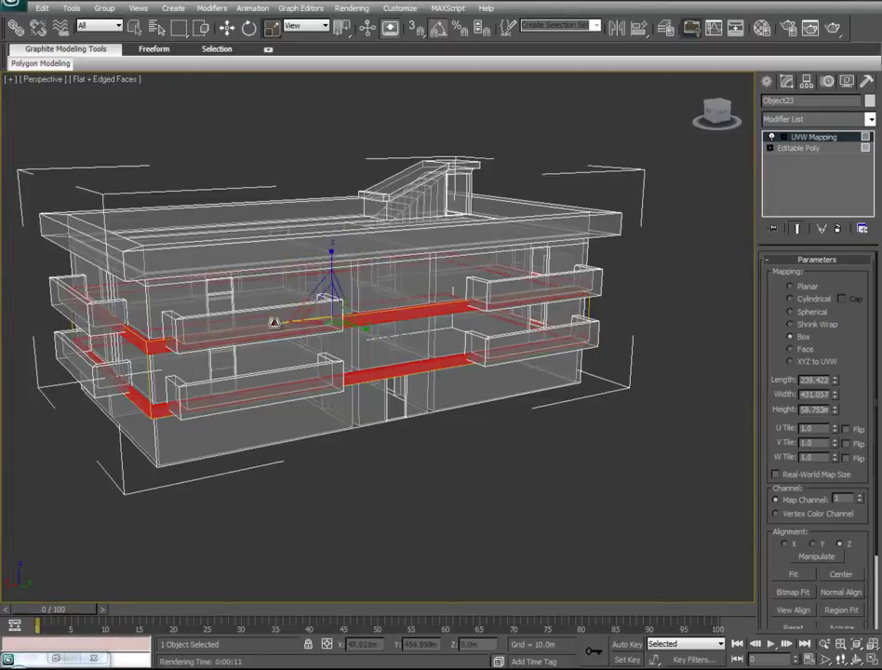
drag(273, 322, 287, 321)
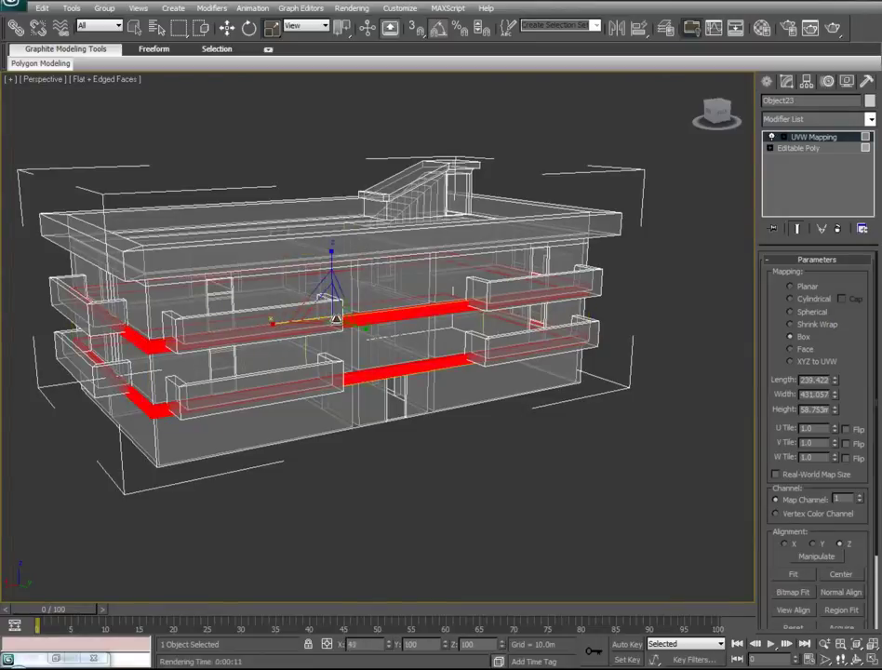
alt+middle_drag(323, 413, 481, 372)
drag(298, 255, 345, 252)
drag(355, 305, 353, 284)
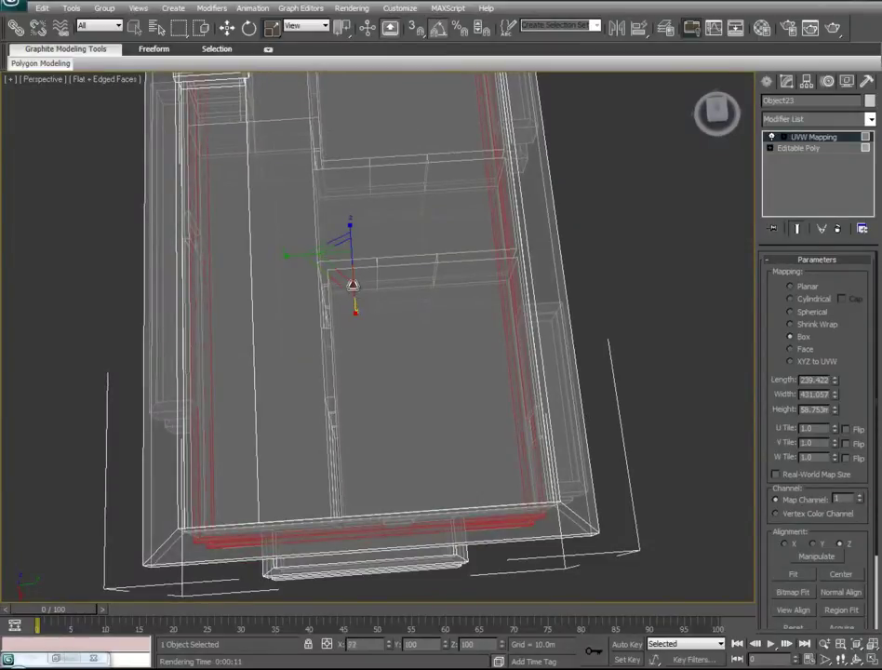
alt+middle_drag(291, 299, 400, 222)
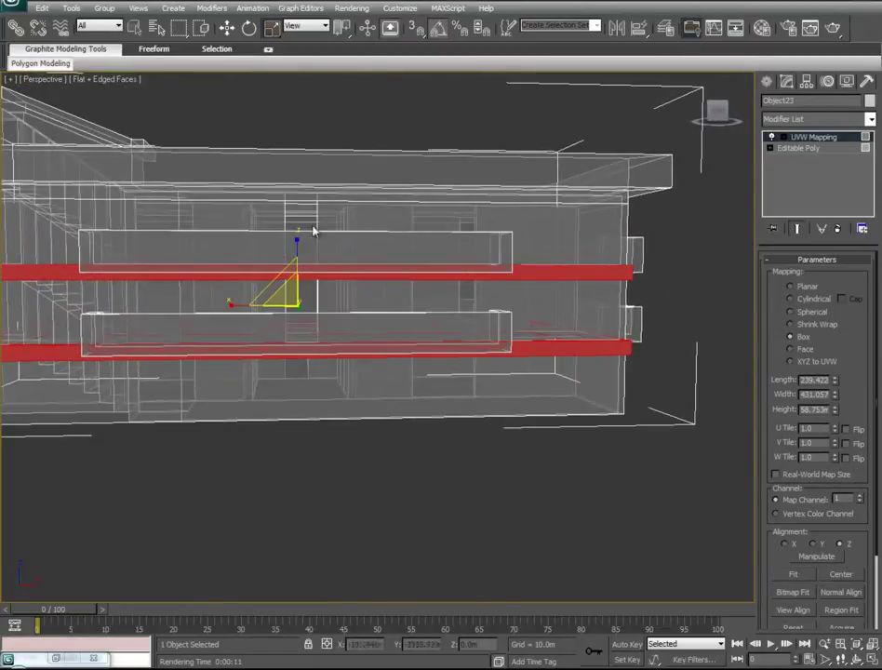
drag(294, 244, 296, 230)
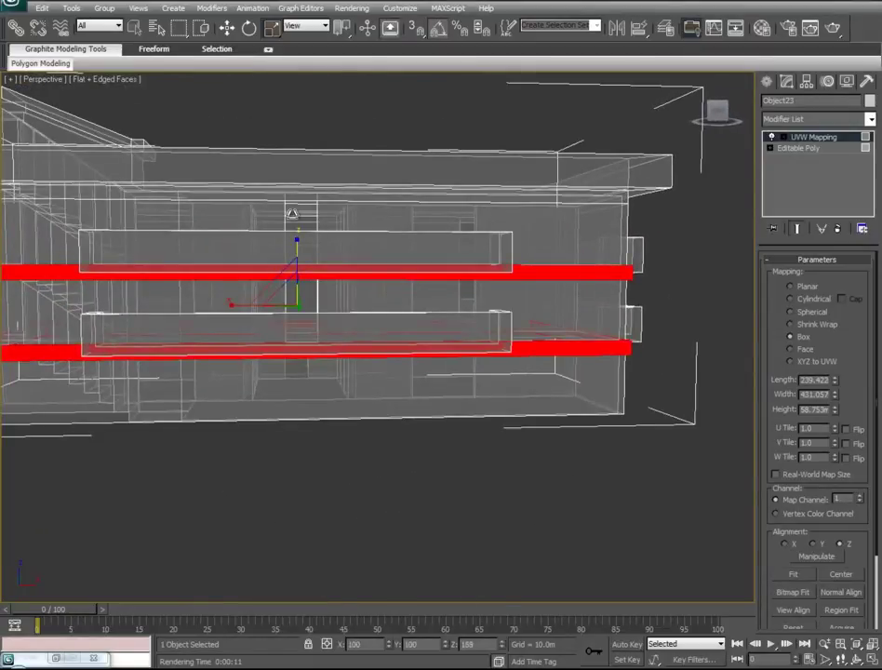
Step: Turn off the see-through display and scale the mapping gizmo down uniformly to about 65 percent, checking the bands' texture
alt+middle_drag(208, 327, 307, 342)
key(alt+x)
alt+middle_drag(400, 336, 429, 321)
scroll(432, 302, up, 3)
scroll(440, 186, up, 4)
middle_drag(449, 126, 453, 158)
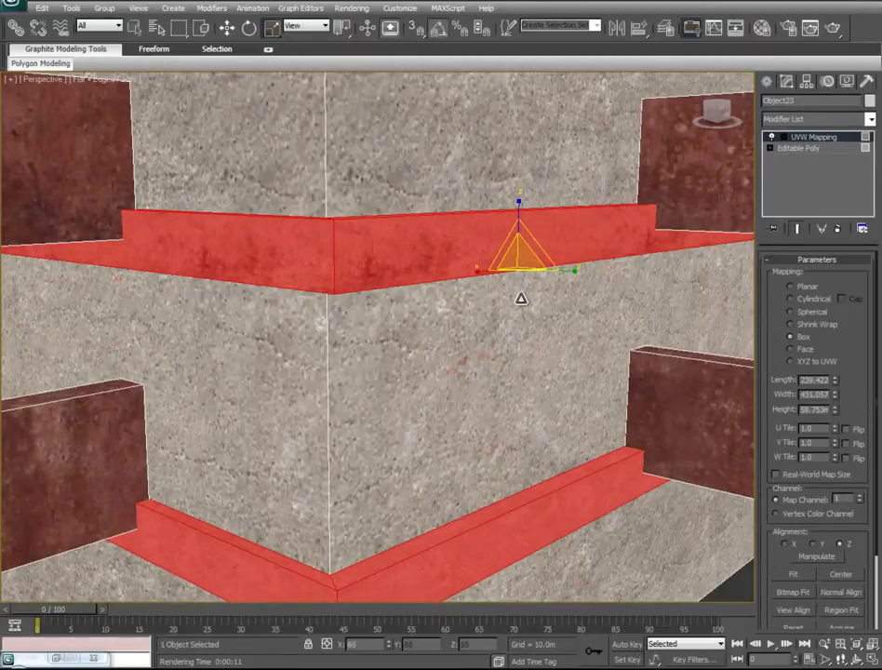
middle_drag(476, 426, 391, 374)
scroll(404, 370, down, 3)
Step: Collapse the UVW mapping into the Editable Poly, deselect the building and inspect the textured bands and roof
right_click(835, 137)
click(745, 258)
alt+middle_drag(494, 439, 511, 506)
scroll(511, 506, down, 5)
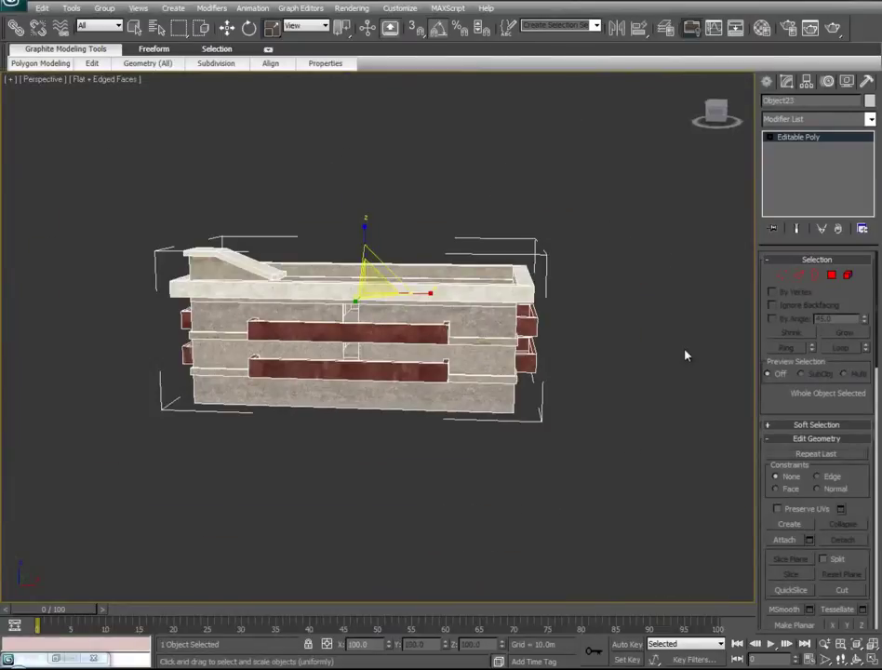
click(628, 400)
alt+middle_drag(568, 406, 426, 466)
scroll(369, 367, up, 6)
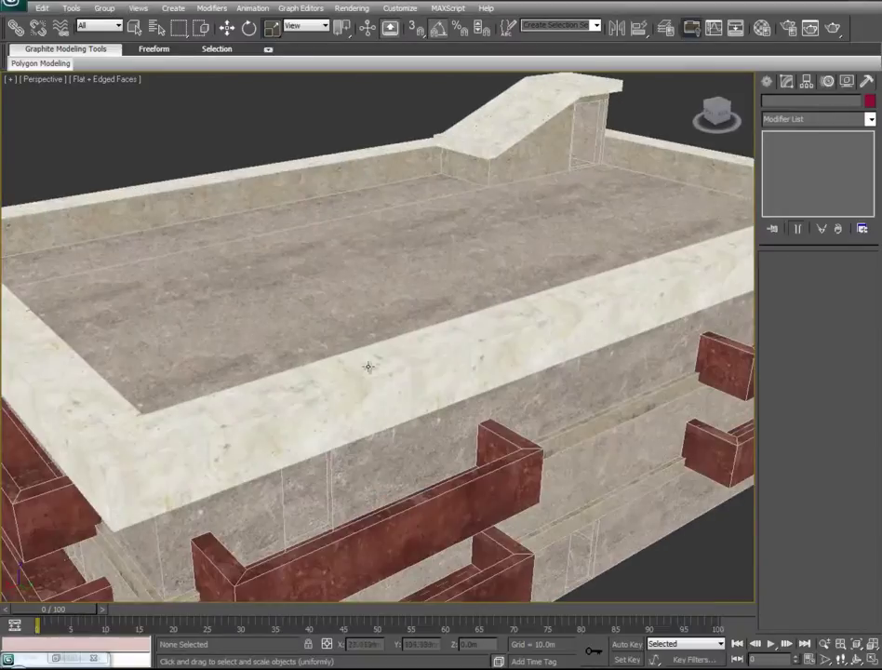
Step: Select the building's two roof floor polygons inside the parapet
click(345, 260)
click(832, 277)
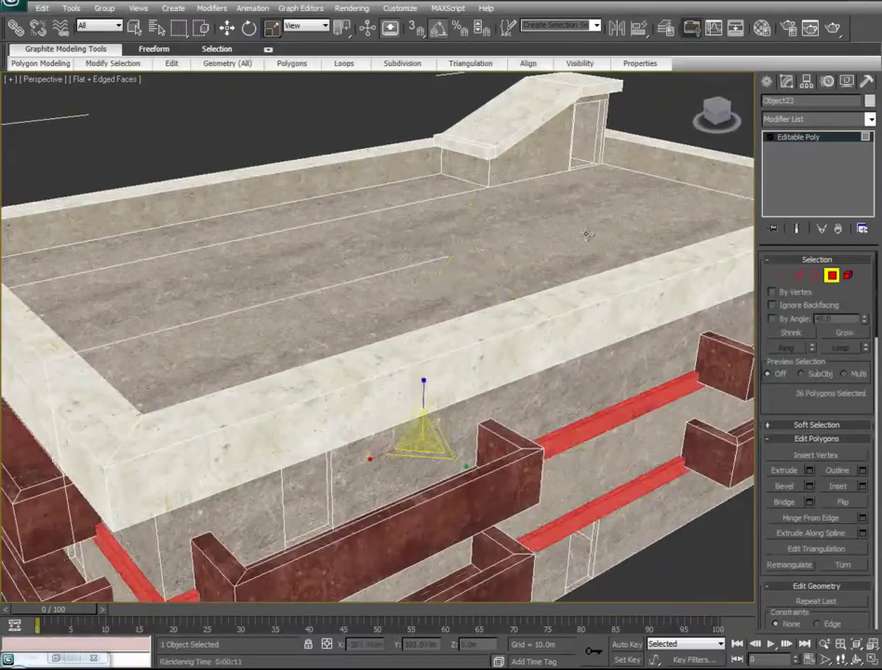
click(365, 208)
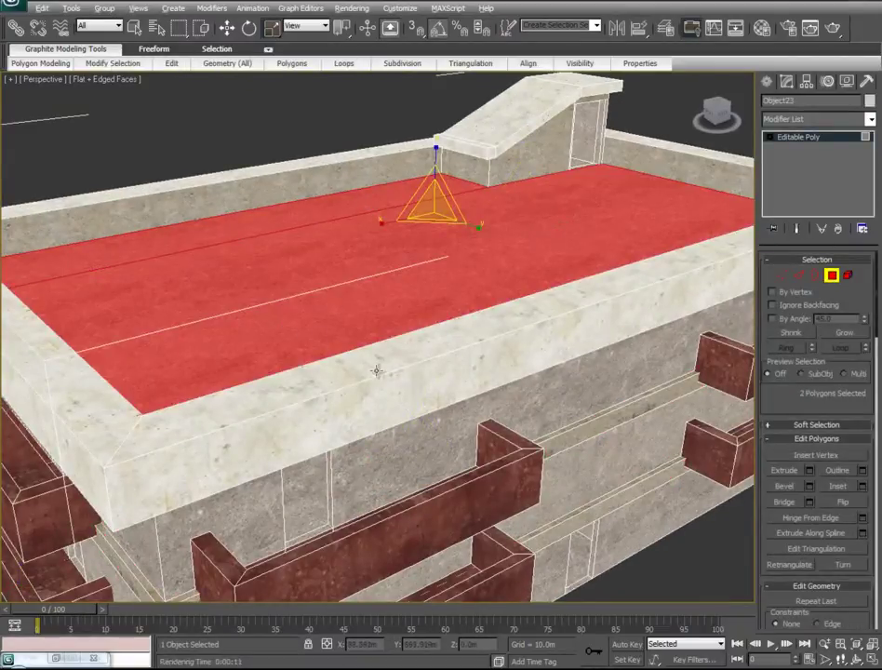
scroll(376, 371, up, 5)
alt+middle_drag(374, 376, 475, 376)
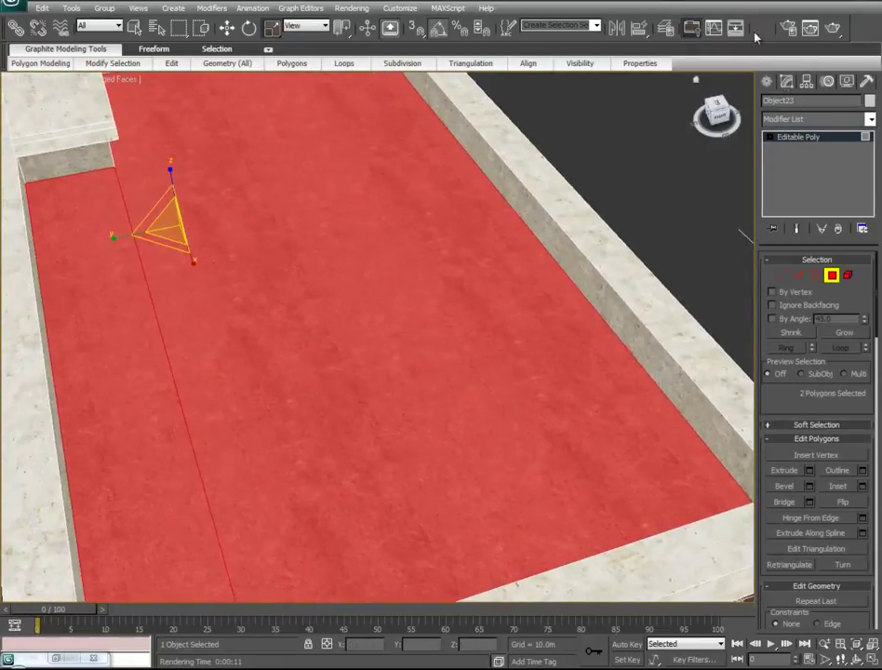
Step: Assign the FloorTiles#3 sub-material of BuildingTextures to the selected roof floor polygons
click(761, 28)
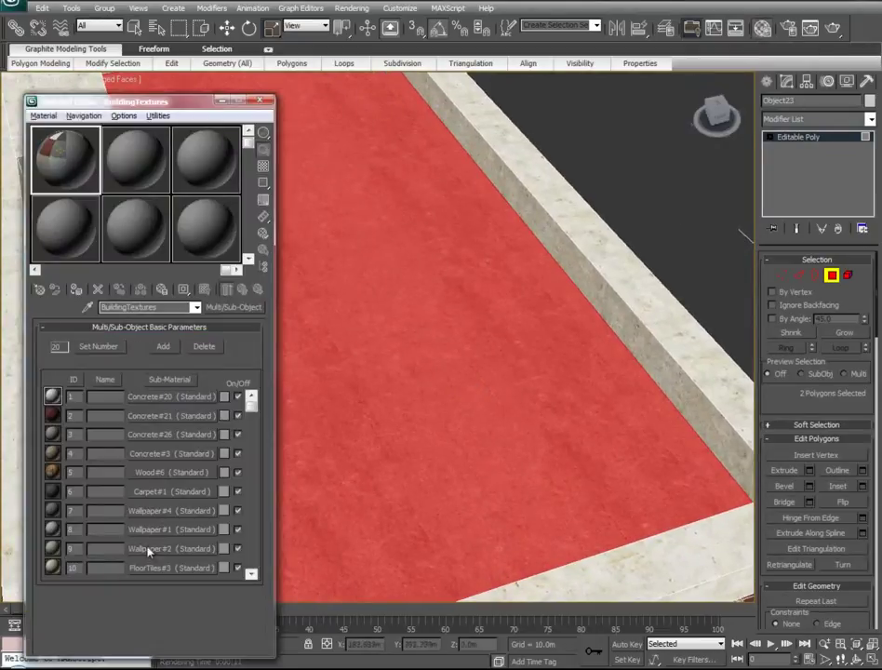
click(166, 567)
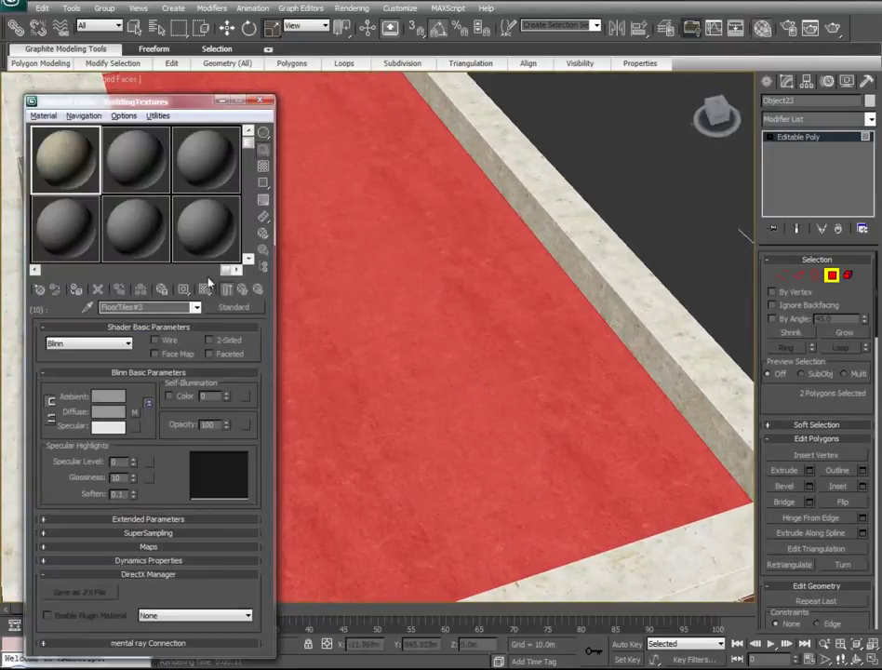
click(243, 291)
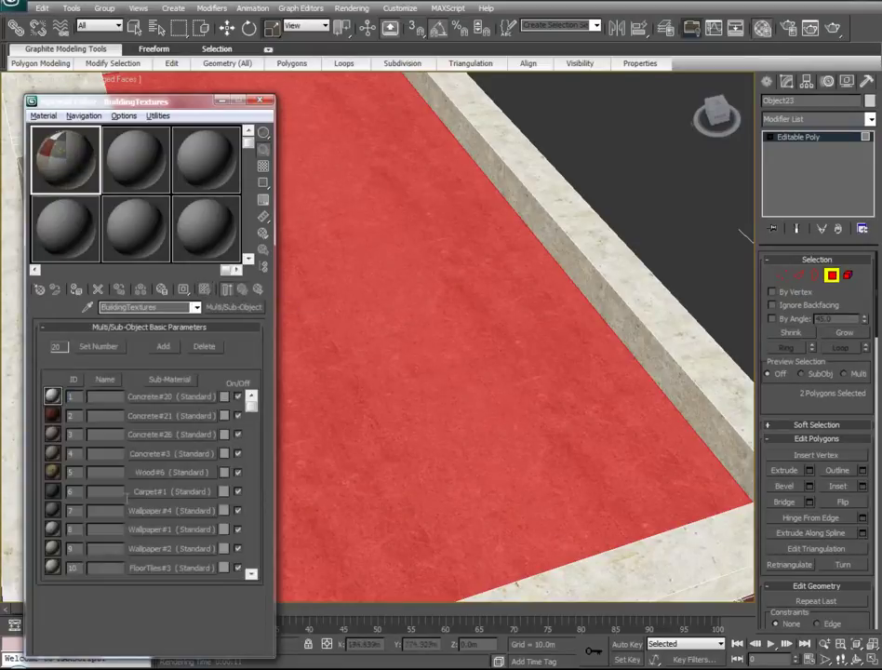
drag(160, 569, 432, 471)
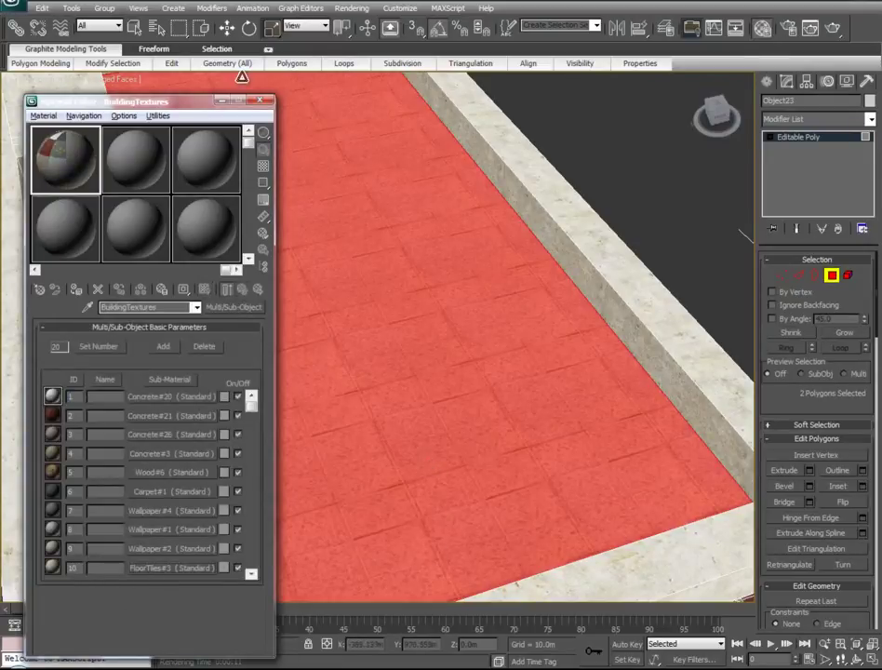
click(222, 100)
Step: Add a UVW Map modifier to the selected roof floor polygons and try Box mapping
alt+middle_drag(336, 392, 528, 538)
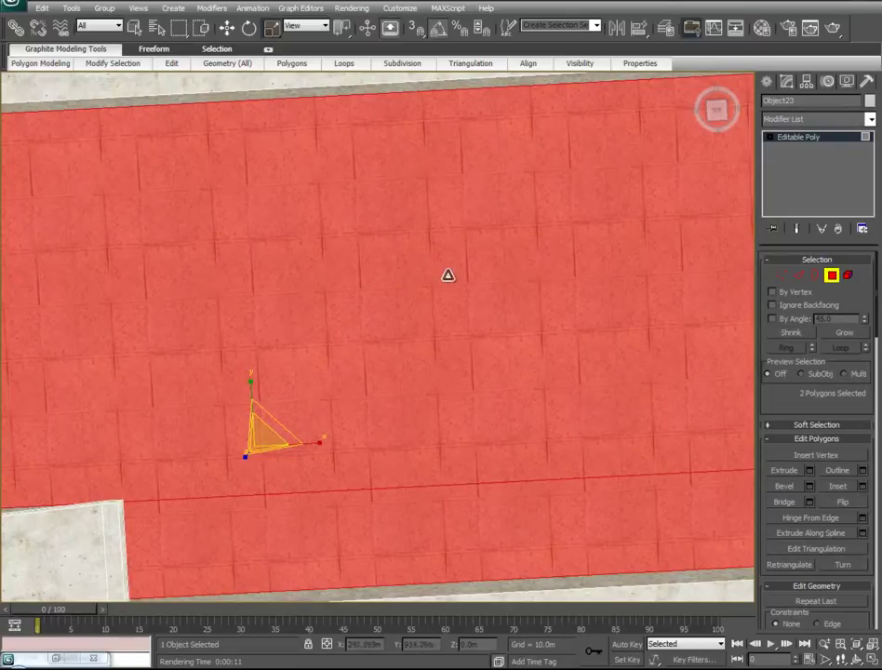
drag(875, 189, 876, 469)
click(813, 543)
click(812, 541)
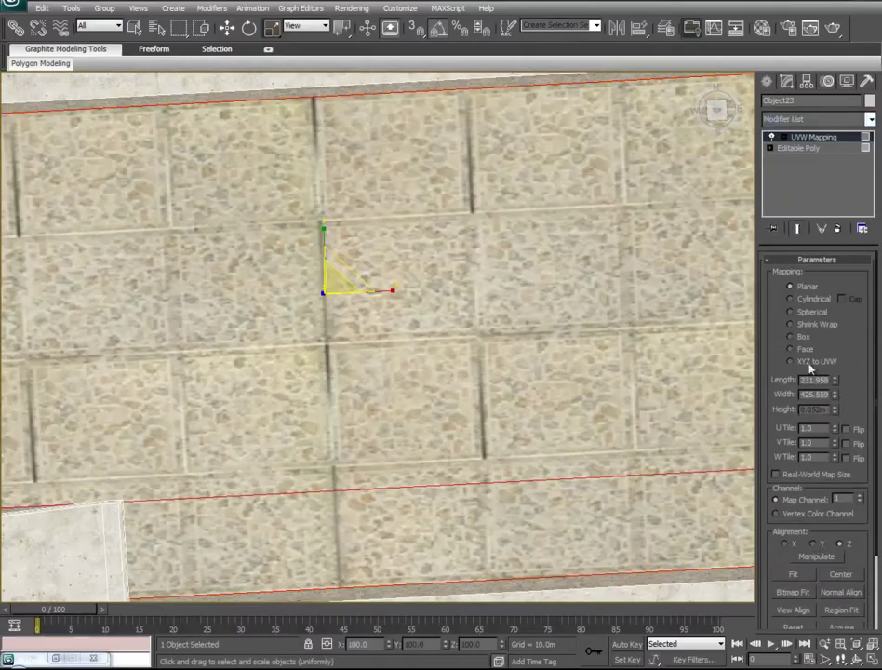
click(802, 337)
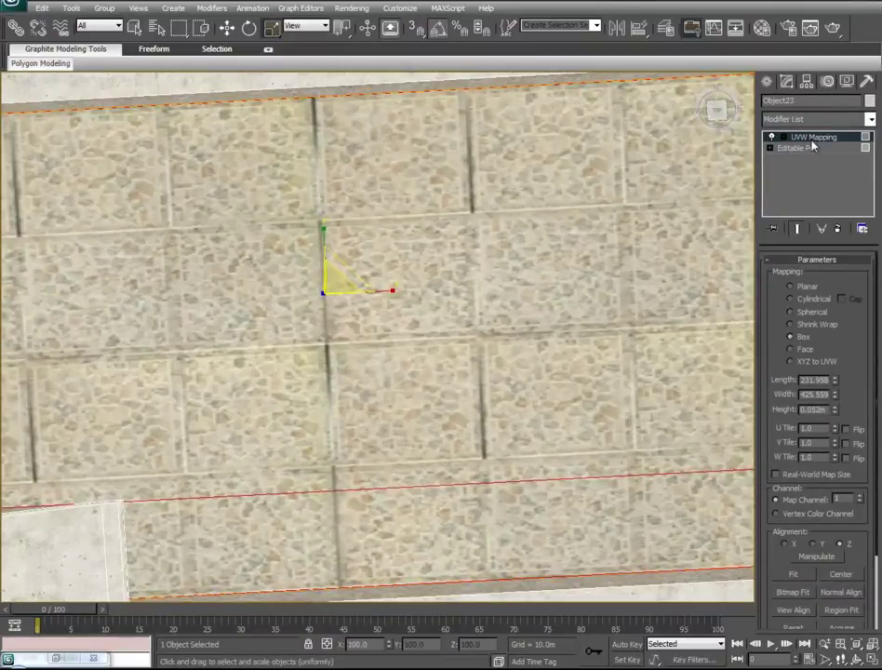
click(812, 138)
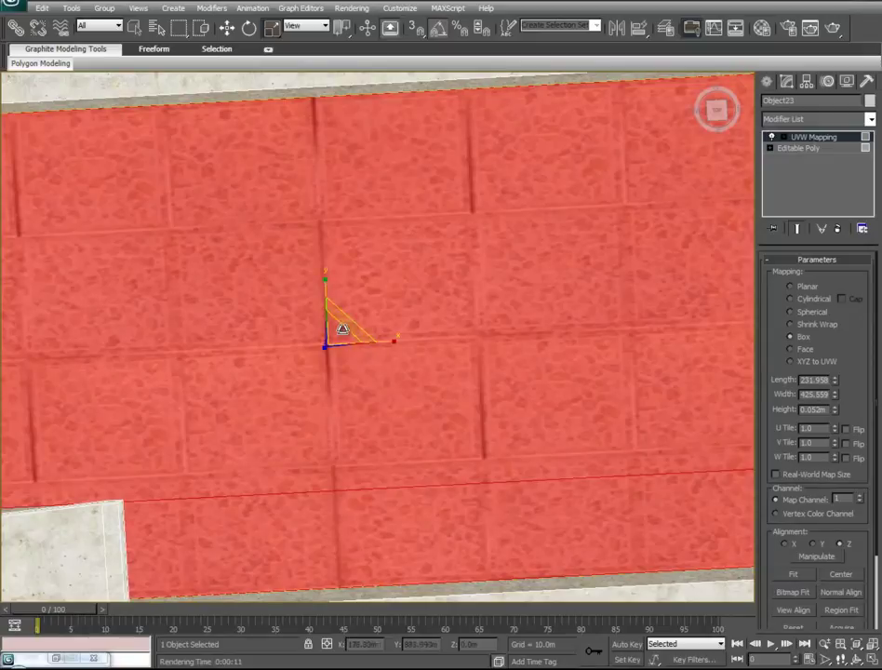
Step: Switch the roof's UVW mapping to Planar and scale its gizmo down uniformly for smaller floor tiles
drag(344, 326, 256, 269)
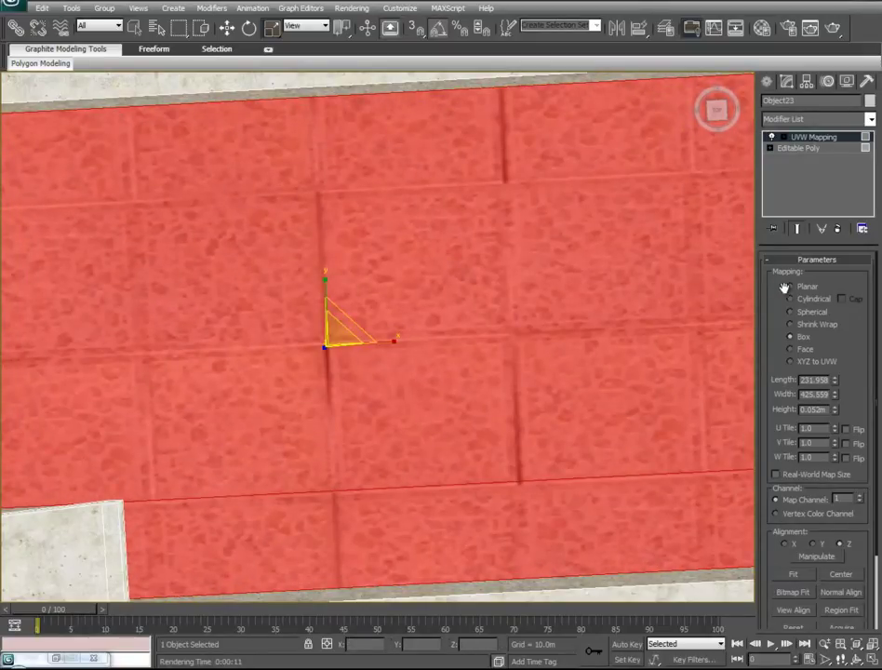
drag(346, 316, 90, 632)
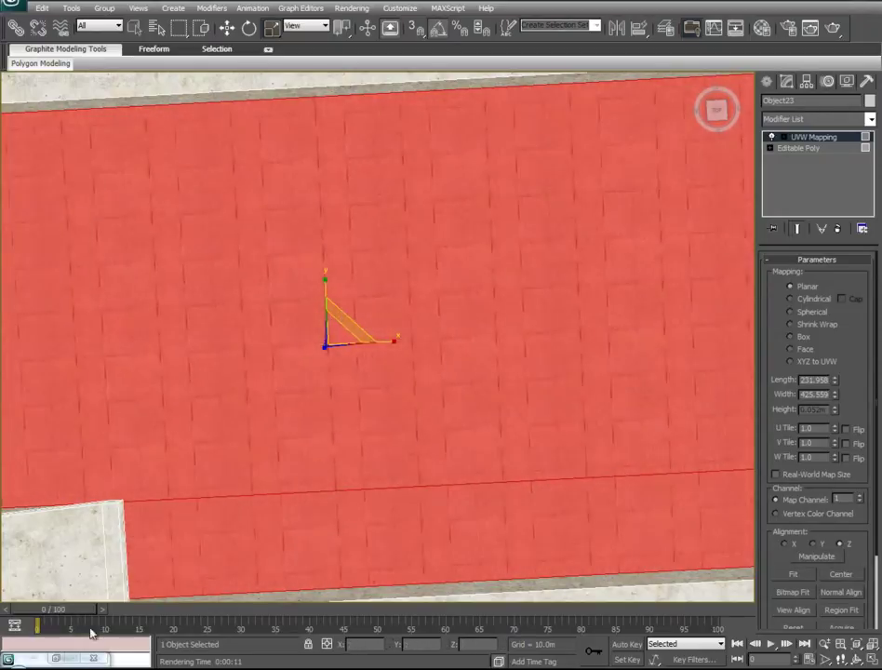
alt+middle_drag(377, 389, 316, 326)
scroll(406, 391, down, 4)
scroll(372, 313, up, 4)
drag(377, 312, 372, 305)
scroll(375, 325, down, 4)
alt+middle_drag(424, 407, 189, 369)
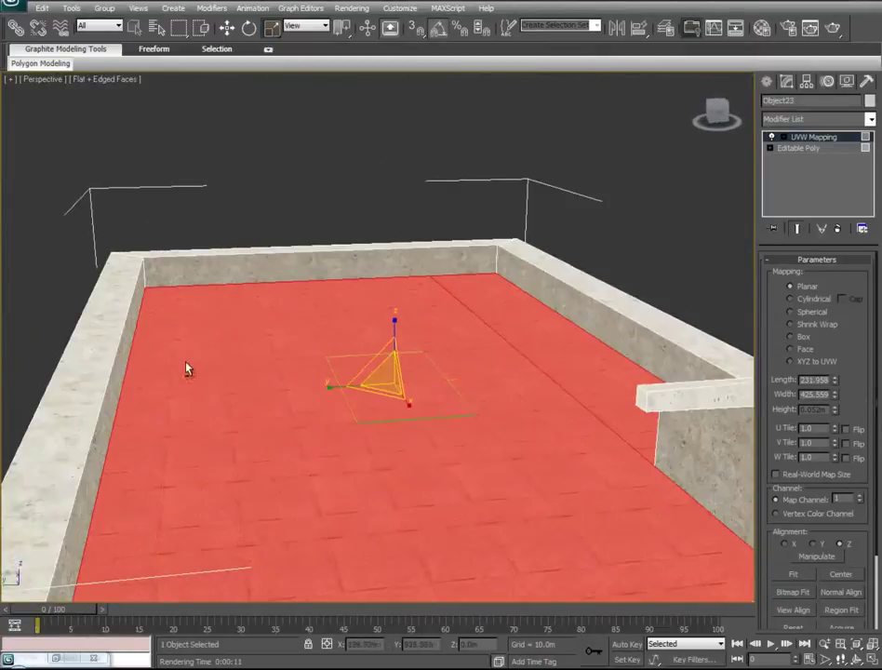
Step: Collapse the roof's UVW mapping into the Editable Poly and inspect the textured building from all sides
right_click(809, 139)
click(734, 262)
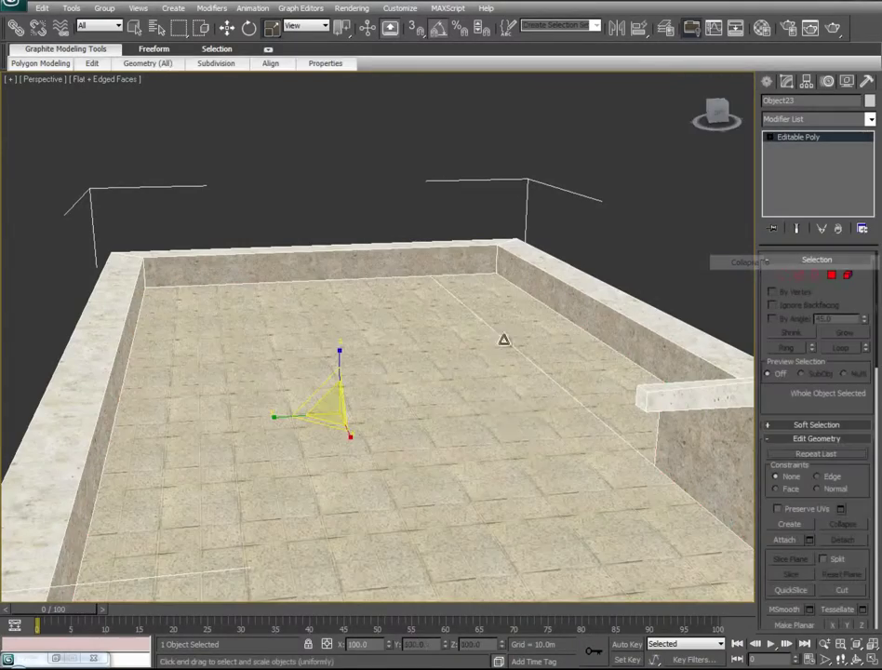
scroll(516, 371, down, 2)
middle_drag(517, 371, 475, 228)
middle_drag(475, 228, 577, 250)
key(z)
alt+middle_drag(531, 399, 325, 386)
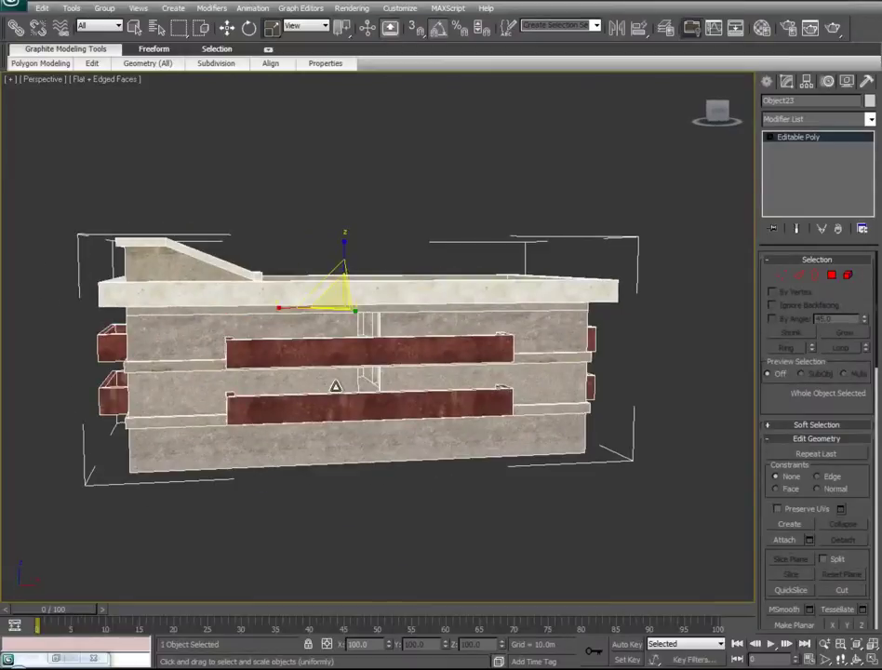
alt+middle_drag(409, 373, 508, 344)
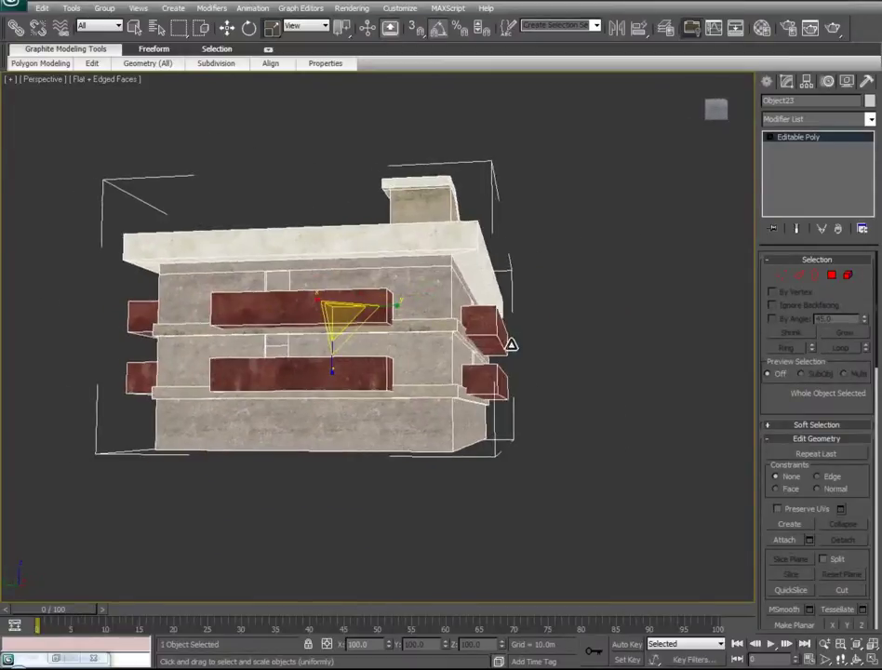
scroll(346, 414, up, 3)
alt+middle_drag(346, 414, 472, 413)
scroll(456, 387, down, 4)
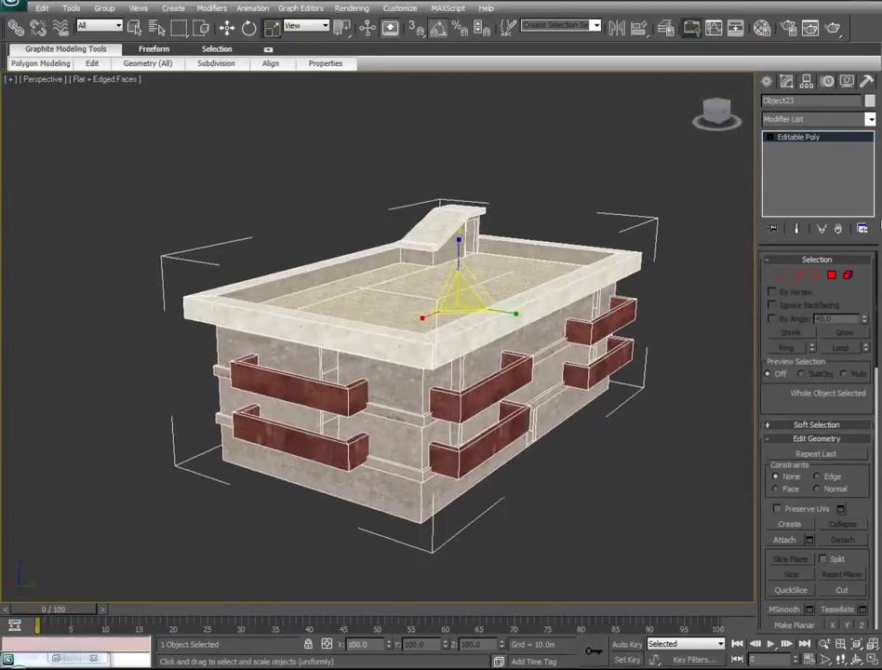
Step: Clear the remaining roof polygon selection and switch the building to element selection
alt+middle_drag(267, 351, 168, 363)
click(847, 275)
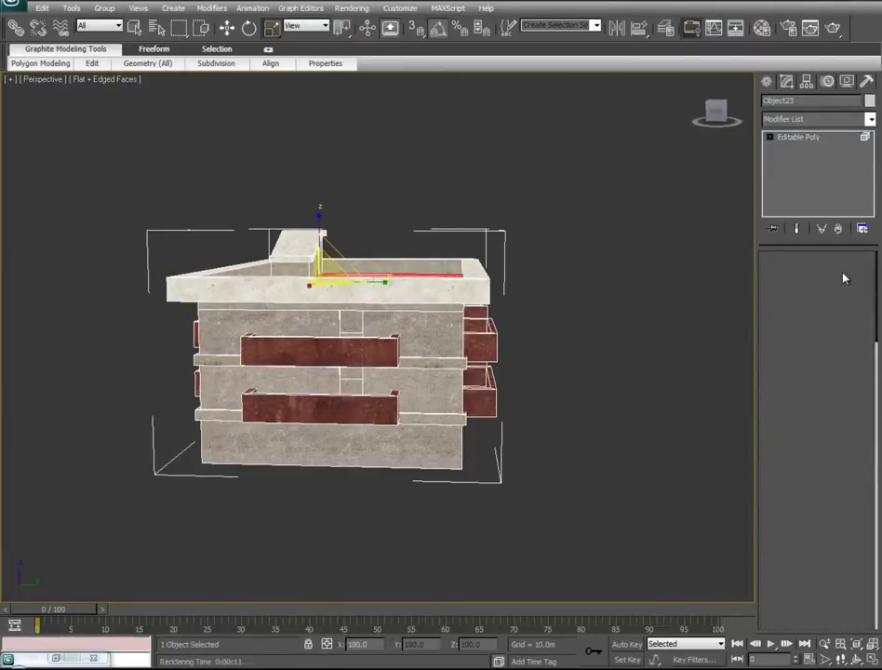
drag(563, 221, 505, 439)
key(4)
alt+middle_drag(503, 434, 481, 334)
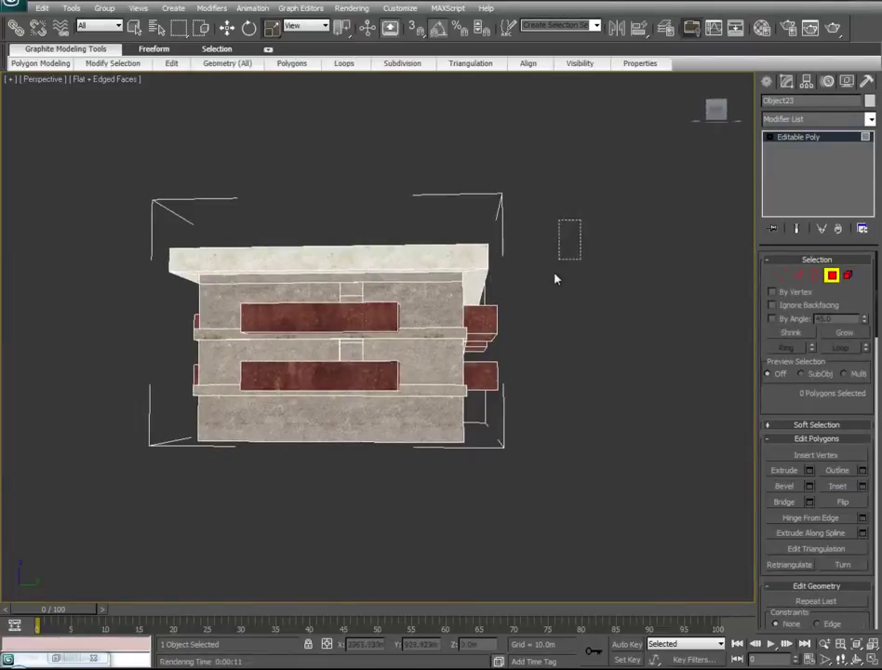
click(848, 275)
drag(572, 286, 494, 404)
Step: Select all balcony elements around the building and hide them
alt+middle_drag(510, 385, 278, 421)
ctrl+click(278, 420)
ctrl+click(437, 394)
ctrl+click(404, 470)
alt+middle_drag(404, 471, 522, 354)
ctrl+click(522, 354)
ctrl+click(549, 395)
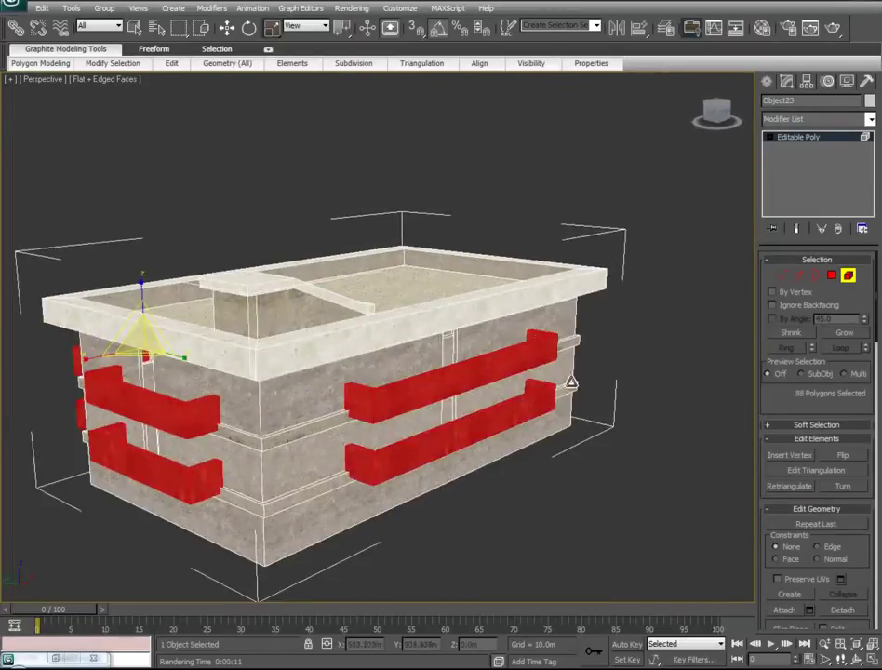
alt+middle_drag(642, 316, 526, 349)
ctrl+click(526, 349)
ctrl+click(520, 412)
scroll(817, 513, down, 6)
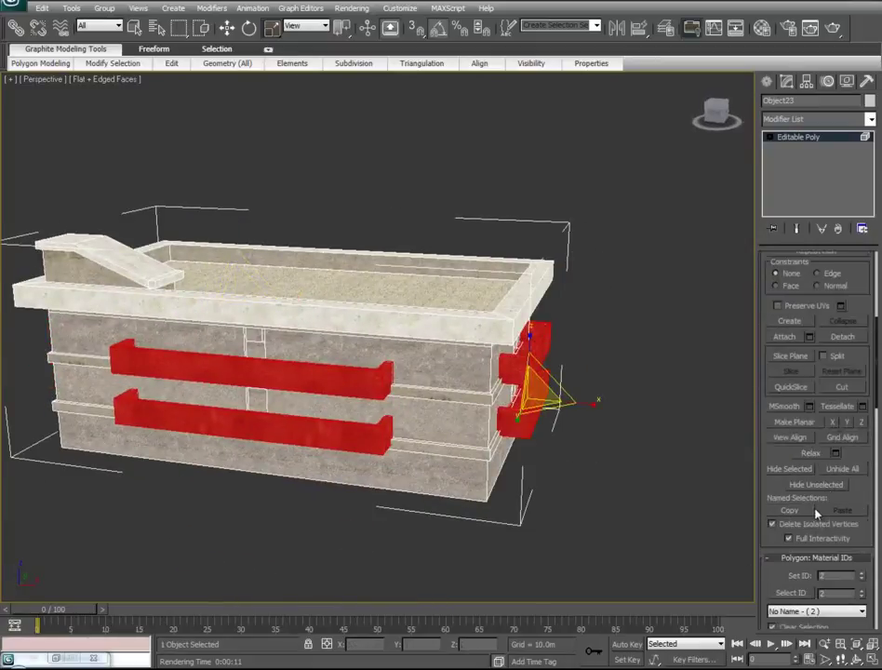
click(789, 451)
alt+middle_drag(569, 514, 581, 501)
Step: Select the outer wall and floor band polygons and hide them to expose the storeys
scroll(865, 285, up, 6)
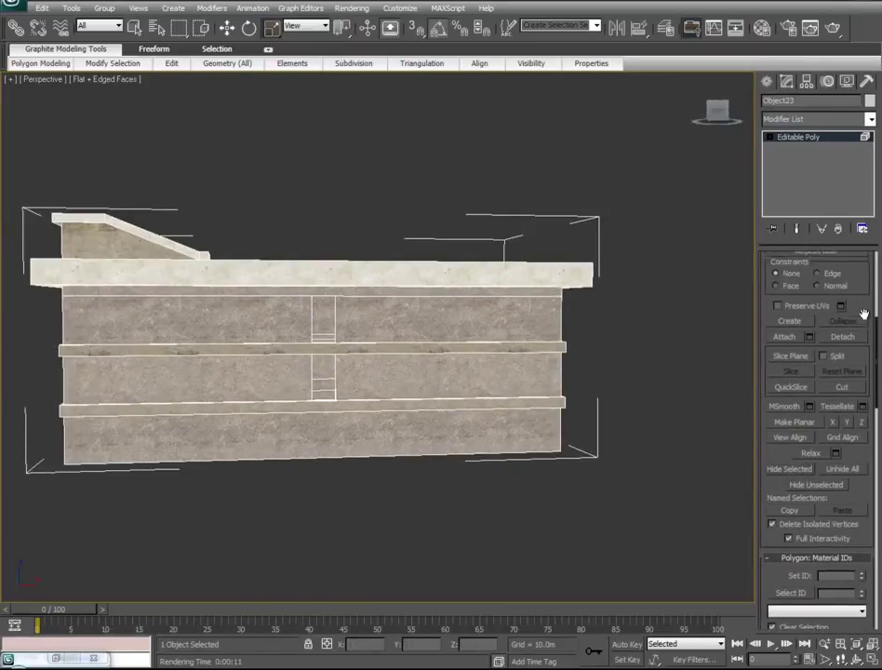
click(848, 276)
click(832, 275)
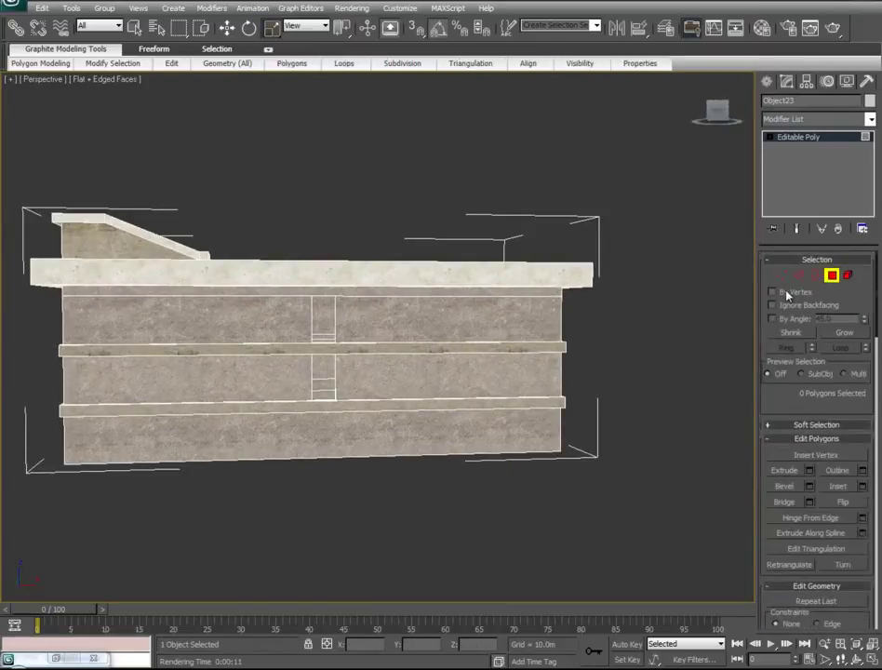
click(502, 298)
ctrl+click(267, 292)
ctrl+click(269, 316)
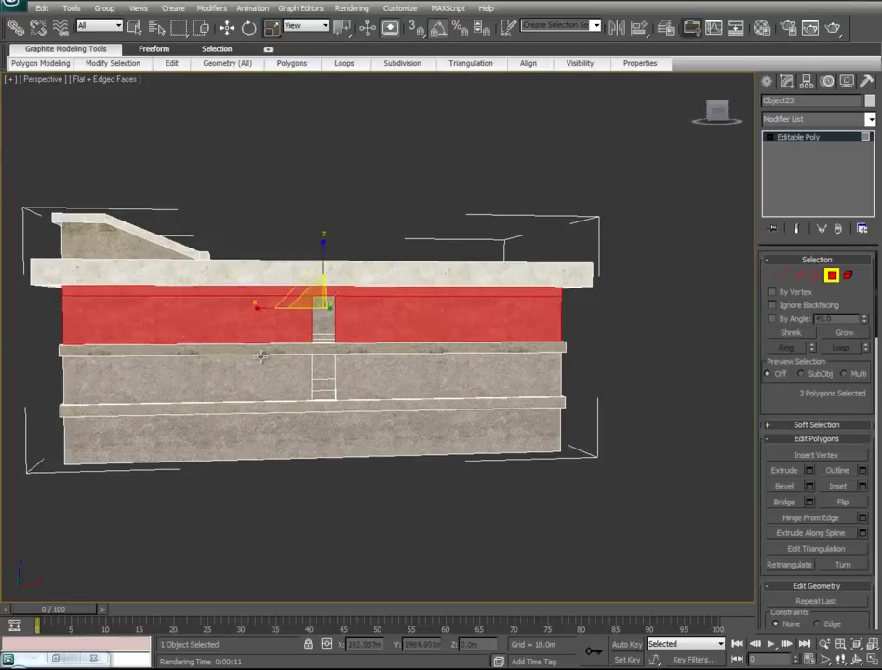
ctrl+click(265, 352)
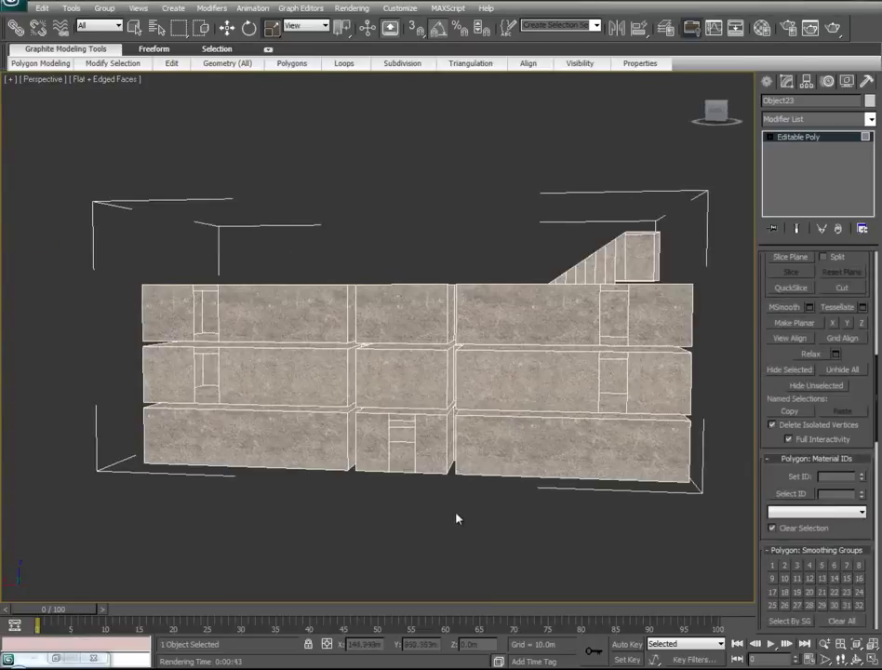
Step: Select the interior floor polygons of the first room, its doorway thresholds and the adjoining rooms
middle_drag(457, 519, 483, 229)
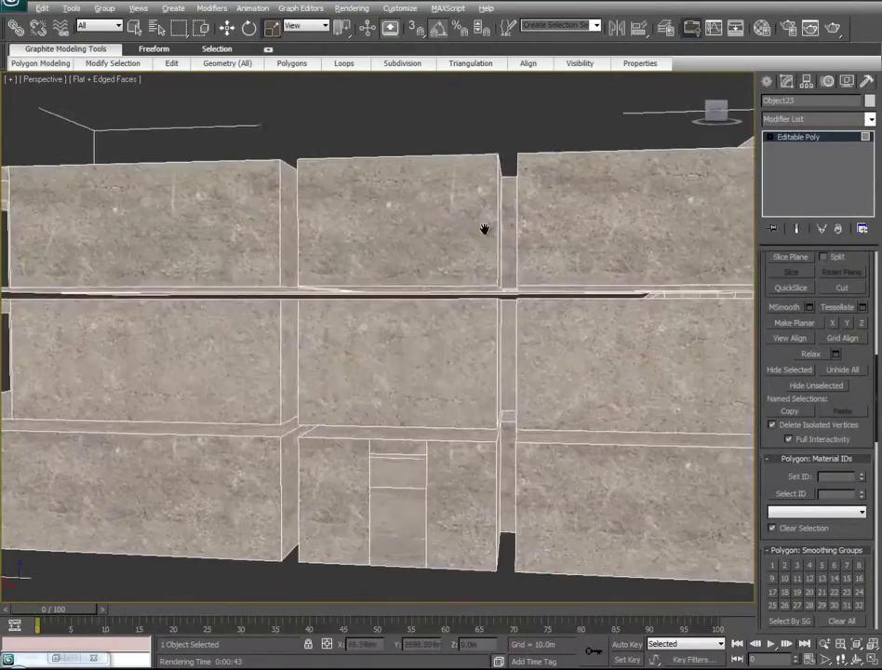
scroll(472, 137, up, 10)
middle_drag(485, 589, 398, 455)
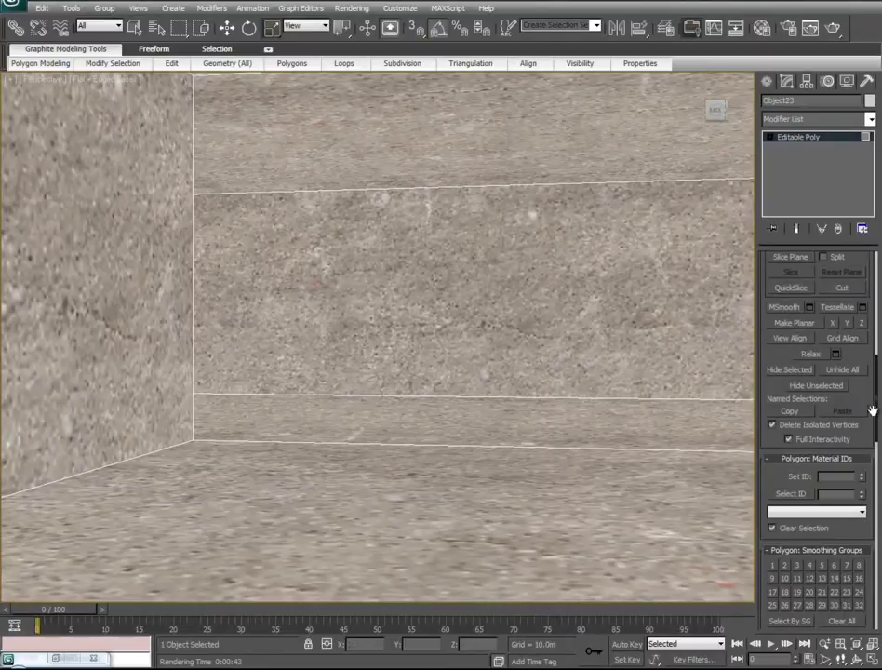
scroll(857, 387, up, 8)
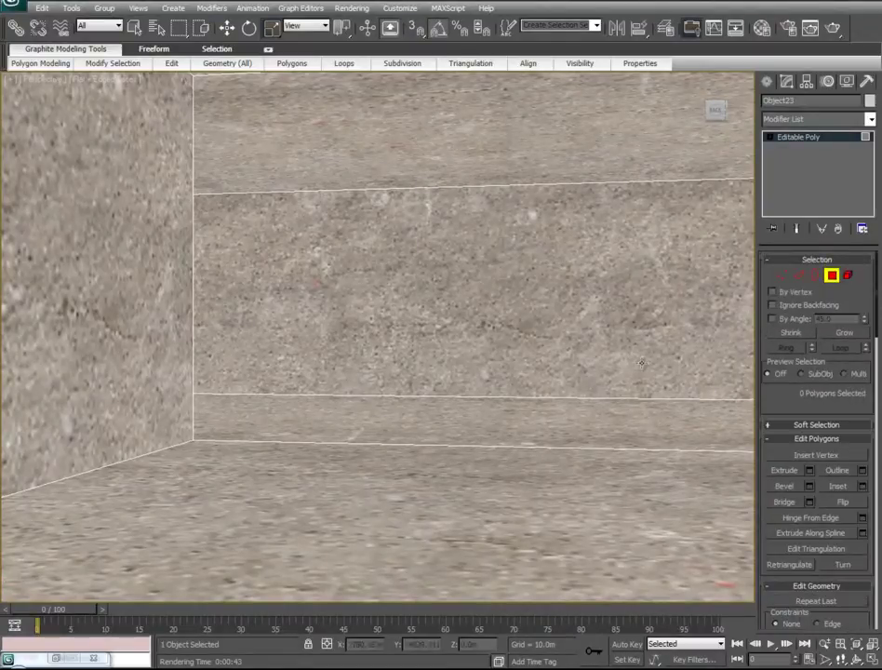
click(559, 421)
ctrl+click(442, 484)
alt+middle_drag(294, 479, 880, 475)
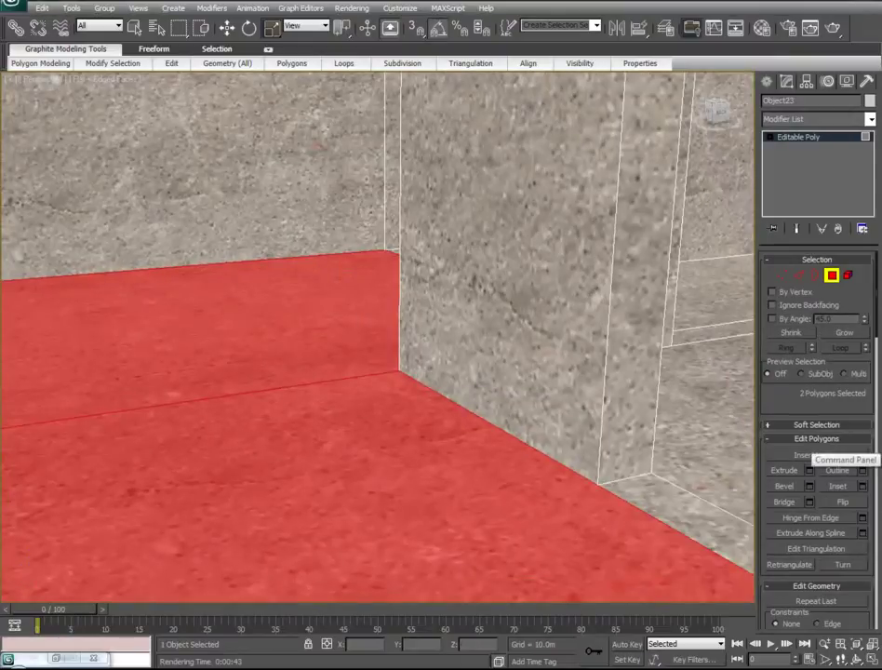
ctrl+click(712, 321)
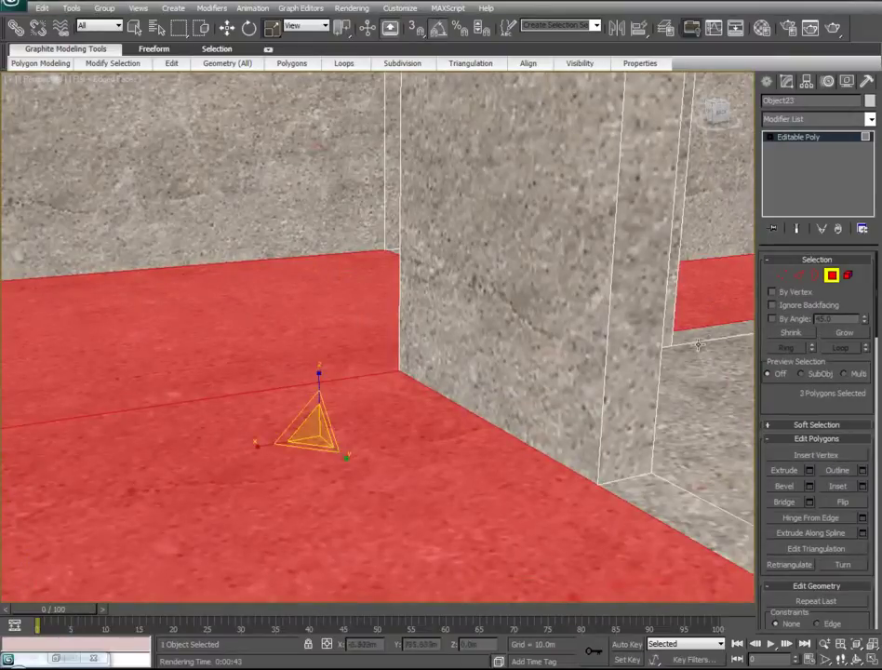
ctrl+click(701, 337)
ctrl+click(692, 400)
ctrl+click(654, 491)
Step: Add the remaining floor polygons beside the staircase and in the doorways of this storey to the selection
alt+middle_drag(374, 494, 734, 507)
ctrl+click(191, 311)
middle_drag(191, 398, 344, 338)
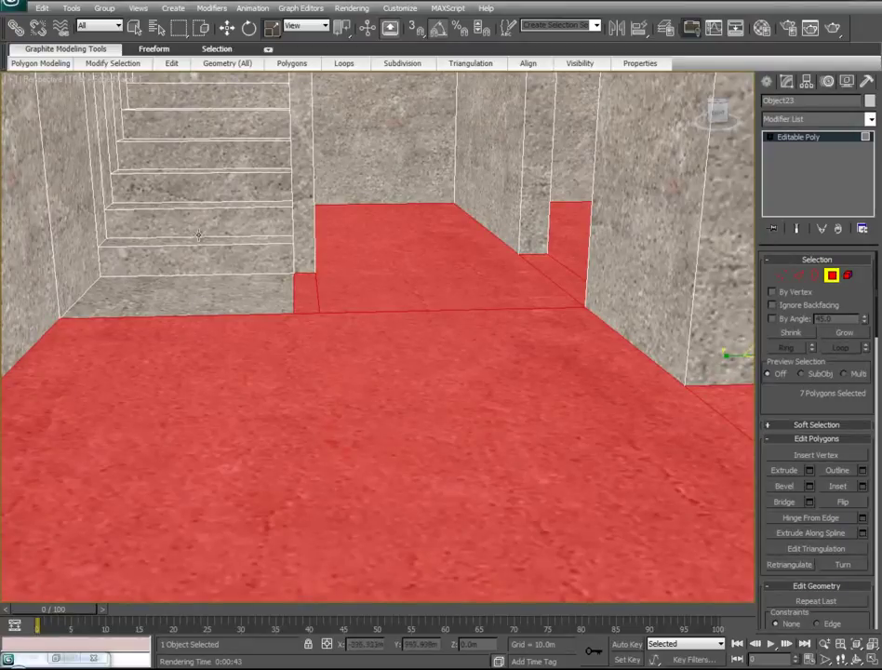
alt+middle_drag(495, 387, 158, 415)
ctrl+click(224, 260)
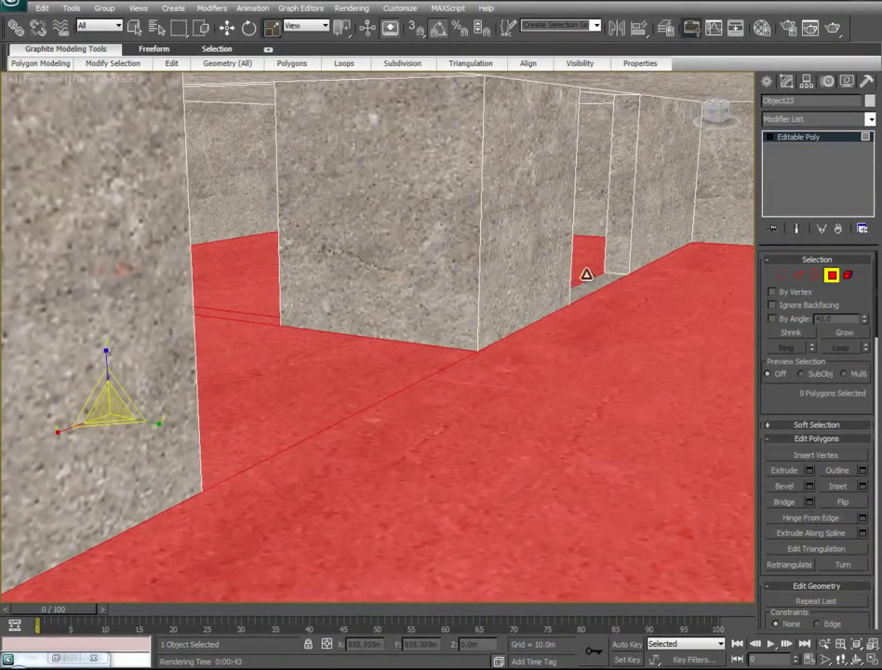
ctrl+click(589, 280)
Step: Add the floor polygons of the rooms, doorways and staircase passage on the next storey to the selection
middle_drag(516, 187, 500, 475)
ctrl+click(594, 211)
ctrl+click(597, 223)
ctrl+click(588, 271)
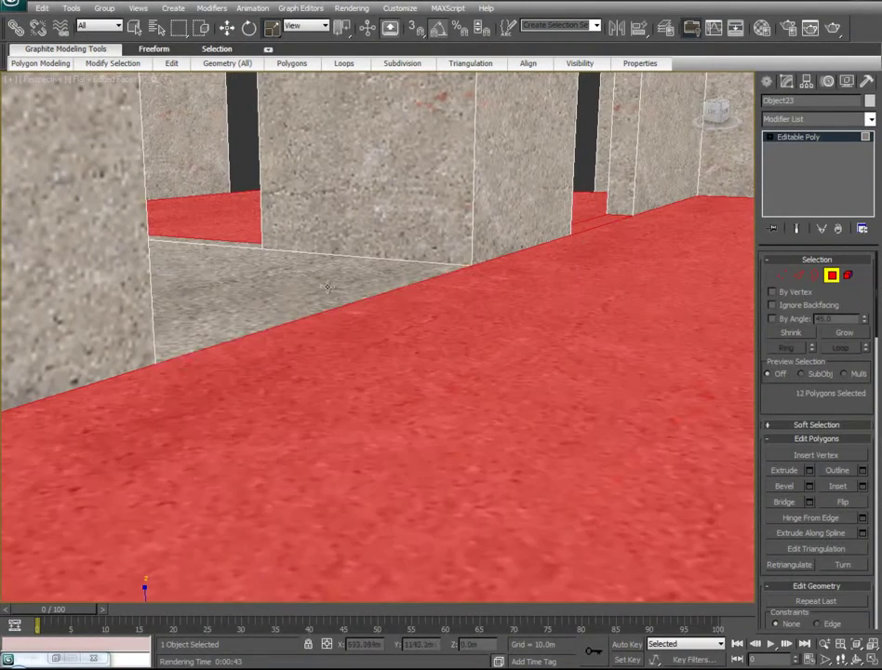
ctrl+click(297, 276)
alt+middle_drag(416, 323, 174, 224)
ctrl+click(174, 224)
ctrl+click(130, 228)
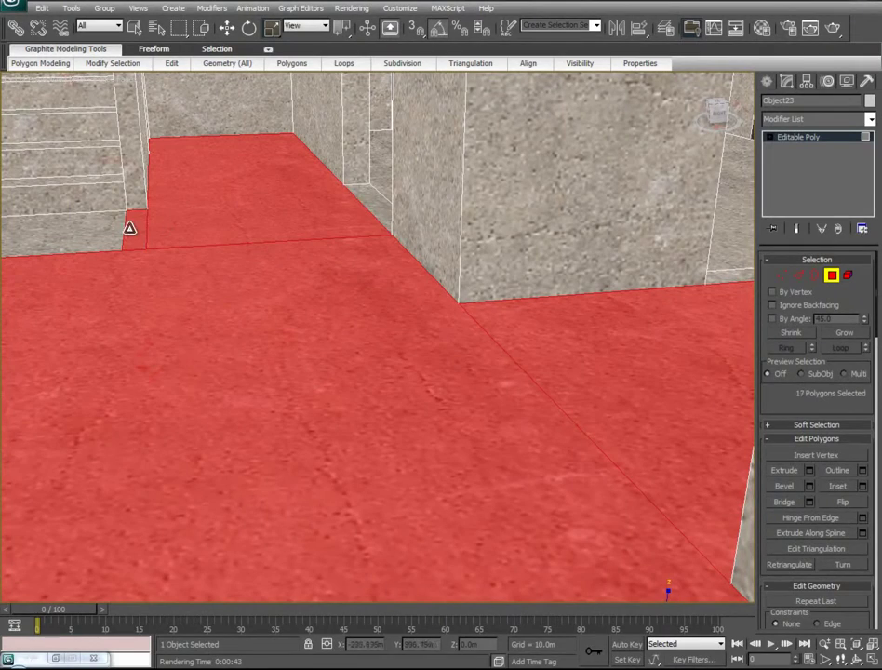
ctrl+click(375, 179)
Step: Add the first floor polygons and doorway thresholds of the remaining storey to the selection
alt+middle_drag(501, 325, 738, 577)
ctrl+click(616, 225)
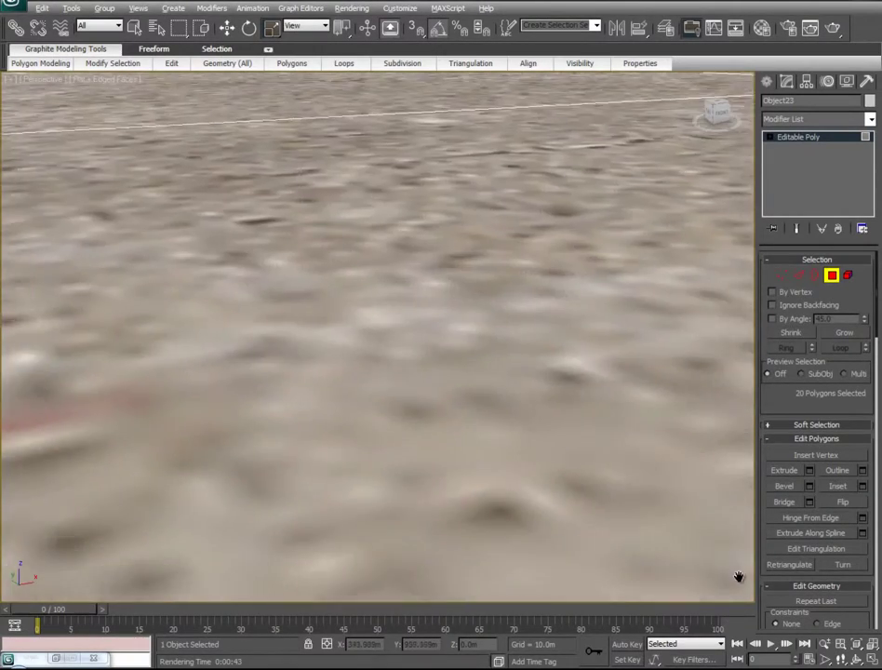
scroll(726, 581, down, 4)
ctrl+click(381, 191)
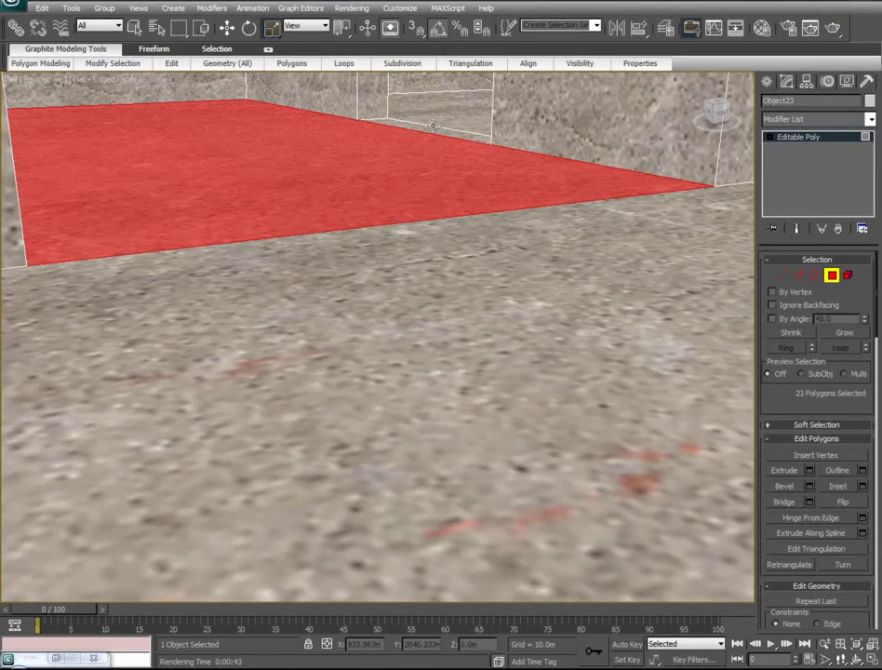
ctrl+click(433, 126)
ctrl+click(429, 132)
alt+middle_drag(540, 324, 484, 444)
ctrl+click(653, 274)
Step: Complete the floor selection with this storey's adjoining rooms, doorway strips and the floor strip beside the staircase
alt+middle_drag(455, 325, 295, 201)
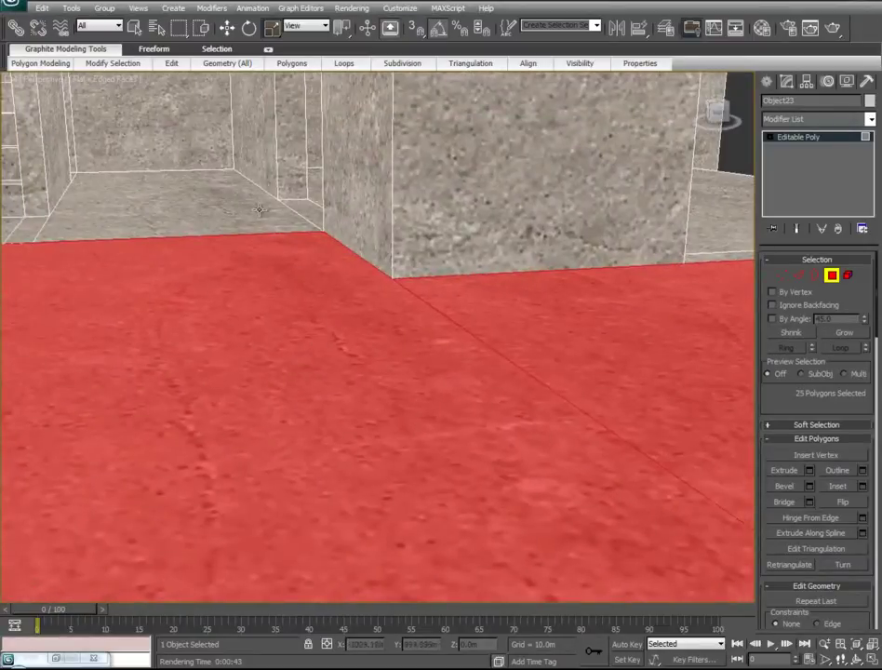
ctrl+click(315, 187)
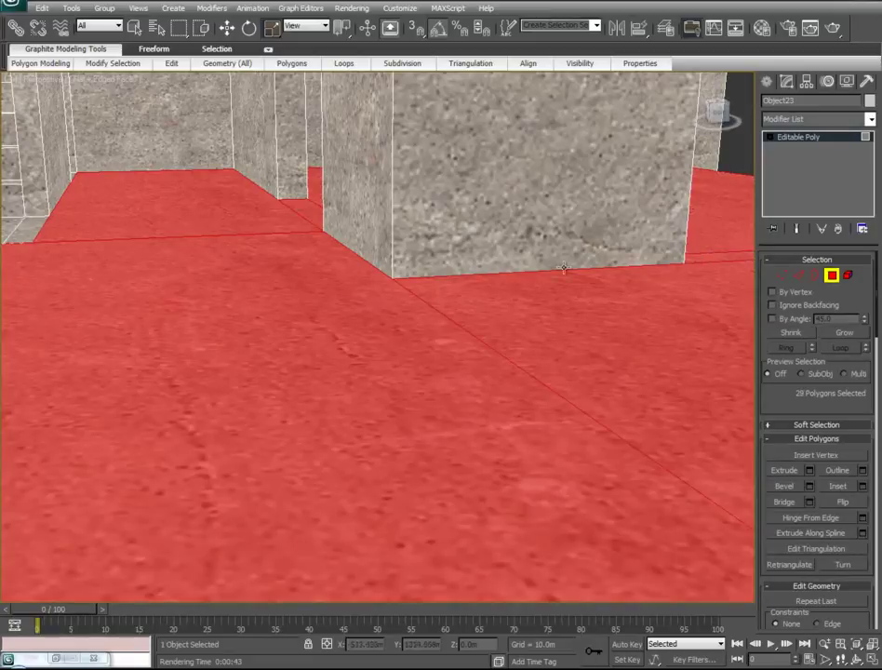
alt+middle_drag(285, 288, 636, 374)
ctrl+click(636, 374)
ctrl+click(151, 269)
alt+middle_drag(451, 311, 556, 220)
scroll(550, 303, up, 5)
scroll(556, 219, up, 3)
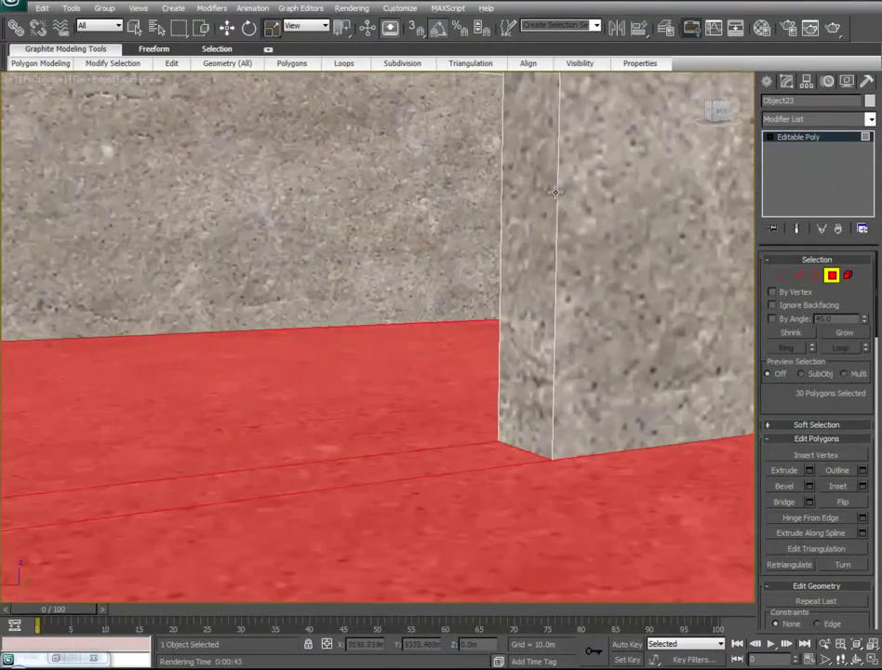
Step: Apply the Carpet#1 sub-material of BuildingTextures to the selected floor polygons
key(m)
click(147, 493)
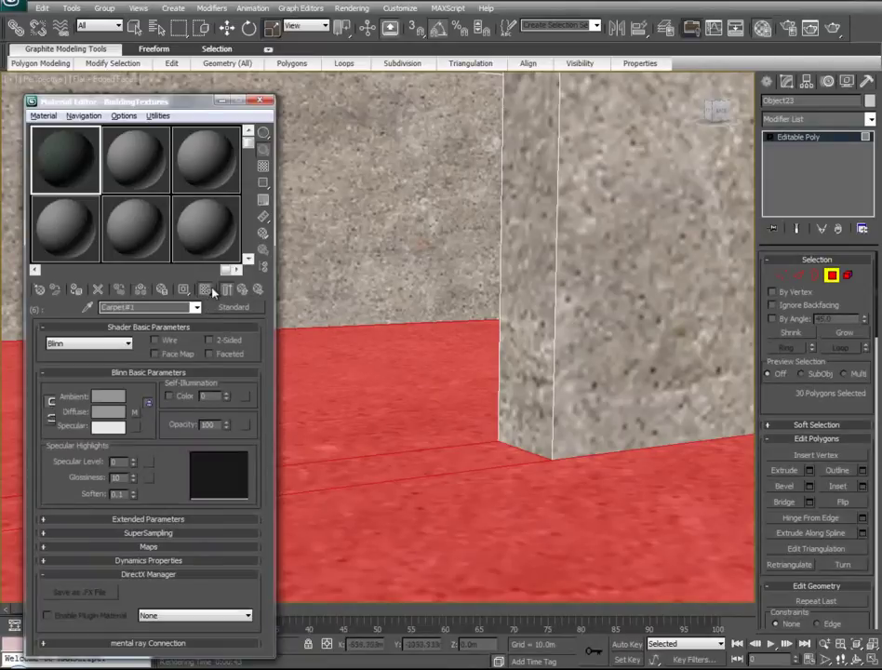
click(247, 294)
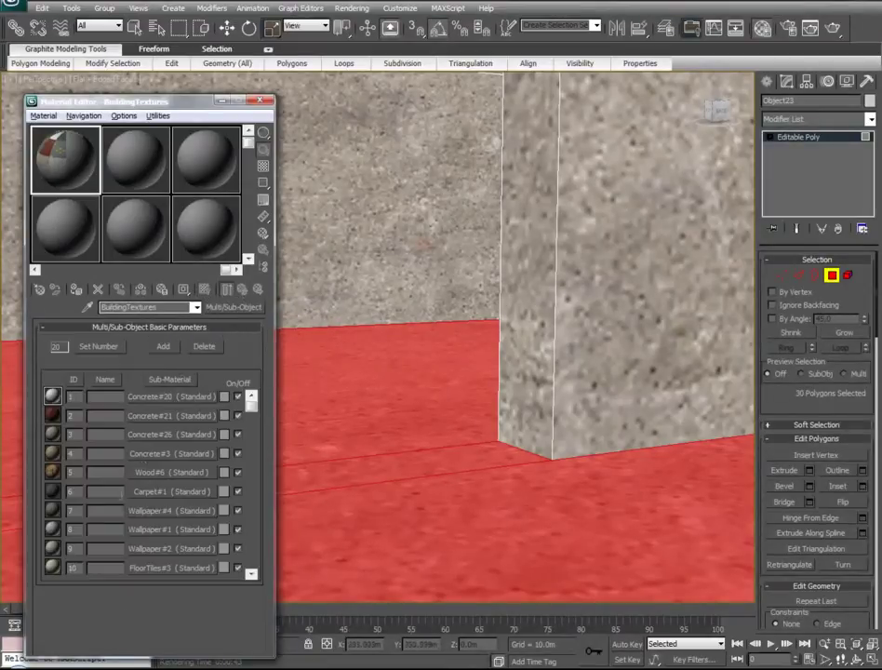
drag(277, 495, 377, 437)
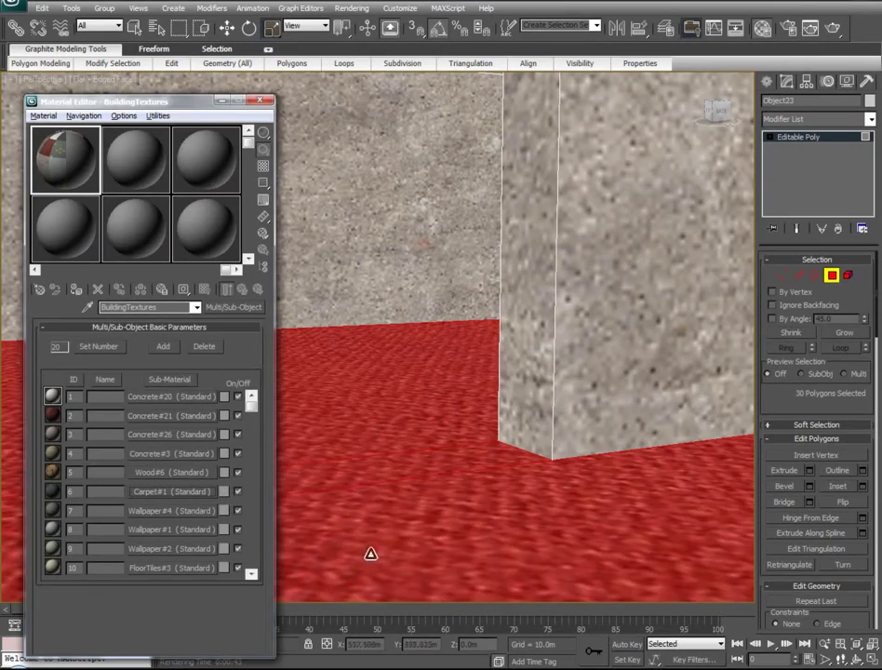
click(220, 104)
alt+middle_drag(493, 462, 284, 525)
scroll(378, 461, up, 5)
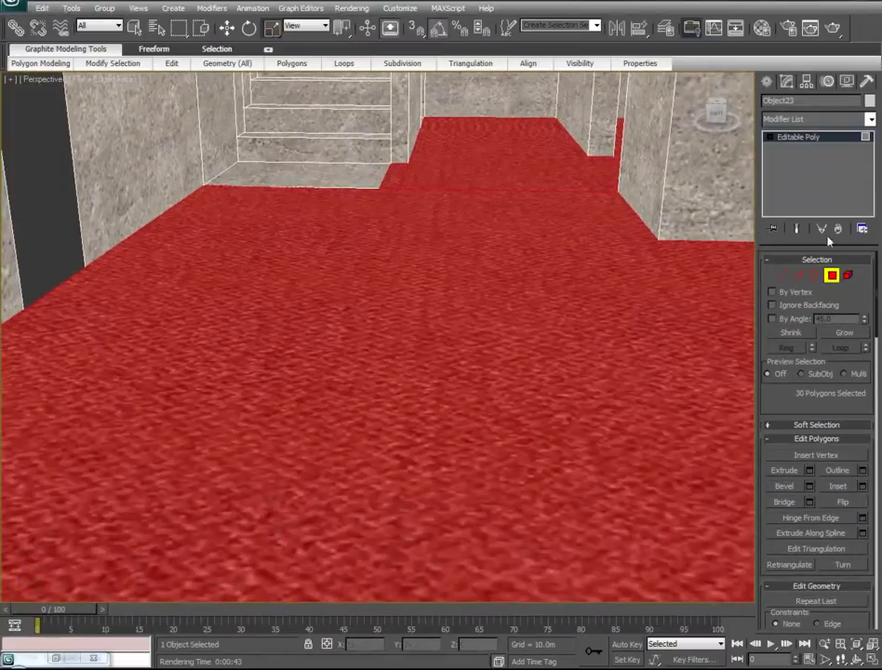
Step: Add a UVW Map modifier to the selected floors and scale its planar gizmo down to make the carpet pattern finer
click(870, 120)
scroll(873, 199, down, 10)
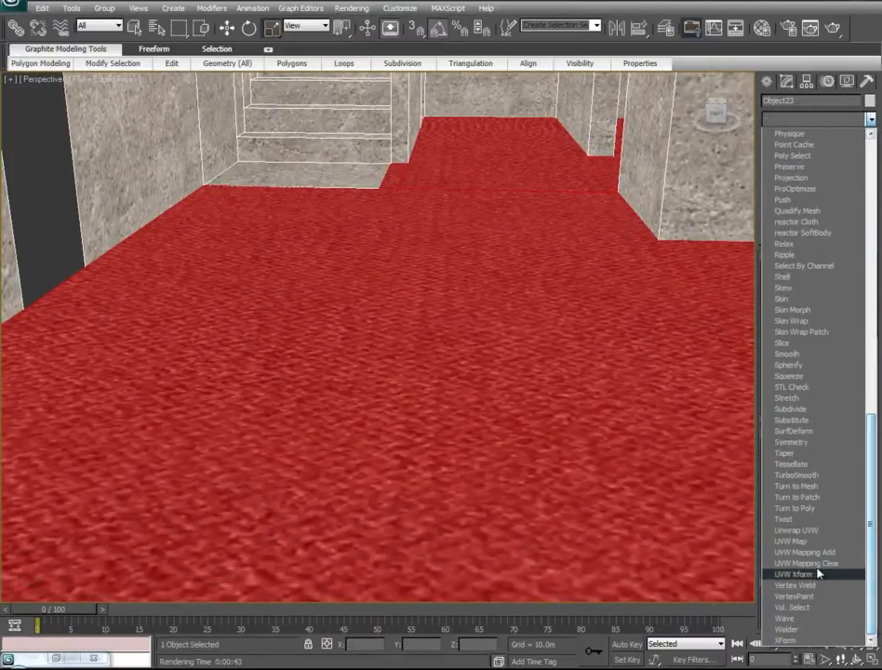
click(787, 531)
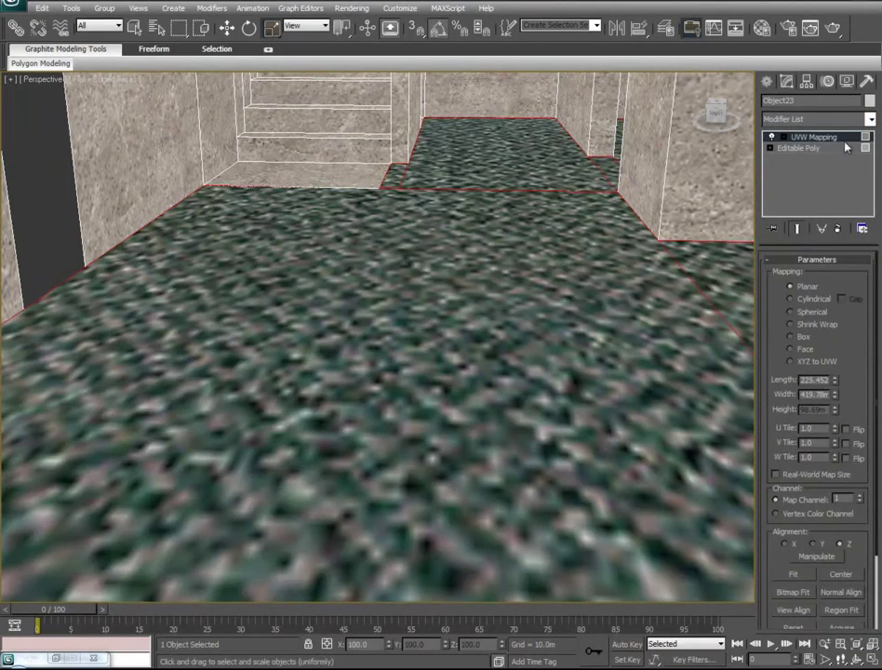
click(826, 142)
alt+middle_drag(502, 355, 427, 365)
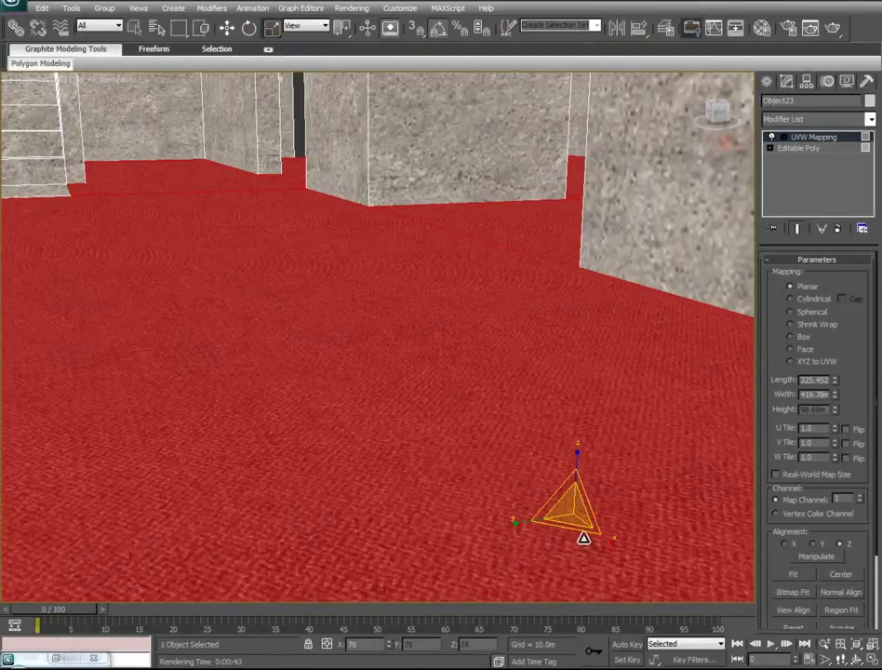
Step: Collapse the UVW Mapping modifier into the Editable Poly and hide the carpeted floor polygons
right_click(820, 138)
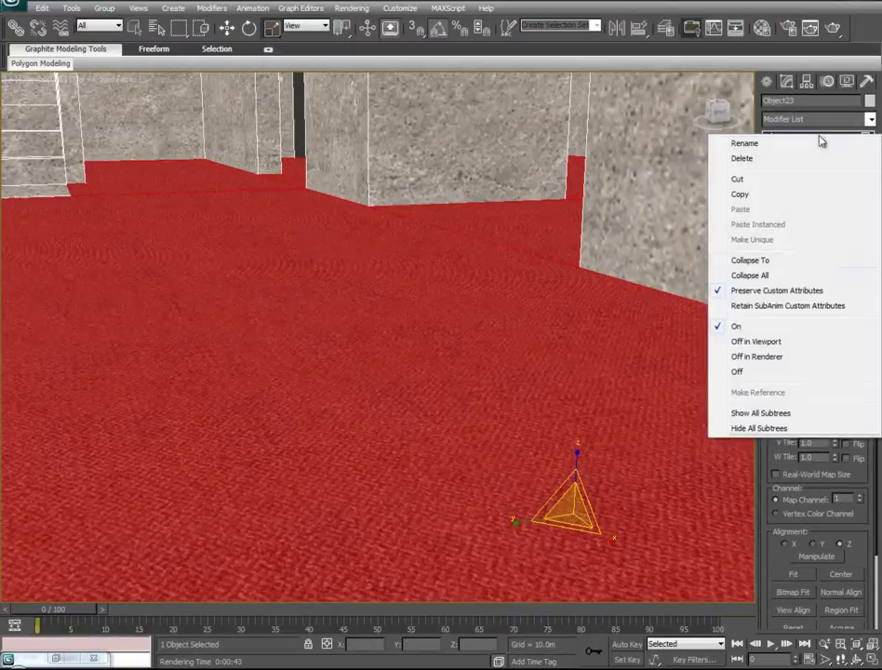
click(750, 259)
alt+middle_drag(561, 341, 867, 298)
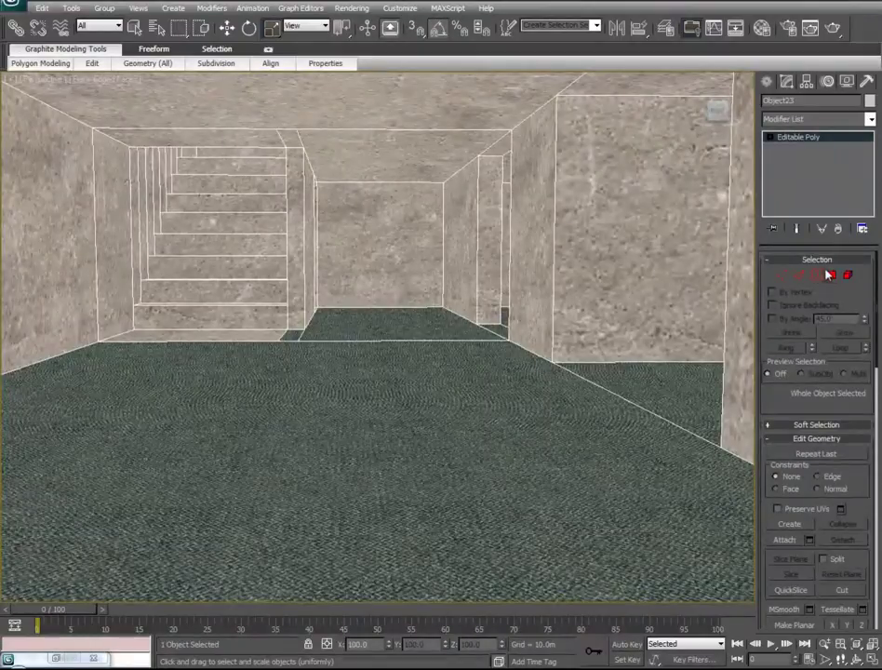
click(831, 275)
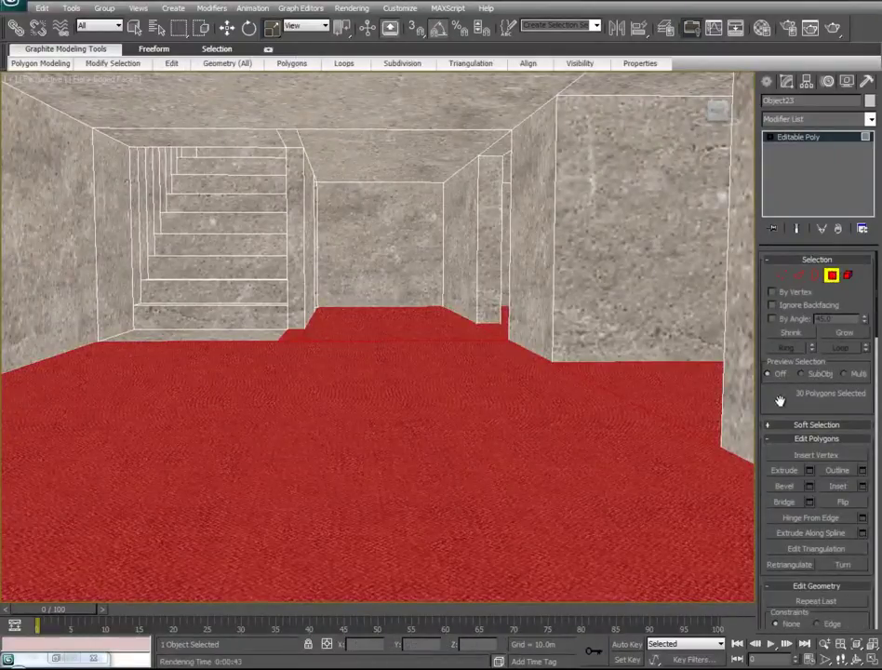
scroll(780, 400, down, 10)
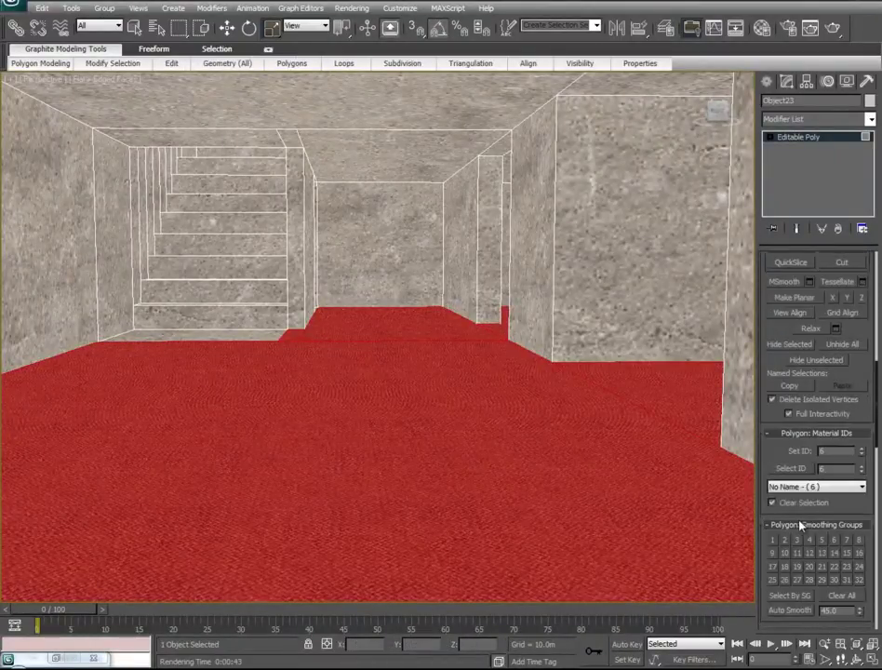
scroll(800, 521, up, 1)
click(785, 374)
Step: Select the ceiling polygons of the main room and the adjoining rooms on this storey
alt+middle_drag(494, 433, 477, 497)
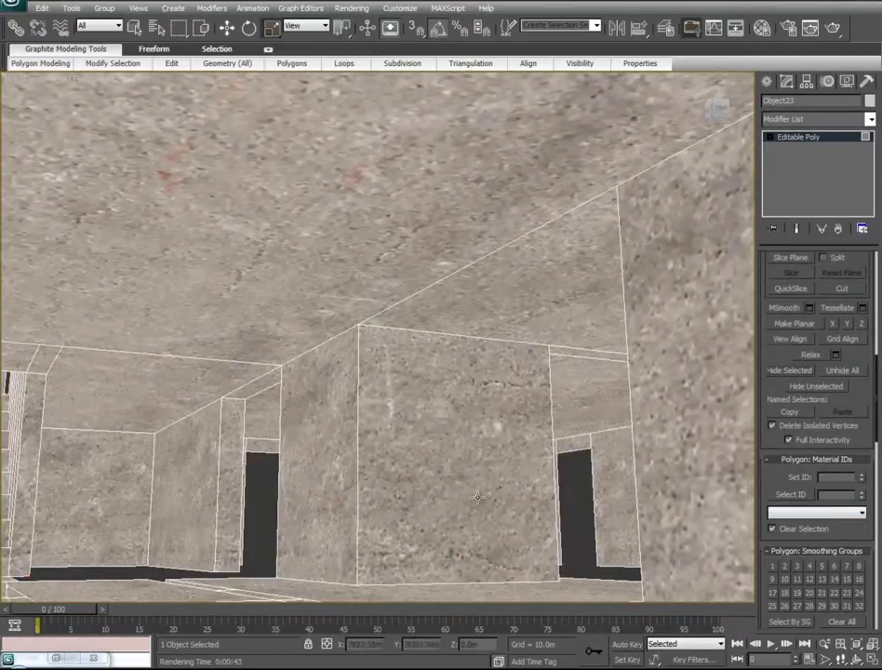
click(544, 308)
alt+middle_drag(565, 351, 416, 298)
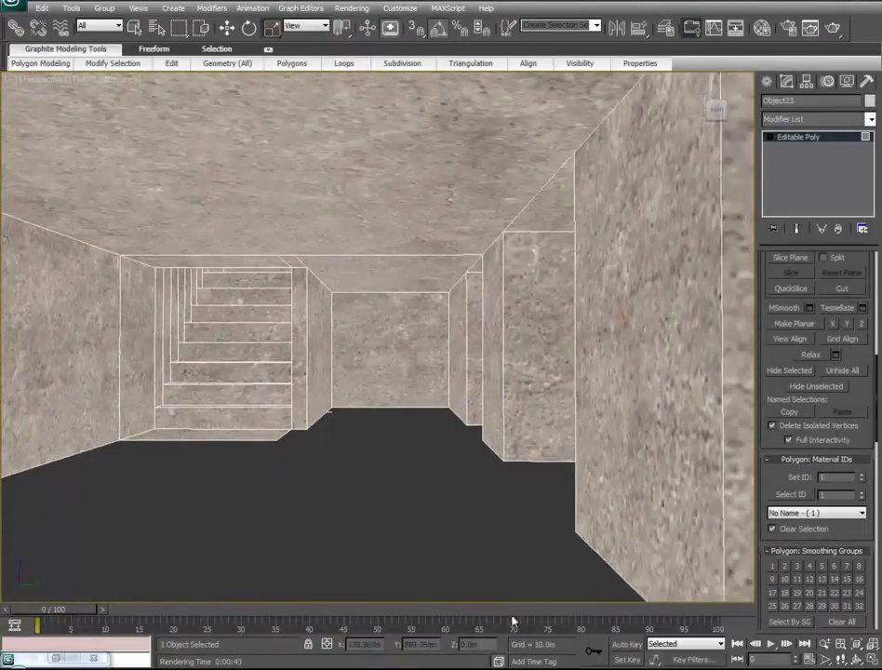
alt+middle_drag(511, 621, 532, 624)
click(415, 218)
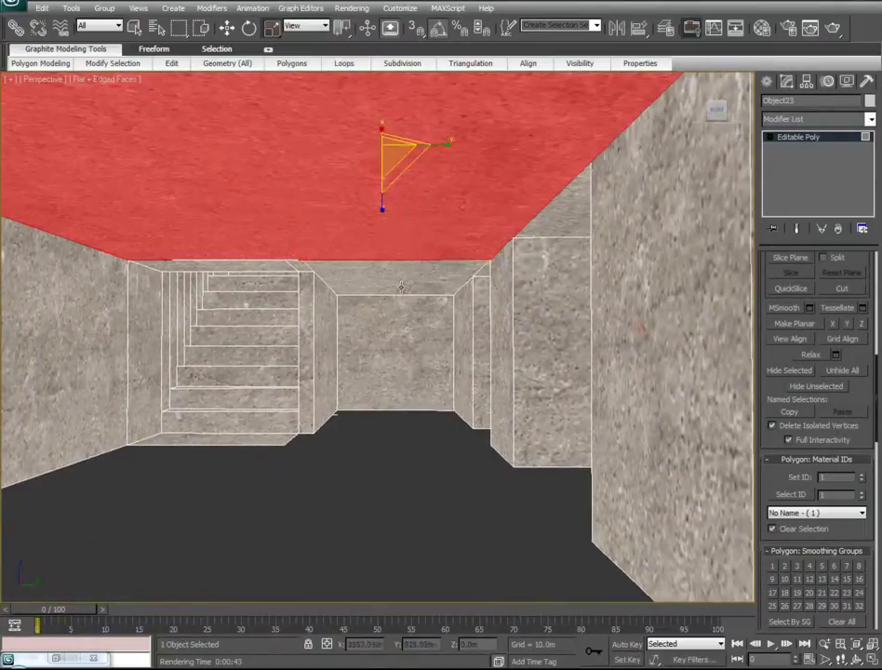
ctrl+click(481, 272)
ctrl+click(538, 227)
alt+middle_drag(457, 400, 456, 373)
ctrl+click(178, 337)
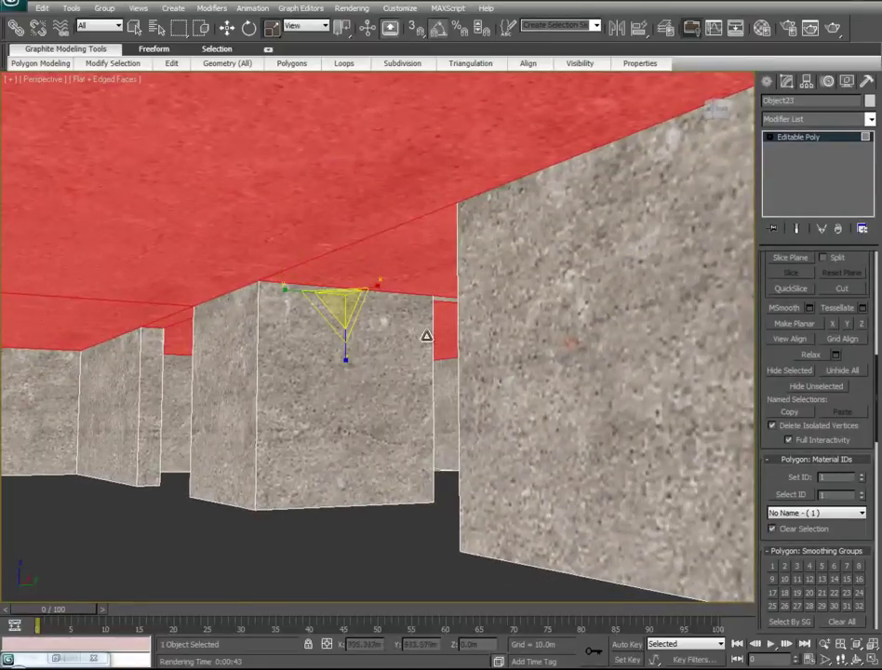
Step: Add the ceiling strips above the doorways and beside the staircase to the selection
ctrl+click(447, 299)
alt+middle_drag(495, 306, 310, 366)
alt+middle_drag(603, 170, 624, 221)
alt+middle_drag(506, 339, 276, 304)
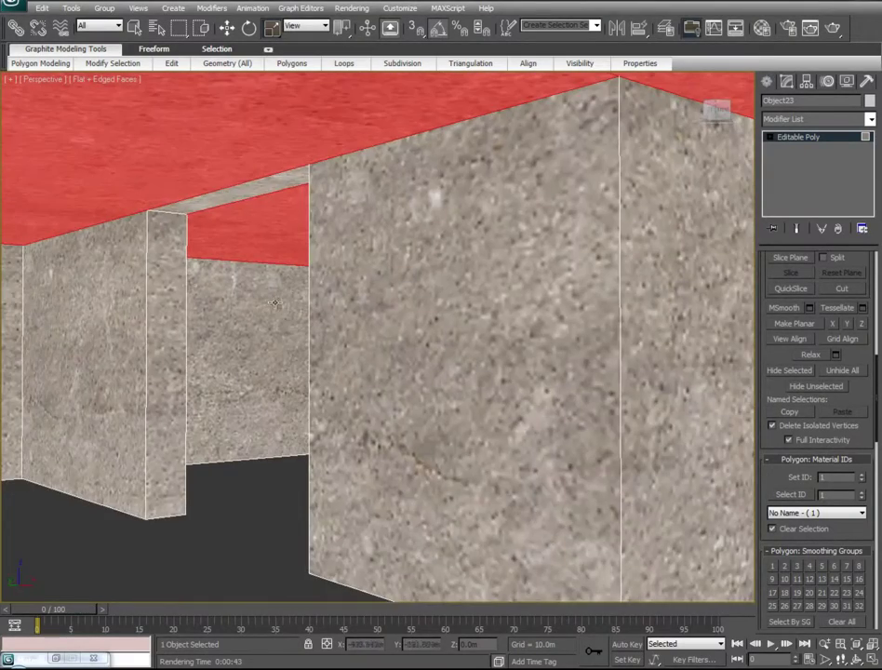
ctrl+click(240, 187)
alt+middle_drag(270, 246, 322, 259)
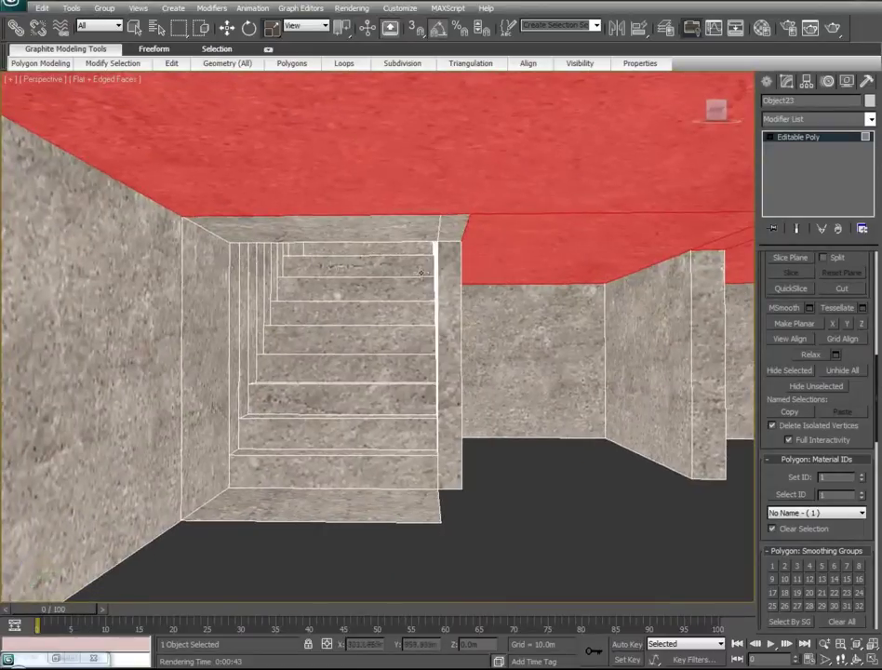
ctrl+click(453, 220)
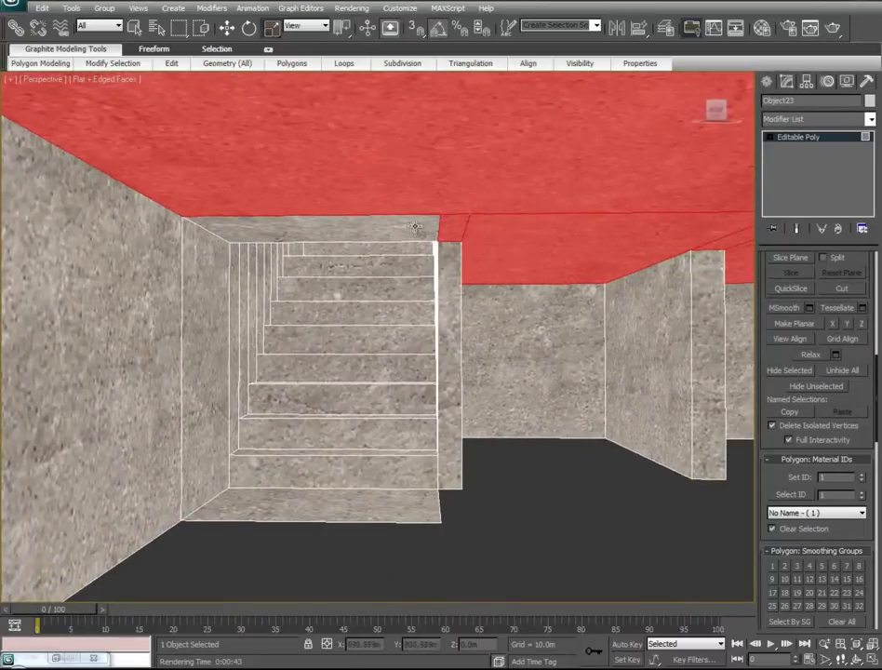
Step: Add the ceiling polygons of the other storeys to the selection and hide all selected ceilings
middle_drag(372, 512, 462, 205)
click(441, 183)
middle_drag(519, 139, 510, 180)
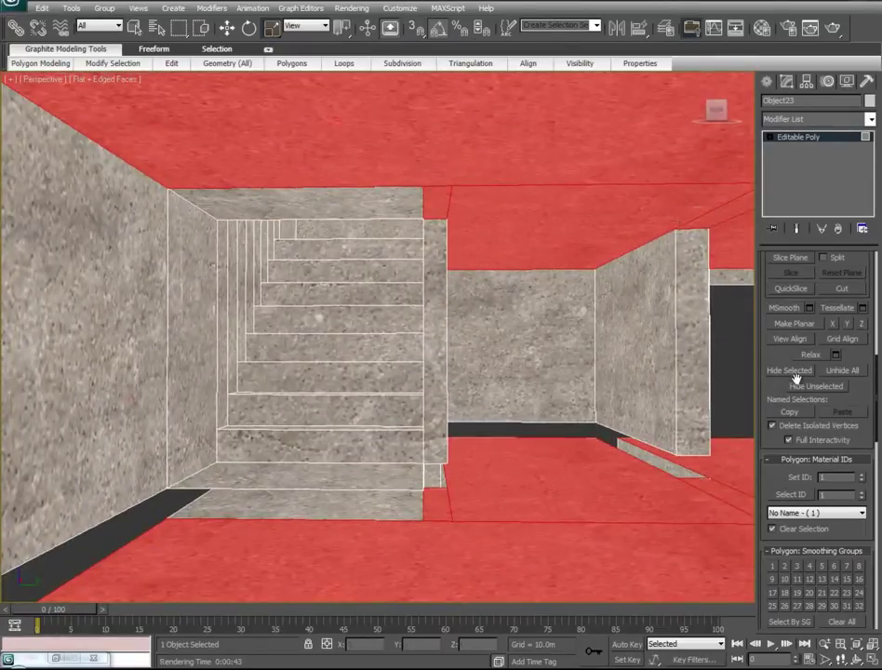
drag(808, 441, 816, 389)
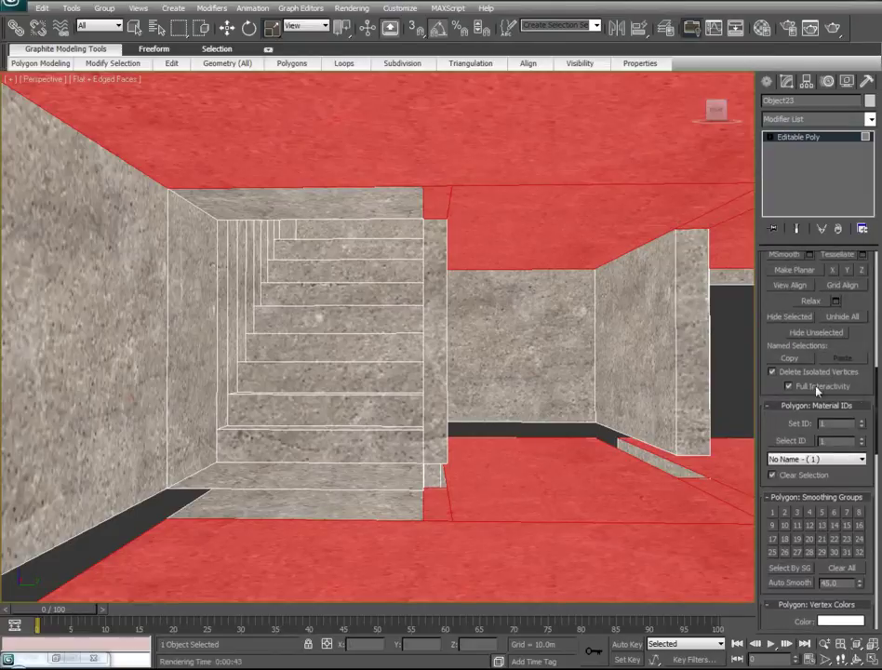
click(783, 319)
Step: Switch to edge editing and select the vertical corner and doorway edges of the interior walls on all storeys
alt+middle_drag(419, 379, 344, 430)
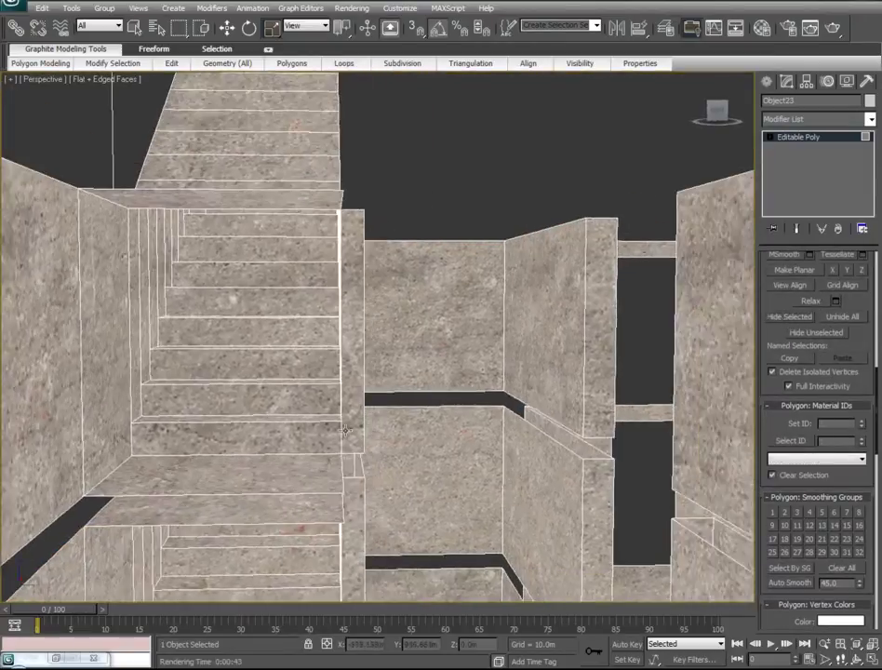
scroll(345, 430, down, 15)
alt+middle_drag(549, 424, 392, 344)
scroll(456, 452, up, 8)
key(4)
middle_drag(314, 545, 353, 546)
alt+middle_drag(459, 425, 404, 461)
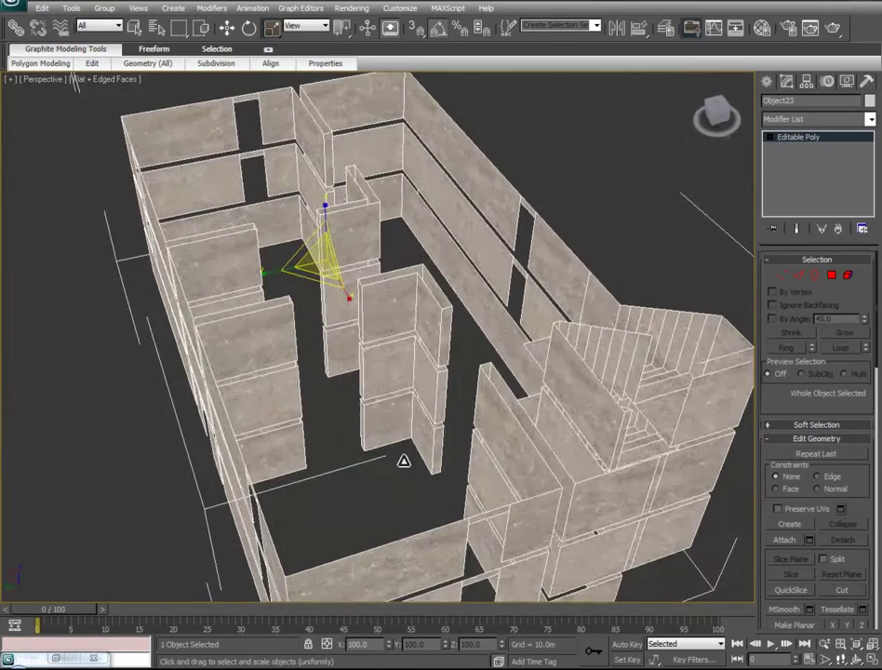
click(798, 275)
alt+middle_drag(410, 420, 319, 384)
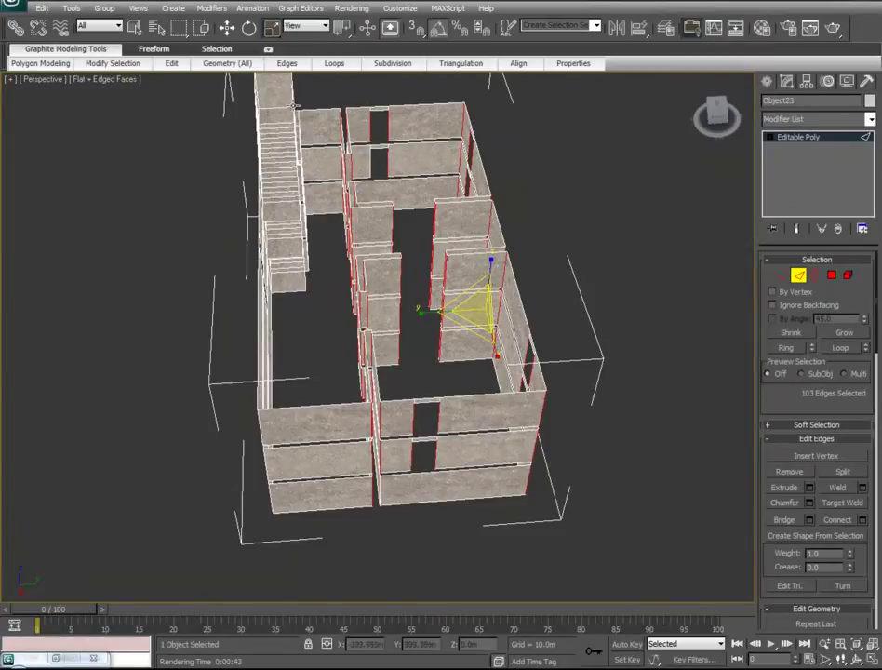
middle_drag(250, 169, 249, 269)
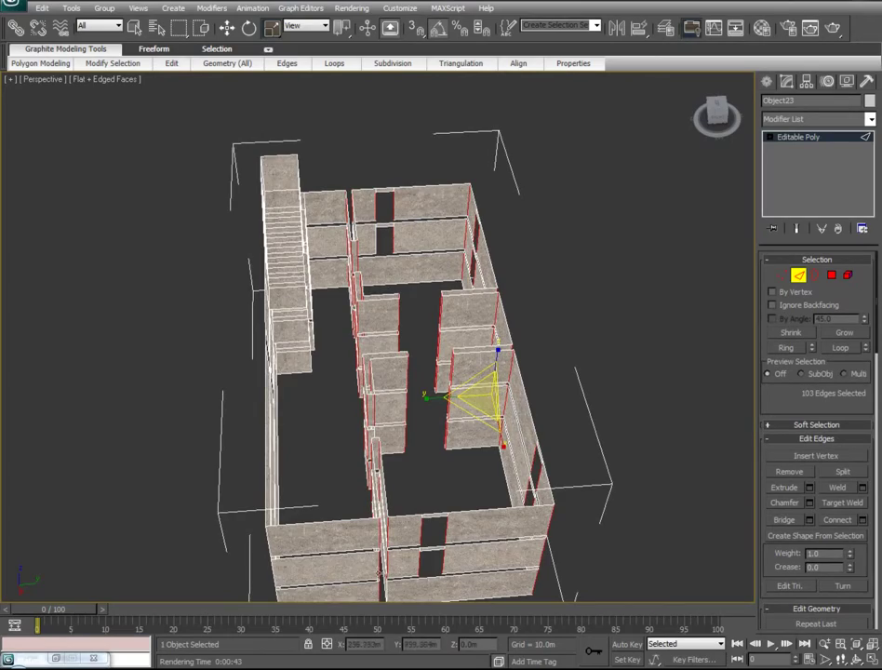
scroll(459, 496, up, 10)
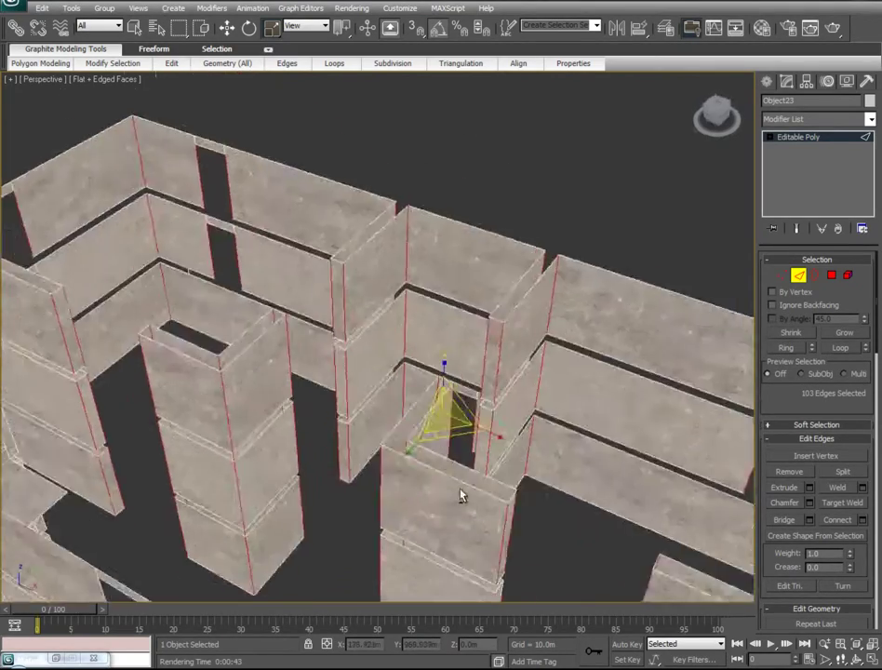
alt+middle_drag(459, 490, 622, 478)
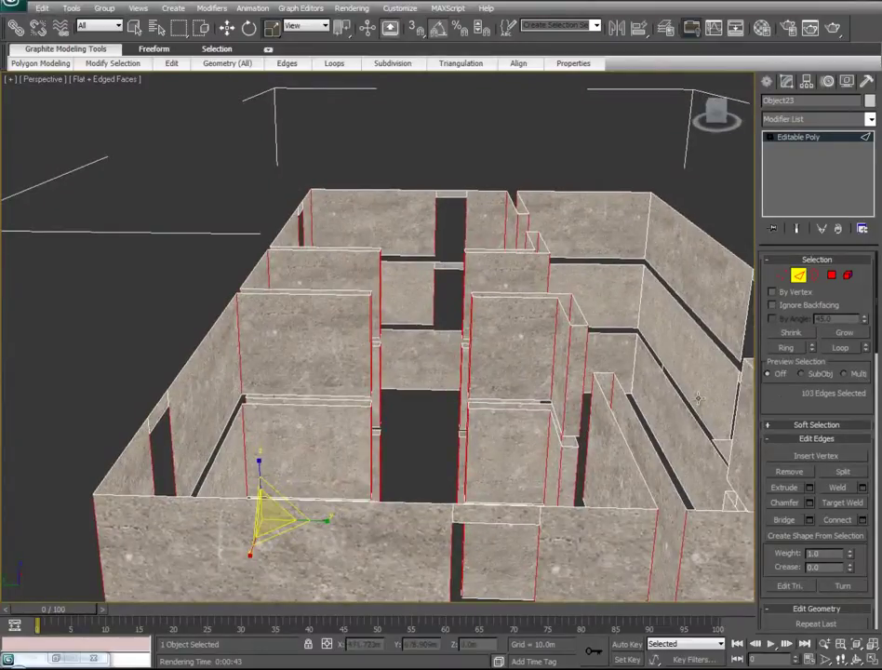
Step: Connect the selected vertical wall edges with a horizontal edge running around the interior walls
right_click(306, 331)
click(290, 381)
alt+middle_drag(364, 326, 402, 479)
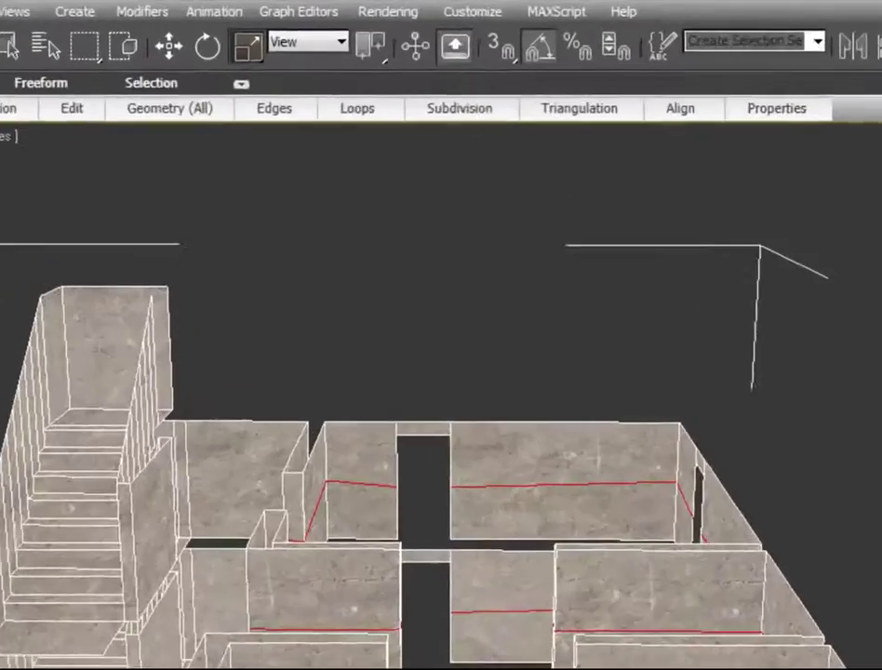
scroll(574, 514, up, 5)
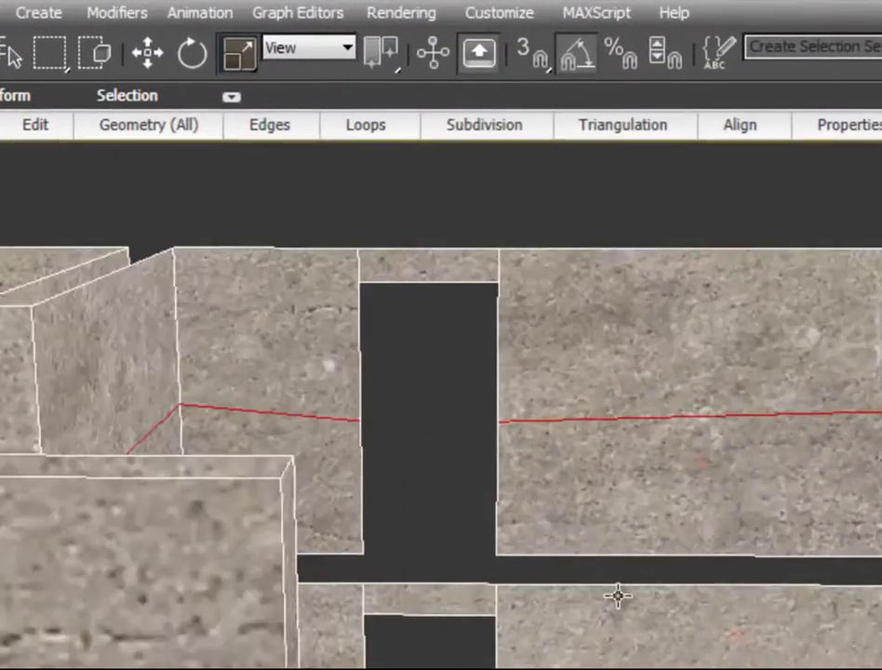
Step: Inspect the new horizontal edges around the interior walls of every storey for gaps or slanted runs
middle_drag(517, 416, 642, 532)
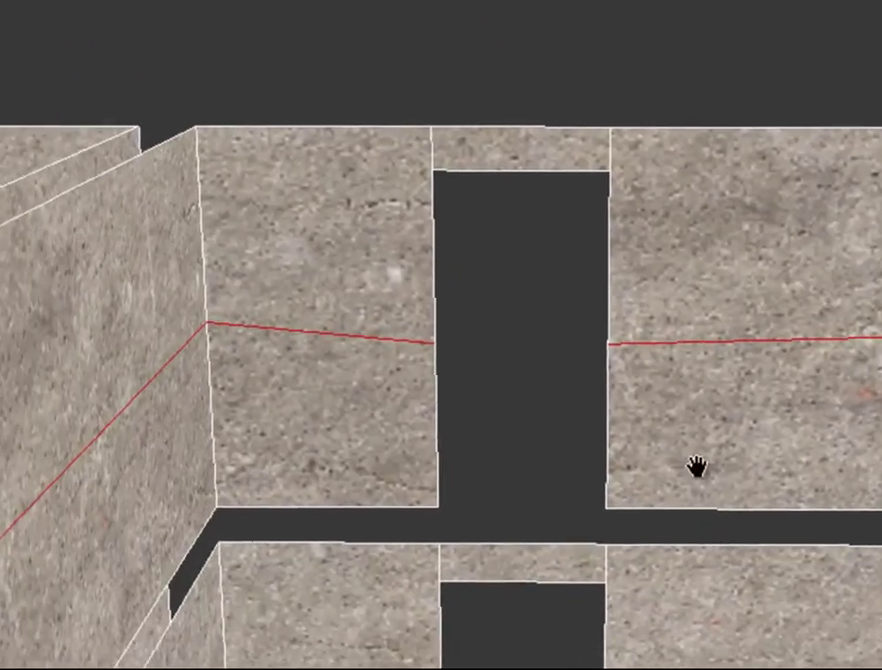
middle_drag(697, 466, 747, 425)
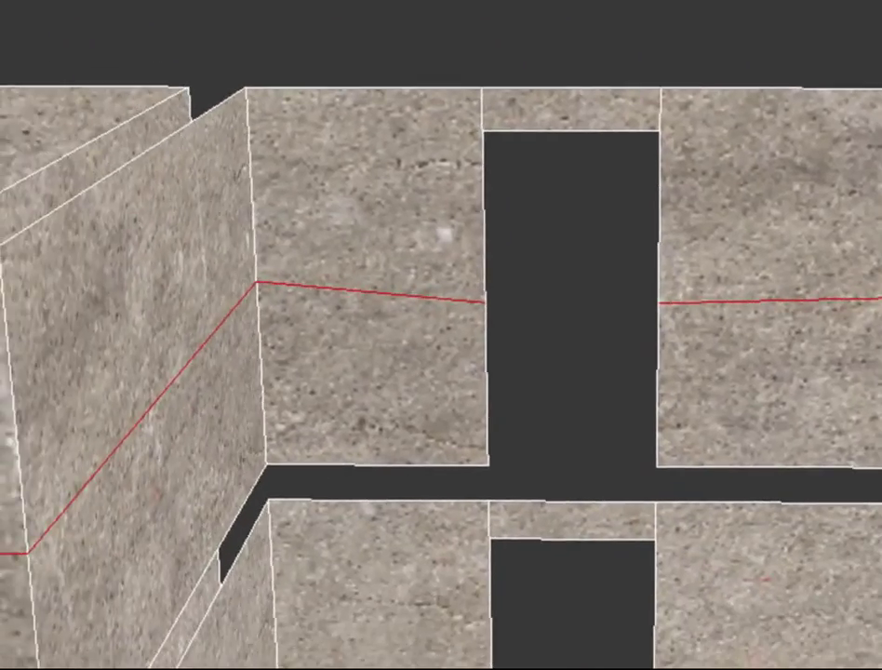
scroll(585, 300, up, 1)
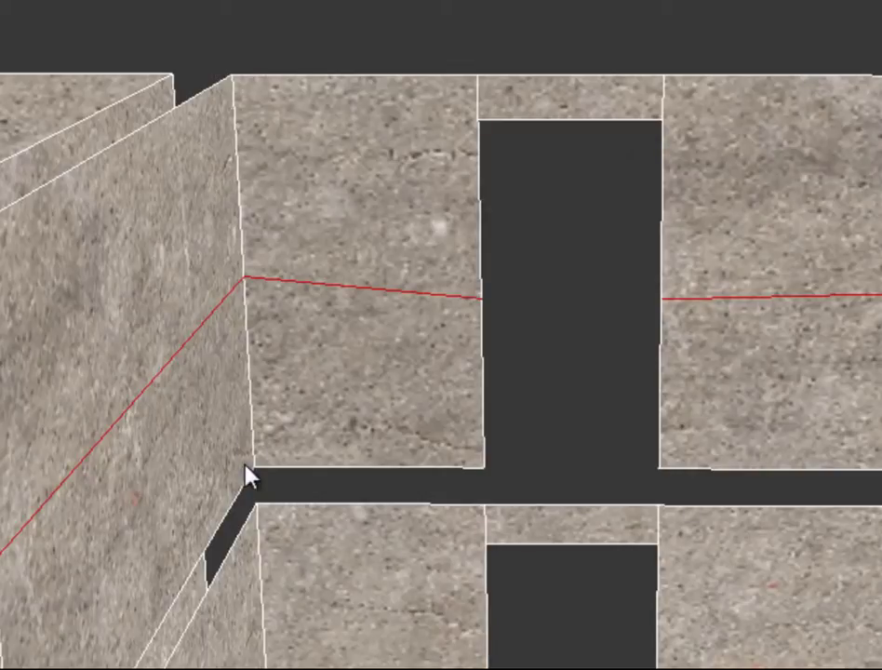
scroll(723, 427, down, 4)
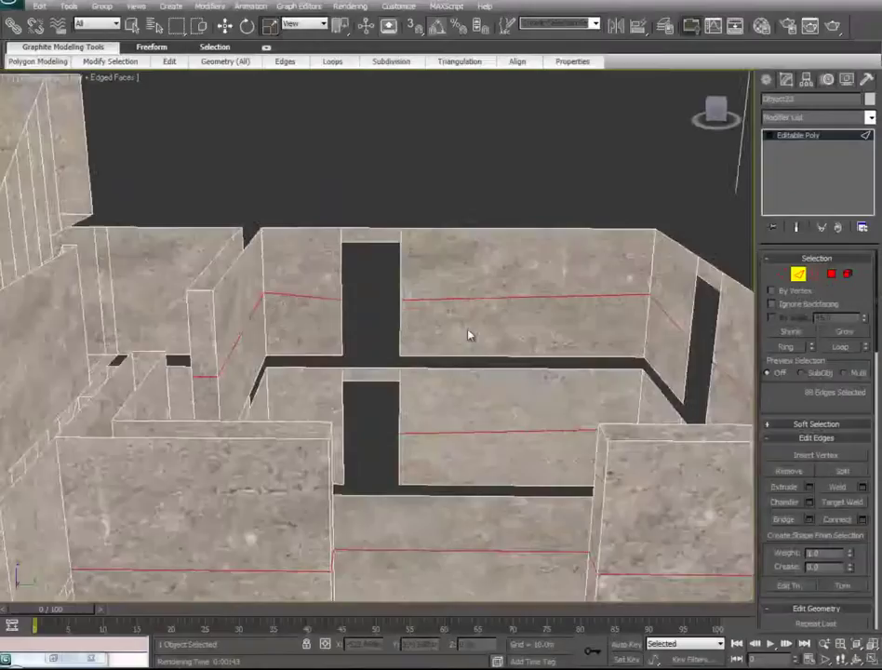
scroll(457, 353, up, 1)
middle_drag(463, 362, 467, 179)
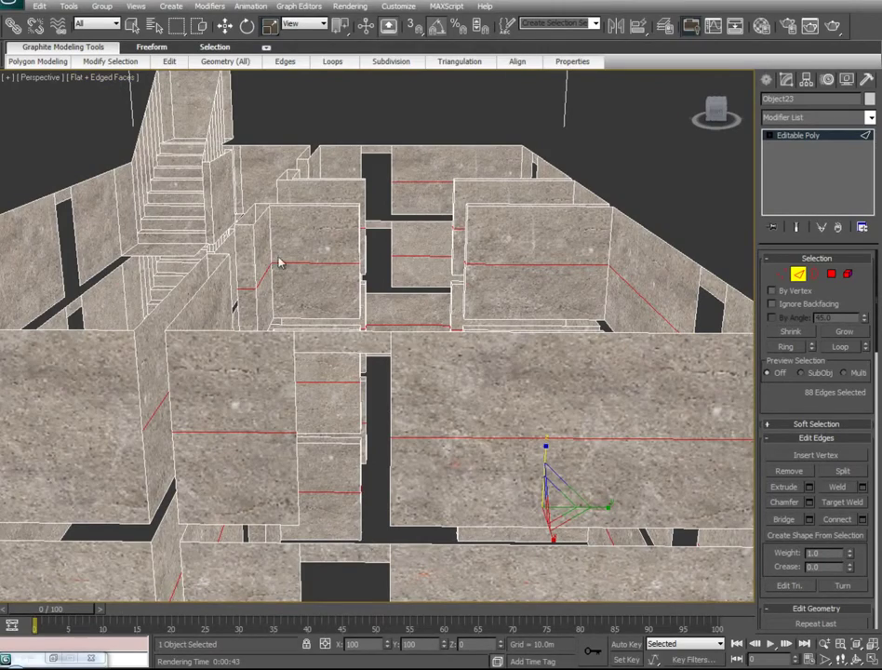
alt+middle_drag(557, 374, 330, 396)
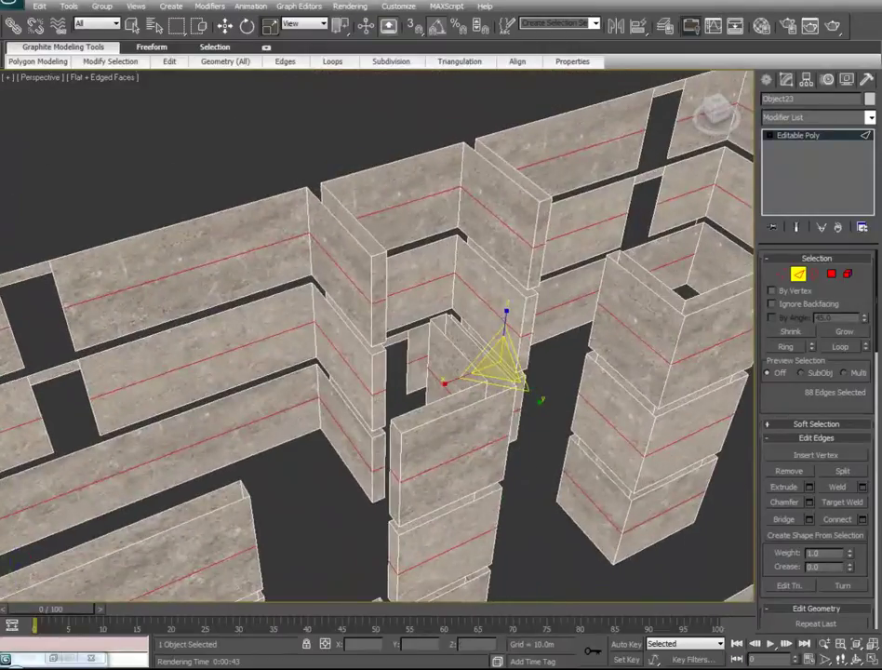
Step: Switch to polygon editing and select the upper wall strips along the top storey's outer wall and adjoining partition
click(832, 275)
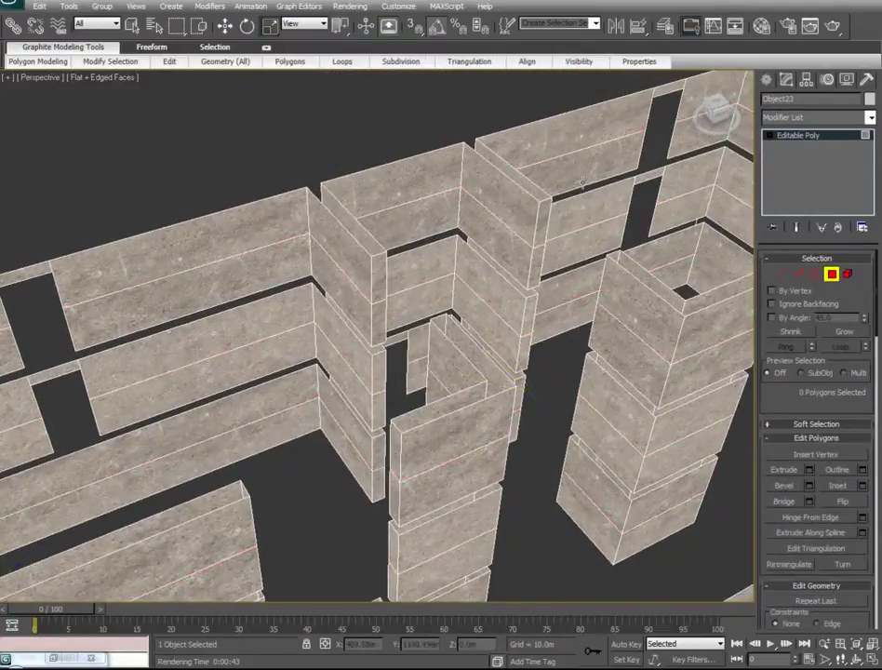
click(559, 138)
ctrl+click(661, 93)
ctrl+click(447, 168)
ctrl+click(510, 194)
ctrl+click(543, 222)
alt+middle_drag(547, 219, 469, 203)
Step: Add the remaining upper strips of the top storey's room walls and partitions to the polygon selection
ctrl+click(494, 267)
ctrl+click(362, 200)
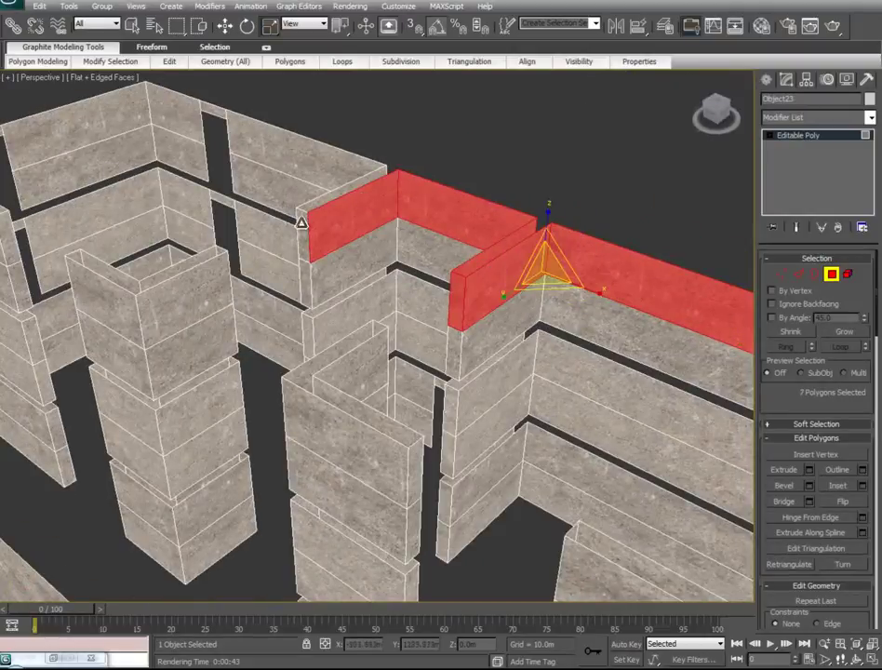
ctrl+click(309, 172)
ctrl+click(187, 108)
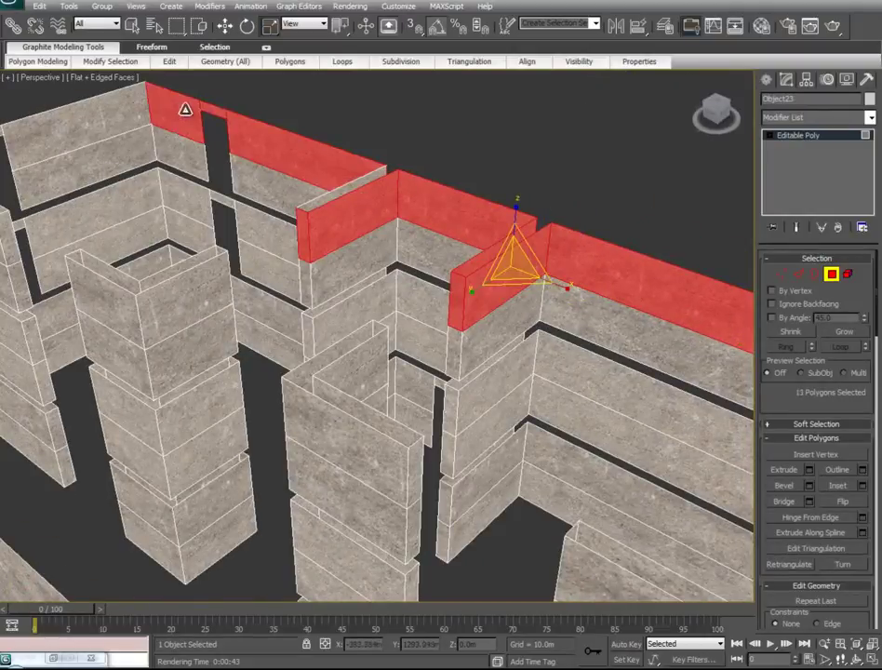
ctrl+click(128, 106)
alt+middle_drag(315, 210, 289, 200)
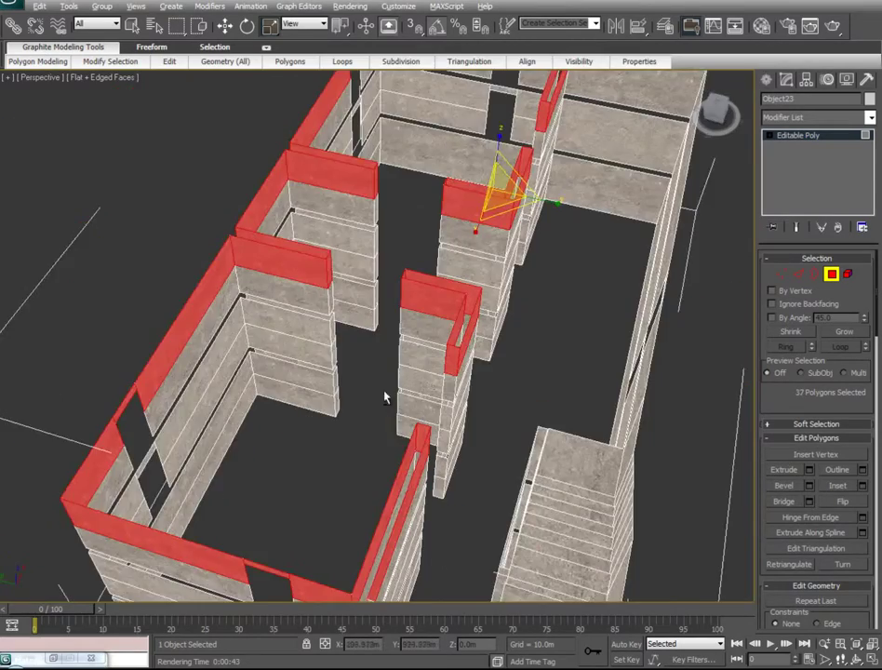
alt+middle_drag(384, 391, 520, 270)
Step: Open the Material Editor and apply the Wallpaper #2 sub-material of BuildingTextures to the selected upper wall strips
key(m)
drag(149, 97, 604, 87)
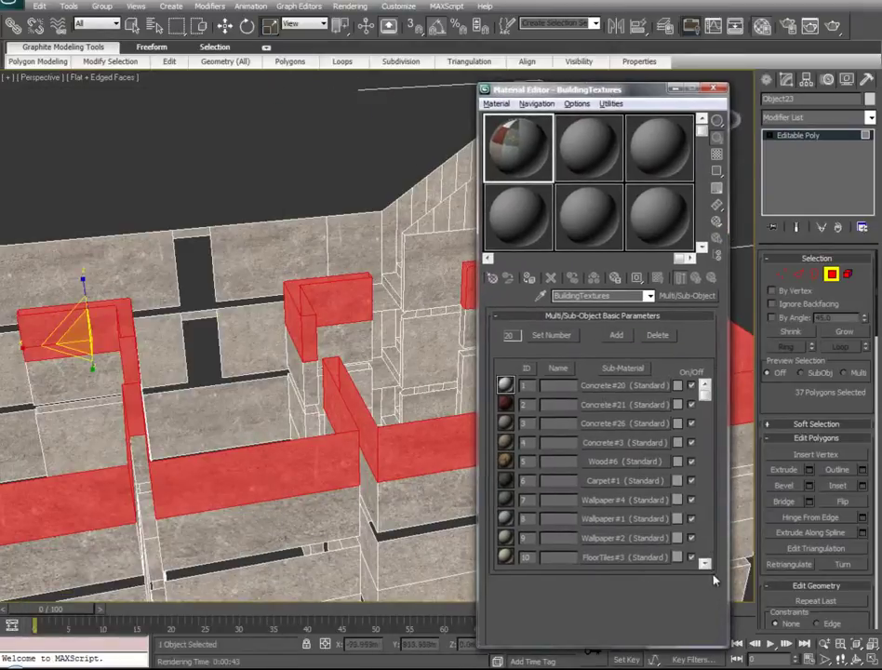
click(705, 567)
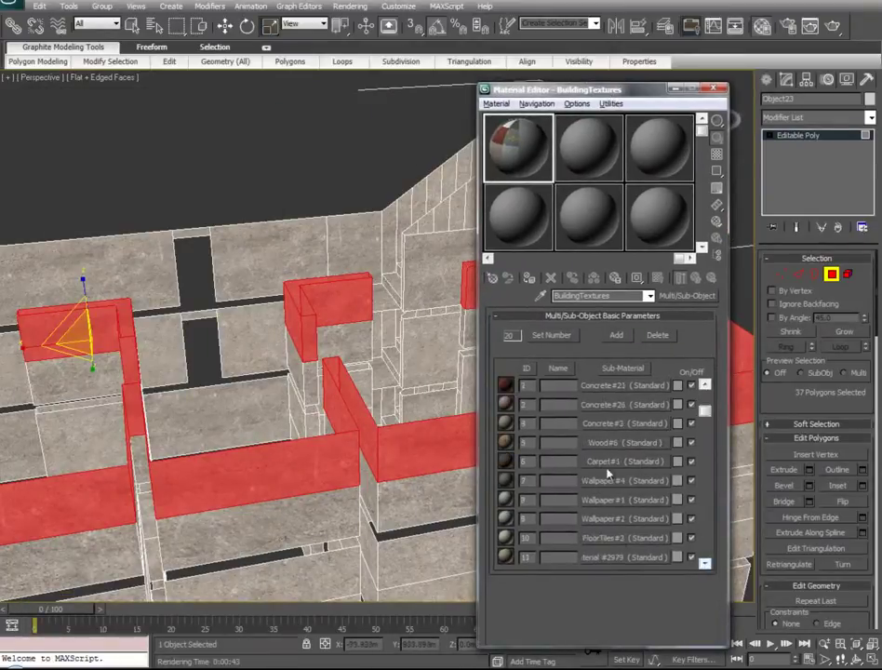
key(F2)
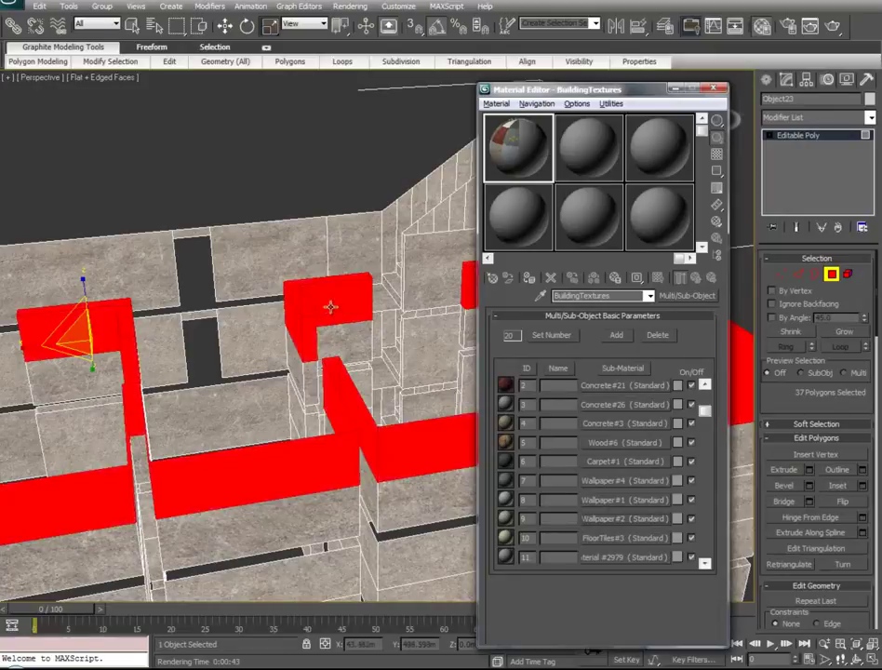
click(612, 522)
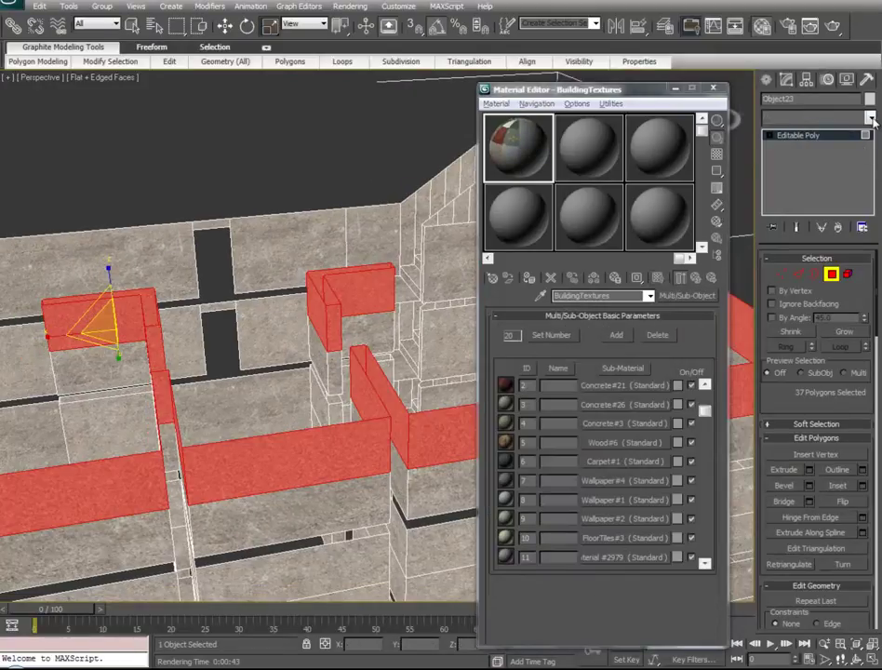
Step: Add a UVW Map modifier to the selected wall strips and set its mapping to Box
click(868, 118)
scroll(828, 419, down, 10)
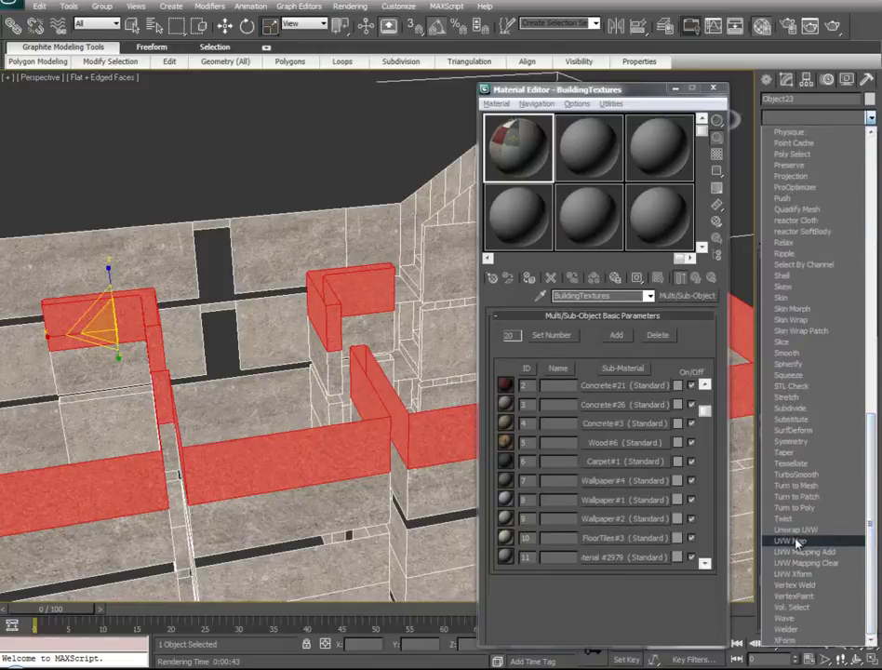
click(796, 540)
middle_drag(263, 417, 353, 462)
scroll(352, 463, up, 3)
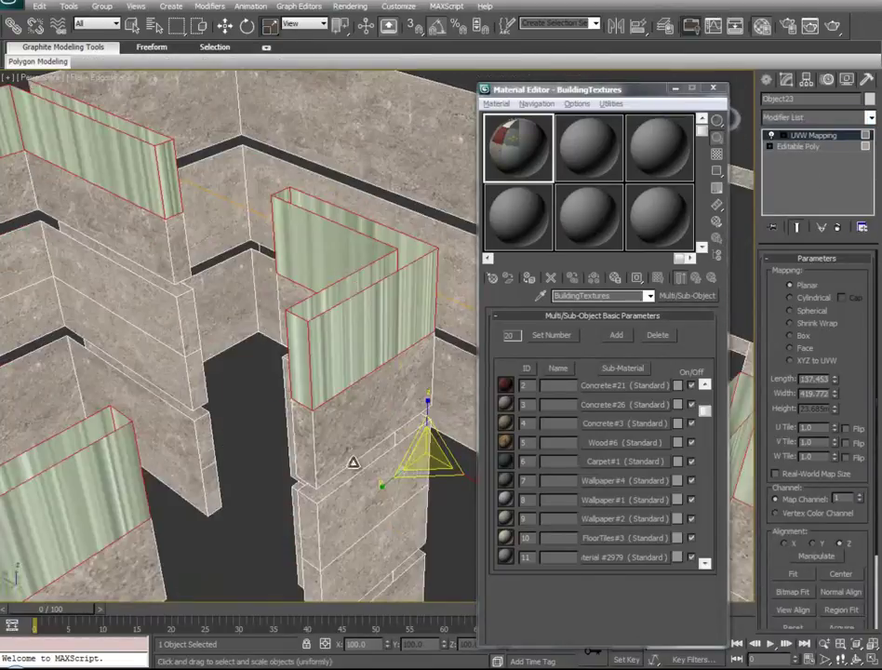
click(795, 336)
alt+middle_drag(341, 378, 391, 438)
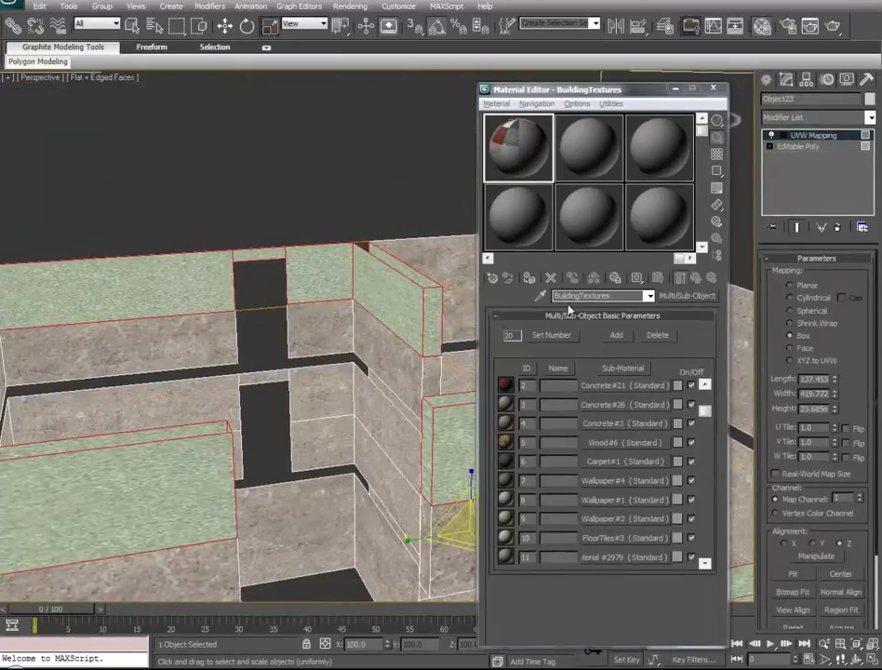
Step: Minimize the Material Editor and select the UVW Mapping modifier while inspecting the wallpapered strips from several sides
click(676, 89)
alt+middle_drag(228, 351, 335, 367)
click(803, 136)
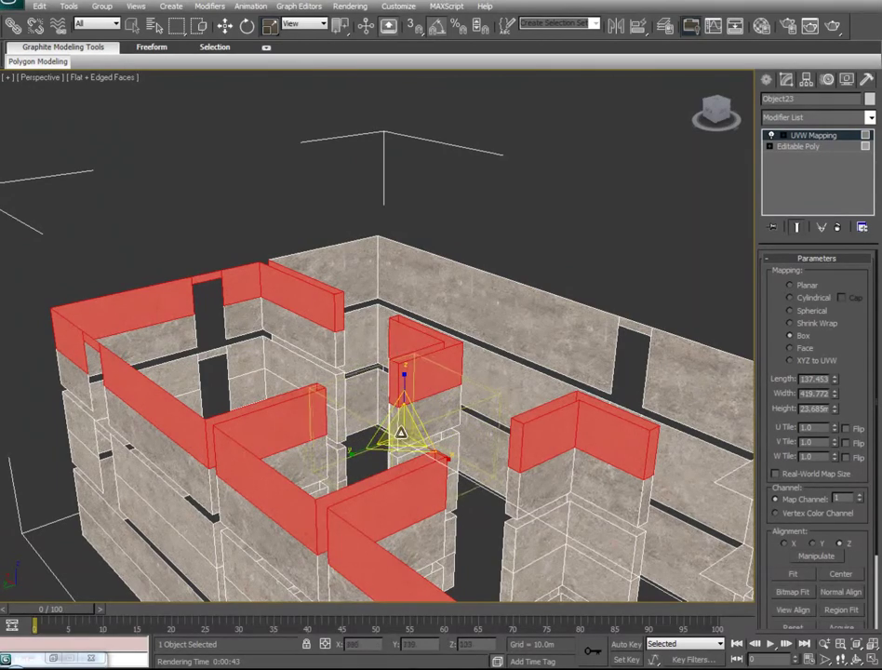
alt+middle_drag(355, 482, 616, 471)
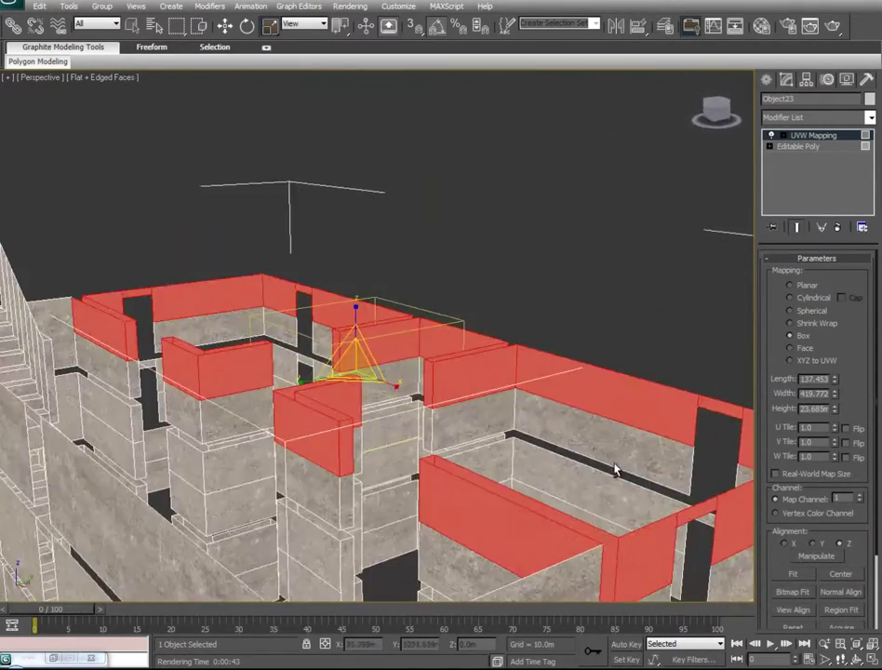
Step: Scale the upper wall band's mapping gizmo uniformly to about 24% and collapse its UVW Mapping modifier into the editable poly
scroll(610, 372, up, 4)
middle_drag(600, 213, 169, 589)
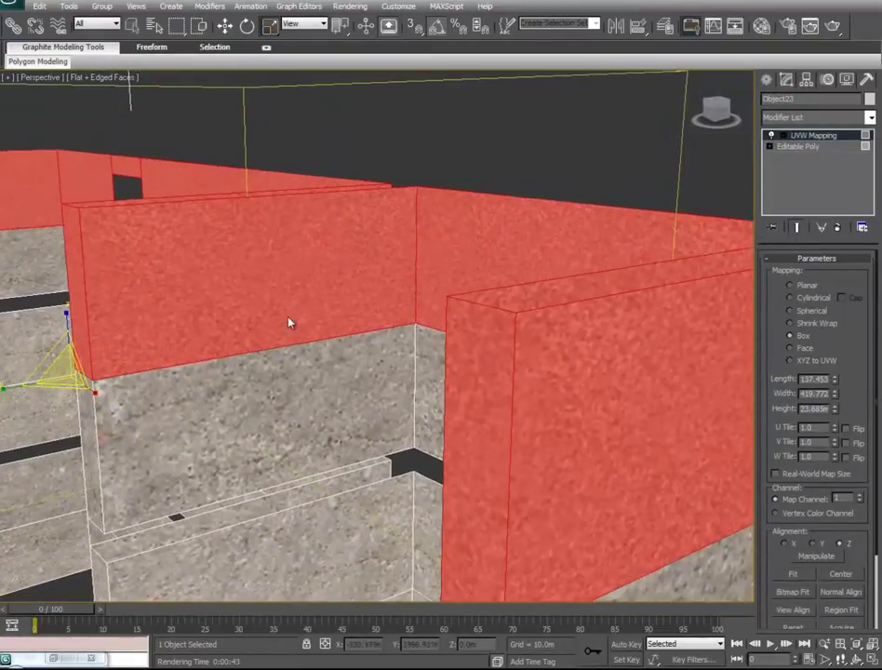
drag(66, 374, 104, 602)
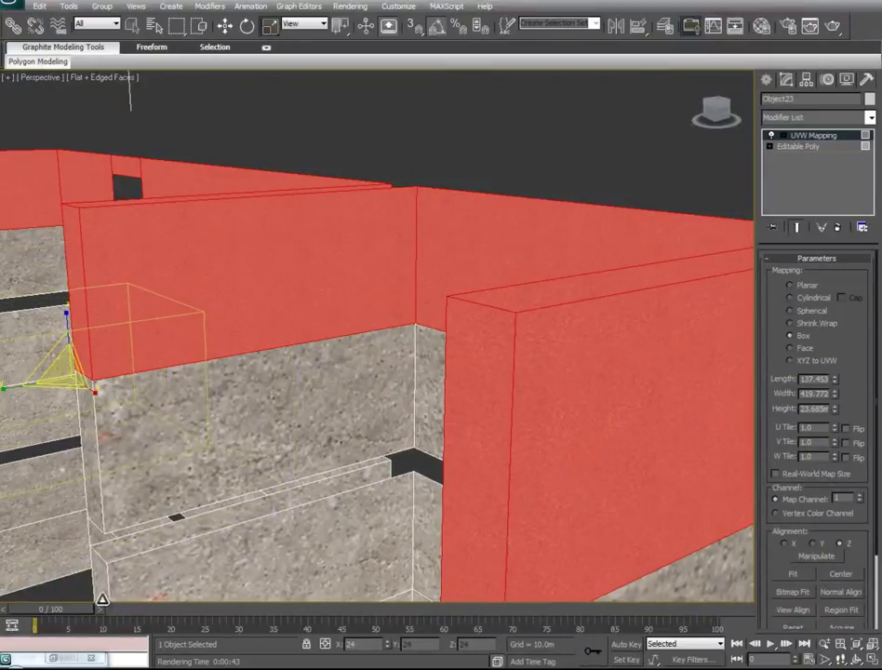
right_click(765, 136)
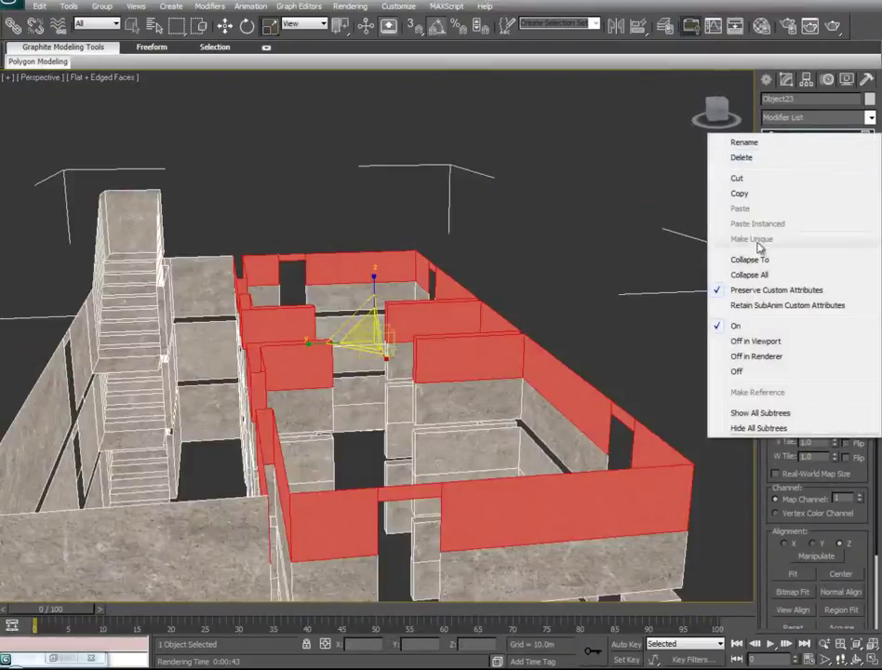
click(745, 270)
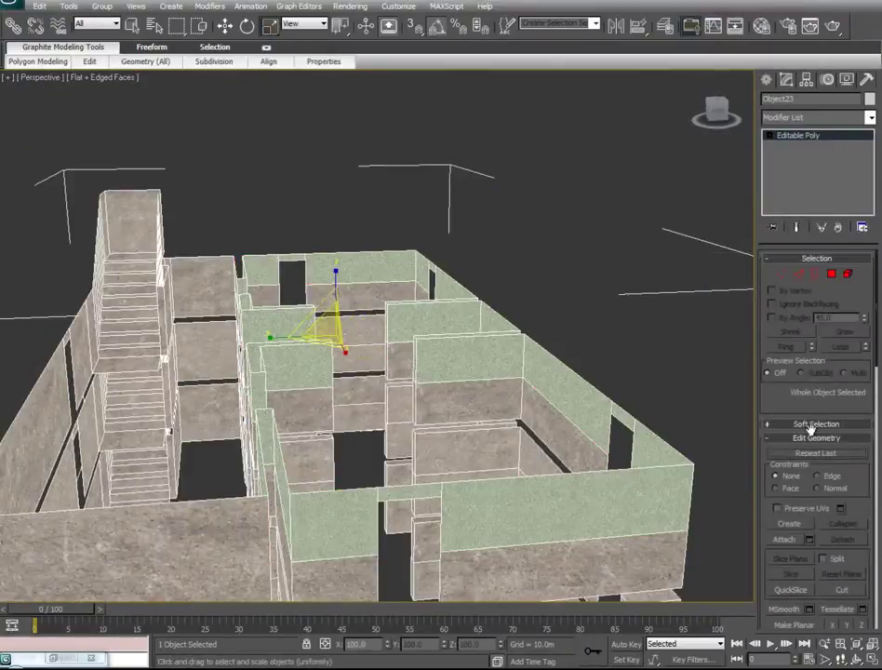
Step: Select all the lower-band wall polygons around the rooms of the top floor
click(832, 275)
click(535, 405)
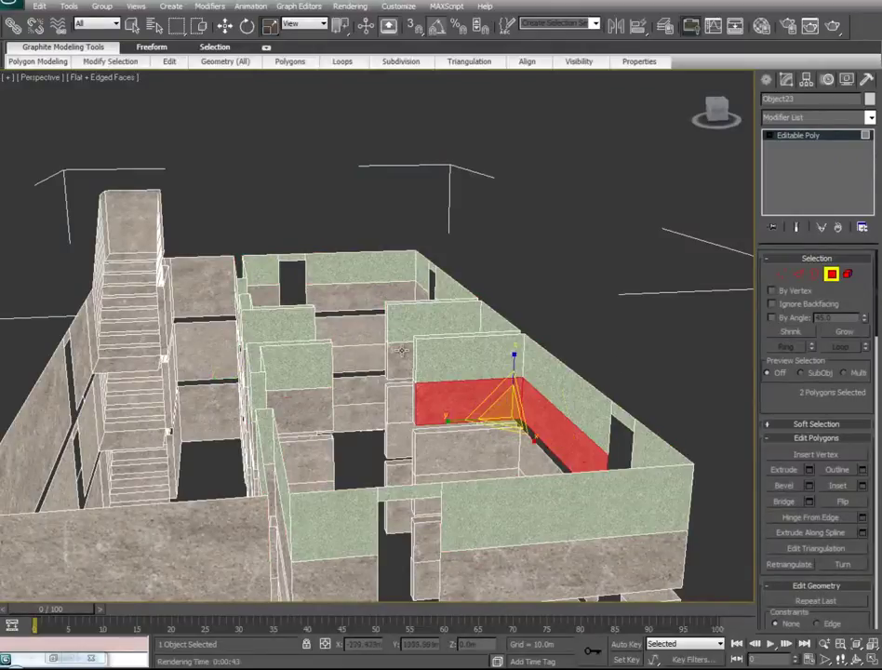
ctrl+click(402, 352)
alt+middle_drag(358, 371, 399, 398)
ctrl+click(366, 371)
alt+middle_drag(296, 351, 299, 352)
ctrl+click(299, 351)
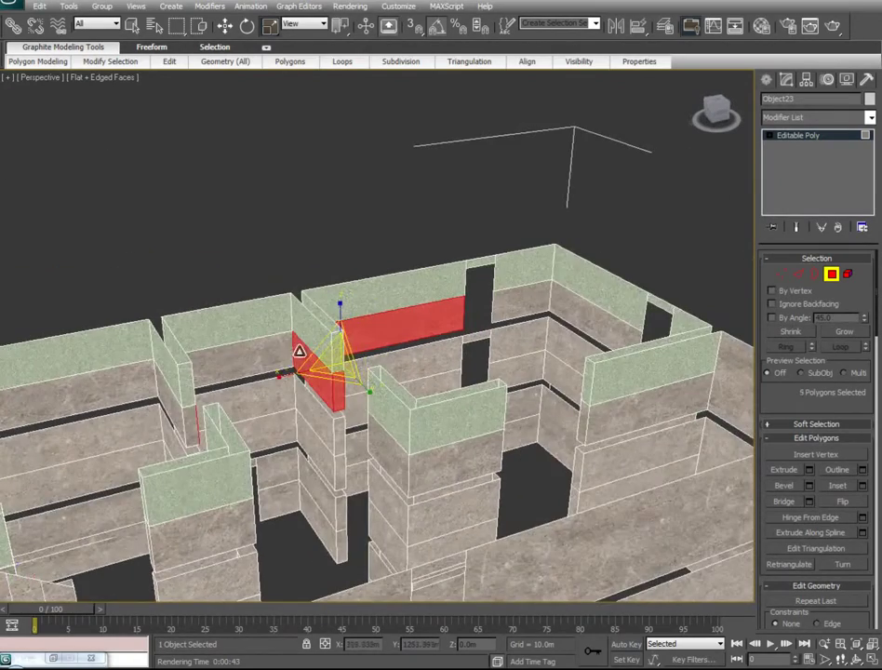
ctrl+click(280, 353)
alt+middle_drag(382, 412, 291, 405)
ctrl+click(257, 367)
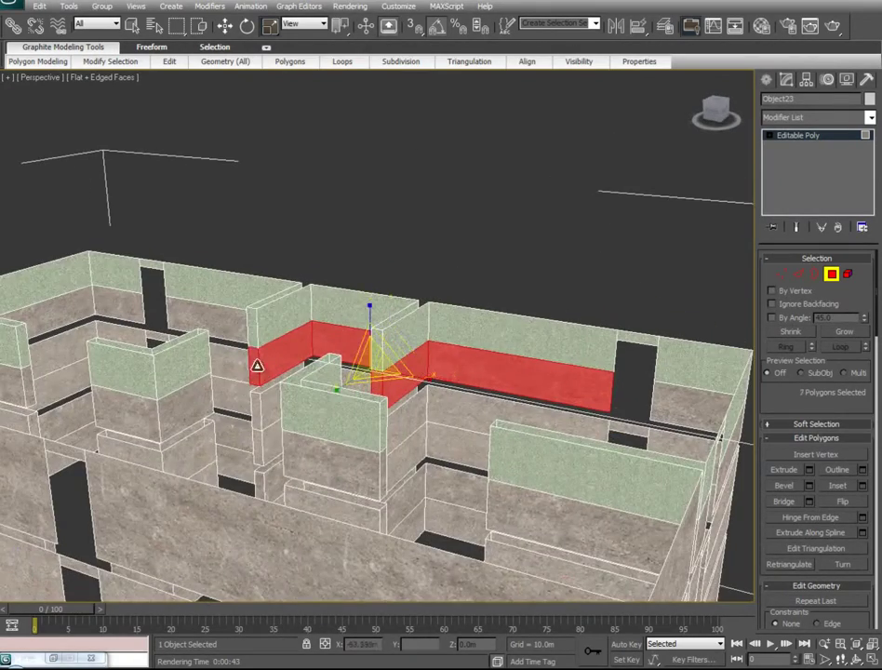
alt+middle_drag(237, 418, 458, 402)
ctrl+click(458, 402)
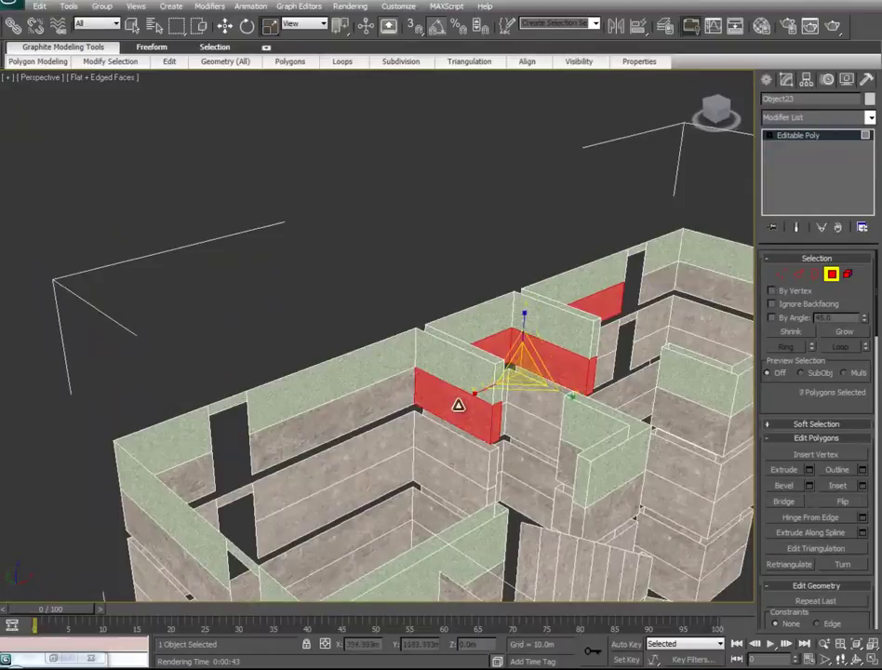
ctrl+click(379, 401)
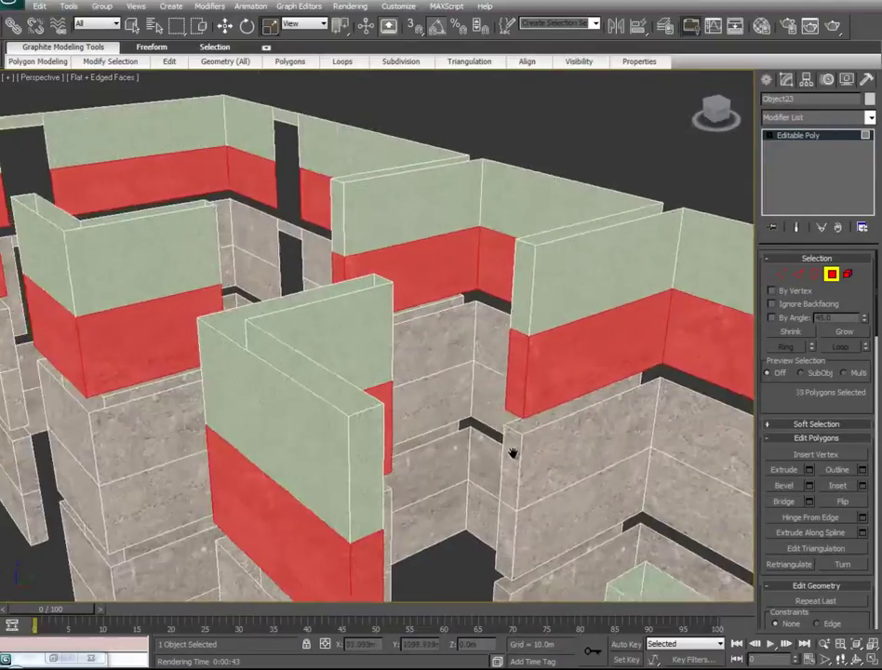
alt+middle_drag(512, 453, 498, 470)
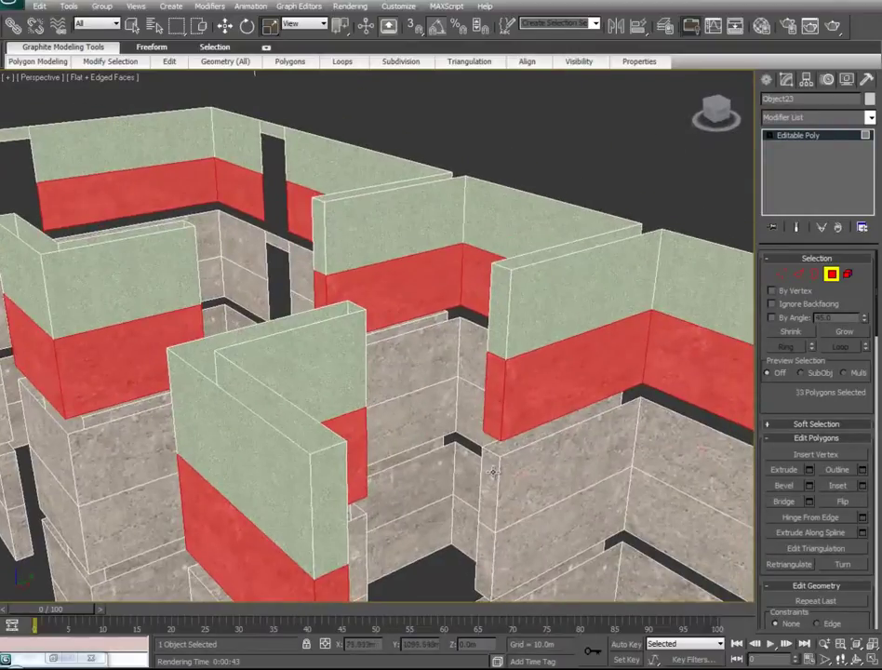
Step: Apply the Wood#6 sub-material from BuildingTextures to the selected polygons and show its texture in the viewport
key(m)
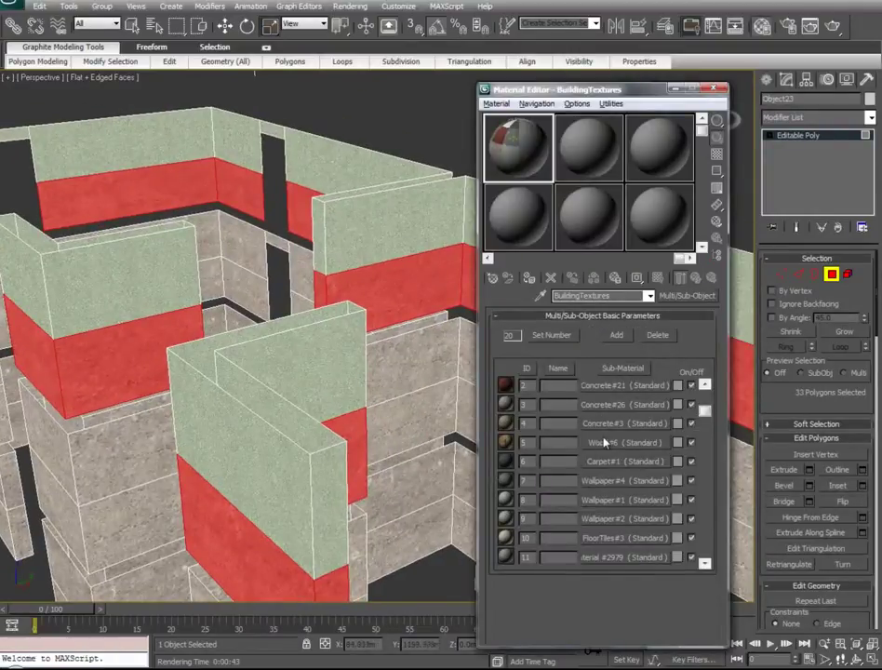
drag(505, 386, 392, 291)
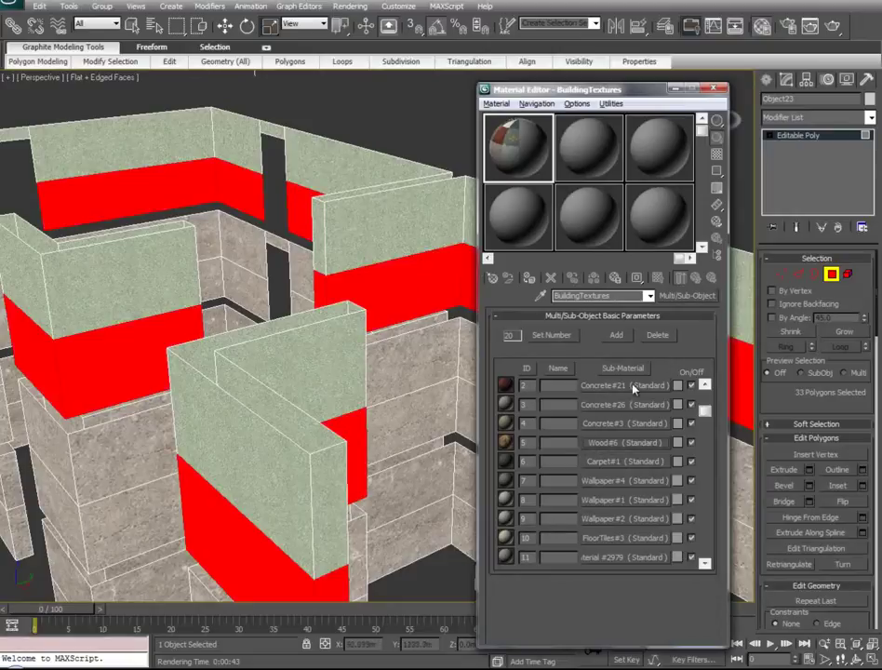
click(624, 443)
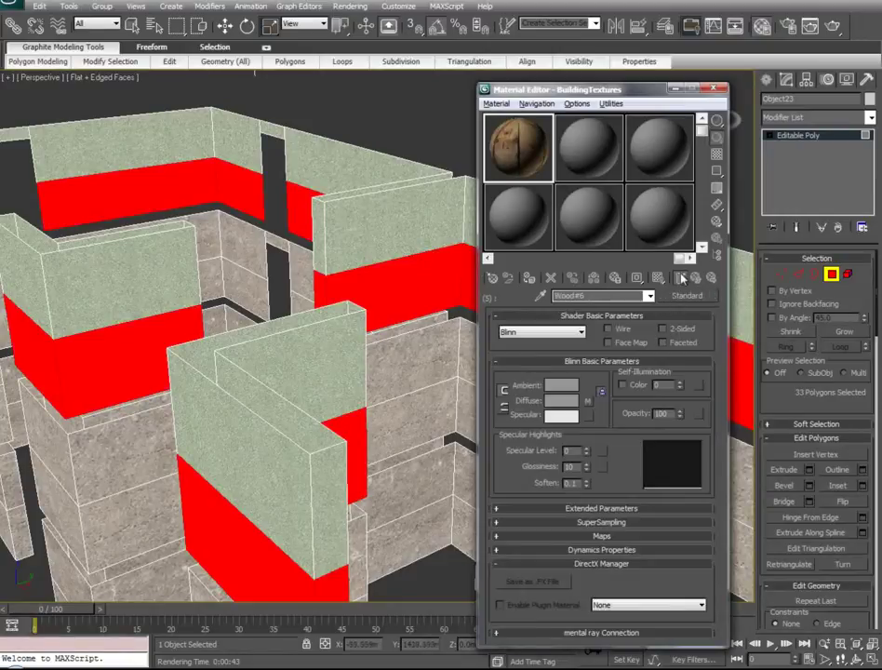
alt+middle_drag(356, 368, 295, 417)
Step: Add a UVW Mapping modifier to the wood wall polygons, toggle selected-face shading, and minimize the Material Editor
click(870, 118)
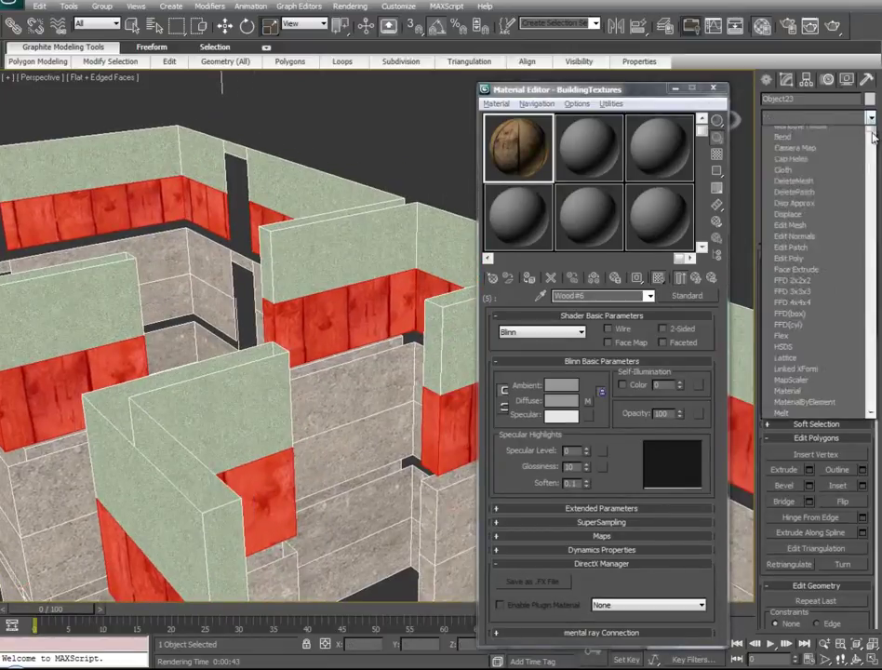
scroll(810, 279, down, 10)
click(800, 540)
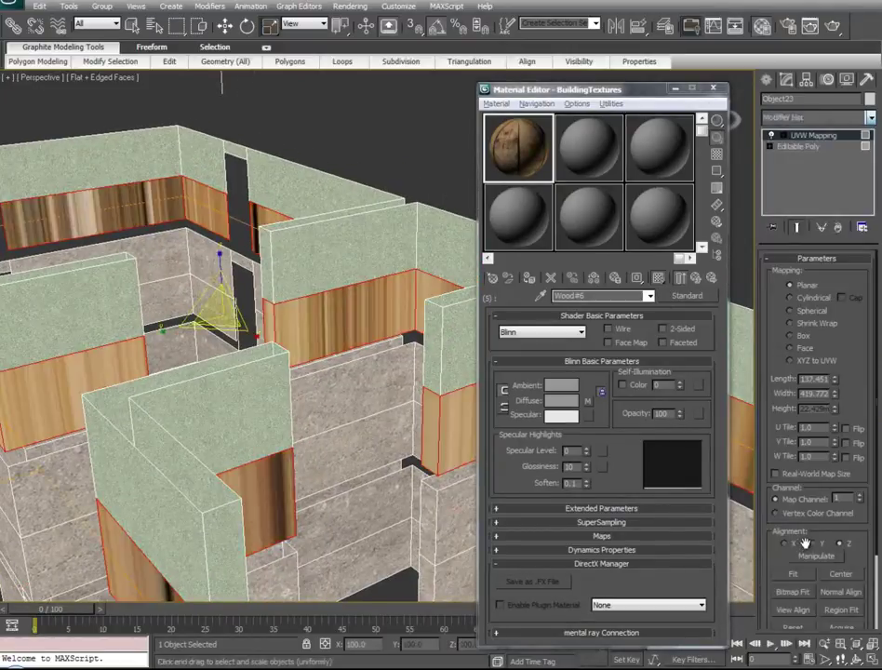
key(F2)
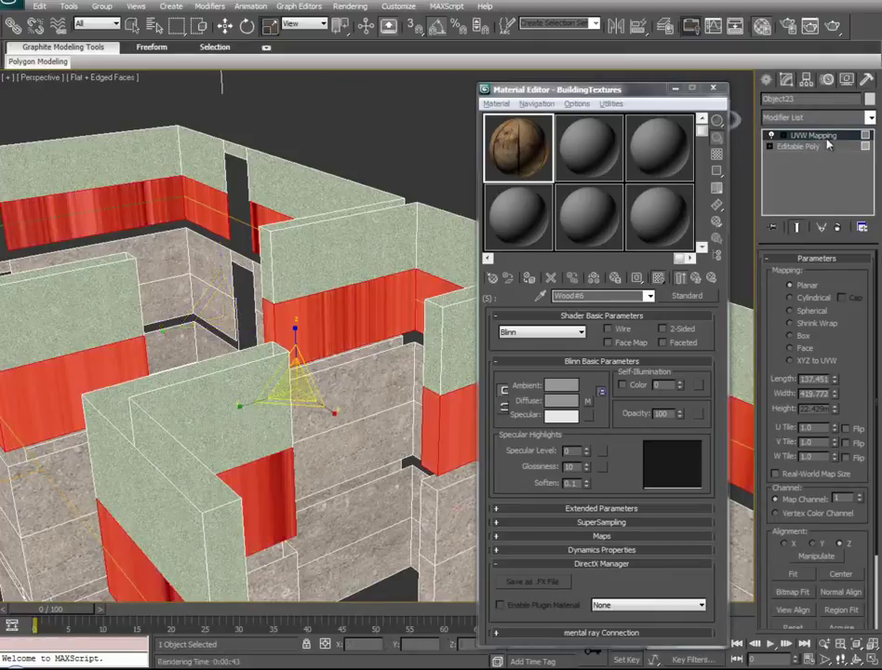
click(677, 90)
Step: Set the wood mapping to Box and adjust the plank size by scaling its gizmo uniformly, ending with about 203%
drag(293, 392, 320, 593)
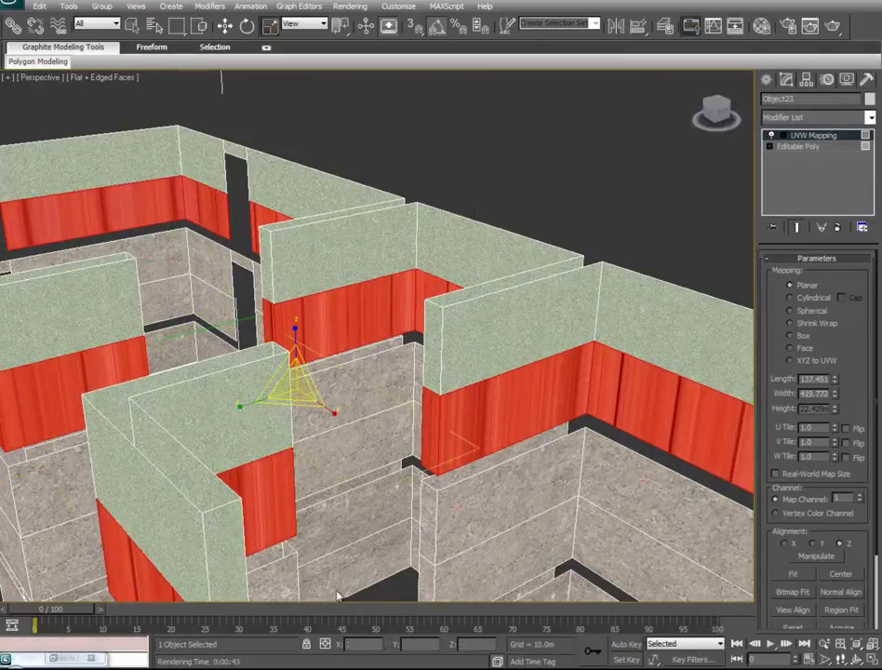
click(803, 338)
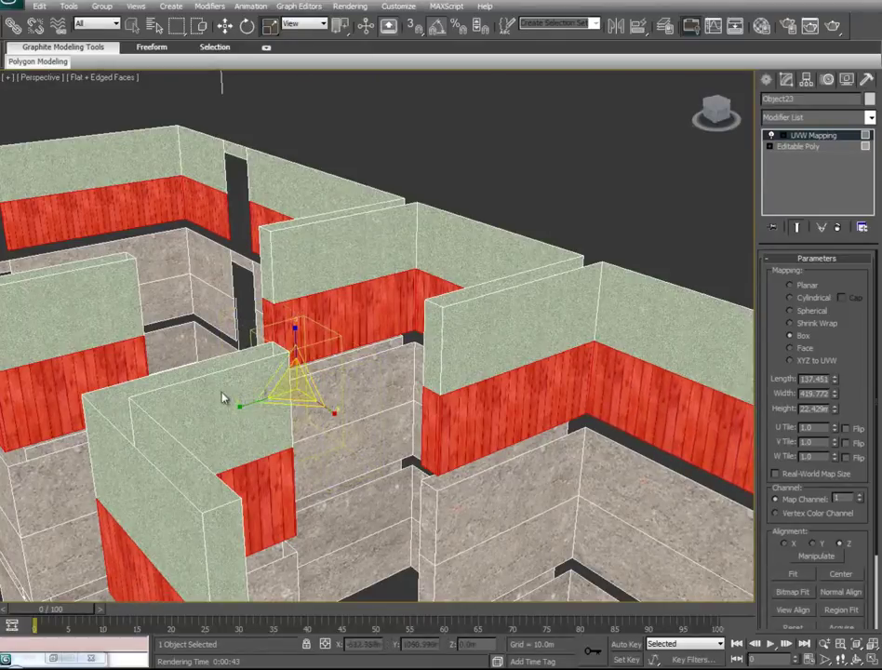
drag(238, 406, 239, 407)
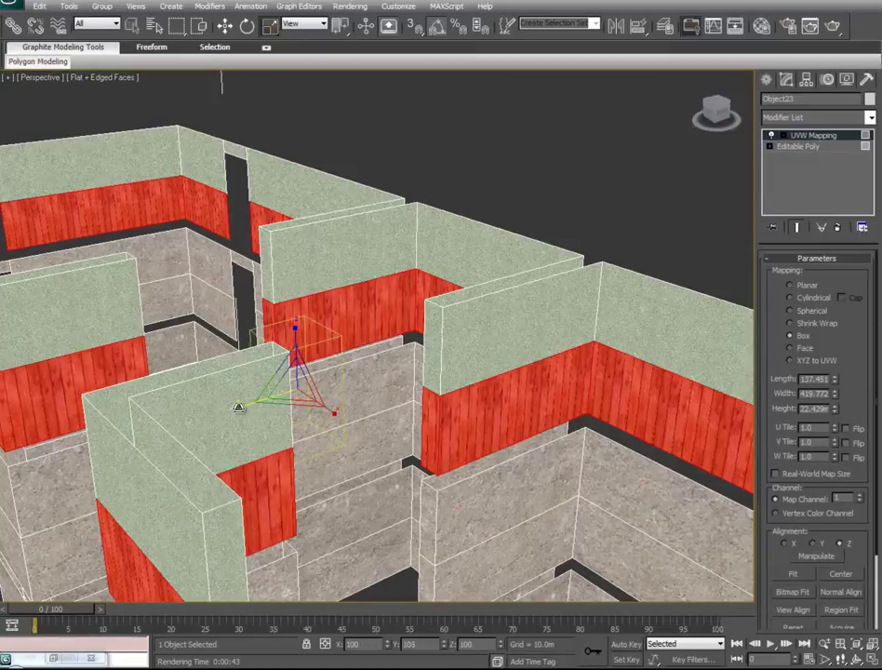
drag(296, 341, 285, 314)
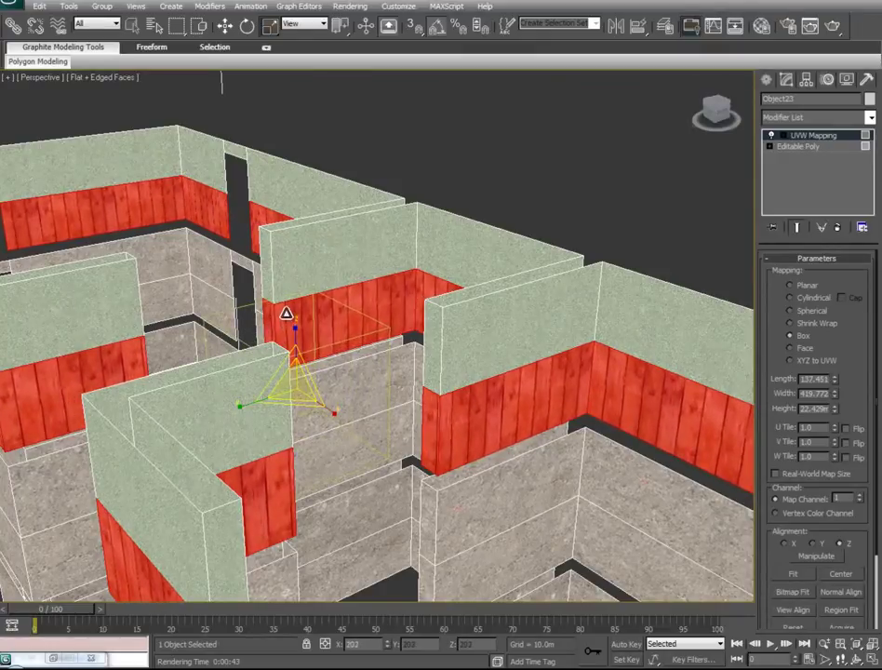
Step: Enlarge the wood planks further by scaling the box mapping gizmo uniformly to about 151%
alt+middle_drag(338, 478, 264, 551)
drag(254, 402, 259, 350)
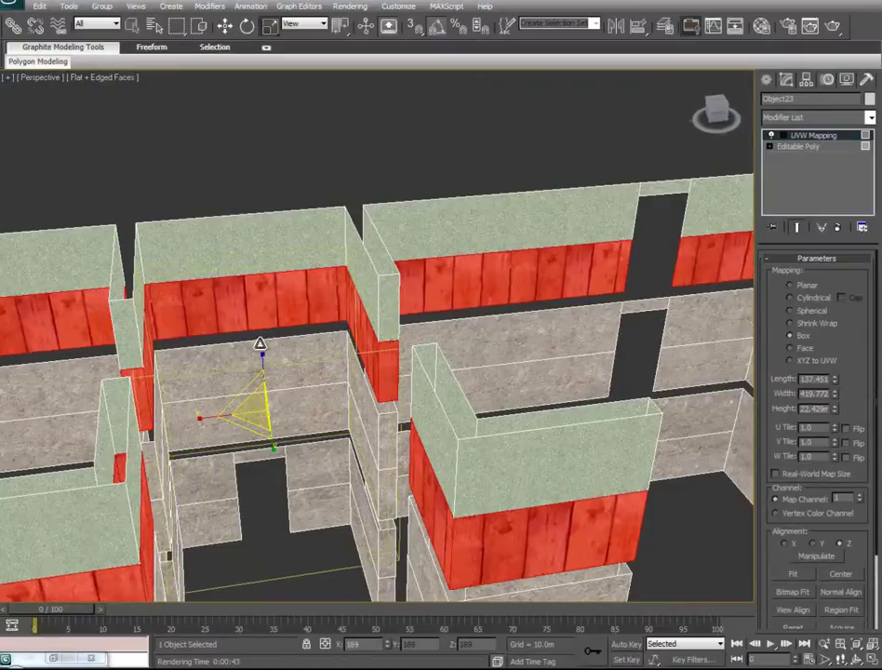
drag(260, 346, 266, 366)
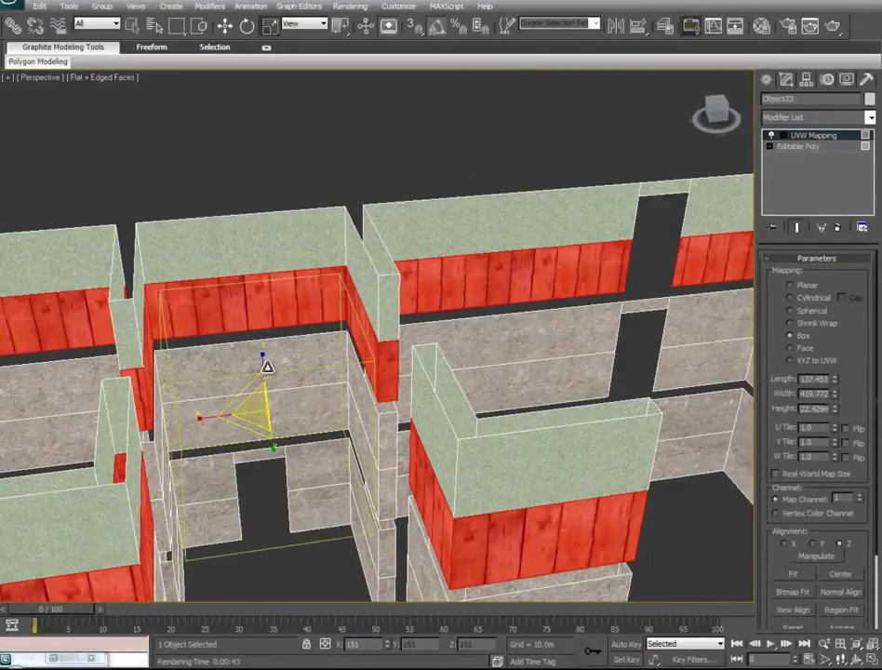
Step: Examine the size and alignment of the wood planks on the walls throughout the top floor
alt+middle_drag(268, 366, 656, 563)
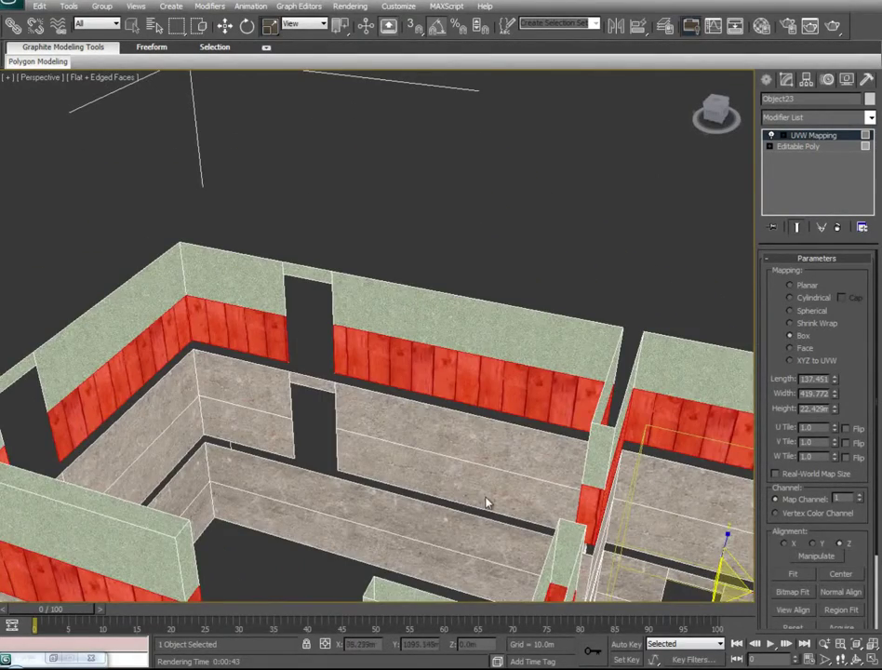
middle_drag(479, 498, 446, 476)
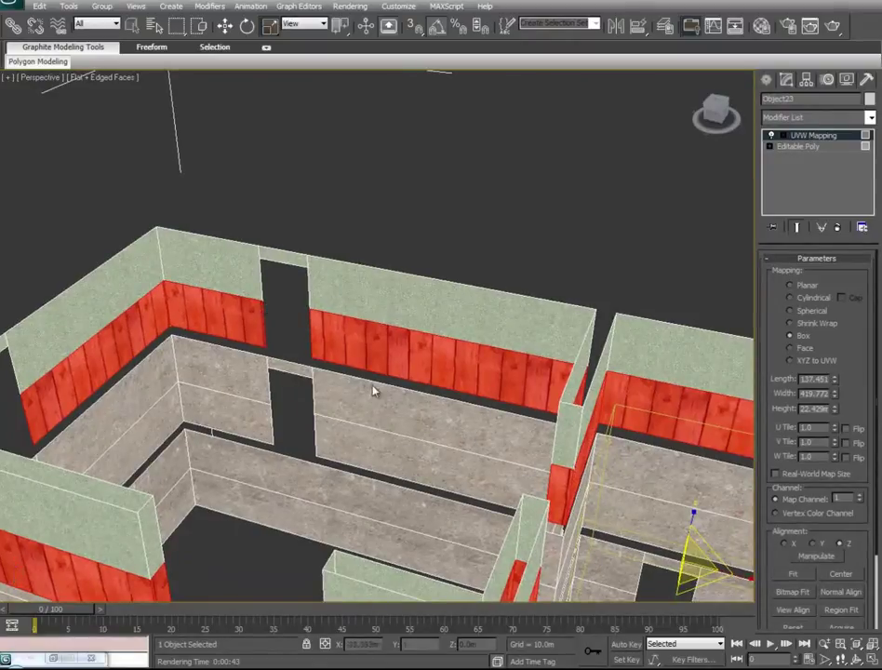
middle_drag(710, 478, 121, 338)
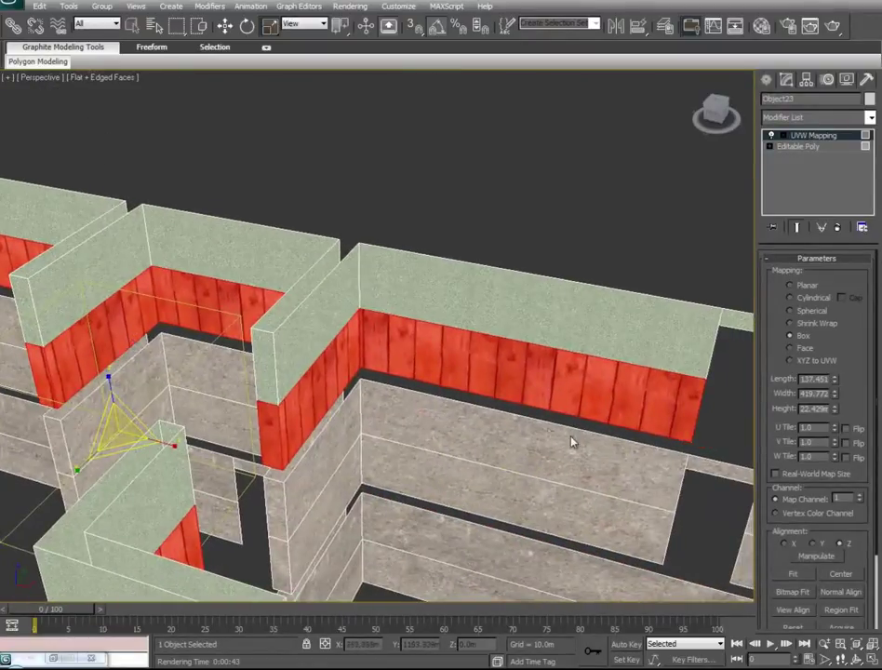
middle_drag(573, 441, 377, 420)
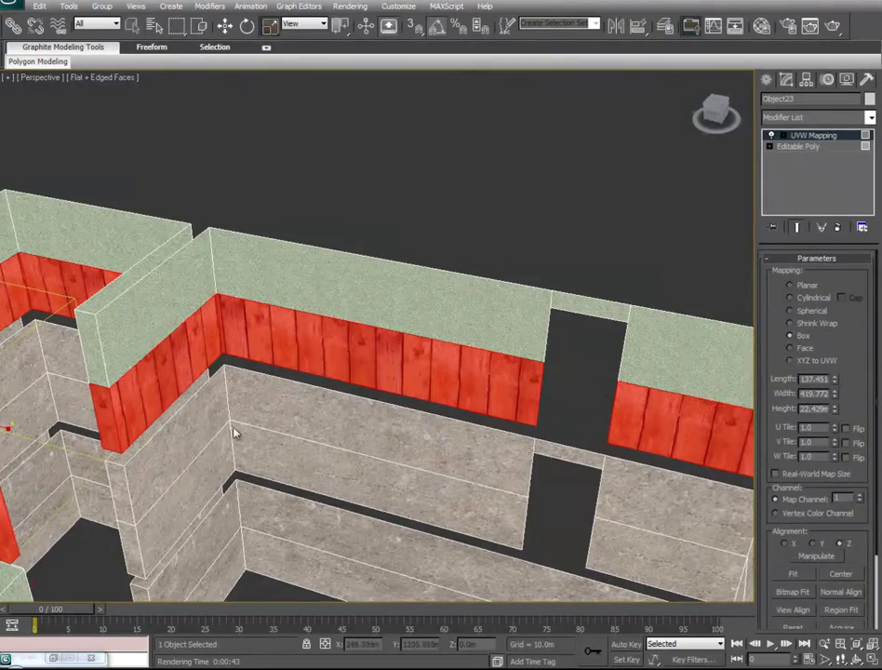
alt+middle_drag(155, 423, 572, 610)
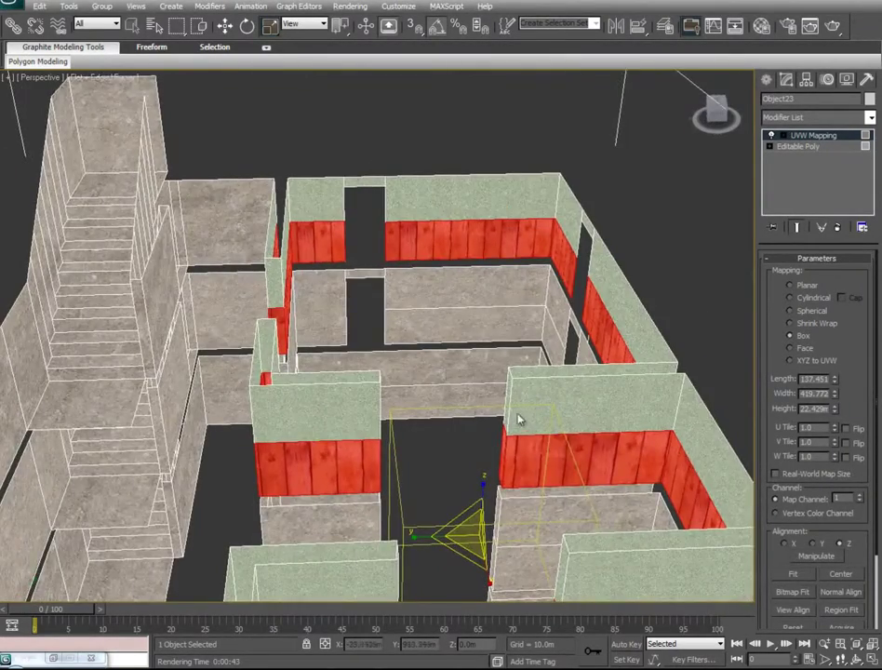
alt+middle_drag(383, 307, 275, 429)
middle_drag(242, 216, 460, 363)
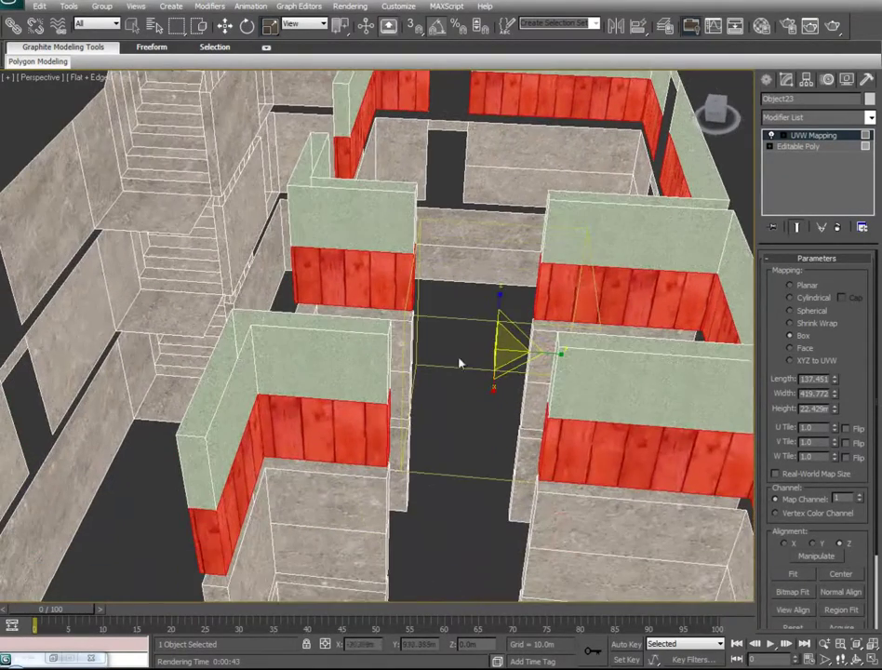
Step: Shift the wood mapping gizmo slightly along Y to about 922.34 m and along X to about 182.35 m
right_click(561, 364)
click(570, 379)
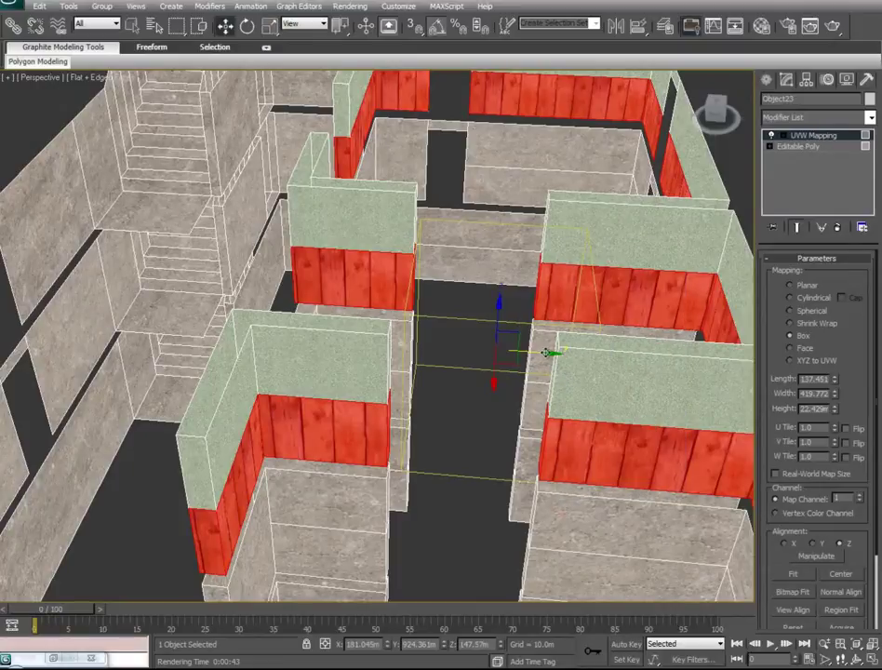
drag(541, 353, 539, 356)
alt+middle_drag(374, 486, 571, 514)
middle_drag(570, 514, 25, 486)
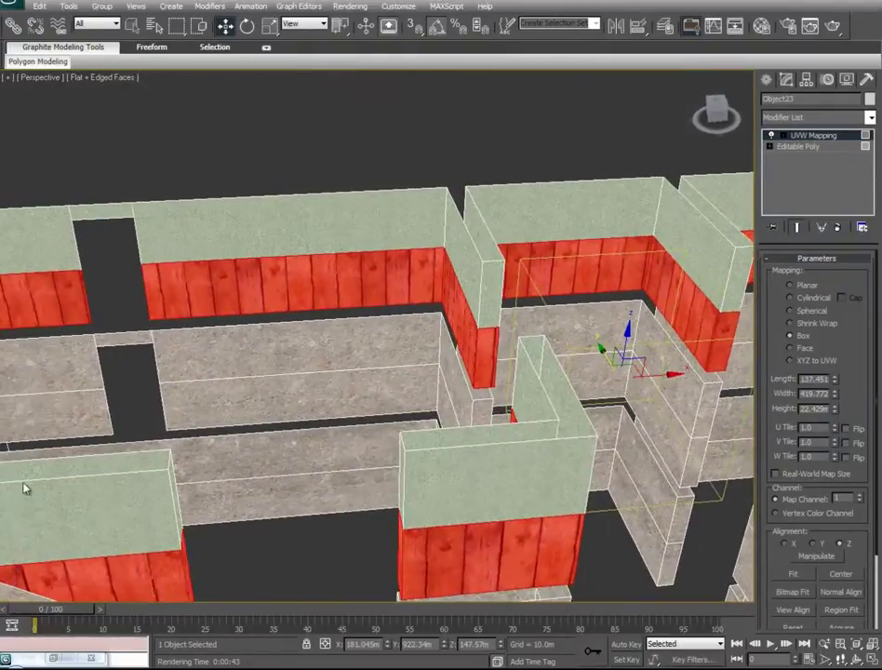
drag(663, 375, 671, 376)
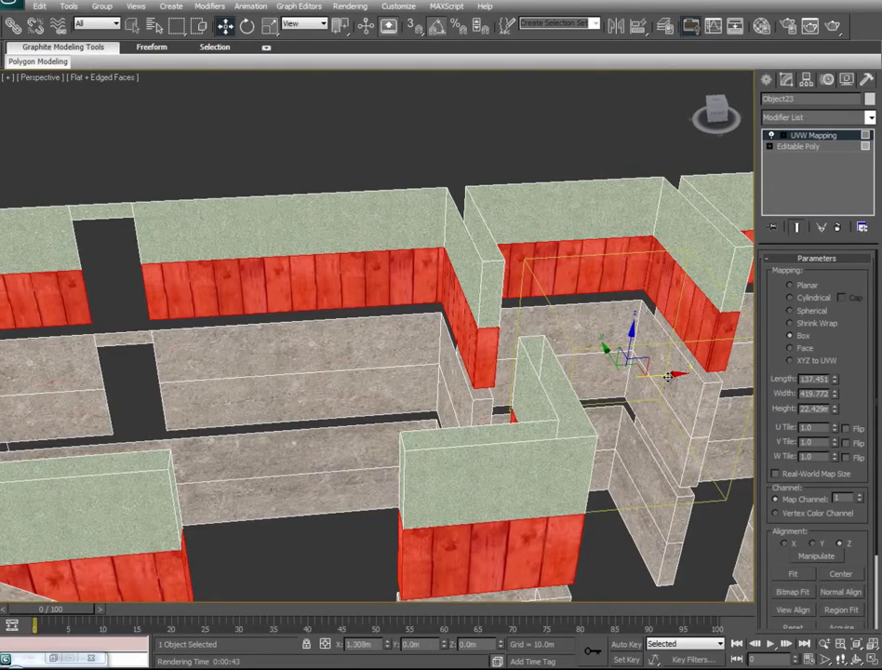
Step: Collapse the wood UVW Mapping modifier into the editable poly
alt+middle_drag(500, 410, 615, 400)
right_click(830, 139)
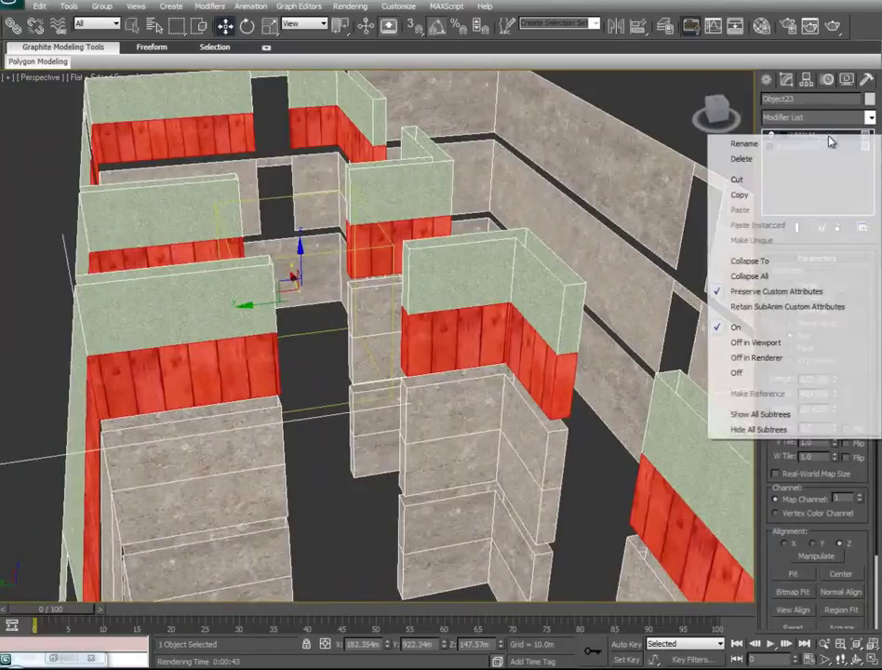
click(756, 263)
Step: Examine the wood and wallpaper textures on the building's walls from several angles
alt+middle_drag(234, 386, 103, 425)
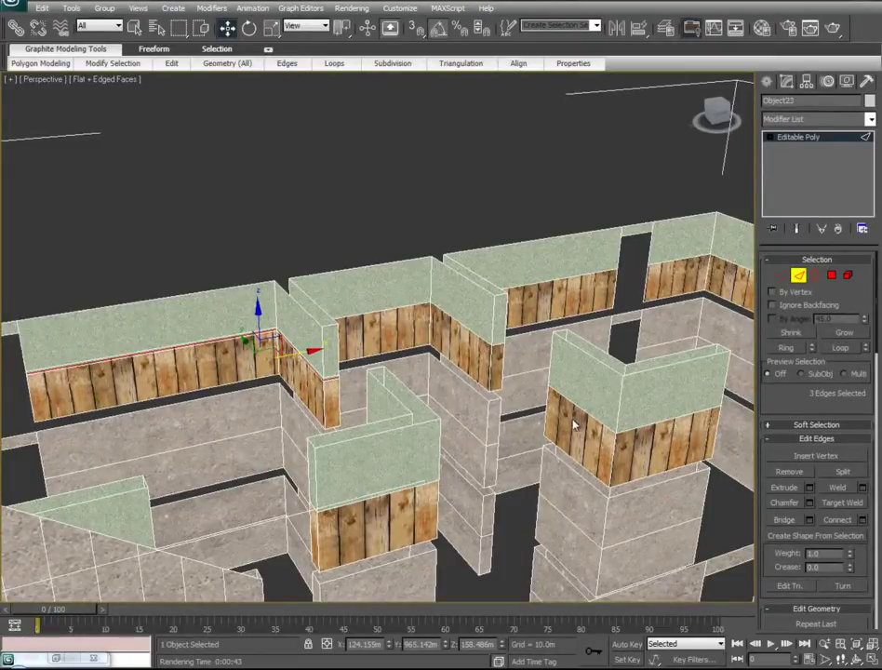
middle_drag(571, 418, 562, 419)
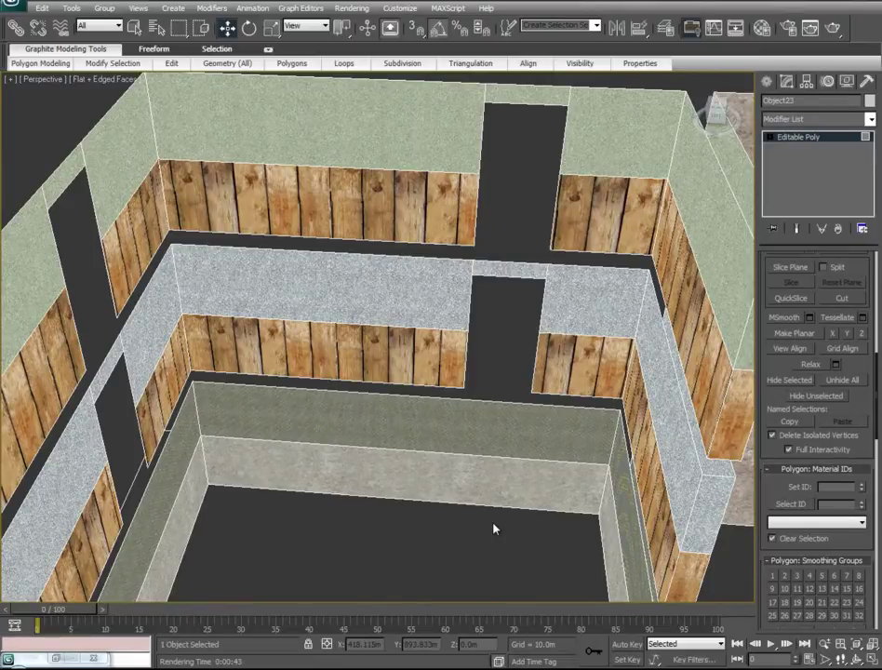
alt+middle_drag(494, 529, 546, 137)
alt+middle_drag(326, 443, 355, 66)
scroll(395, 132, up, 3)
alt+drag(356, 66, 409, 289)
scroll(416, 298, down, 5)
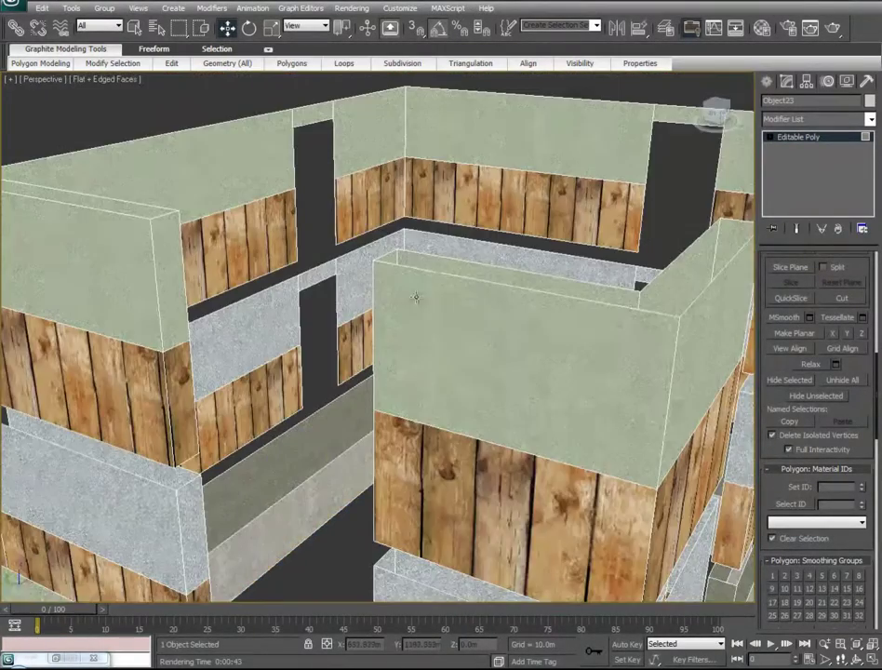
Step: Select all the wood wall panels that share material ID 8
alt+middle_drag(406, 362, 498, 368)
scroll(497, 369, up, 5)
scroll(493, 371, down, 5)
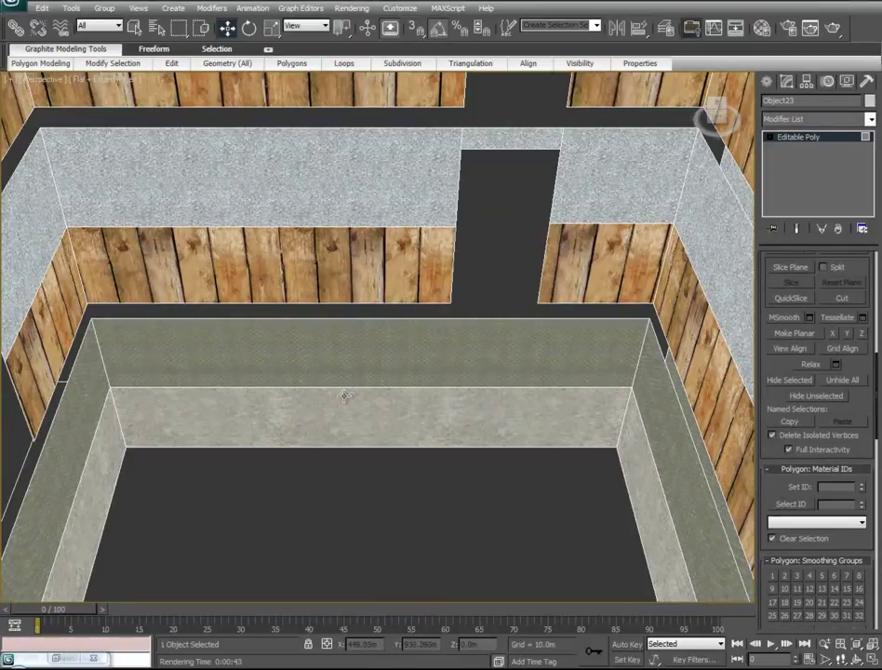
click(412, 266)
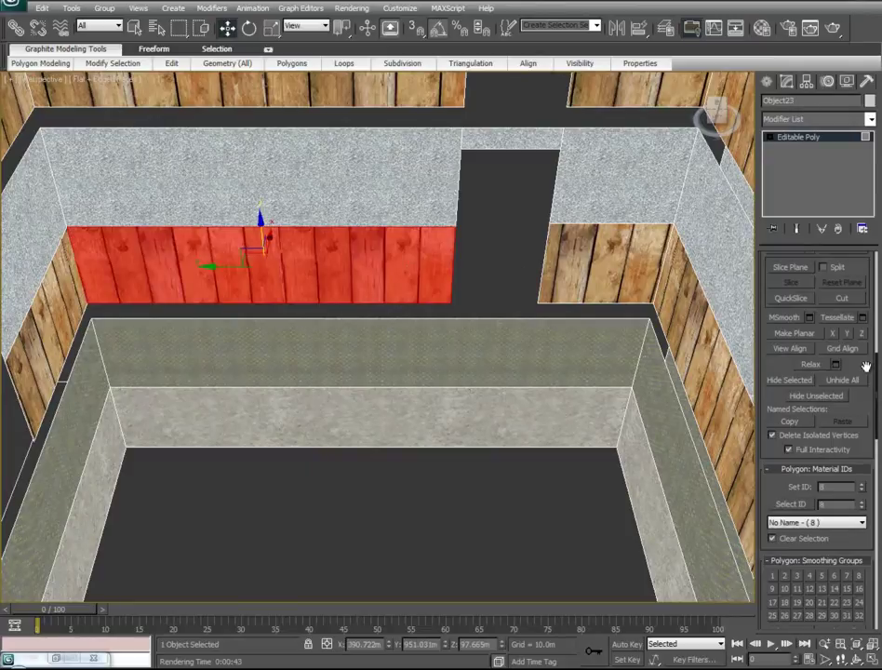
scroll(866, 368, up, 10)
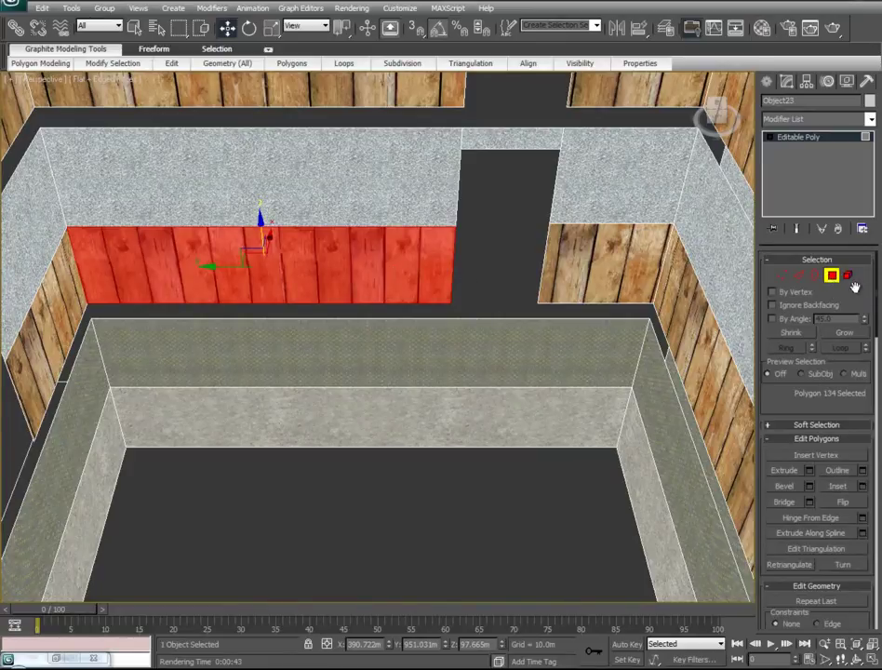
scroll(871, 463, down, 10)
scroll(819, 517, down, 3)
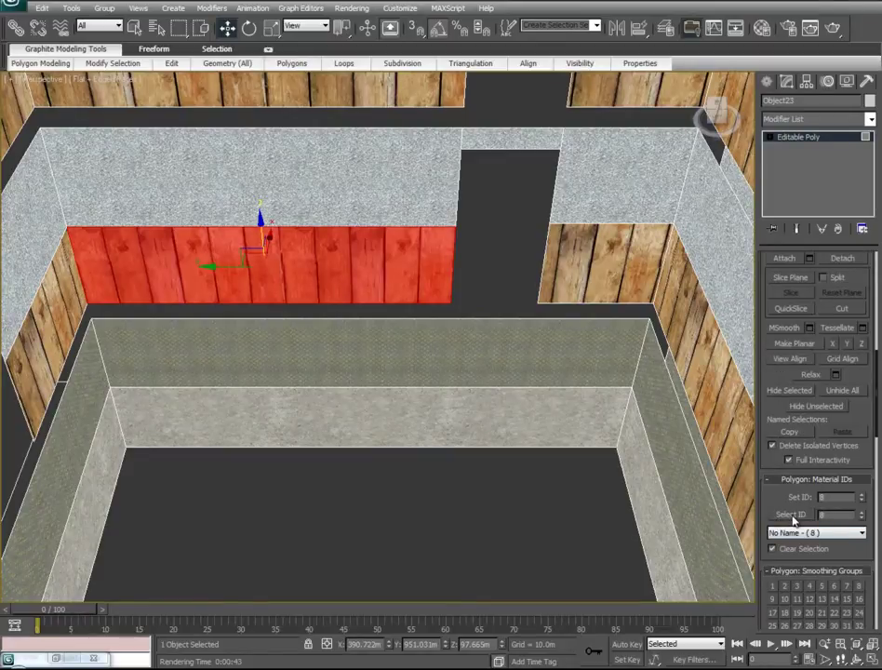
click(793, 516)
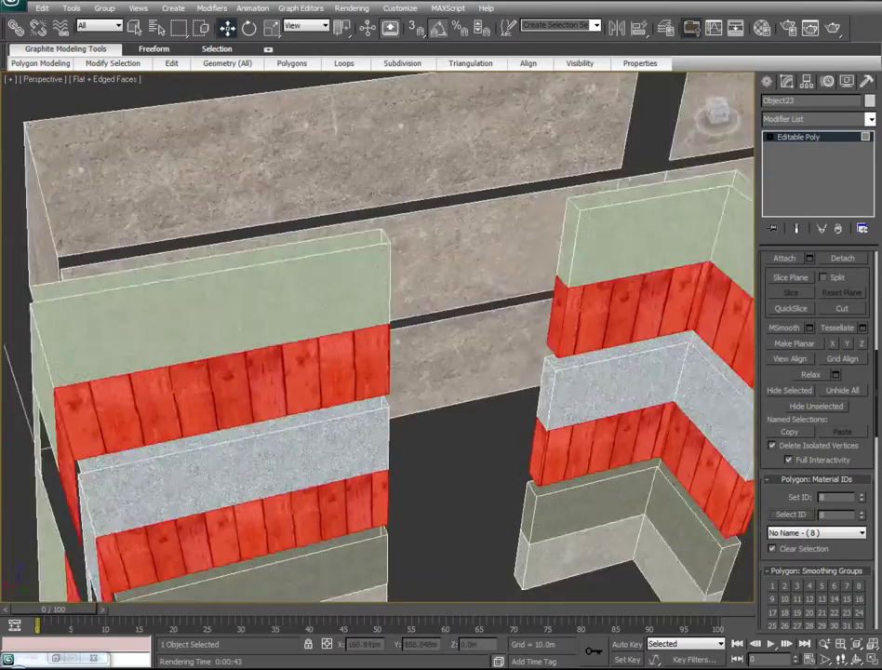
alt+middle_drag(465, 521, 570, 562)
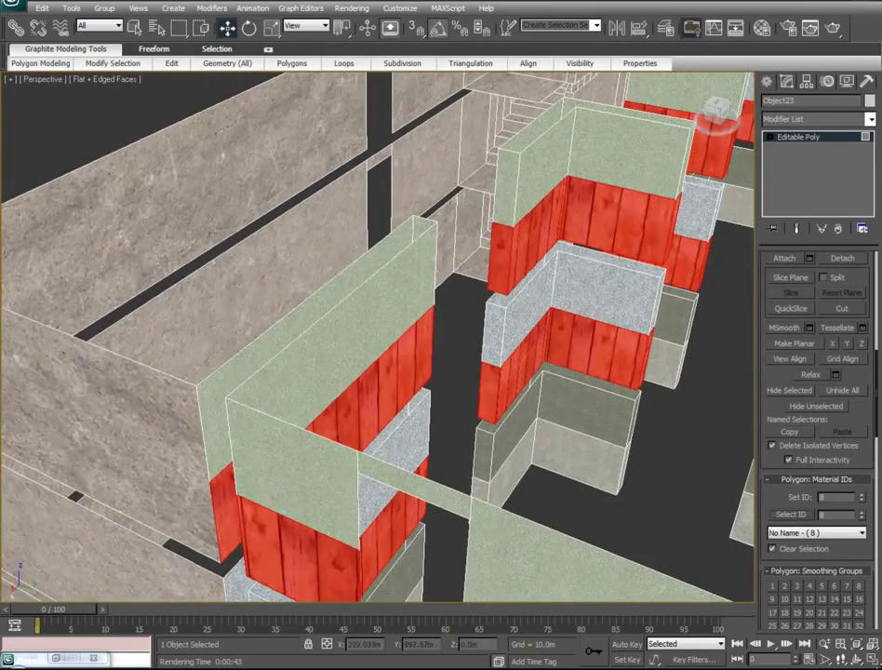
middle_drag(630, 437, 351, 431)
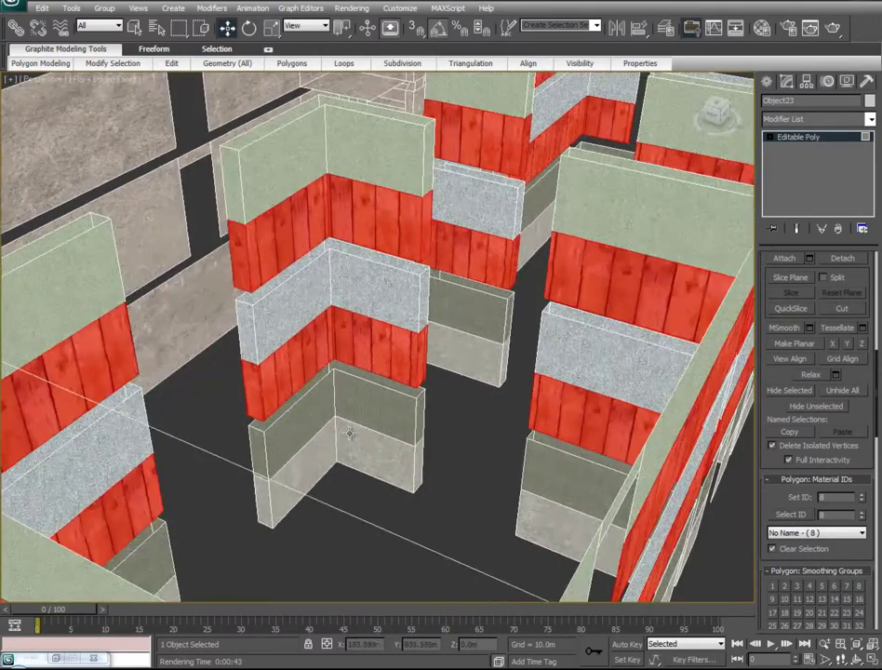
Step: Assign the Concrete#6 sub-material to the selected lower wall panels, close the material editor and clear the selection
key(m)
drag(182, 88, 104, 94)
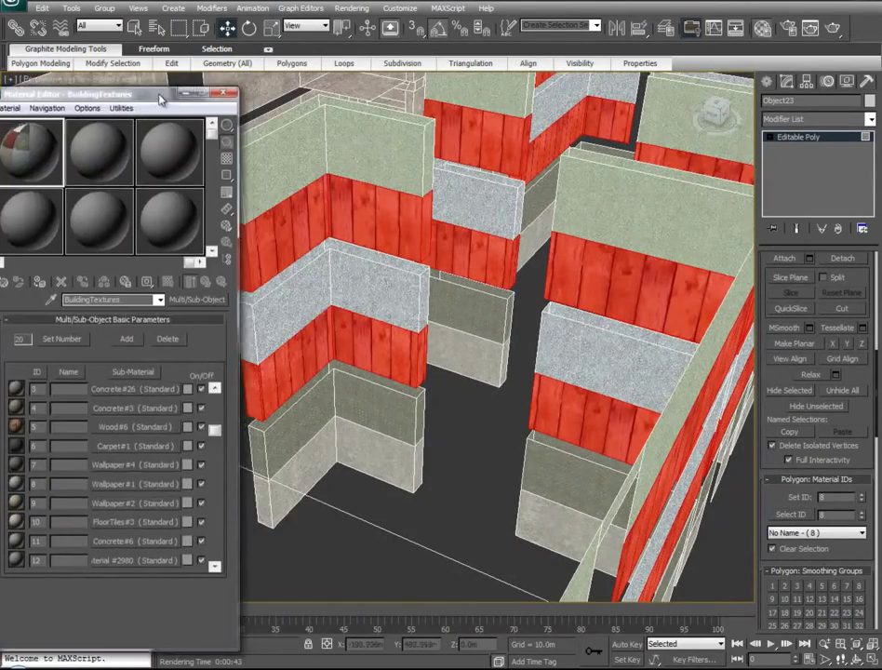
drag(135, 549, 338, 443)
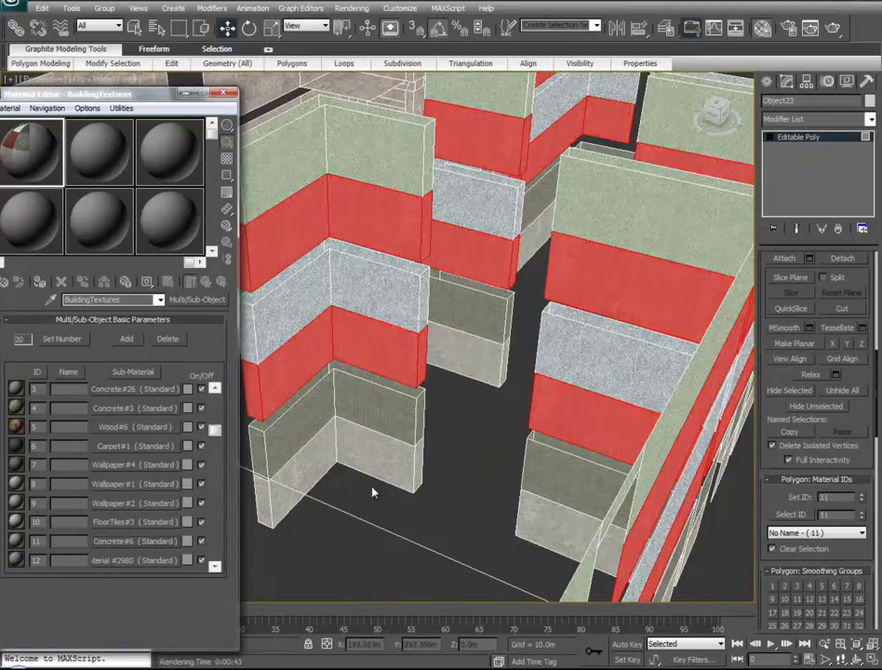
click(224, 93)
click(441, 502)
Step: Select all the middle-floor upper wall panels with material ID 9 and assign them the FloorTiles#3 sub-material
alt+middle_drag(317, 419, 406, 337)
alt+middle_drag(237, 361, 279, 360)
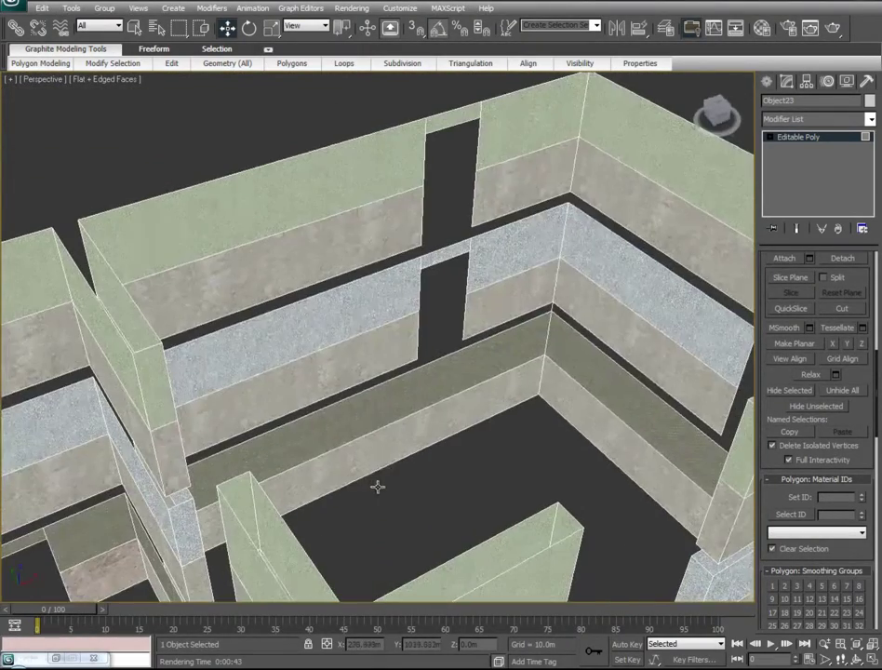
click(360, 316)
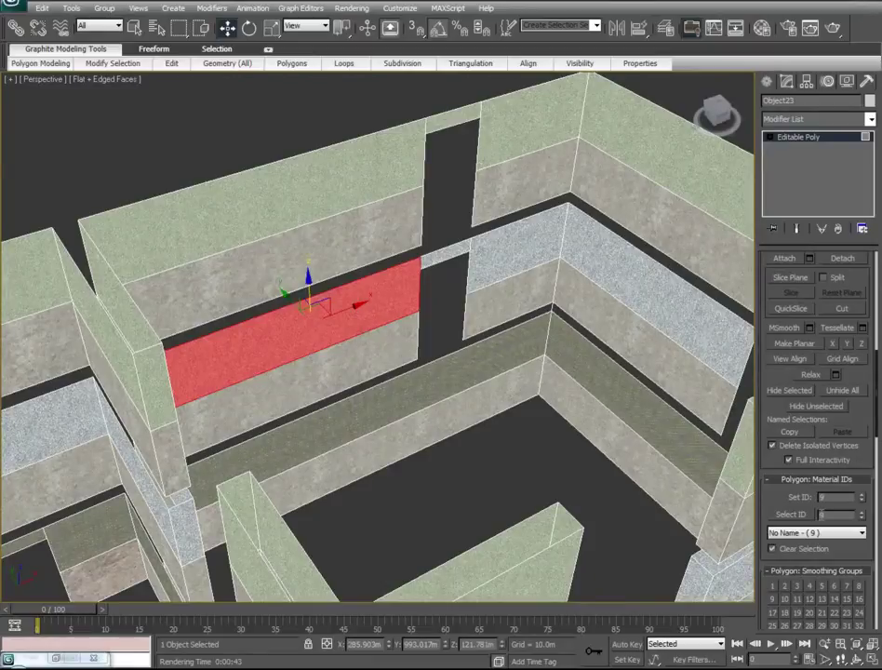
click(791, 515)
alt+middle_drag(568, 439, 418, 438)
key(m)
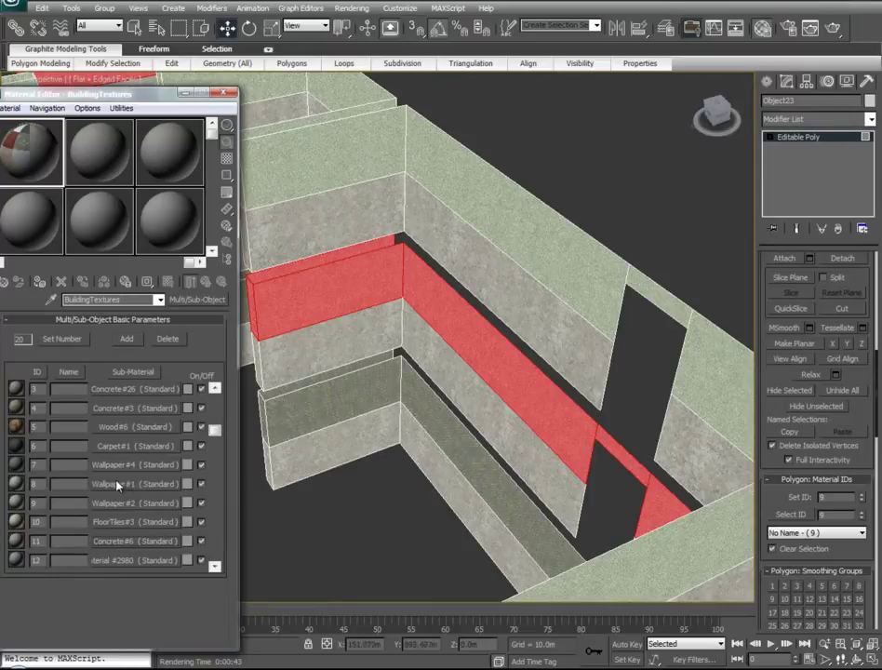
drag(310, 283, 310, 285)
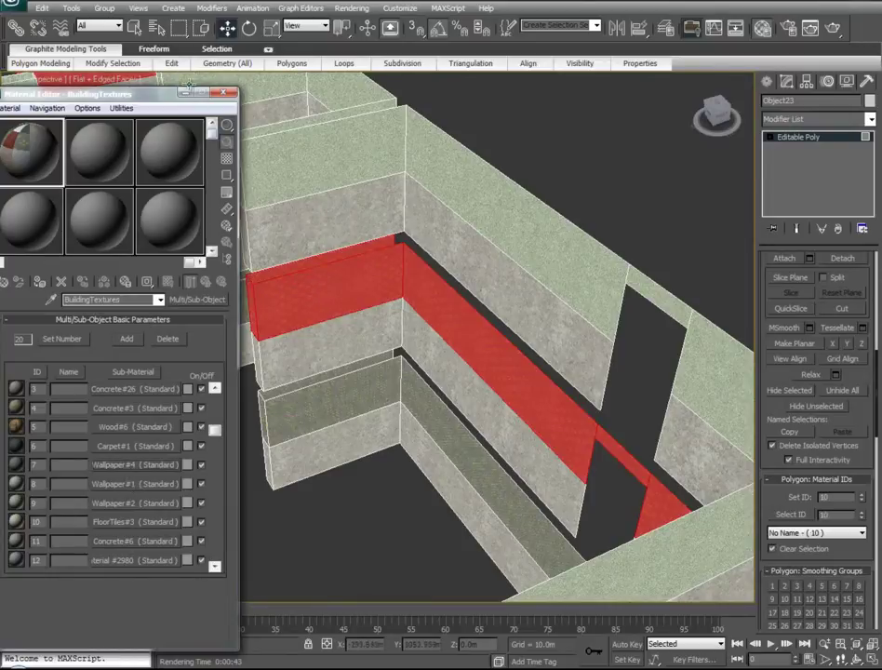
Step: Select the top-floor upper wall panels with material ID 7, assign them FloorTiles#3, put the material editor away and clear the selection
click(484, 181)
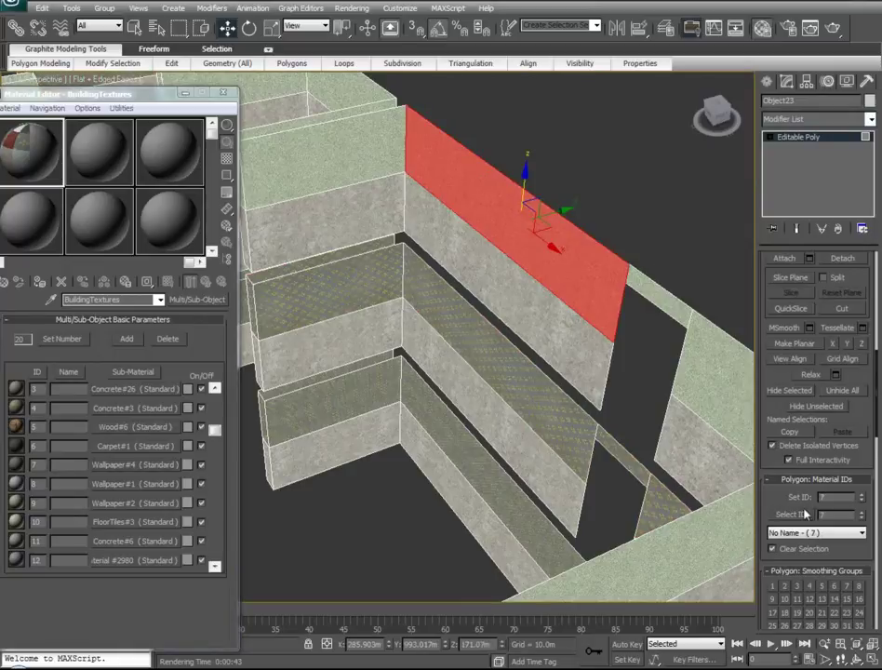
click(789, 514)
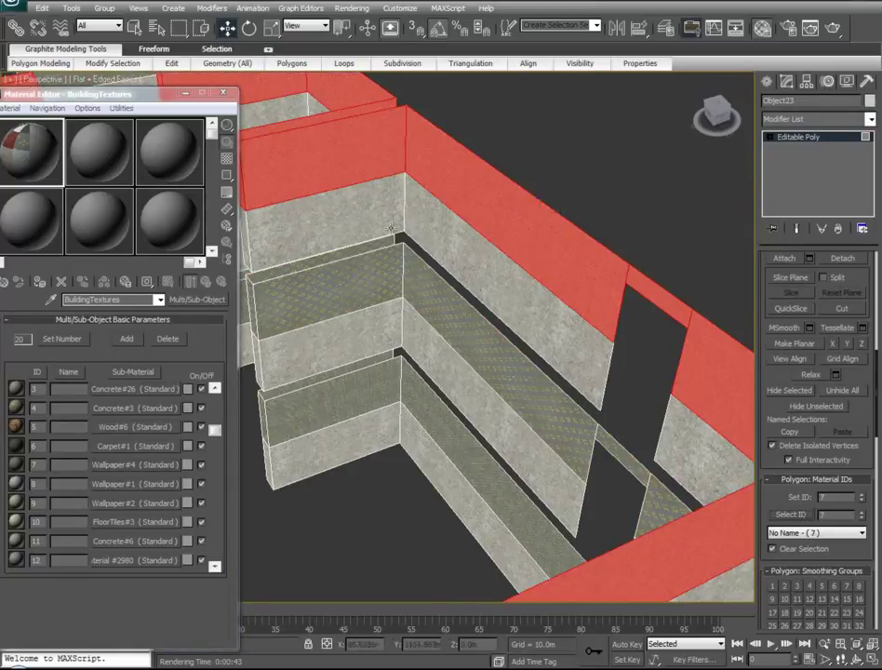
middle_drag(302, 260, 550, 419)
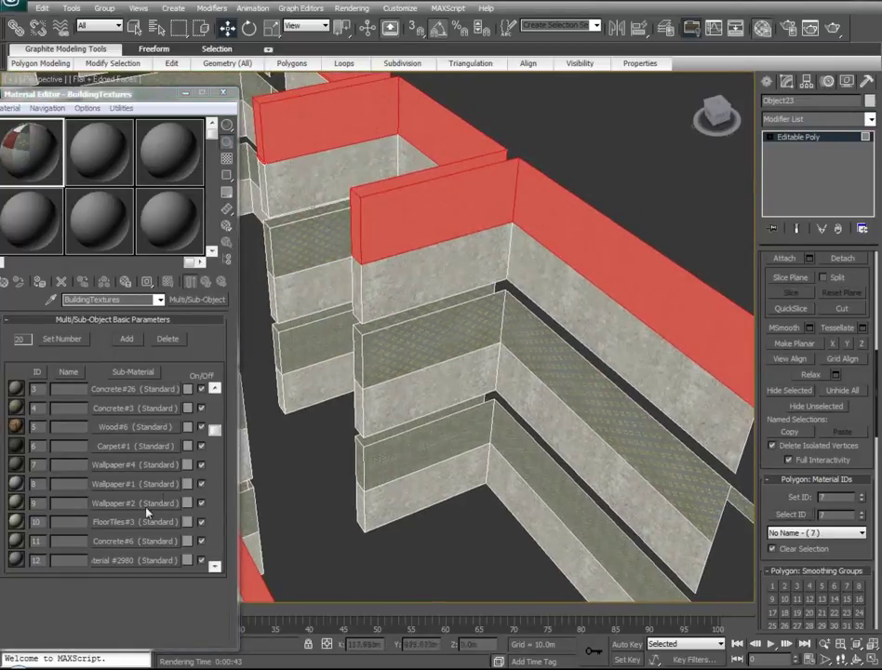
drag(125, 469, 526, 201)
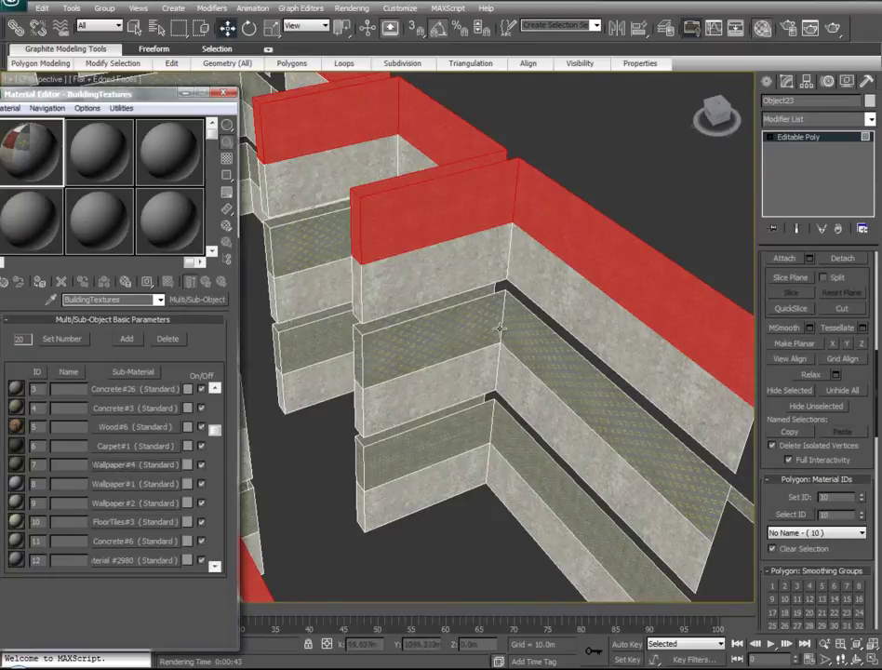
click(191, 95)
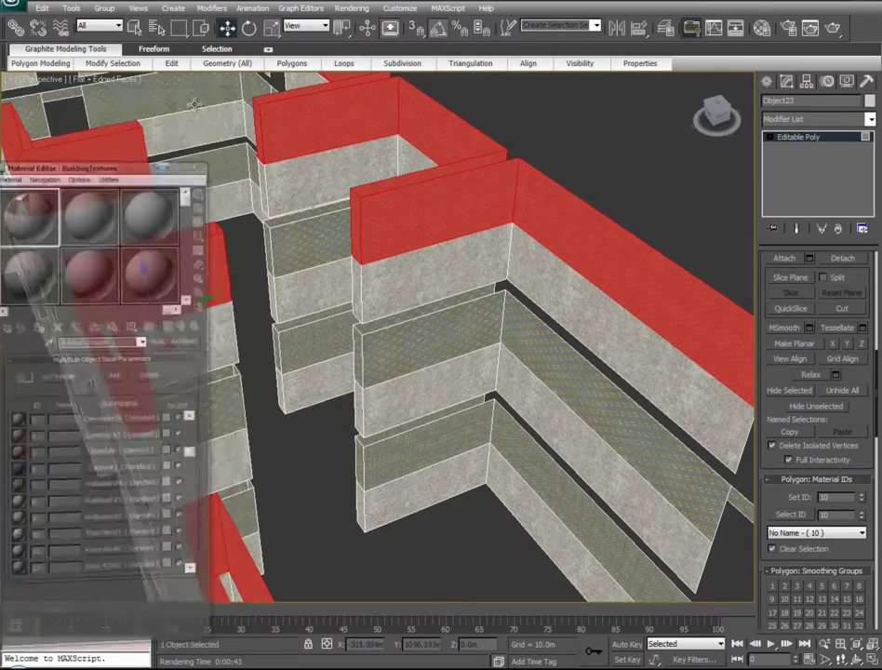
alt+middle_drag(426, 406, 337, 247)
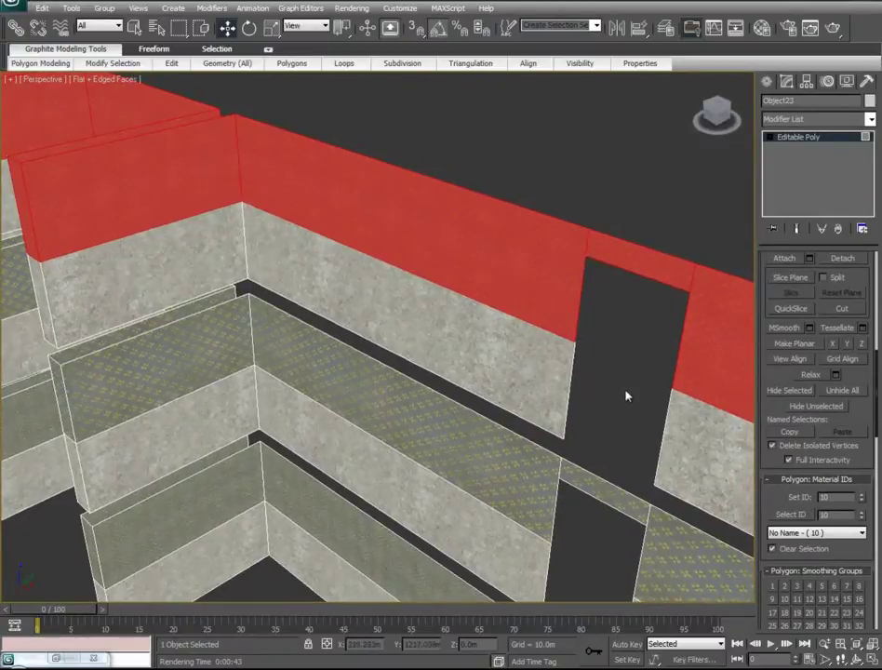
click(626, 397)
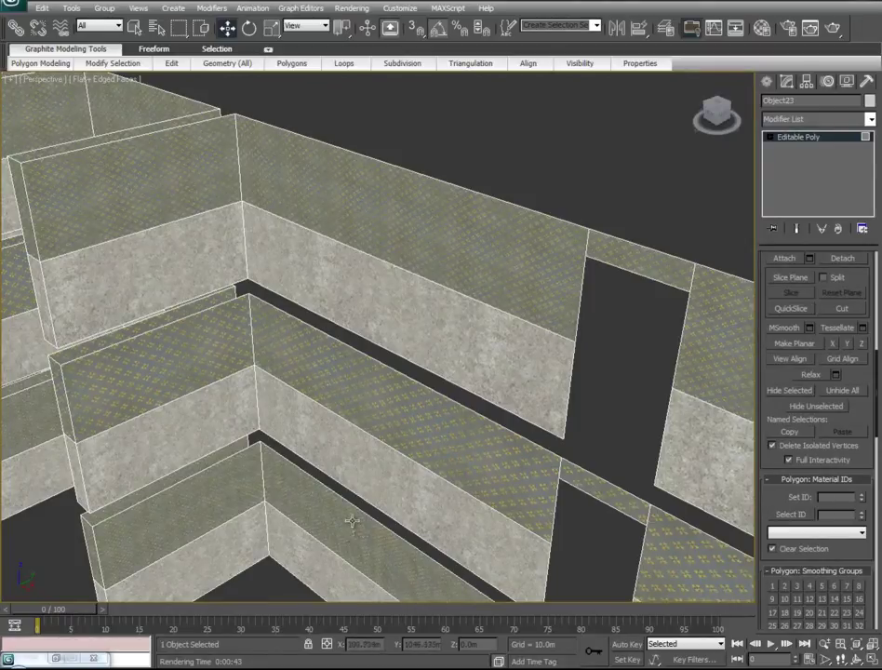
Step: Select all polygons with material ID 10 and apply a UVW Mapping modifier set to Box
click(404, 217)
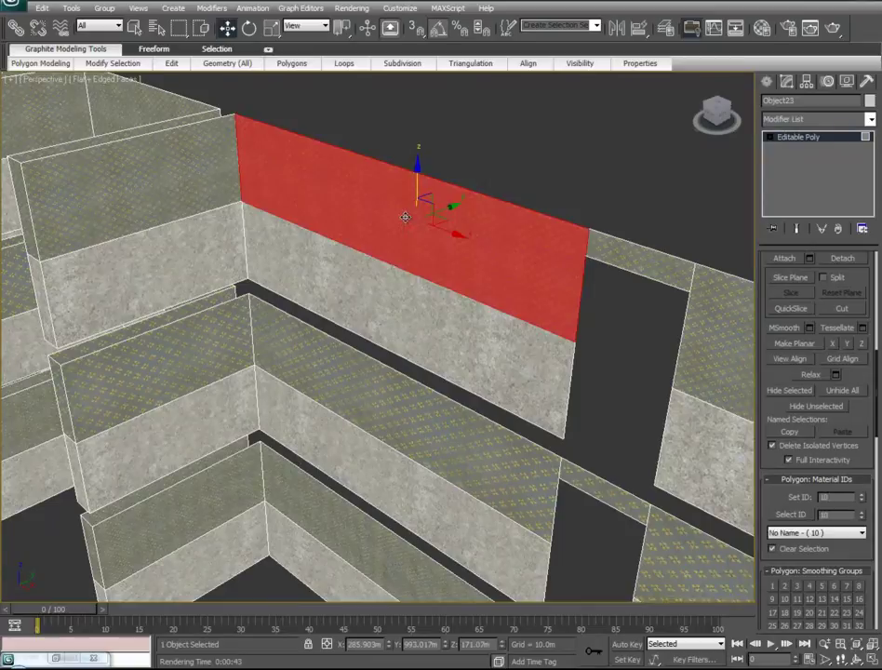
scroll(806, 498, down, 1)
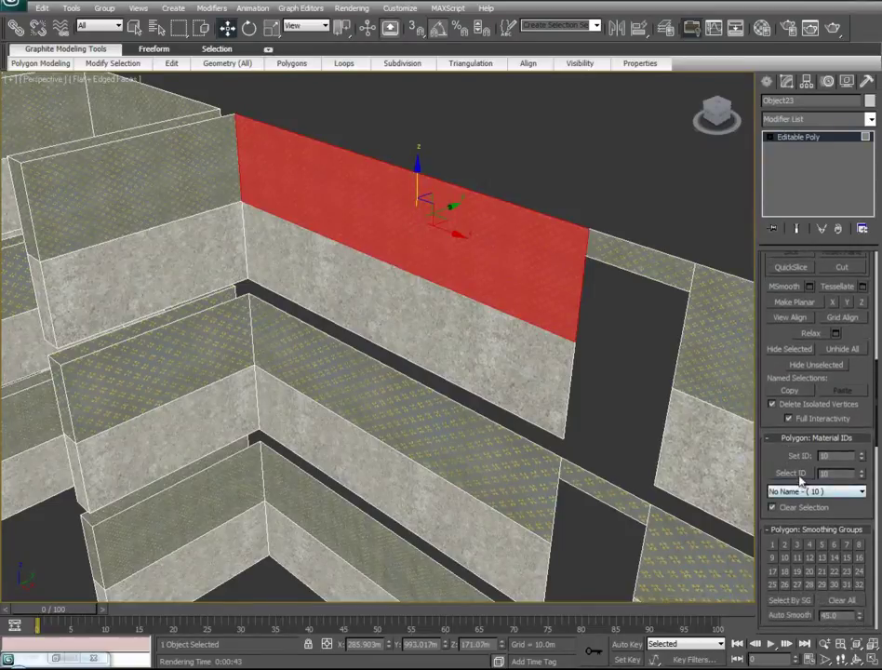
click(790, 474)
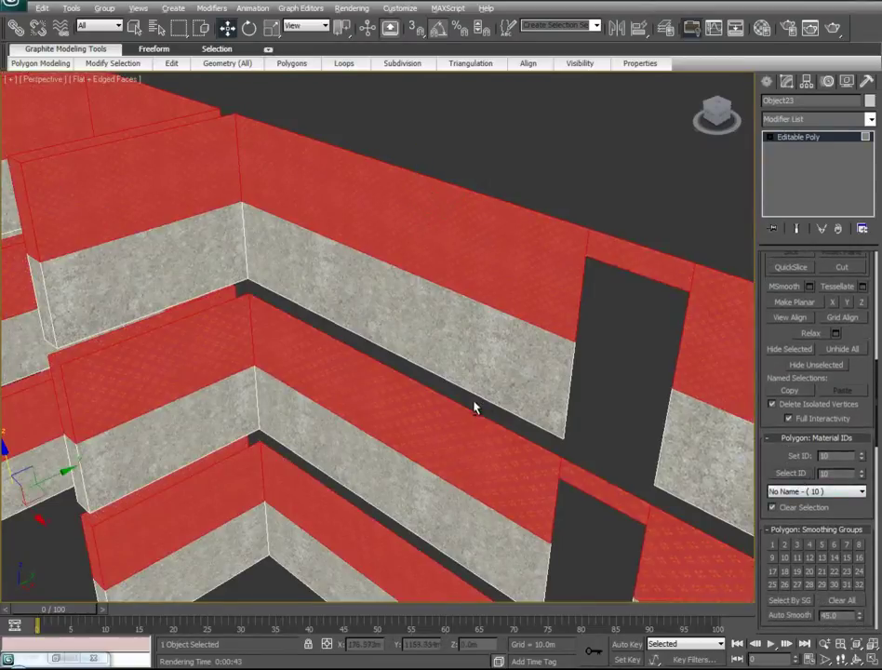
click(870, 119)
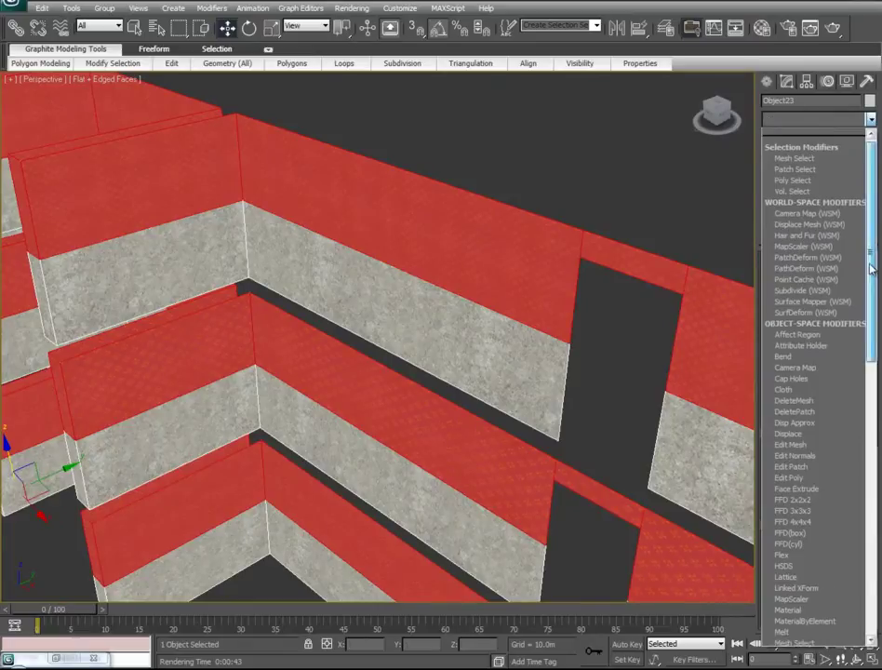
scroll(870, 269, down, 15)
click(775, 532)
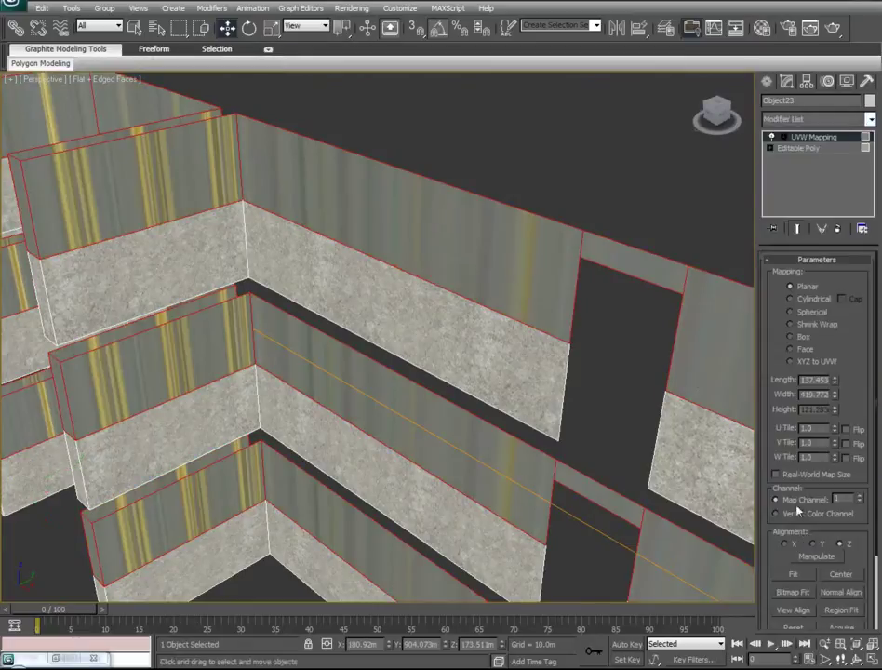
click(797, 337)
alt+middle_drag(404, 272, 679, 430)
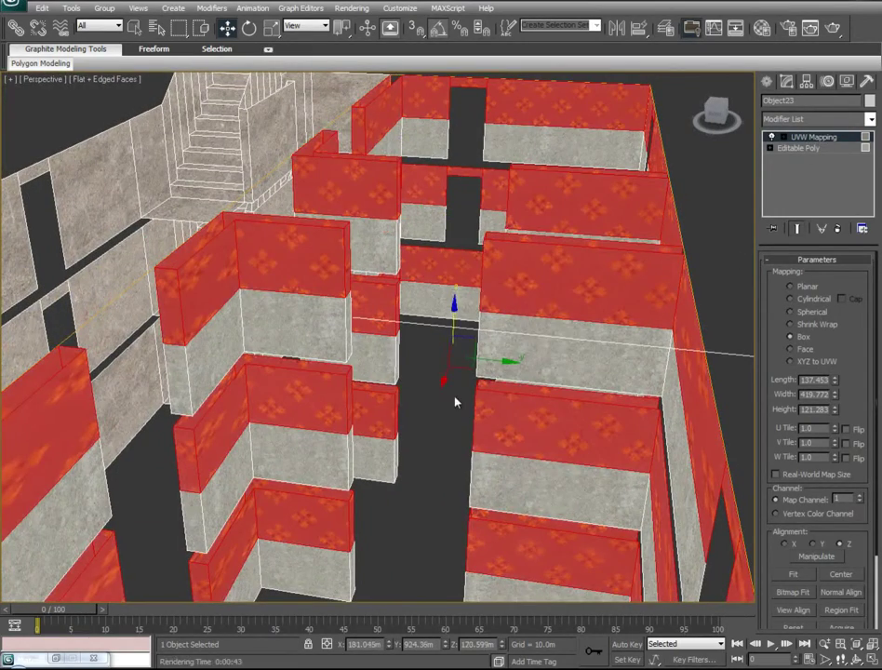
Step: Scale the box mapping gizmo down along X and to about 73% along Y so its plan outline is roughly square
right_click(455, 402)
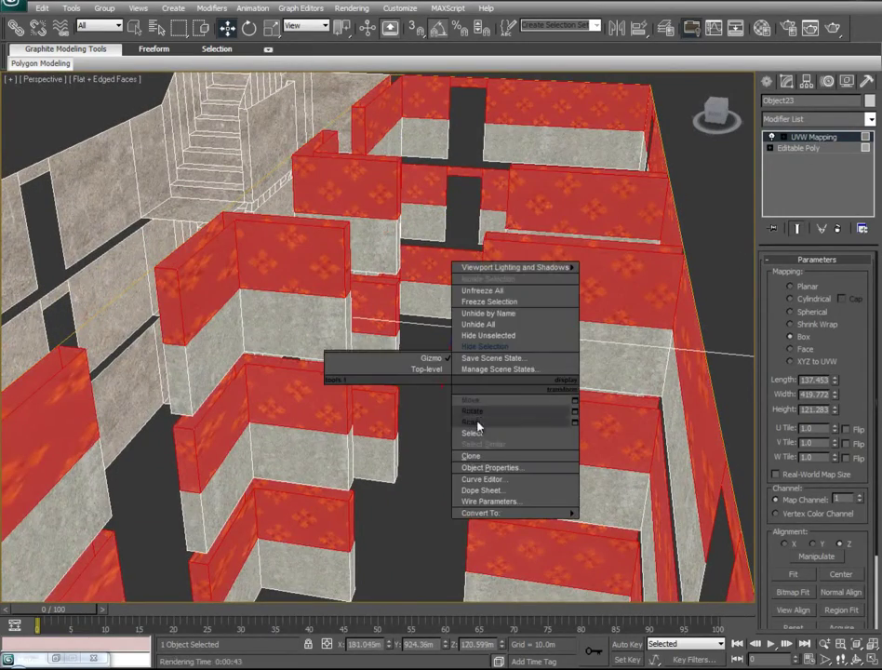
click(474, 475)
alt+middle_drag(605, 347, 360, 341)
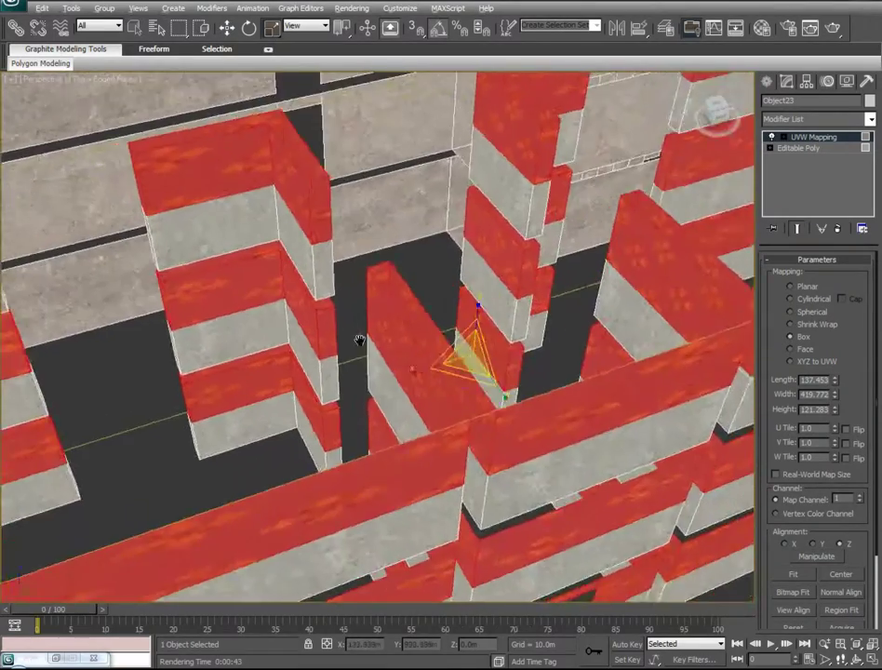
scroll(461, 380, up, 3)
drag(475, 380, 628, 361)
alt+middle_drag(337, 362, 498, 477)
scroll(392, 384, down, 5)
alt+middle_drag(392, 385, 309, 289)
key(t)
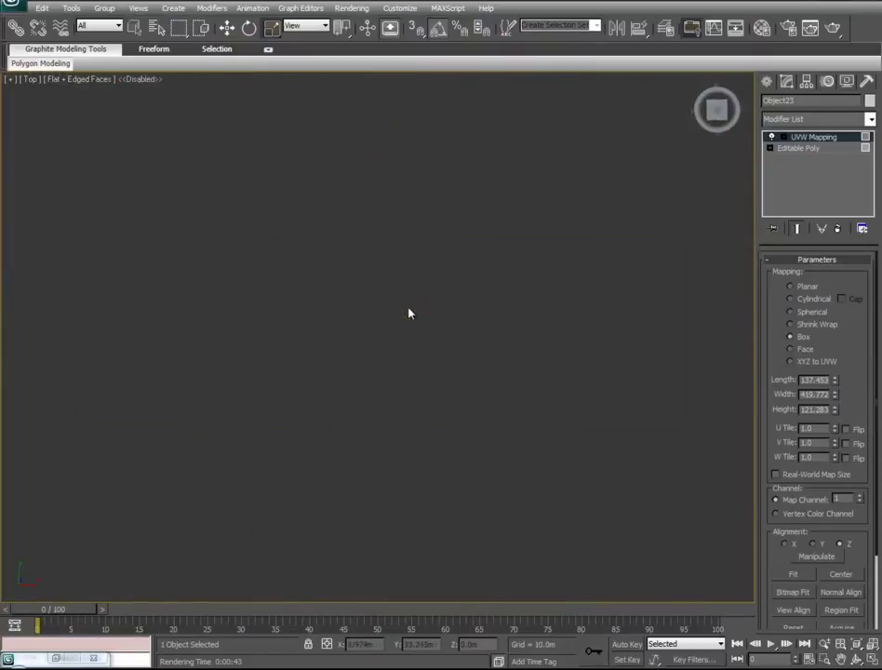
scroll(378, 270, down, 4)
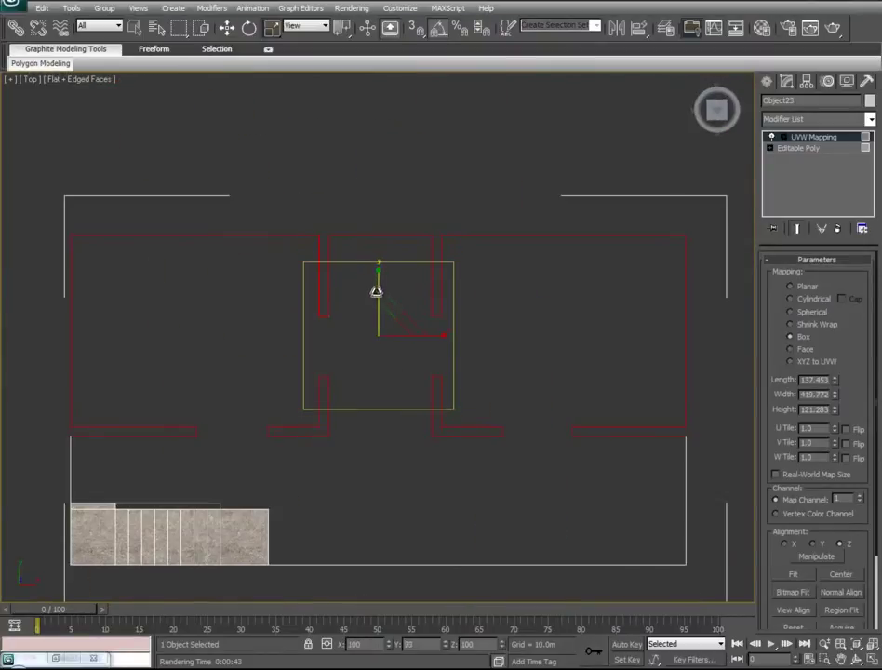
Step: Even out the gizmo's proportions in the front and left views, stretching its horizontal side to about 104% in the left view
key(f)
key(z)
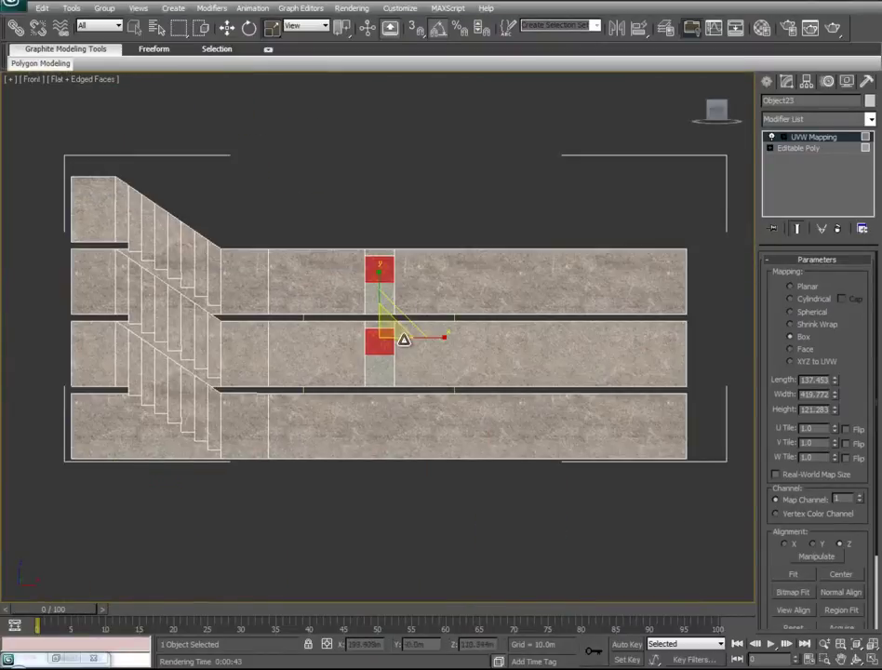
key(alt+x)
mouse_move(379, 274)
mouse_down()
mouse_move(381, 305)
mouse_move(381, 287)
mouse_up()
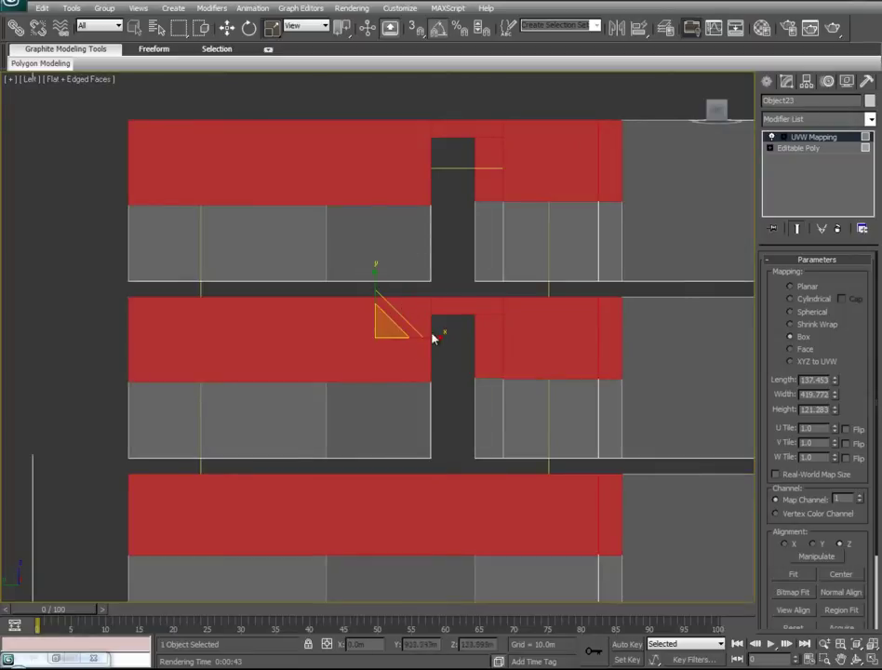
drag(433, 338, 439, 341)
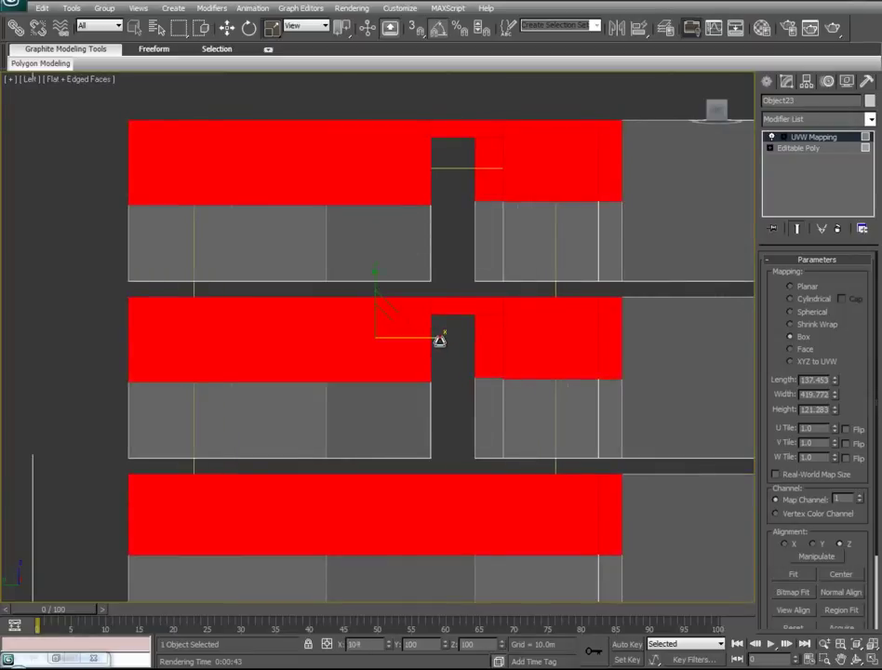
Step: Scale the mapping gizmo uniformly to about 13% in the perspective view
key(p)
alt+middle_drag(511, 304, 373, 346)
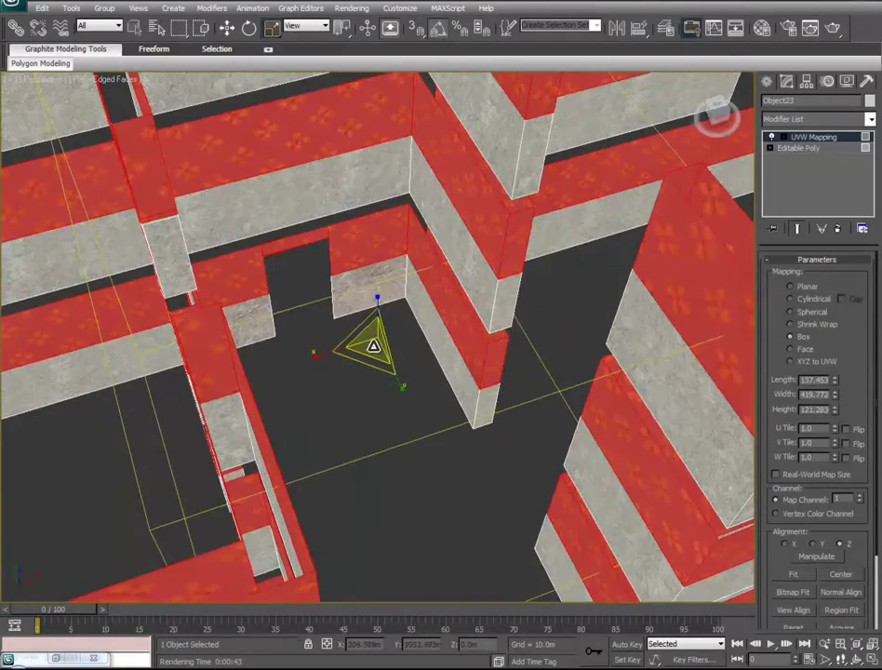
drag(375, 337, 496, 96)
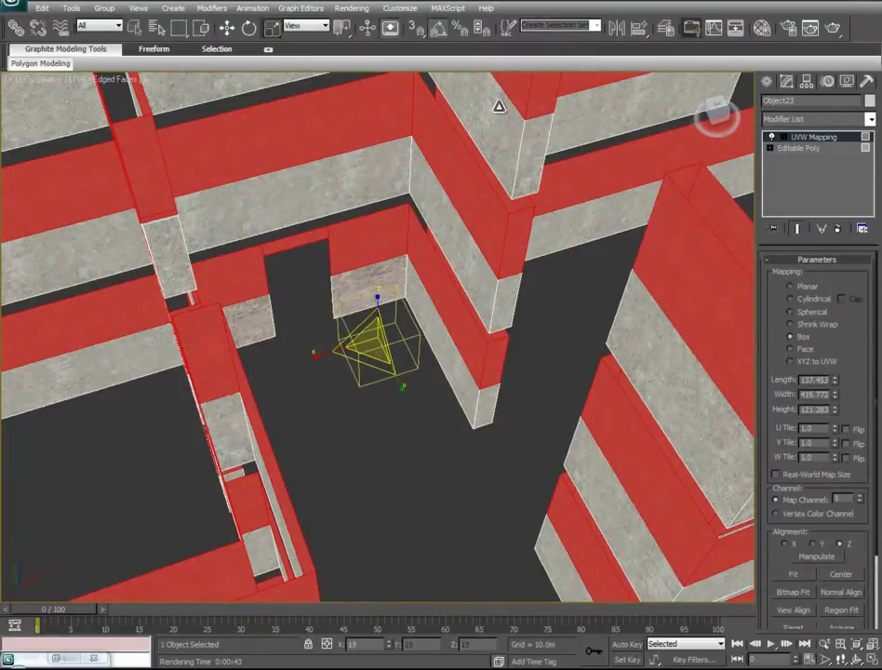
Step: Scale the box mapping gizmo uniformly to about 55% and collapse the UVW Mapping modifier into the Editable Poly
alt+middle_drag(584, 340, 551, 279)
middle_drag(551, 279, 504, 371)
scroll(576, 188, down, 5)
scroll(575, 170, up, 3)
drag(472, 331, 472, 381)
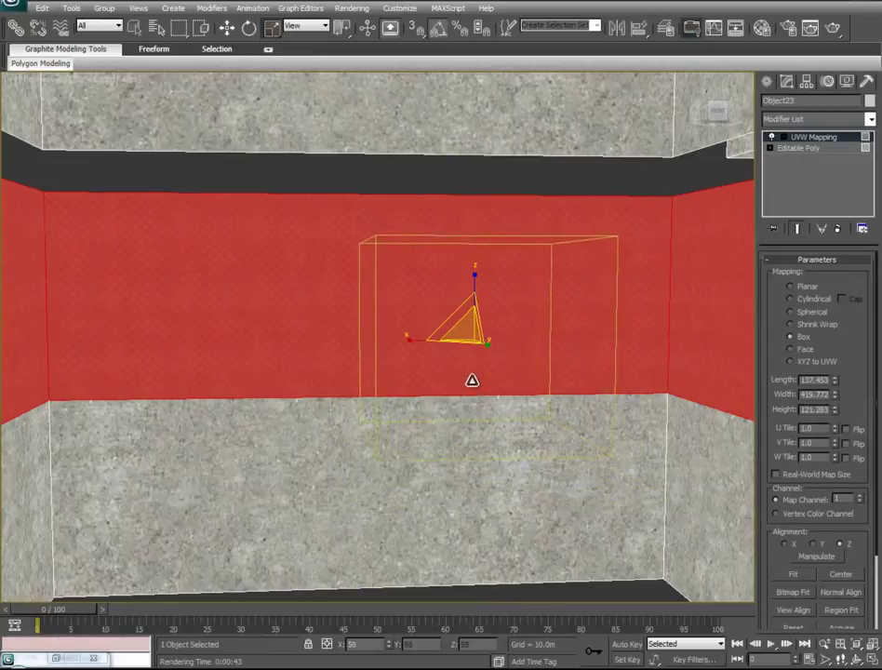
right_click(817, 147)
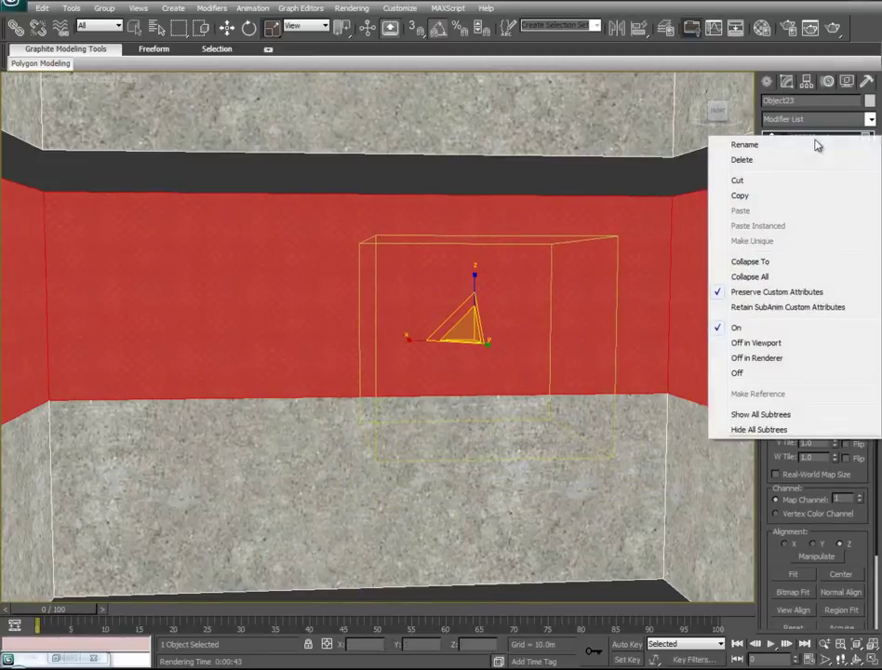
click(770, 264)
Step: Select all polygons that have material ID 1, covering the plain side walls and the staircase
middle_drag(615, 281, 378, 177)
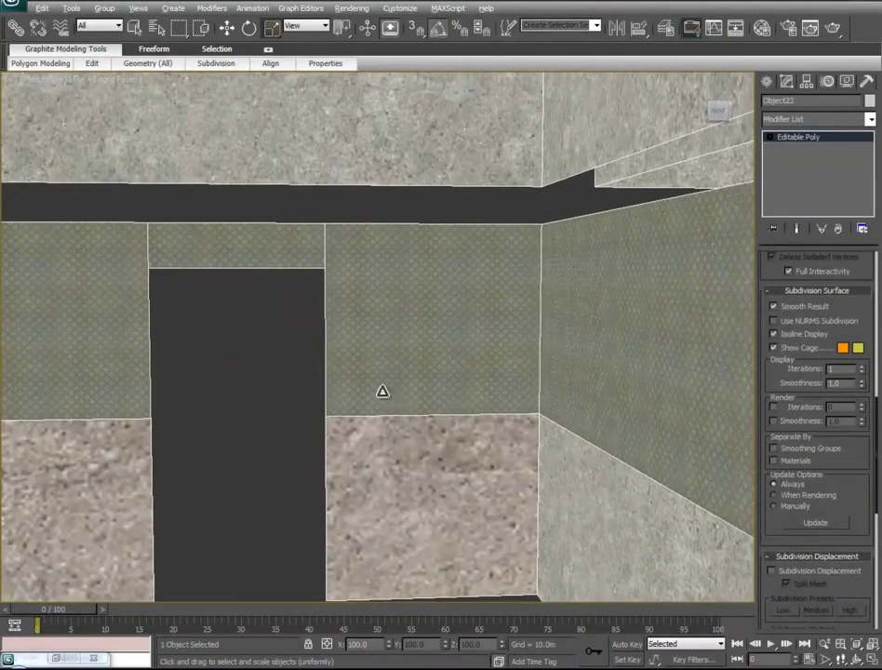
alt+middle_drag(403, 430, 589, 350)
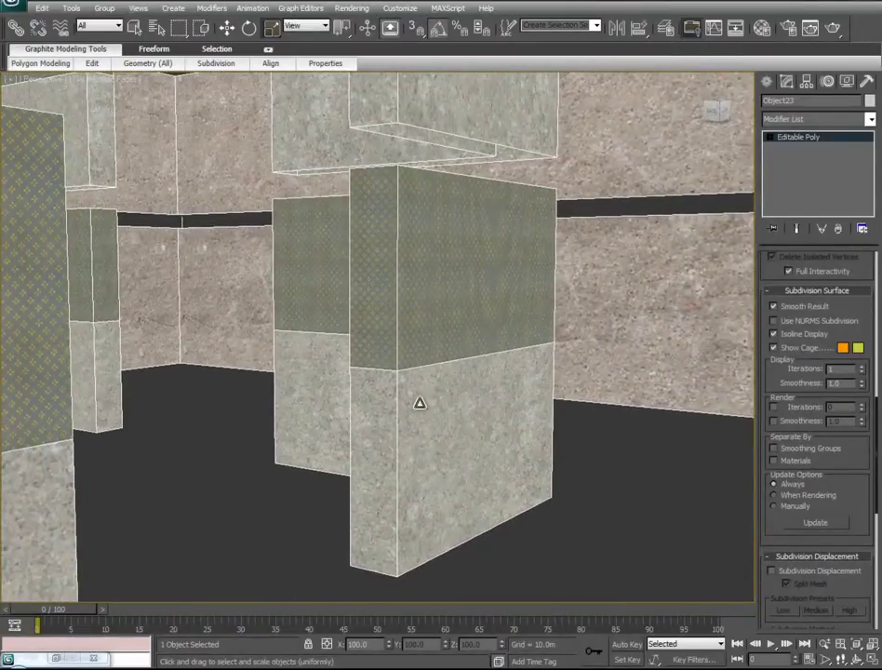
middle_drag(679, 331, 383, 510)
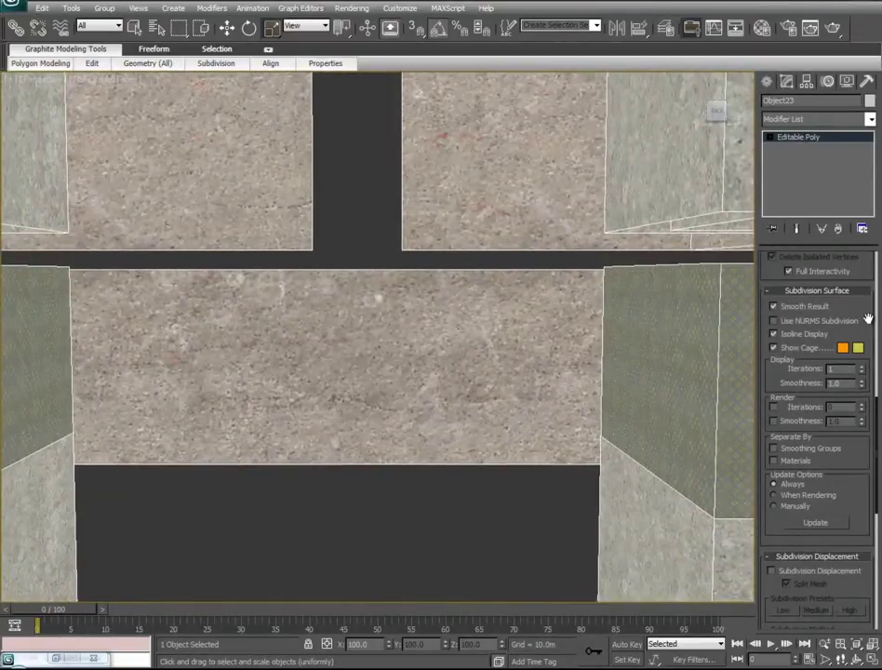
scroll(867, 319, up, 10)
click(831, 276)
click(452, 338)
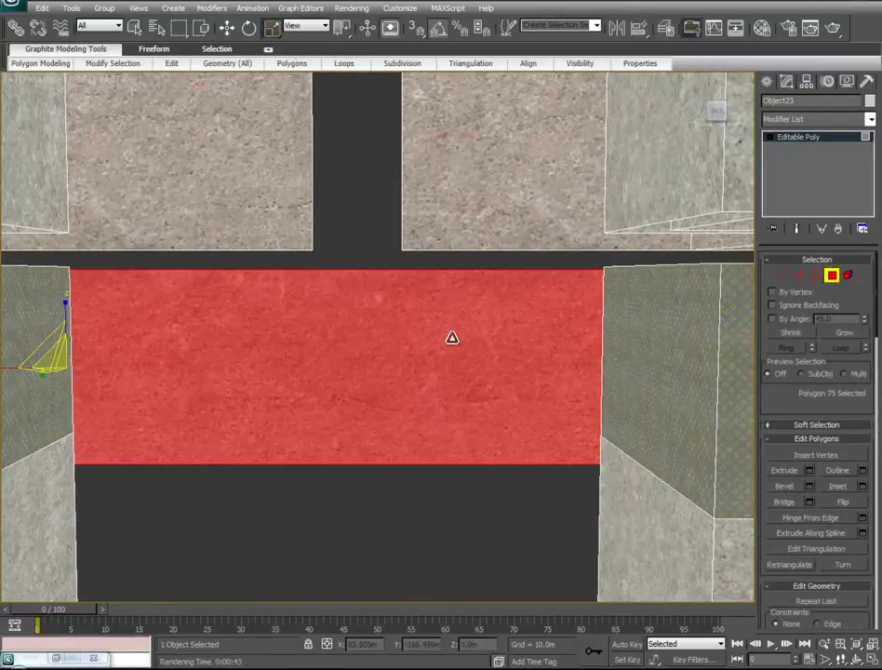
scroll(861, 284, down, 10)
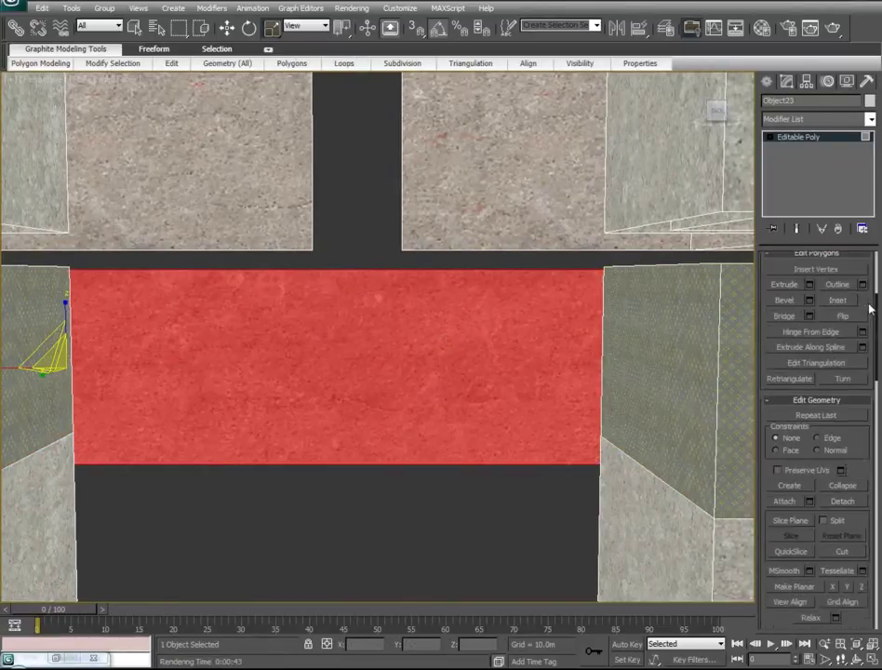
scroll(790, 503, down, 2)
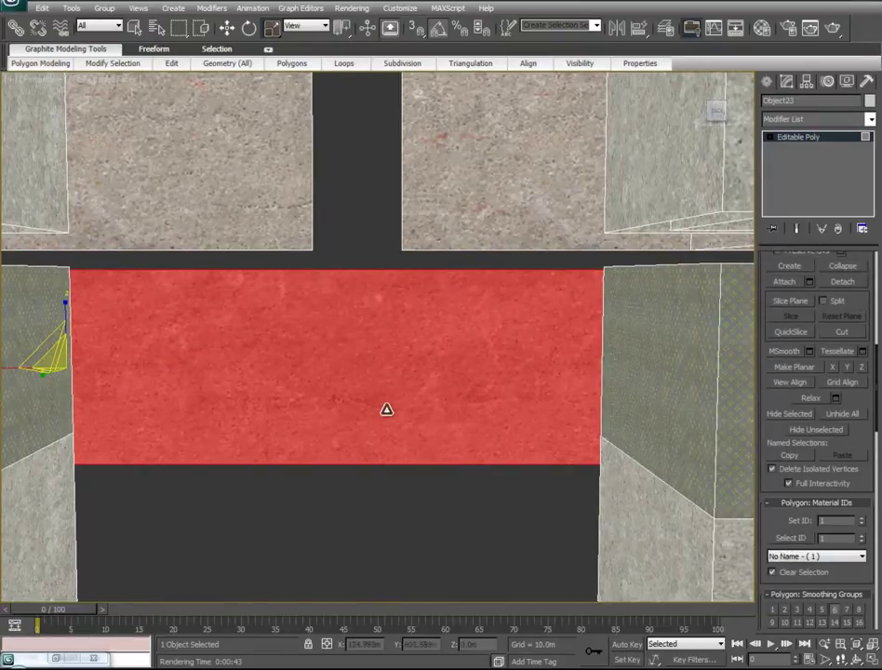
scroll(411, 477, down, 10)
alt+middle_drag(360, 337, 536, 475)
click(790, 538)
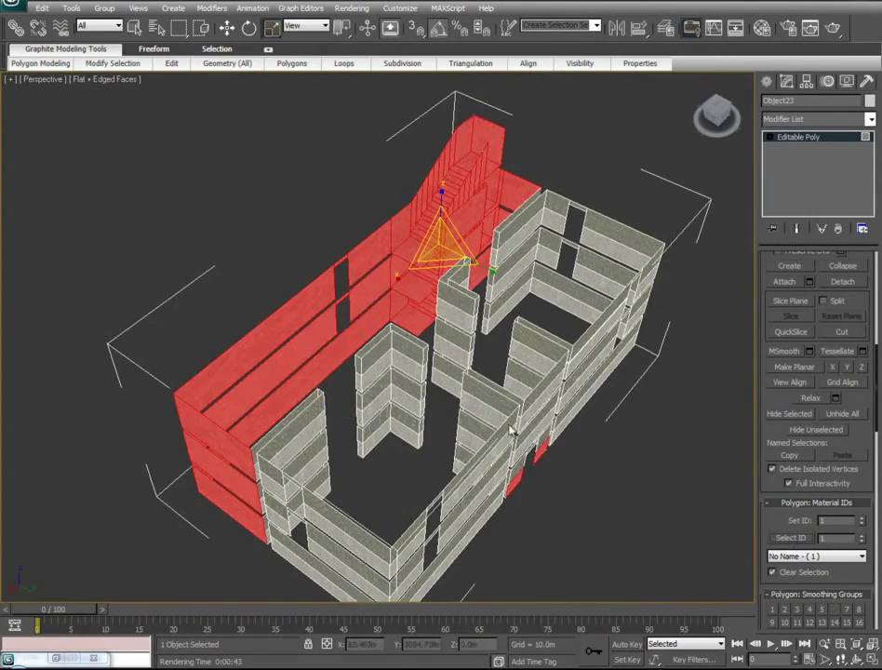
Step: Assign material ID 11, the Concrete#6 sub-material, to the selected side-wall and staircase polygons and clear the selection
alt+middle_drag(382, 386, 195, 396)
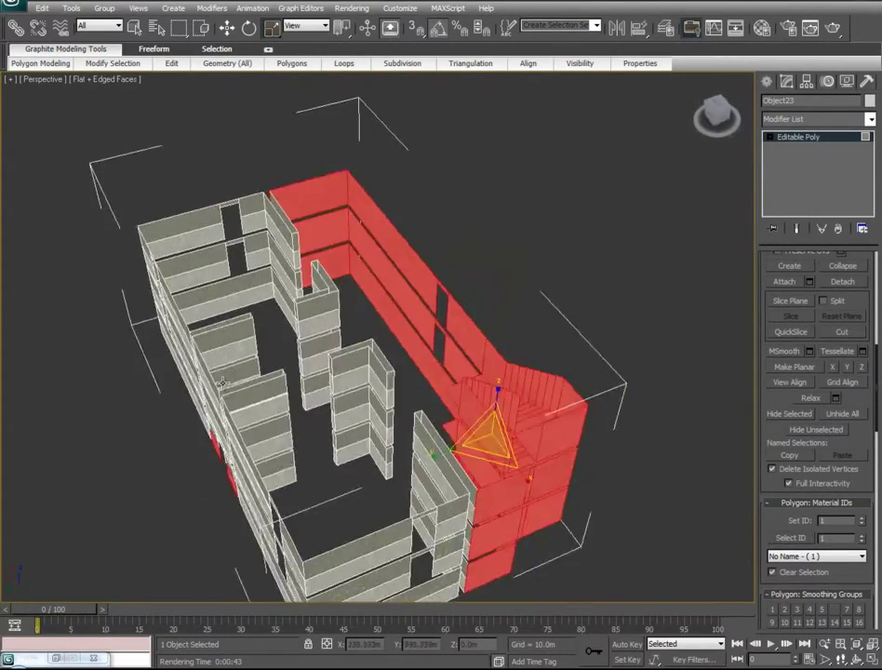
scroll(363, 385, up, 5)
alt+middle_drag(426, 348, 465, 307)
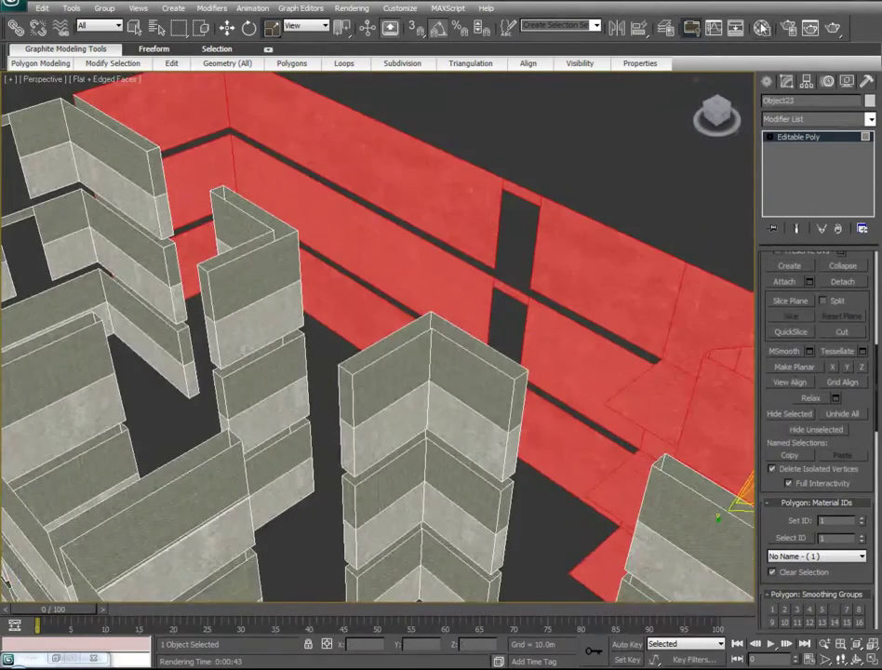
key(m)
drag(109, 544, 427, 190)
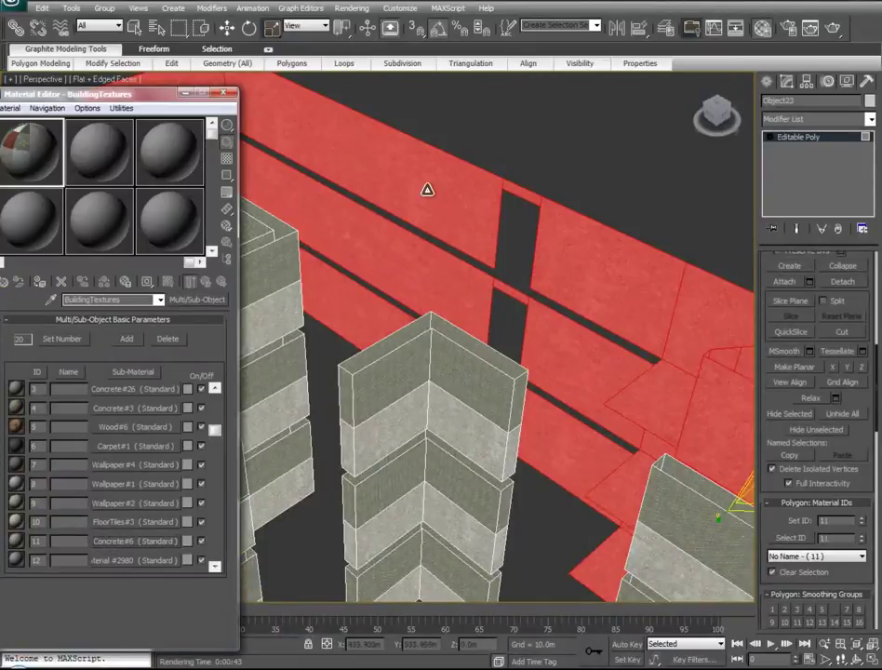
click(186, 95)
click(527, 122)
Step: Select the polygons with material ID 11 and apply a UVW Map modifier set to Box mapping
alt+middle_drag(304, 397, 370, 420)
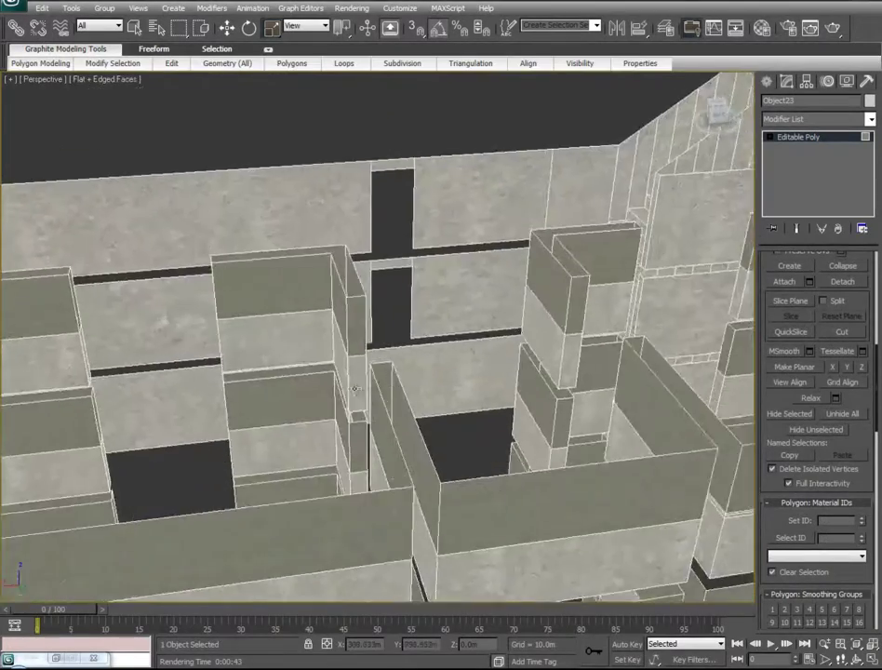
scroll(384, 384, up, 5)
alt+middle_drag(299, 440, 484, 503)
click(506, 382)
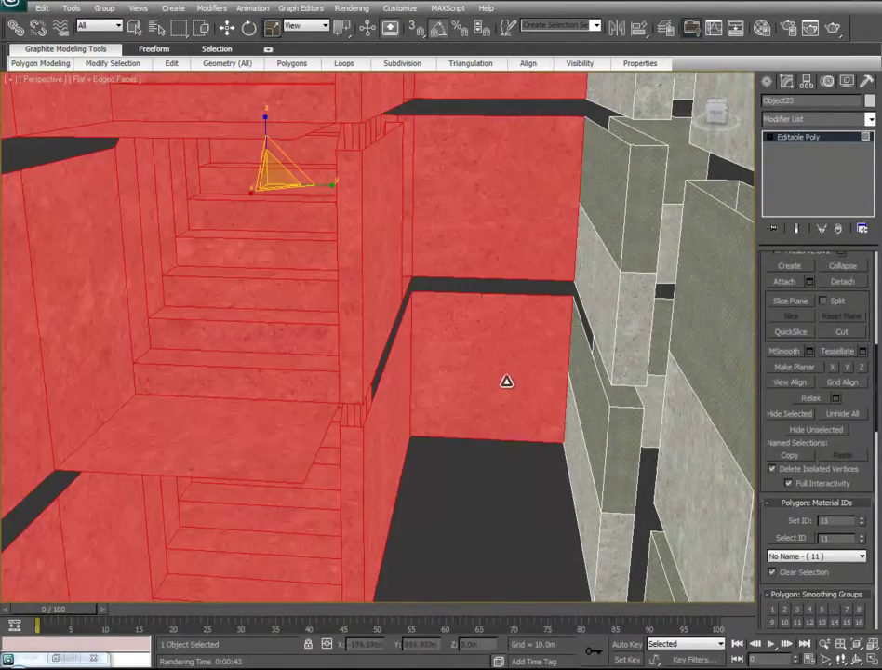
click(871, 119)
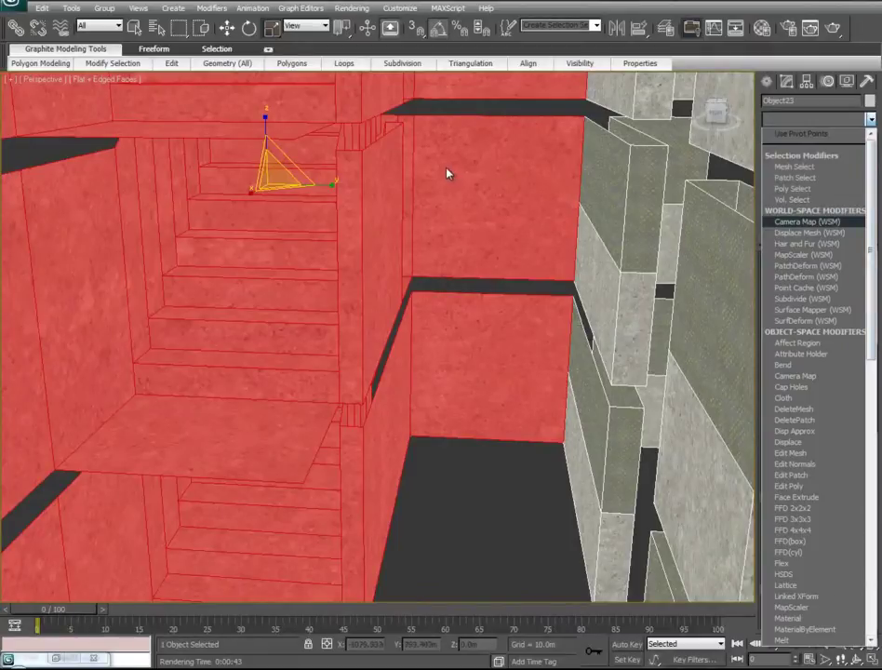
scroll(852, 339, down, 18)
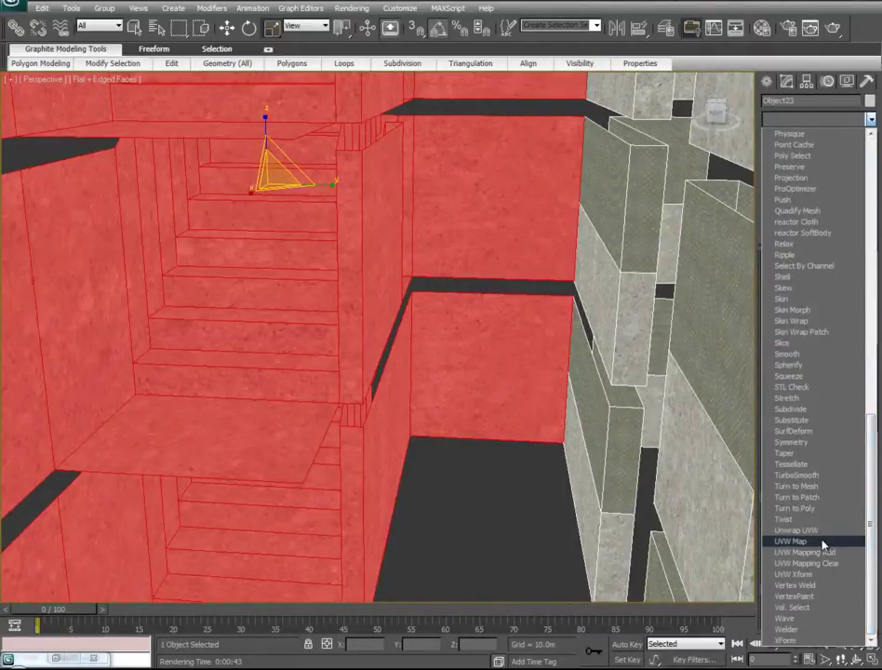
click(801, 542)
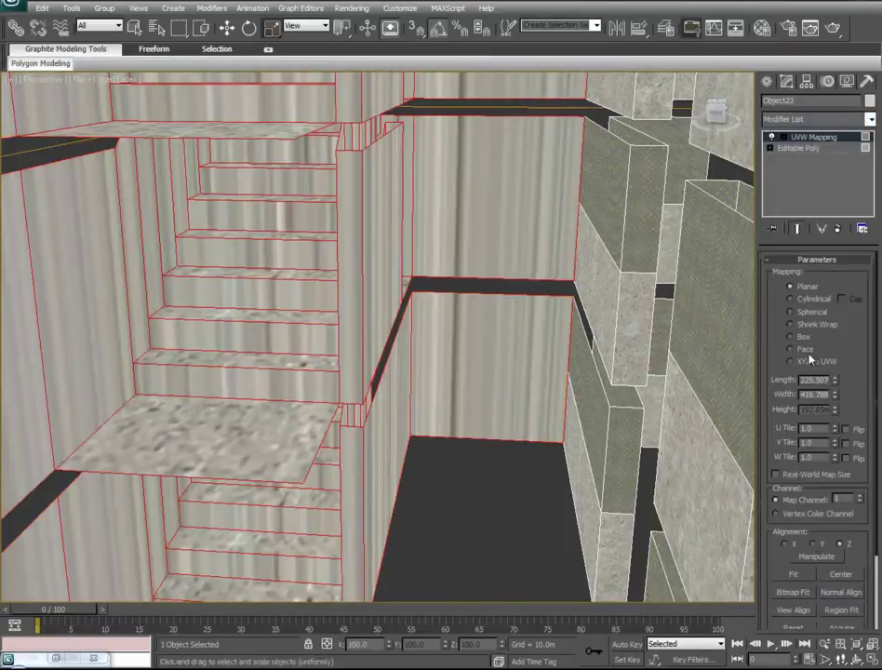
click(797, 338)
click(807, 138)
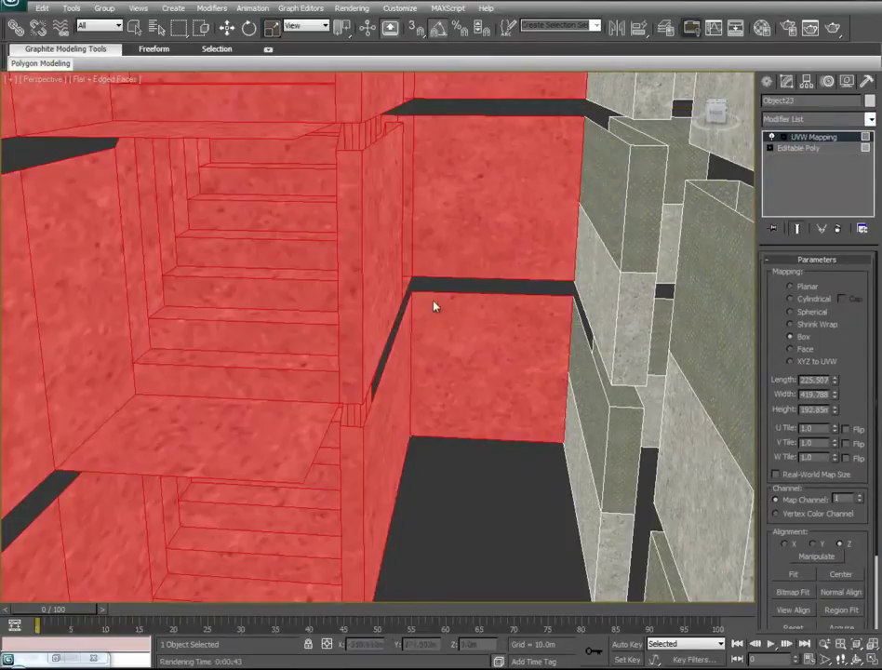
Step: Scale the box mapping gizmo along its individual axes so its sides are roughly equal in proportion
alt+middle_drag(435, 305, 408, 379)
scroll(408, 380, down, 6)
scroll(468, 352, up, 4)
alt+middle_drag(470, 353, 388, 414)
drag(381, 484, 460, 458)
mouse_move(472, 511)
mouse_down()
mouse_move(451, 497)
mouse_move(458, 505)
mouse_up()
scroll(447, 501, down, 3)
alt+middle_drag(446, 502, 518, 435)
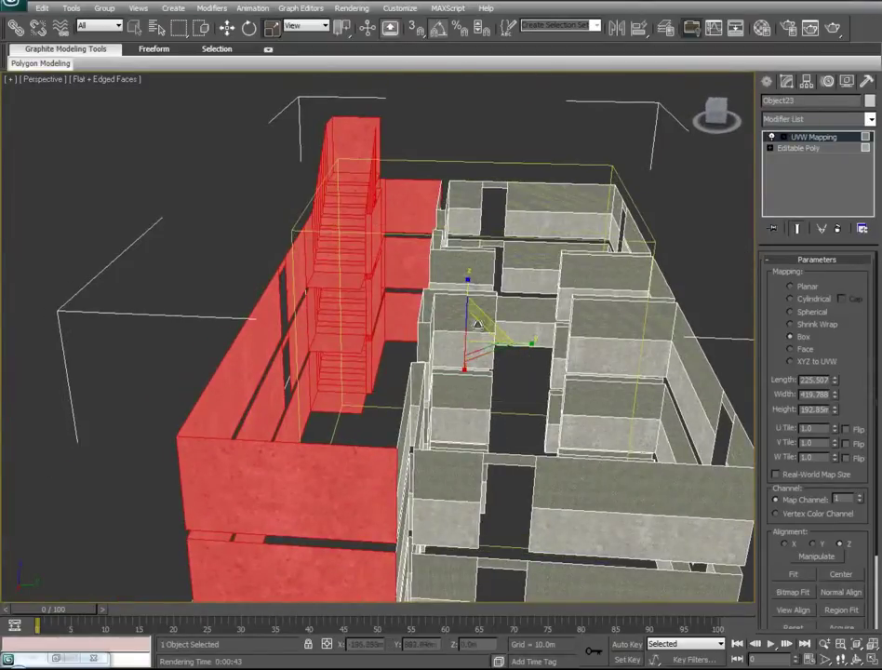
Step: Scale the mapping gizmo uniformly to about 30%, fine-tune its size close to the walls, and collapse the modifier into the Editable Poly
drag(472, 334, 563, 503)
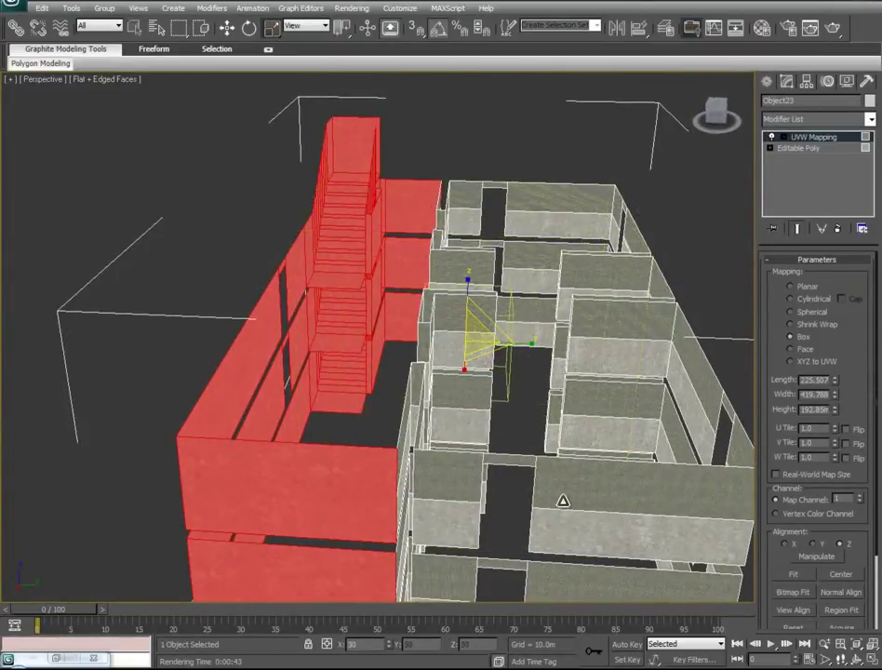
mouse_move(503, 367)
alt+middle_down()
mouse_move(438, 363)
mouse_move(498, 365)
alt+middle_up()
scroll(493, 346, up, 6)
scroll(453, 371, up, 1)
scroll(454, 370, down, 4)
middle_drag(498, 365, 482, 357)
alt+middle_drag(592, 415, 460, 294)
drag(467, 280, 479, 337)
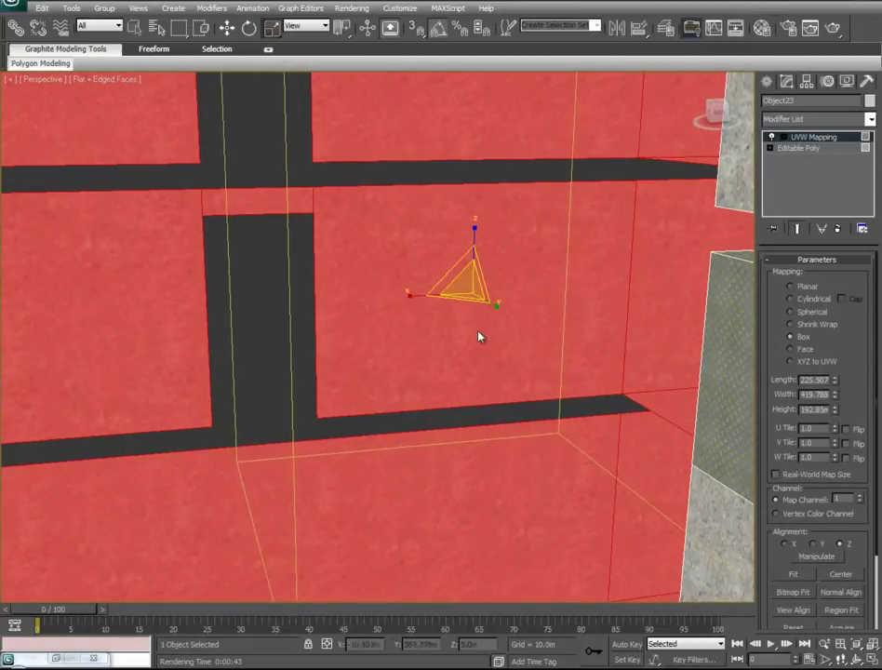
alt+middle_drag(421, 358, 671, 573)
right_click(810, 137)
click(760, 266)
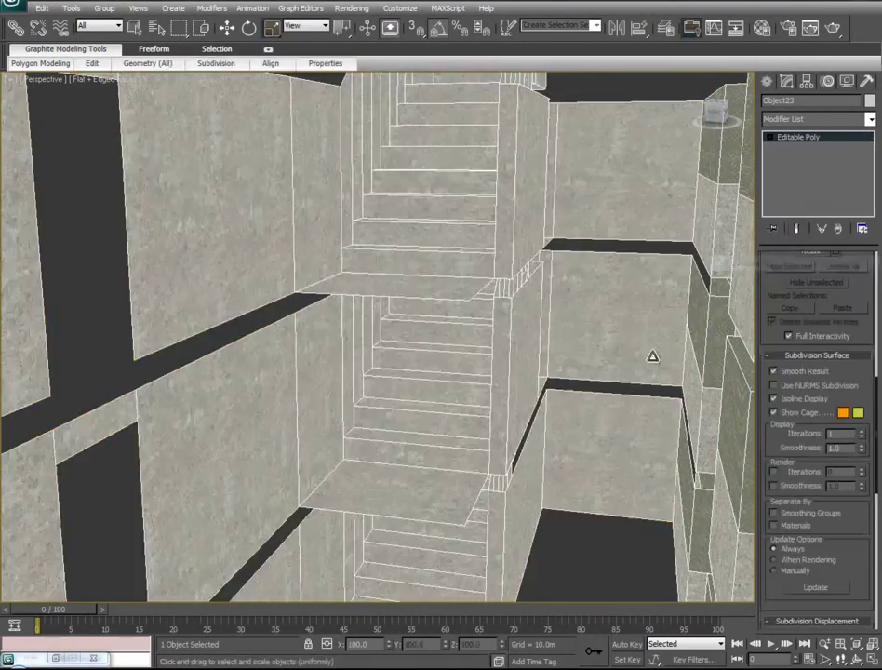
Step: Select all polygons except the stair treads and risers, including the stairwell's side walls and landings, and hide them
middle_drag(639, 390, 489, 259)
middle_drag(425, 297, 486, 531)
scroll(605, 430, down, 5)
alt+middle_drag(630, 433, 545, 422)
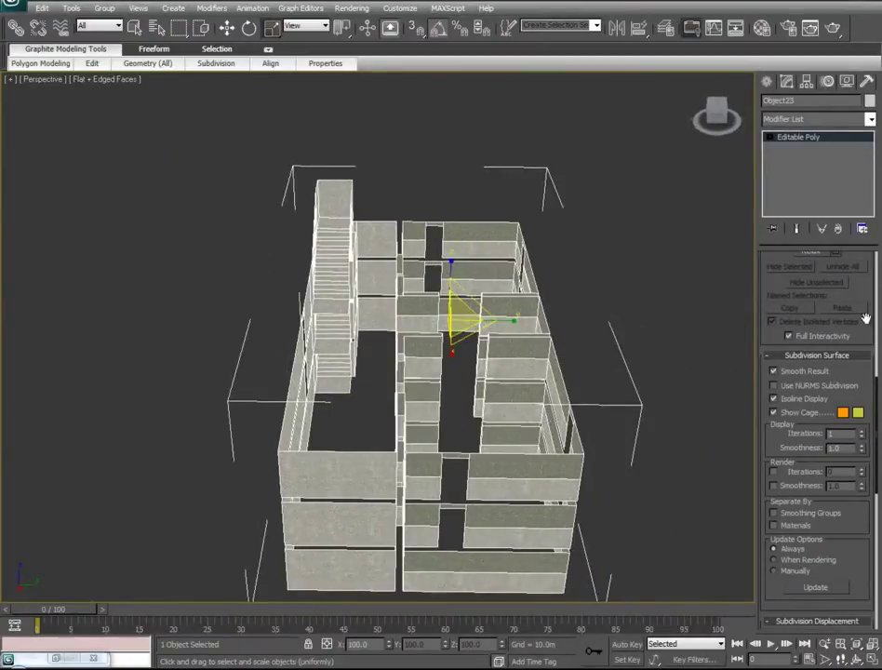
scroll(866, 329, up, 10)
click(831, 275)
drag(633, 173, 386, 635)
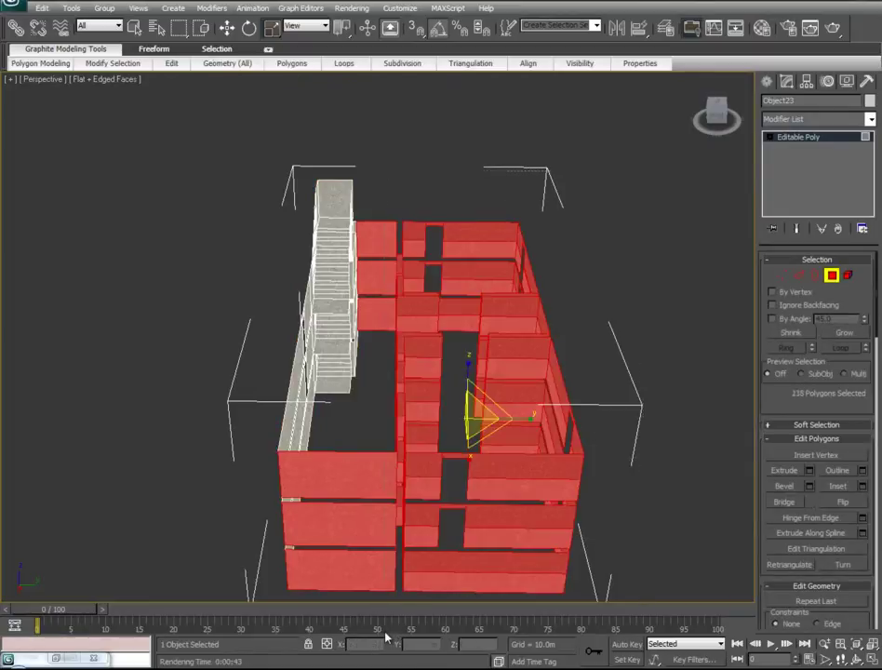
alt+middle_drag(415, 473, 670, 385)
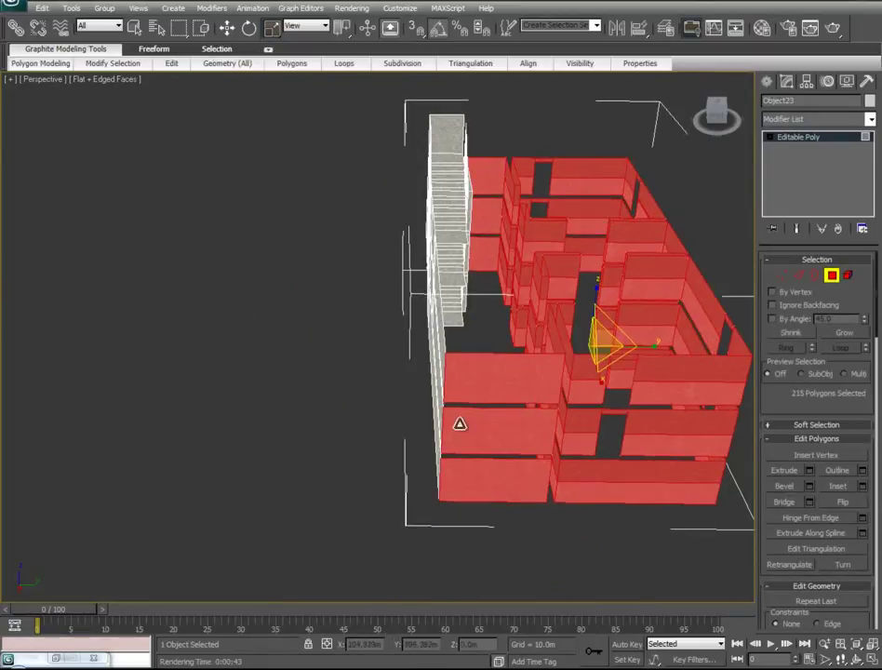
alt+middle_drag(294, 446, 502, 261)
ctrl+drag(446, 105, 275, 429)
ctrl+click(238, 255)
ctrl+click(236, 319)
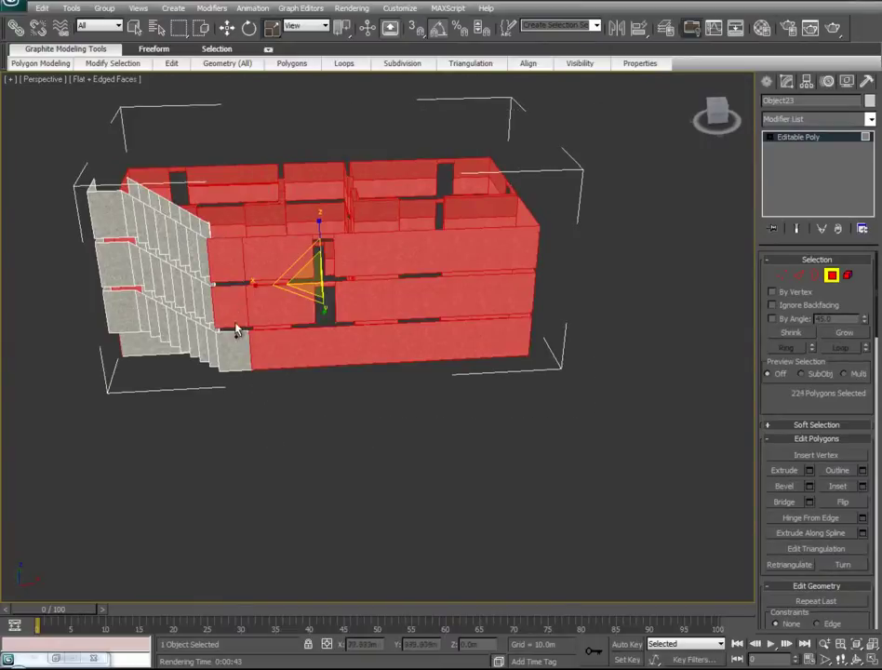
ctrl+click(240, 345)
alt+middle_drag(166, 337, 209, 302)
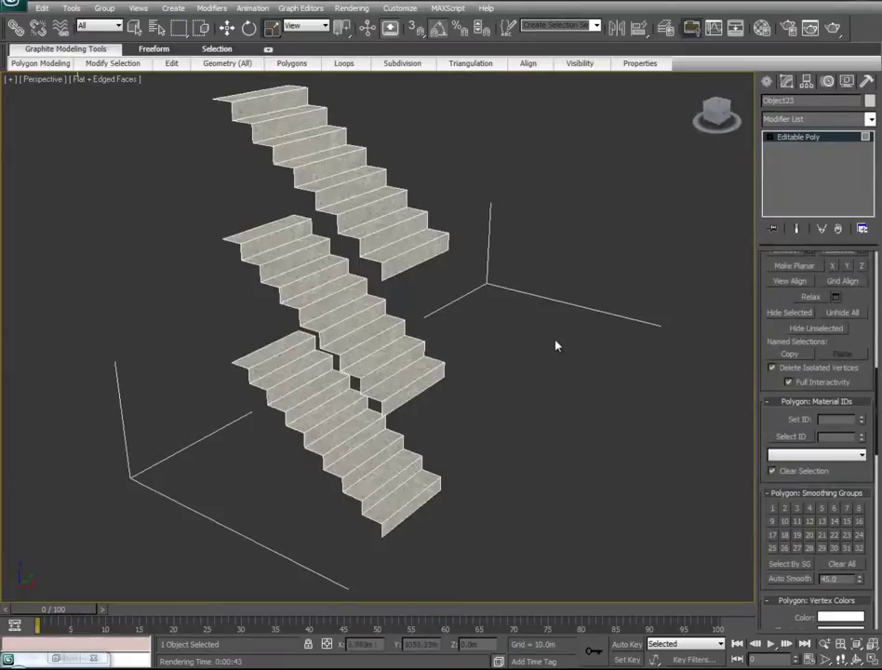
Step: Select all eight riser polygons of the uppermost stair flight
alt+middle_drag(579, 281, 446, 400)
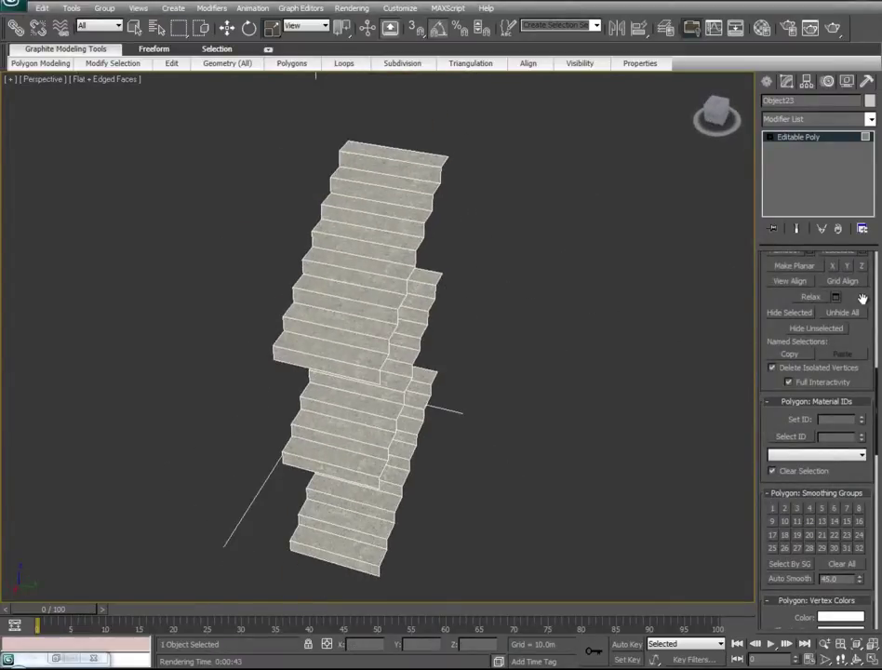
scroll(863, 298, up, 10)
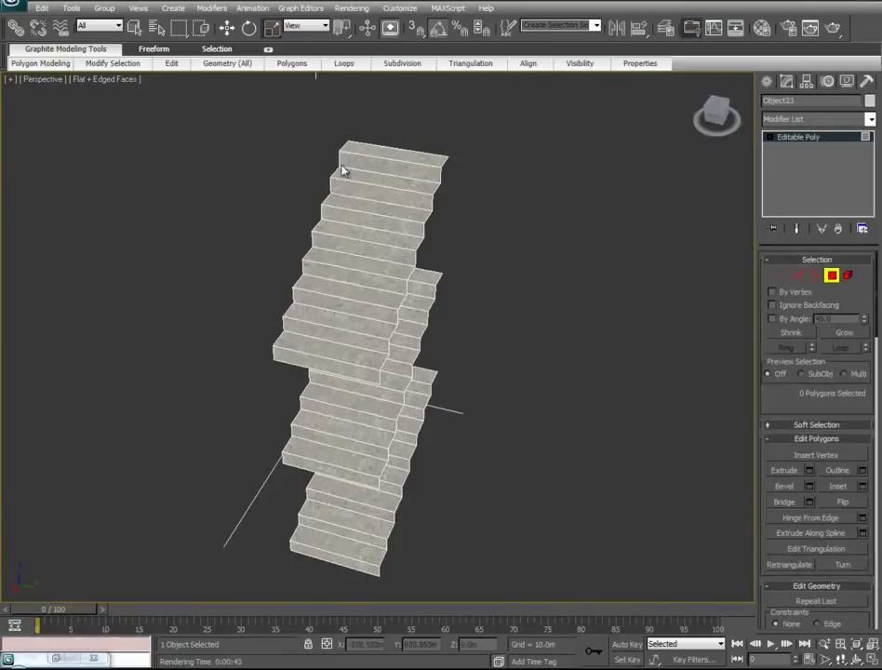
click(391, 164)
ctrl+click(392, 194)
ctrl+click(391, 221)
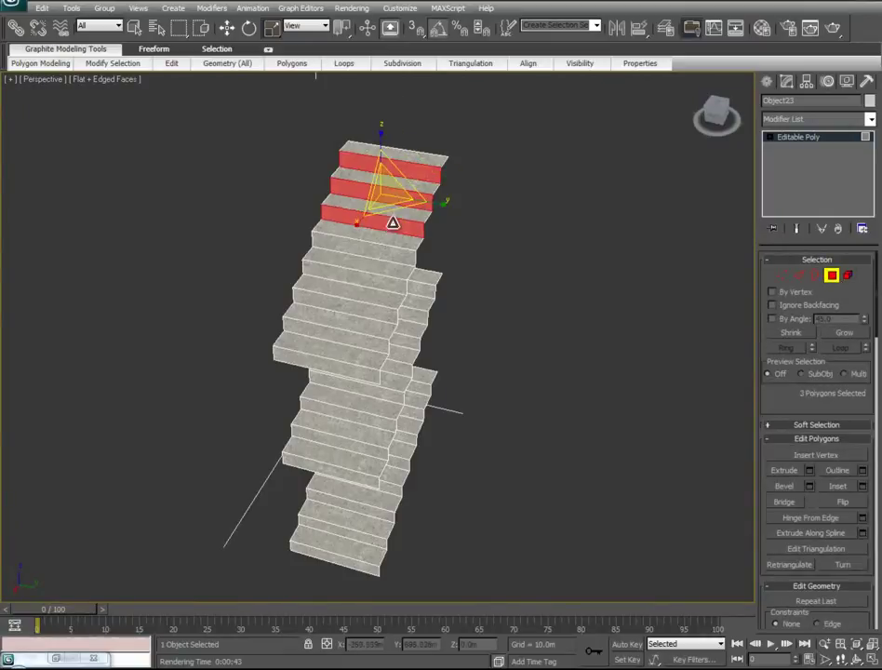
ctrl+click(385, 253)
ctrl+click(376, 282)
ctrl+click(369, 316)
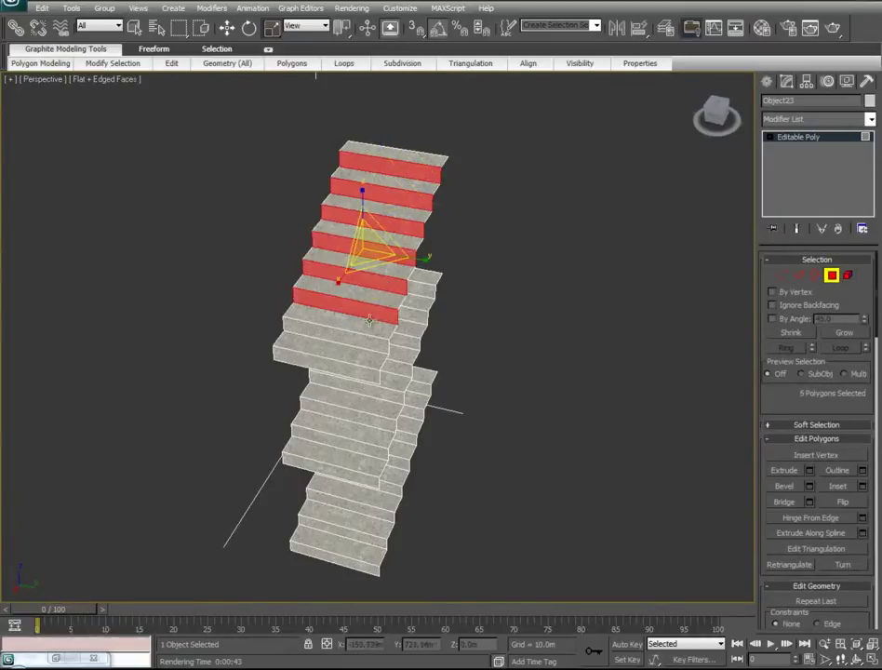
ctrl+click(358, 344)
ctrl+click(354, 363)
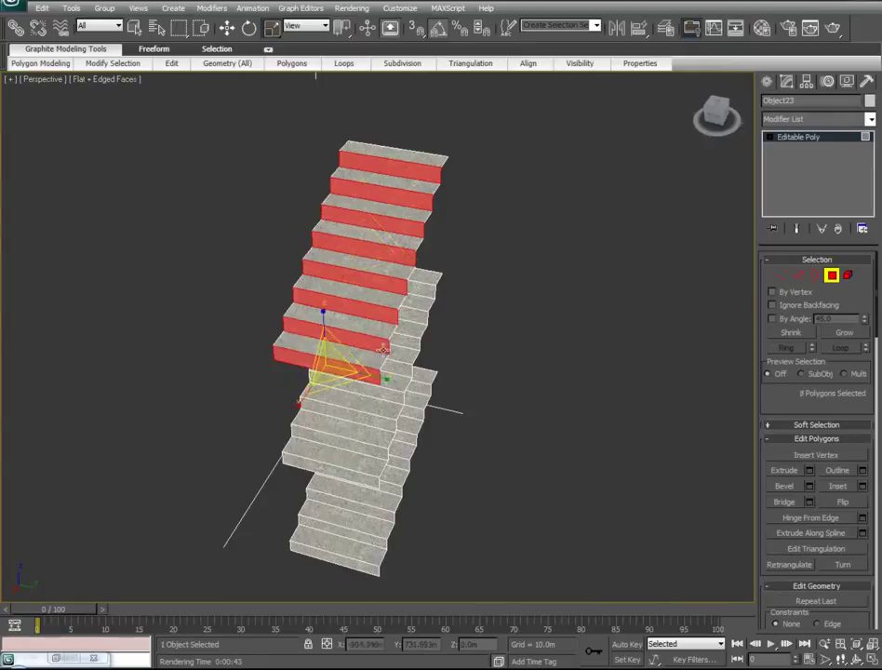
Step: Add all riser polygons of the middle stair flight to the selection
ctrl+click(415, 324)
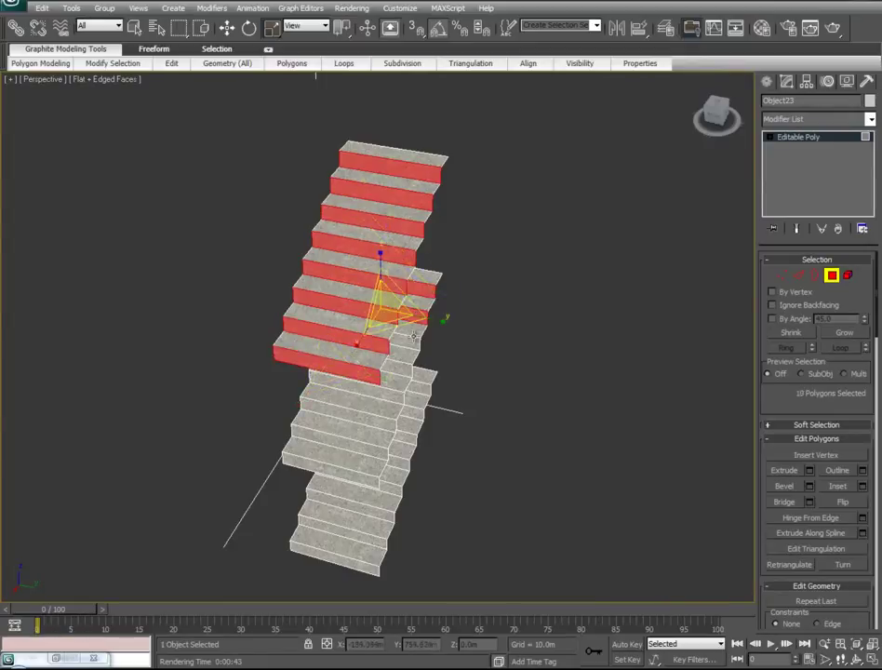
ctrl+click(403, 372)
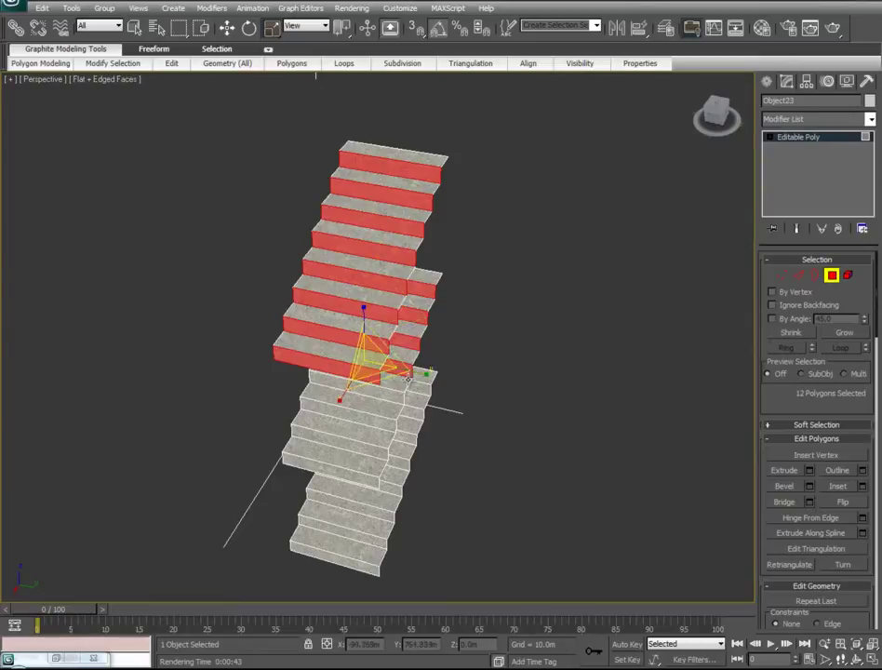
ctrl+click(399, 402)
ctrl+click(384, 424)
ctrl+click(368, 449)
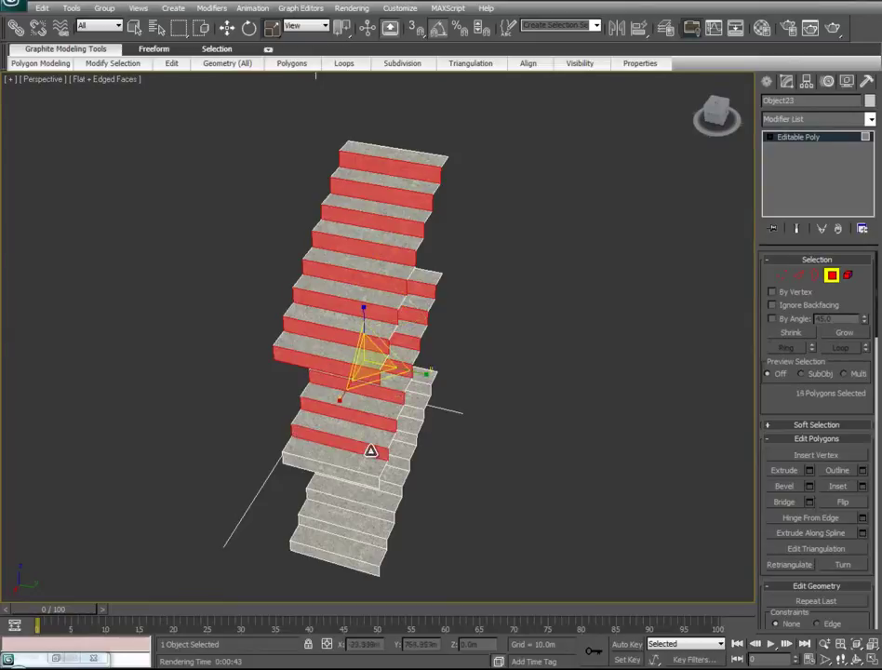
ctrl+click(353, 476)
Step: Add all riser polygons of the lowest stair flight to the selection
alt+middle_drag(472, 412, 423, 425)
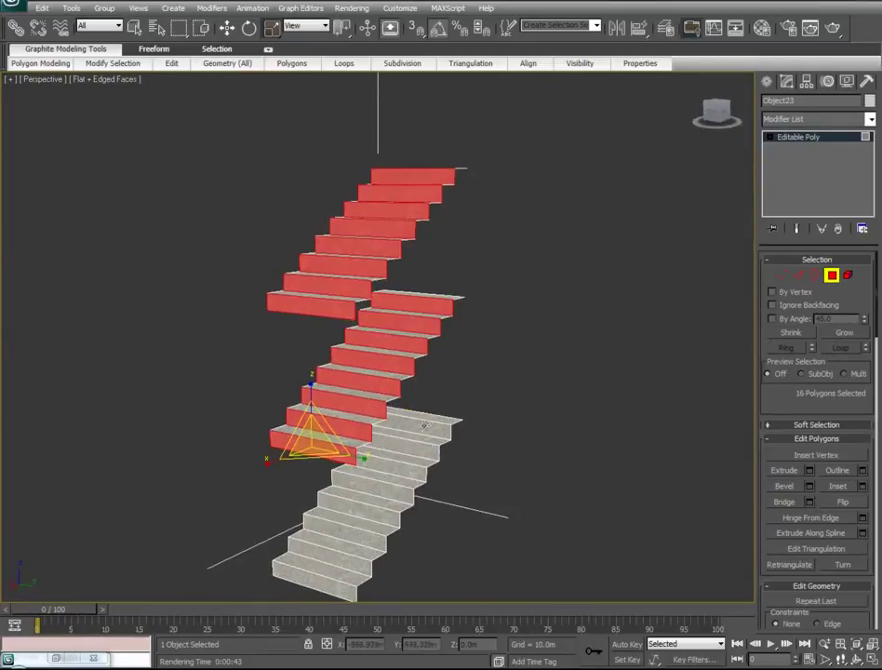
ctrl+click(431, 433)
ctrl+click(411, 472)
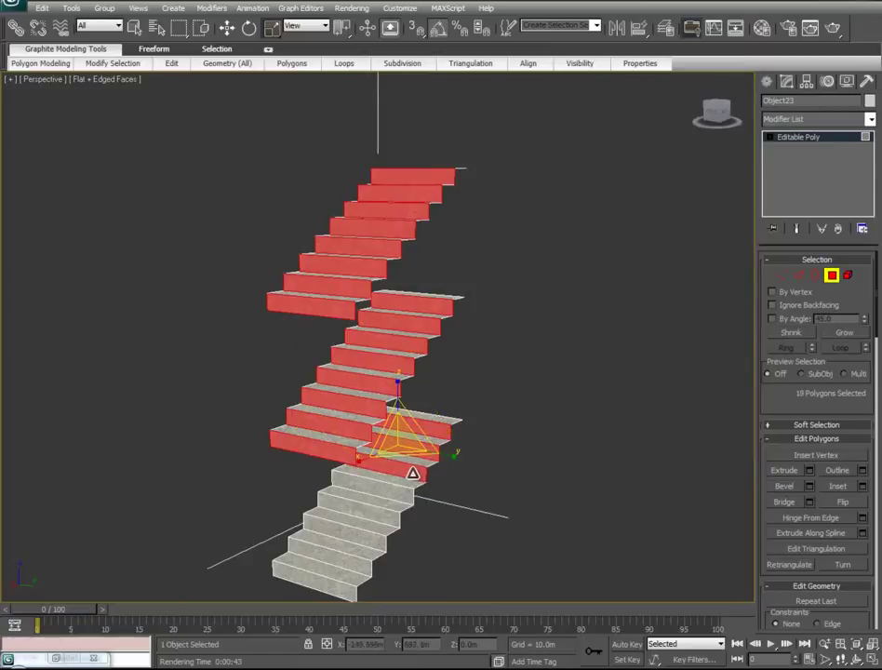
ctrl+click(395, 492)
ctrl+click(376, 507)
ctrl+click(362, 532)
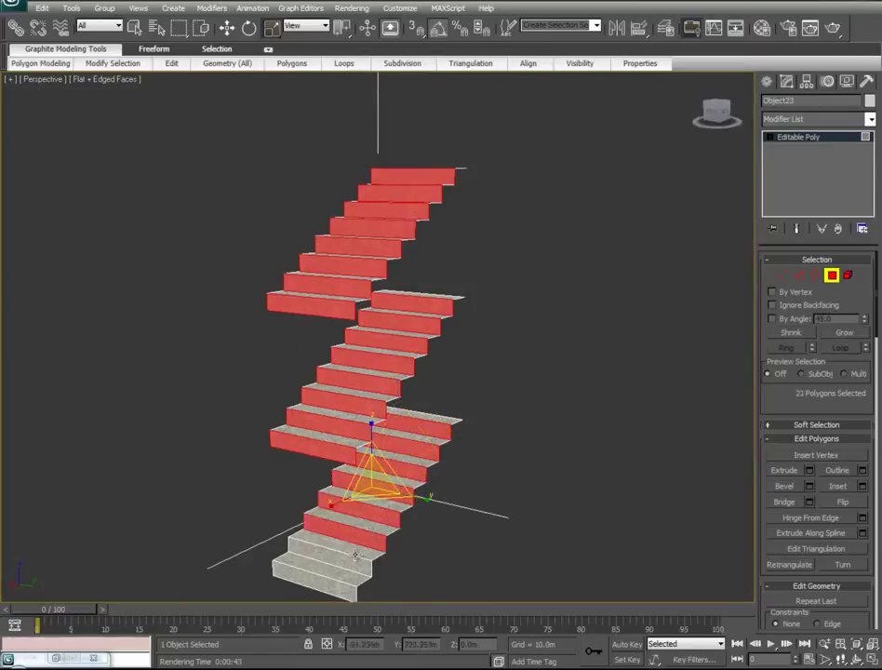
ctrl+click(350, 556)
ctrl+click(330, 582)
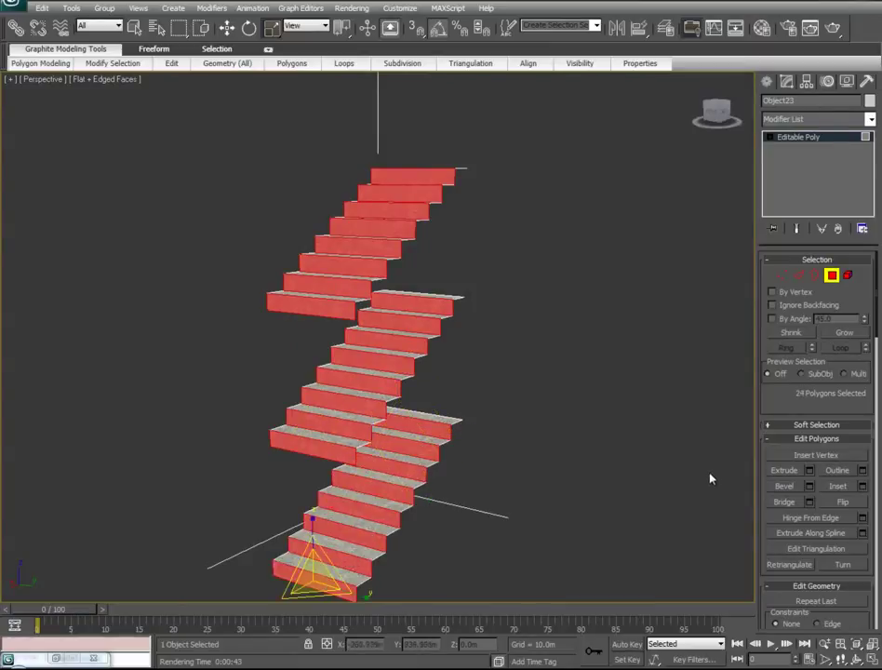
Step: Assign the Wood#6 sub-material of BuildingTextures to the selected risers and put the material editor away
key(m)
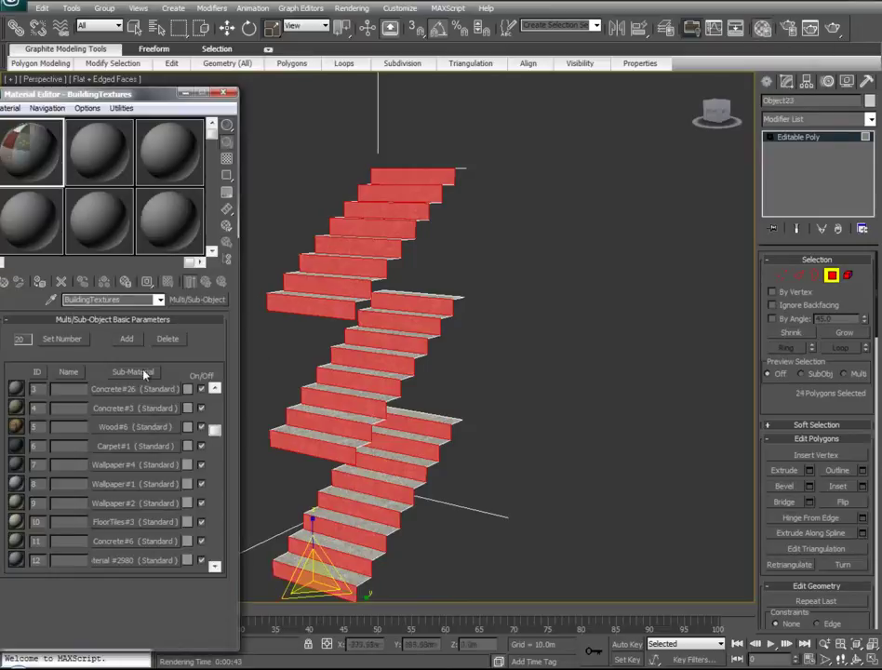
drag(294, 318, 292, 308)
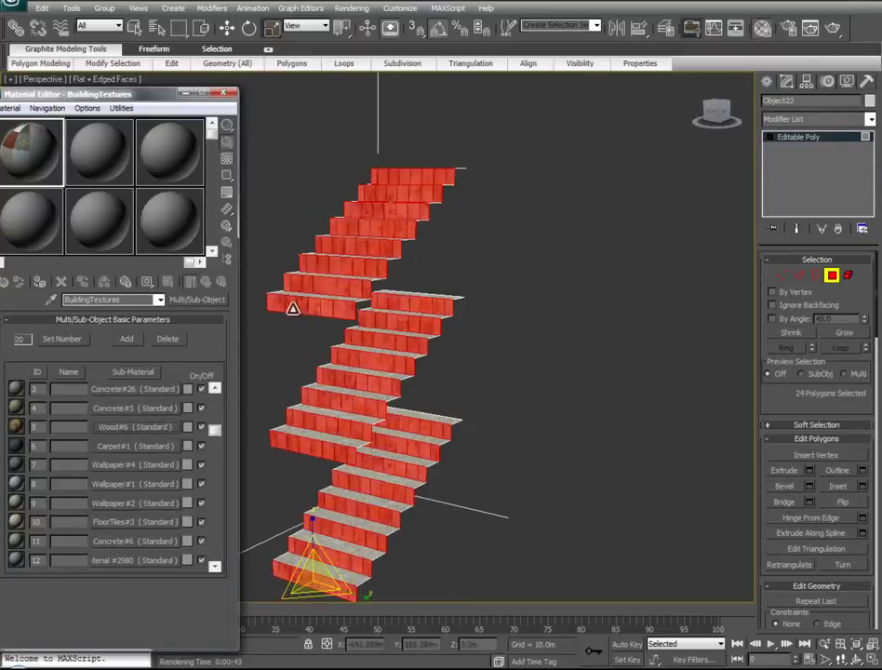
click(187, 95)
Step: Apply a UVW Map modifier with Box mapping to the selected stair risers
alt+middle_drag(323, 368, 400, 370)
click(870, 119)
drag(873, 188, 873, 563)
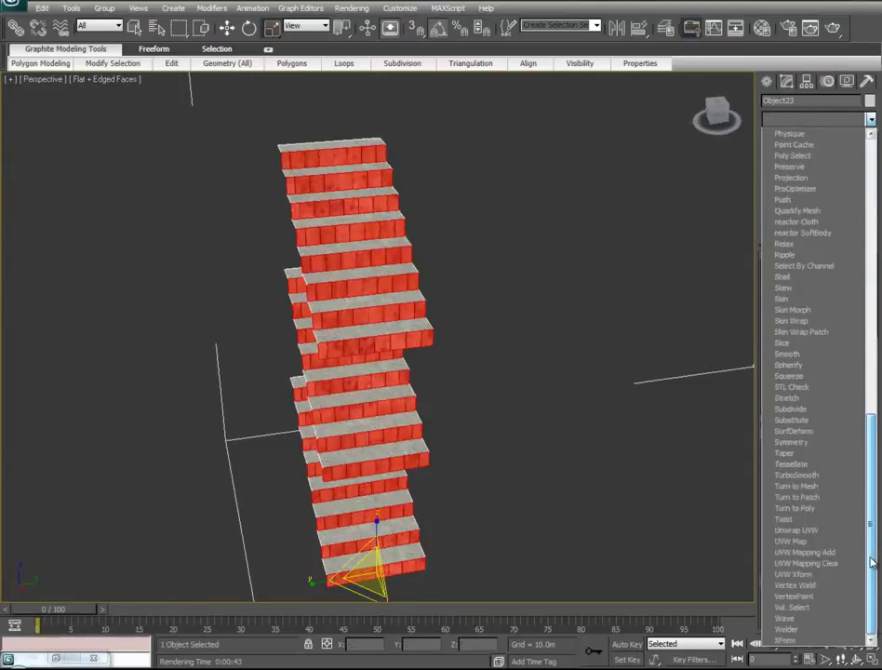
click(809, 543)
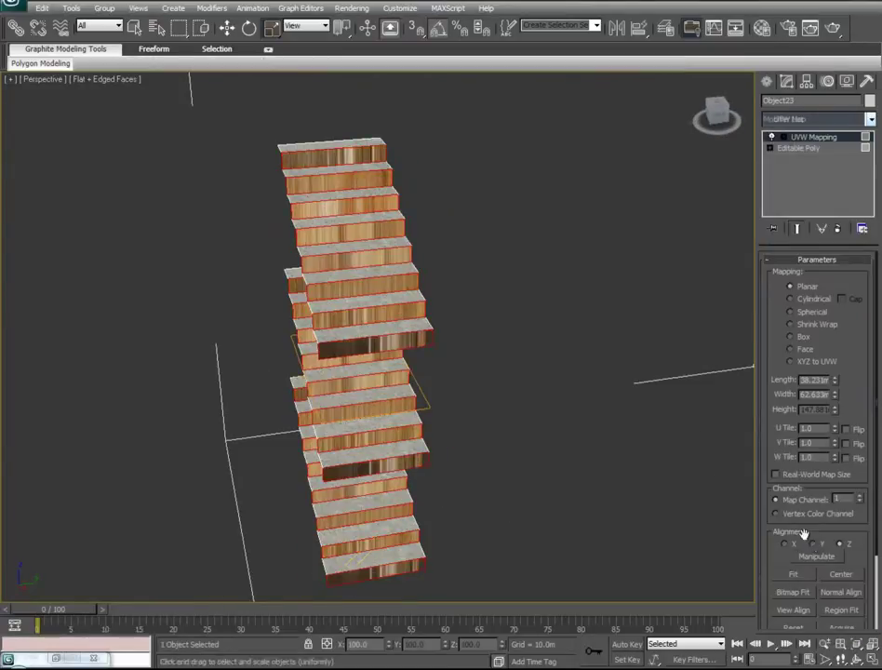
click(802, 337)
Step: Rotate the risers' box mapping gizmo -90° about the X axis so the wood grain runs along the steps
click(818, 148)
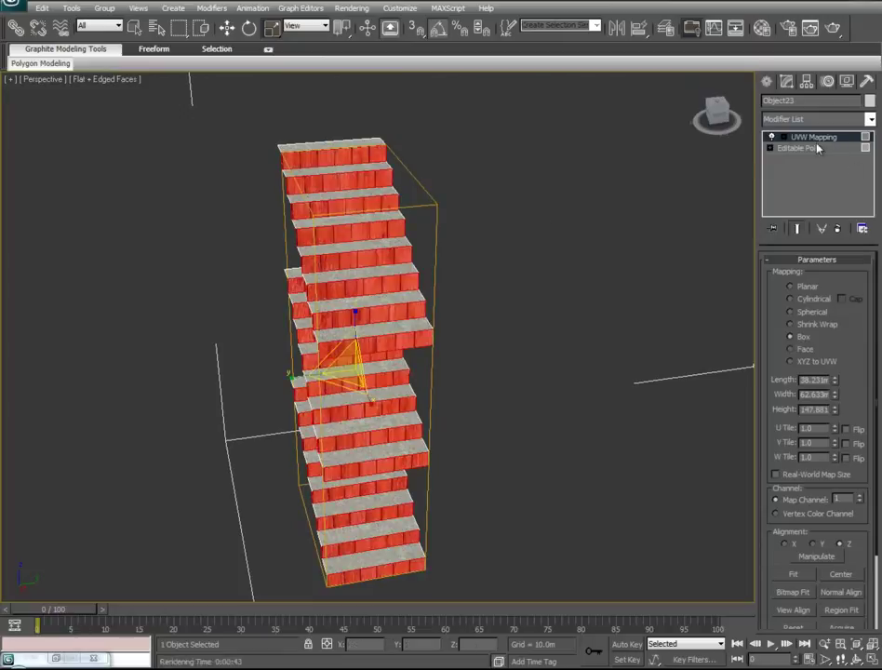
right_click(352, 315)
click(366, 332)
drag(328, 334, 397, 319)
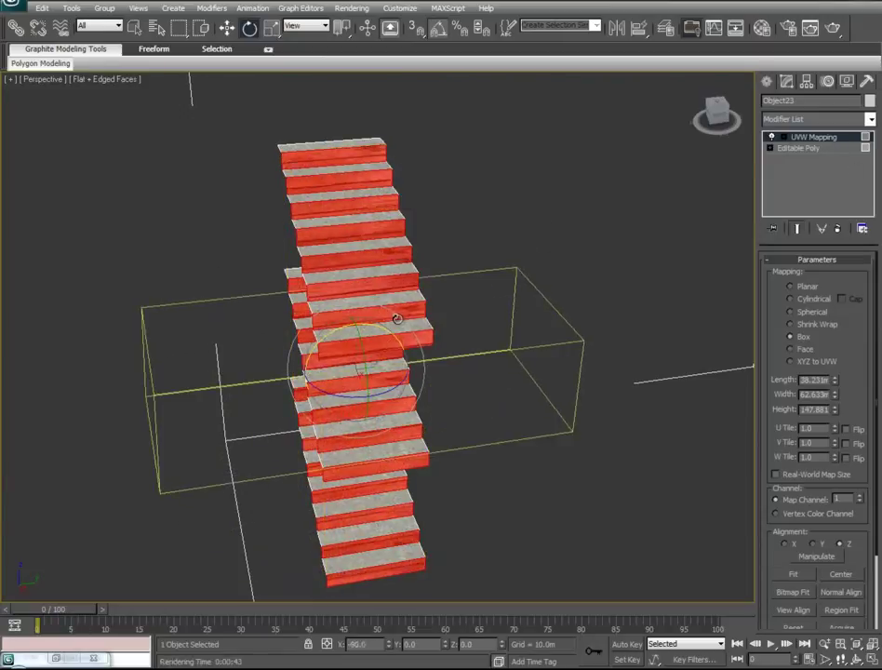
Step: Scale the risers' mapping gizmo to about 42% along Y and adjust its remaining proportions until the box is roughly cubic
alt+middle_drag(510, 396, 480, 319)
right_click(481, 351)
click(498, 381)
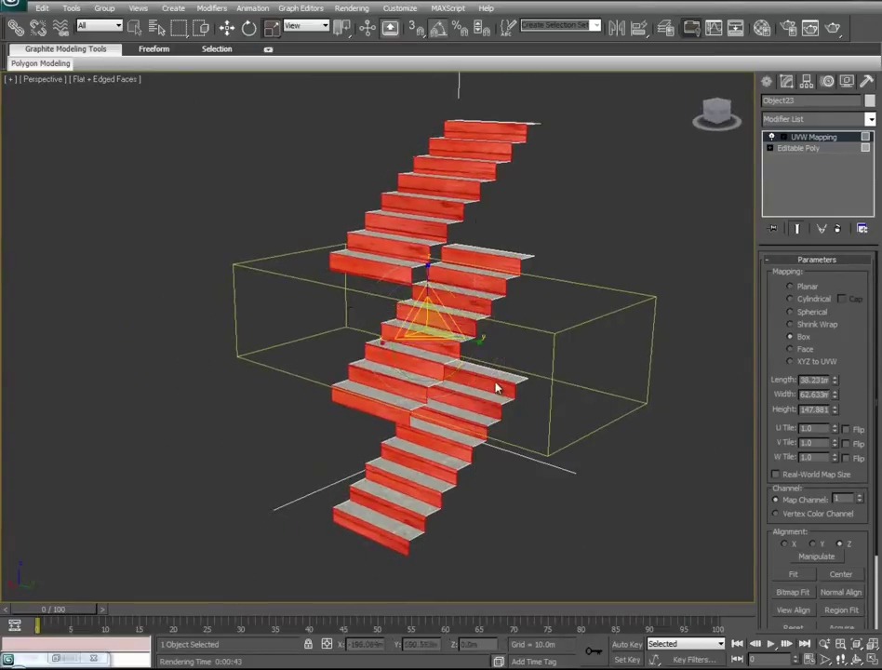
drag(479, 337, 425, 346)
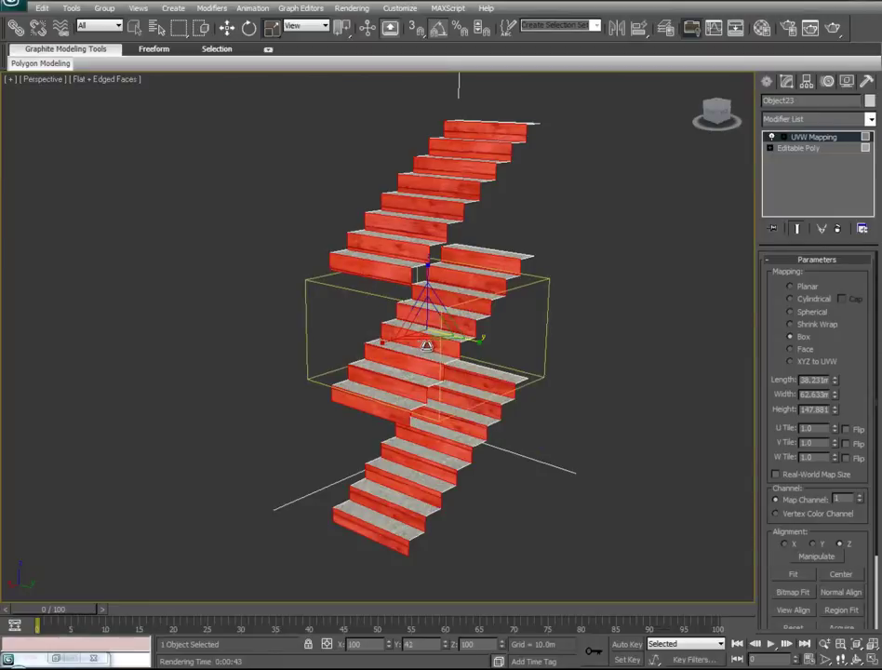
alt+middle_drag(384, 368, 408, 413)
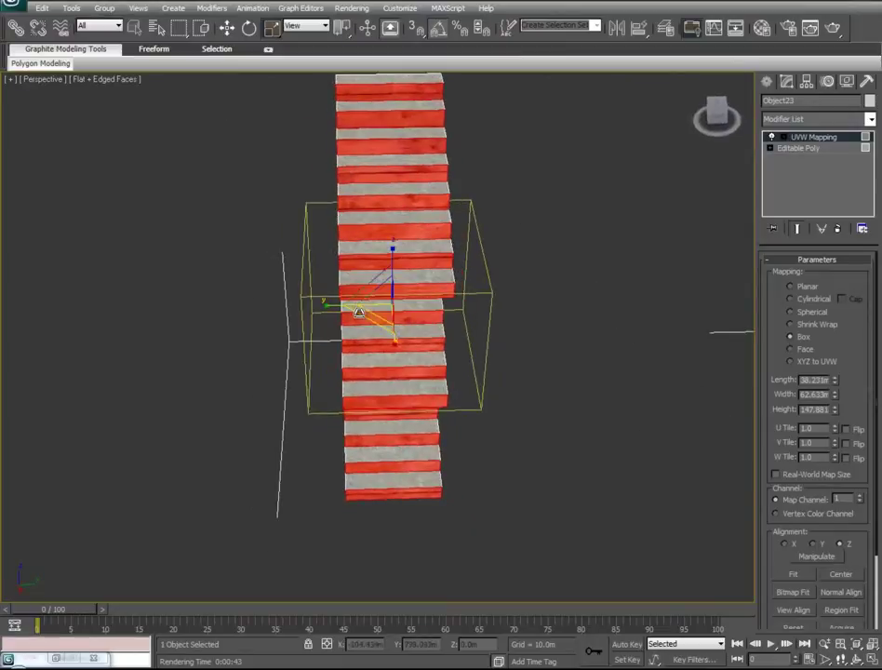
alt+middle_drag(369, 318, 376, 308)
drag(347, 307, 352, 327)
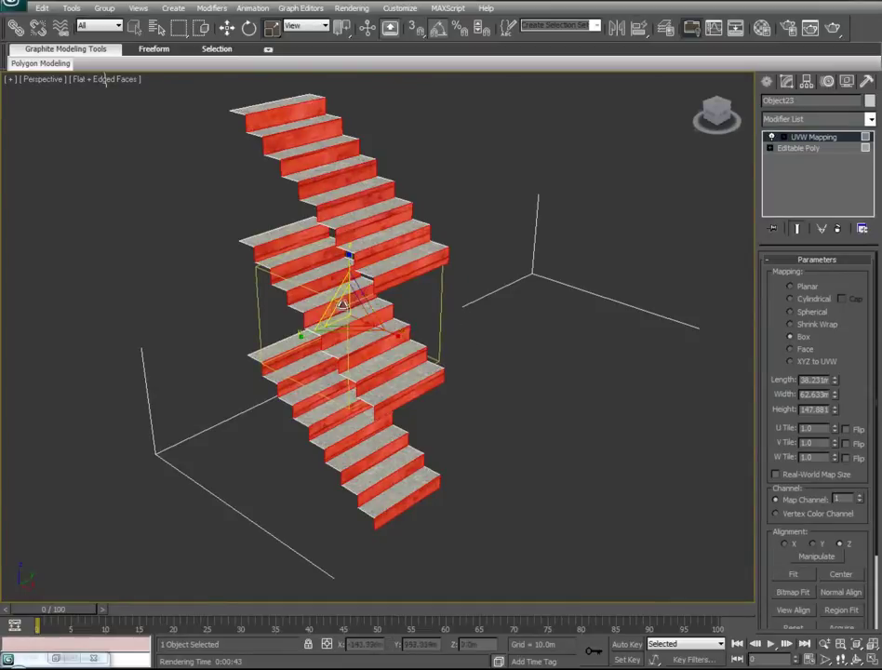
mouse_move(348, 309)
mouse_down()
mouse_move(345, 275)
mouse_move(348, 296)
mouse_up()
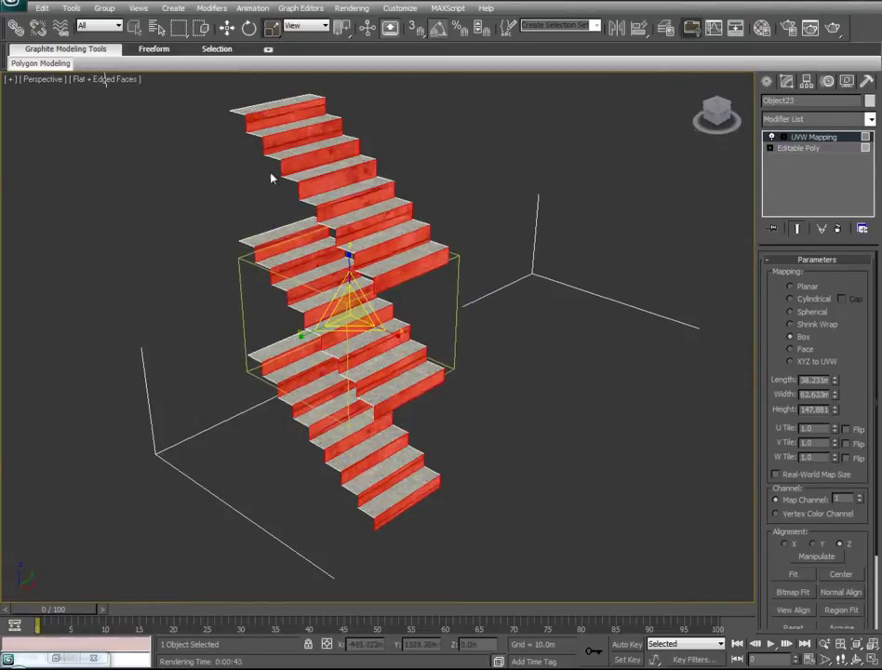
alt+middle_drag(573, 454, 474, 504)
drag(406, 372, 426, 400)
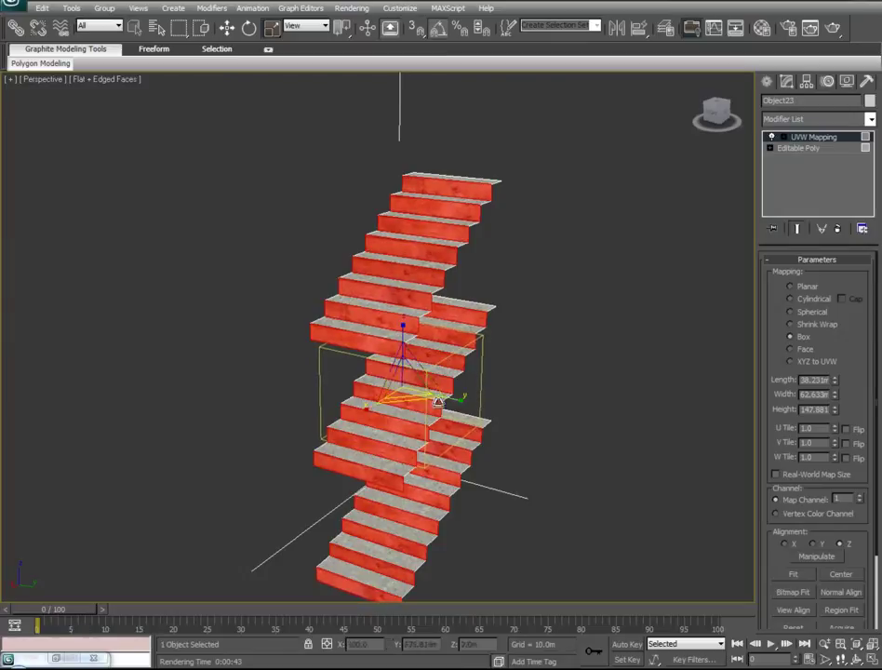
Step: Check the wood texture on the risers up close and collapse the UVW mapping into the Editable Poly
alt+middle_drag(298, 455, 391, 416)
middle_drag(391, 415, 381, 304)
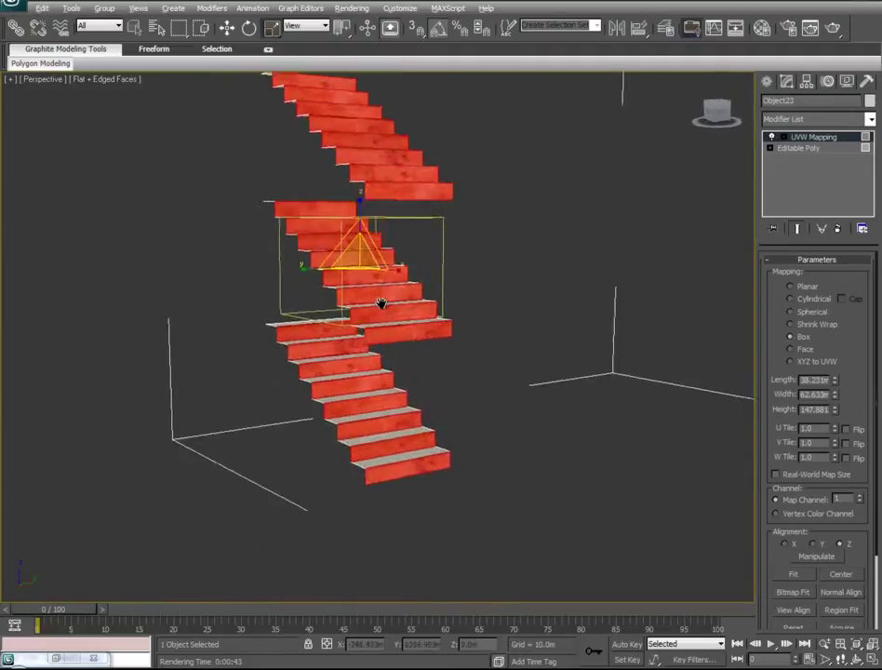
scroll(398, 332, up, 5)
middle_drag(454, 297, 487, 554)
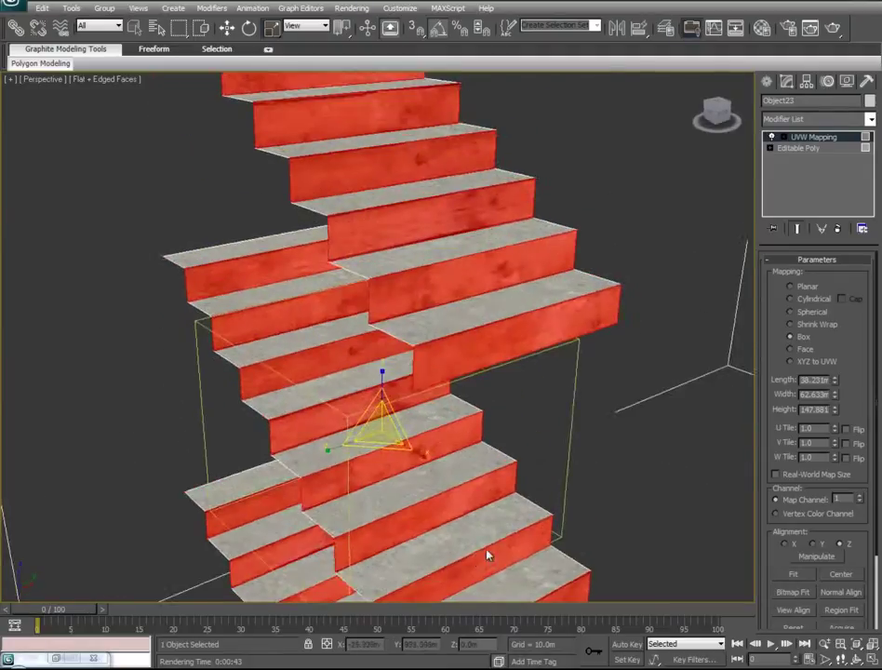
scroll(489, 523, down, 5)
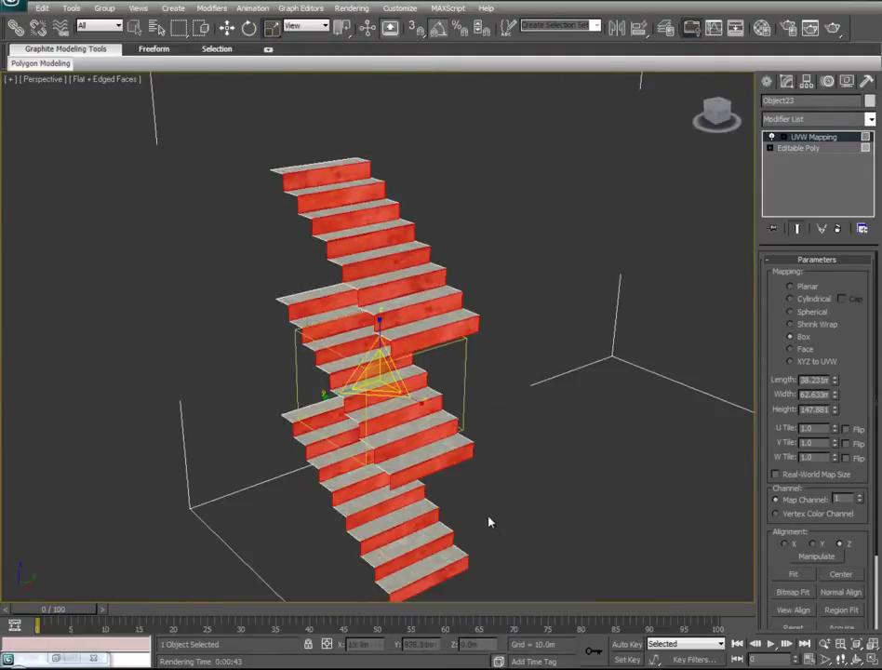
right_click(824, 139)
click(754, 266)
Step: Invert the polygon selection to the stair treads and assign them the Wood#6 sub-material
click(831, 275)
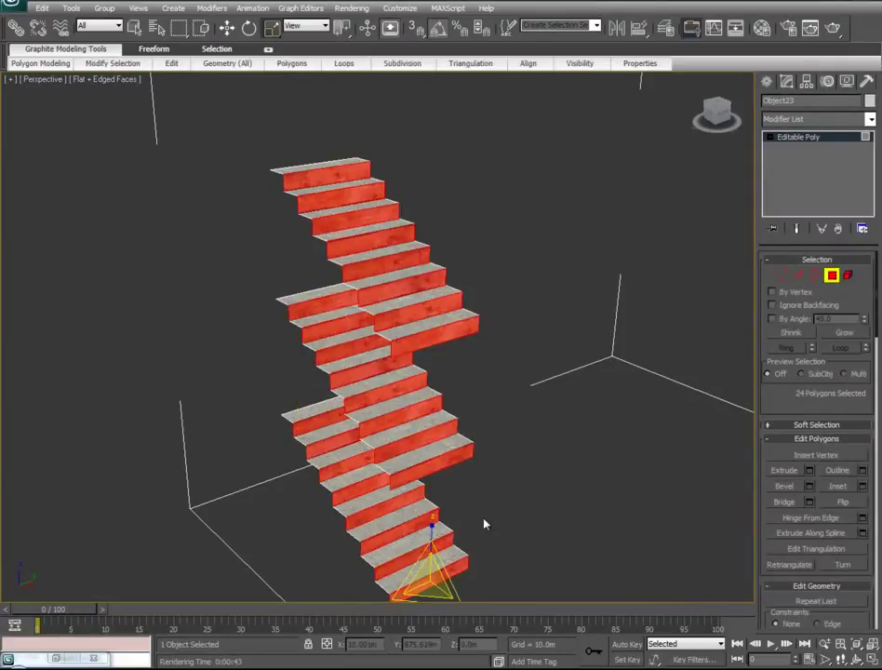
key(ctrl+i)
alt+middle_drag(547, 484, 344, 482)
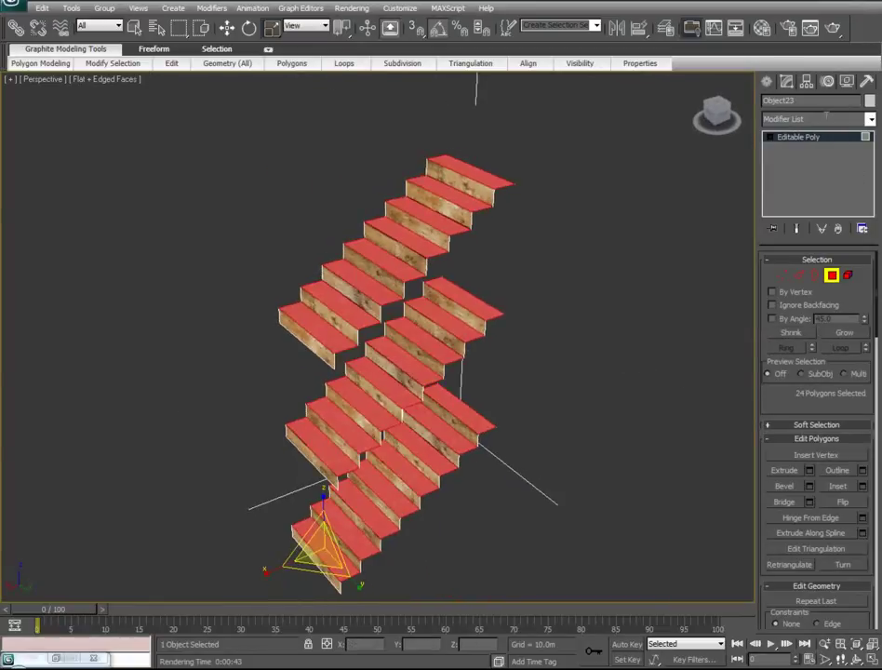
key(m)
drag(117, 443, 354, 310)
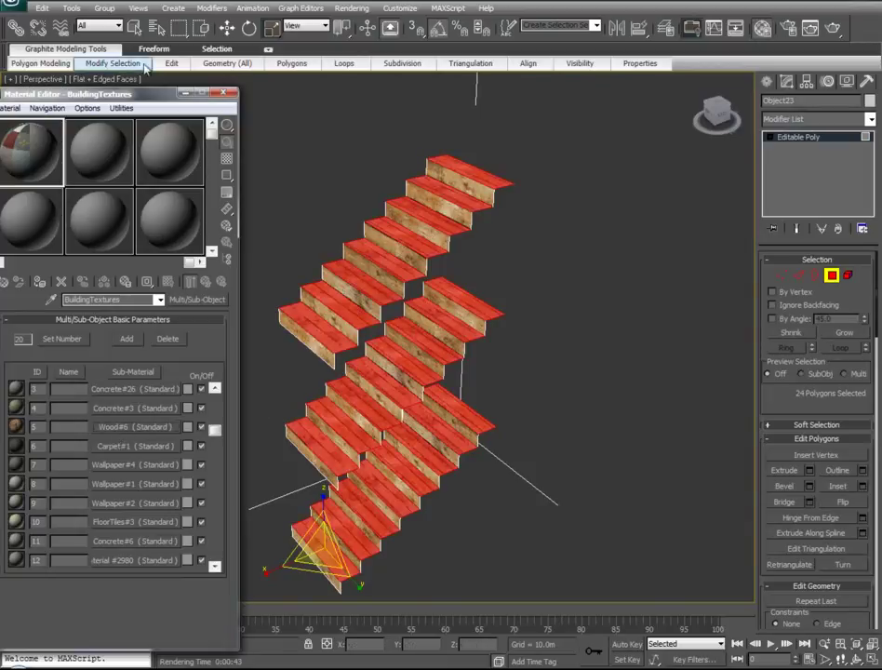
click(185, 93)
Step: Apply a UVW Map modifier with Box mapping to the selected stair treads
alt+middle_drag(420, 374, 250, 462)
click(870, 120)
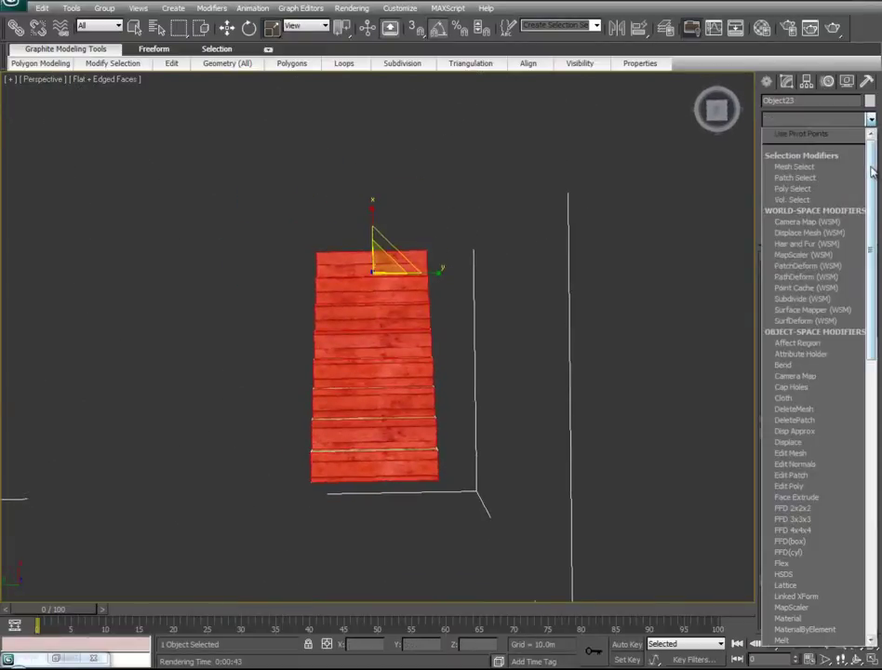
scroll(827, 565, down, 15)
scroll(836, 485, down, 6)
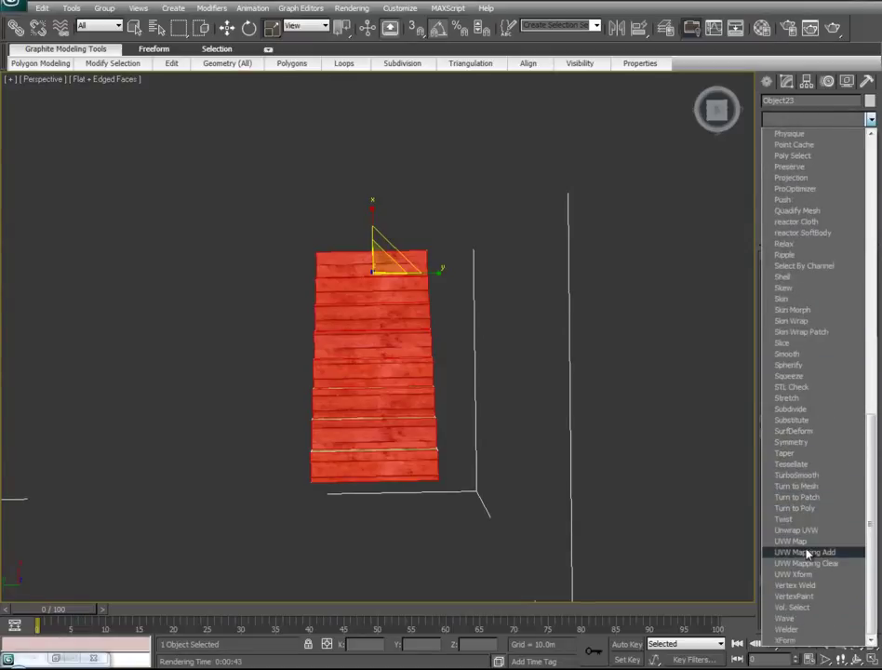
click(791, 541)
click(802, 336)
Step: Reduce the UVW mapping gizmo of the stair treads along the X axis
alt+middle_drag(376, 448, 540, 421)
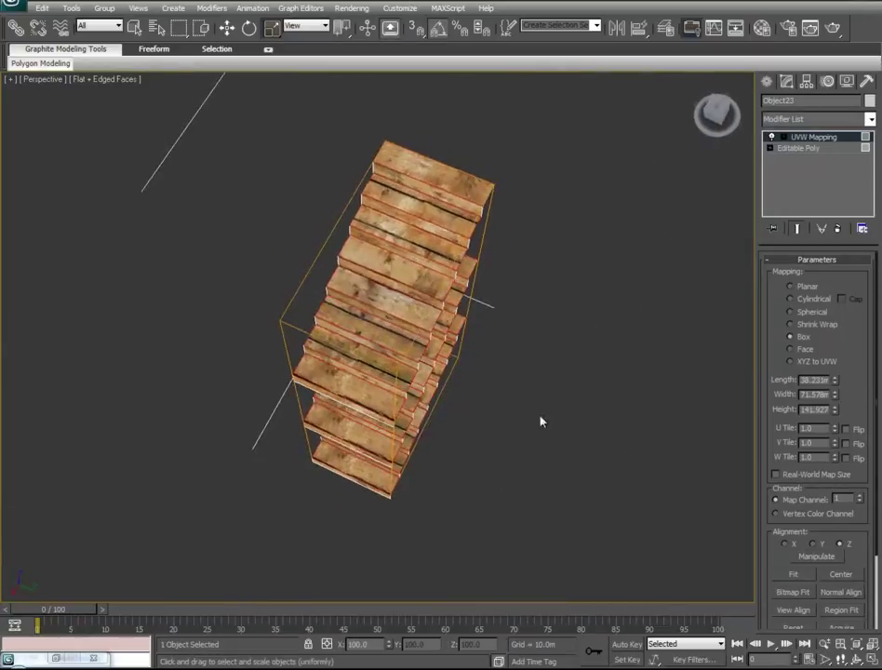
right_click(407, 400)
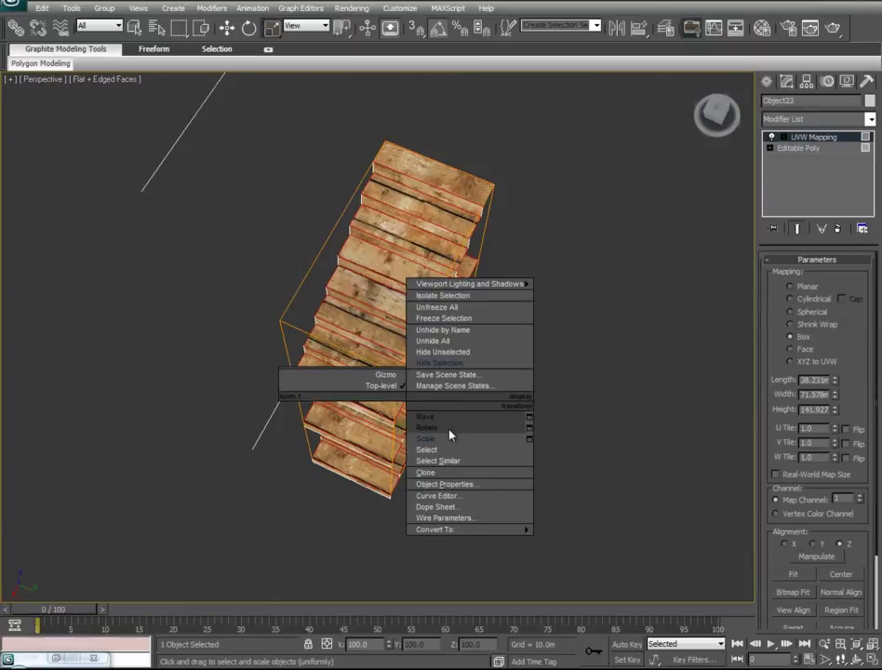
click(441, 438)
right_click(421, 372)
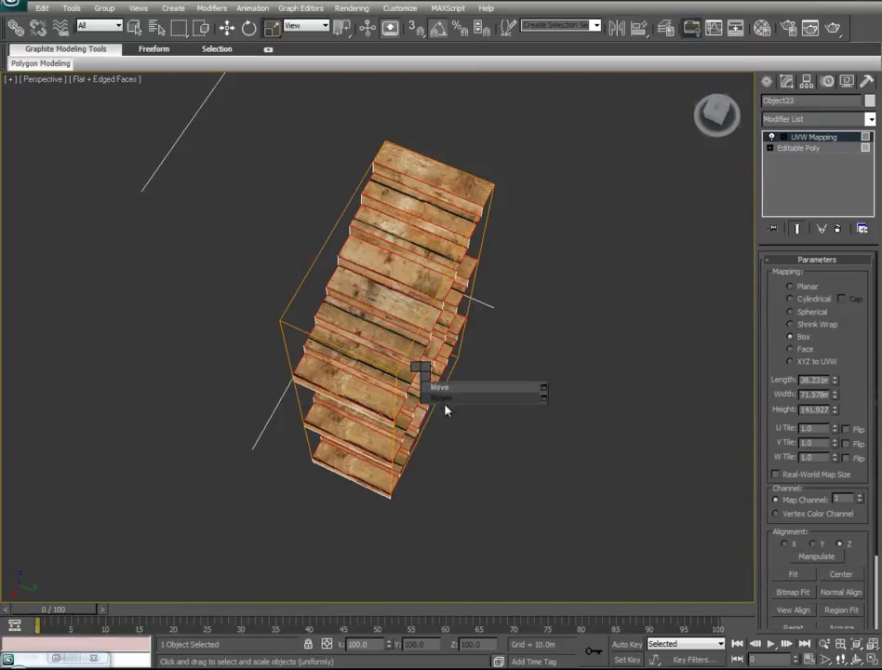
click(819, 139)
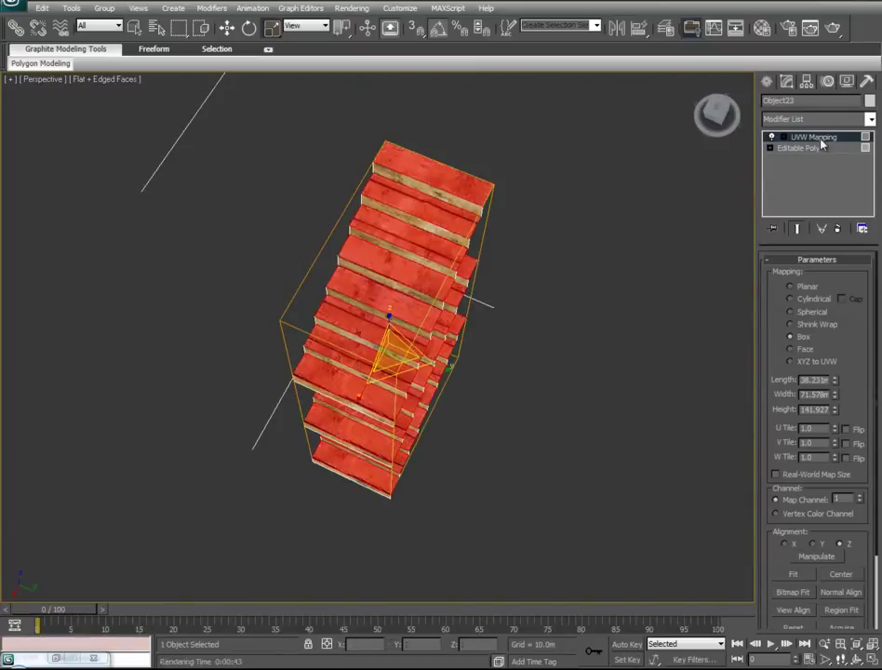
mouse_move(357, 397)
mouse_down()
mouse_move(336, 429)
mouse_move(364, 383)
mouse_up()
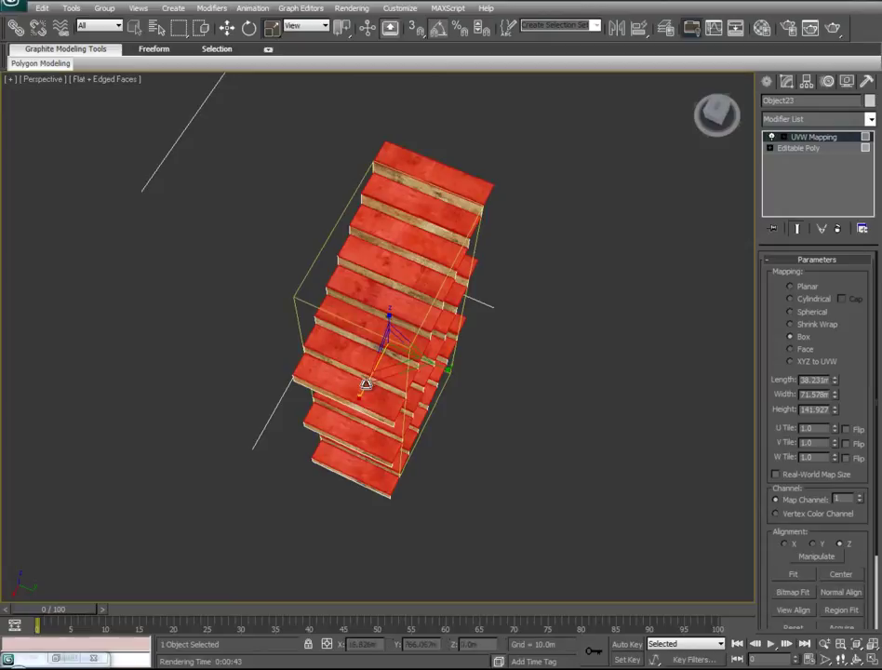
Step: Move the treads' mapping gizmo slightly along the X axis to adjust the wood texture alignment
alt+middle_drag(503, 413, 409, 371)
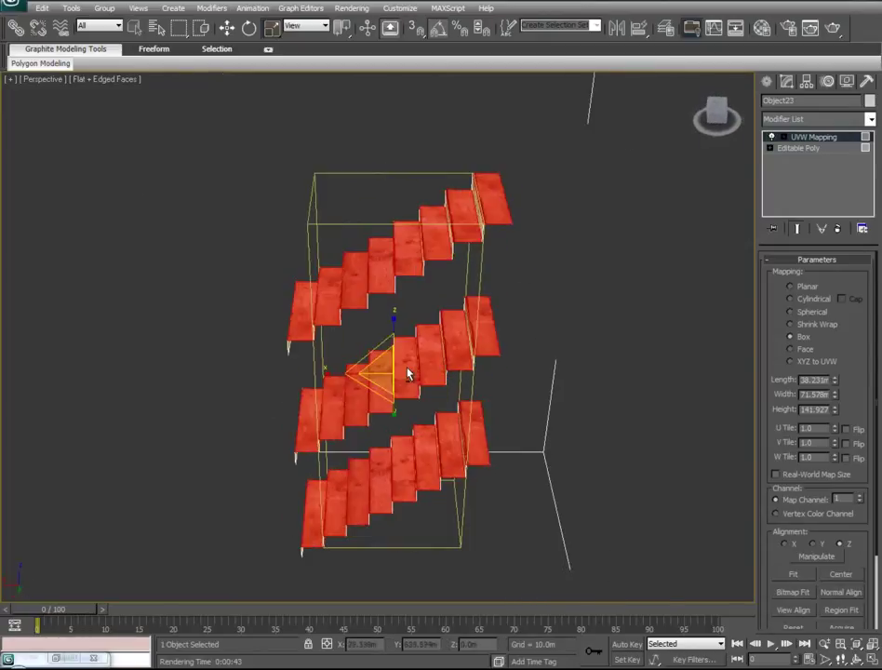
scroll(406, 367, up, 5)
right_click(437, 375)
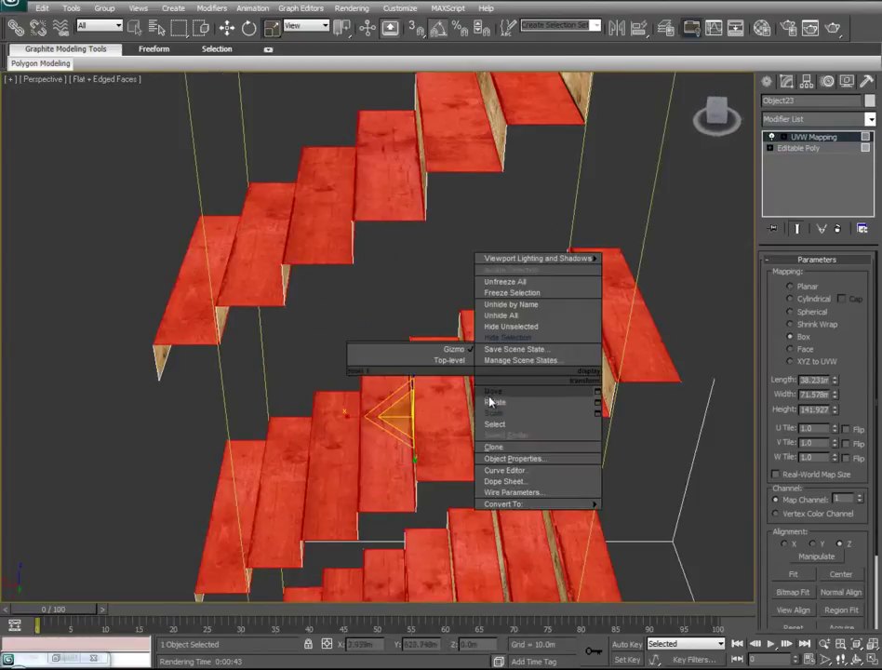
click(497, 398)
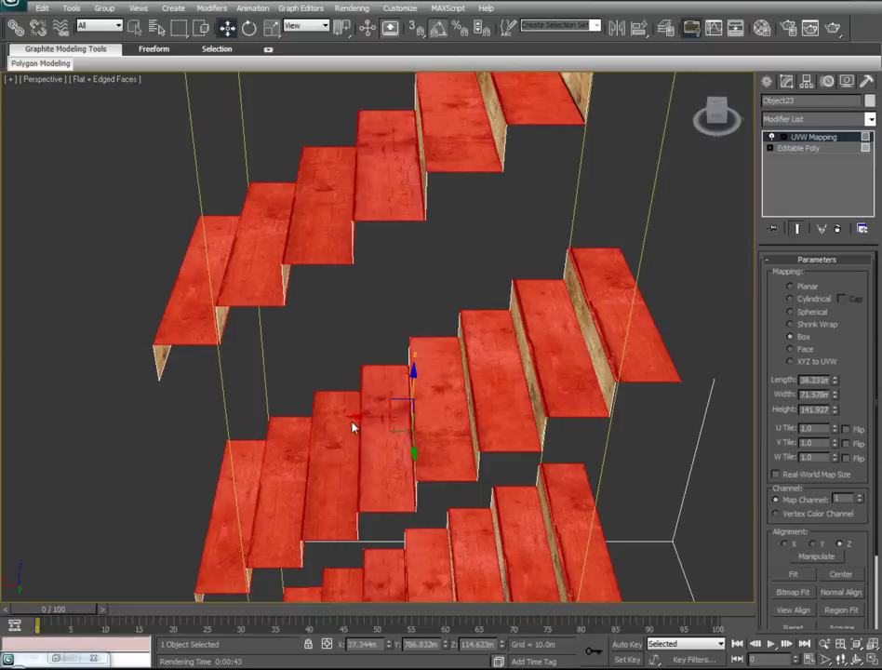
drag(361, 418, 358, 416)
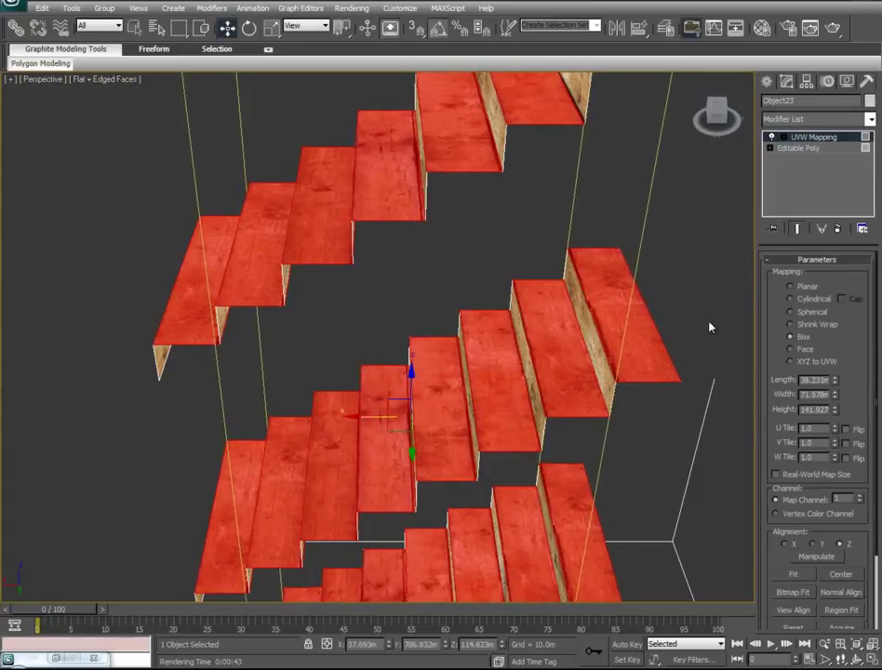
Step: Collapse the treads' UVW mapping into the Editable Poly and deselect the staircase
alt+middle_drag(420, 374, 711, 229)
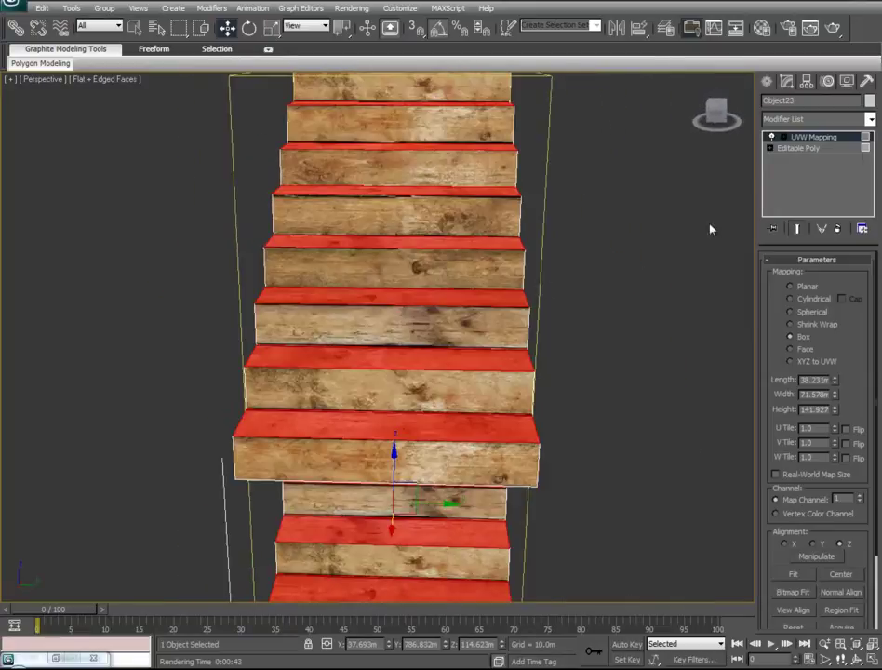
scroll(482, 294, down, 5)
scroll(482, 295, up, 3)
right_click(833, 143)
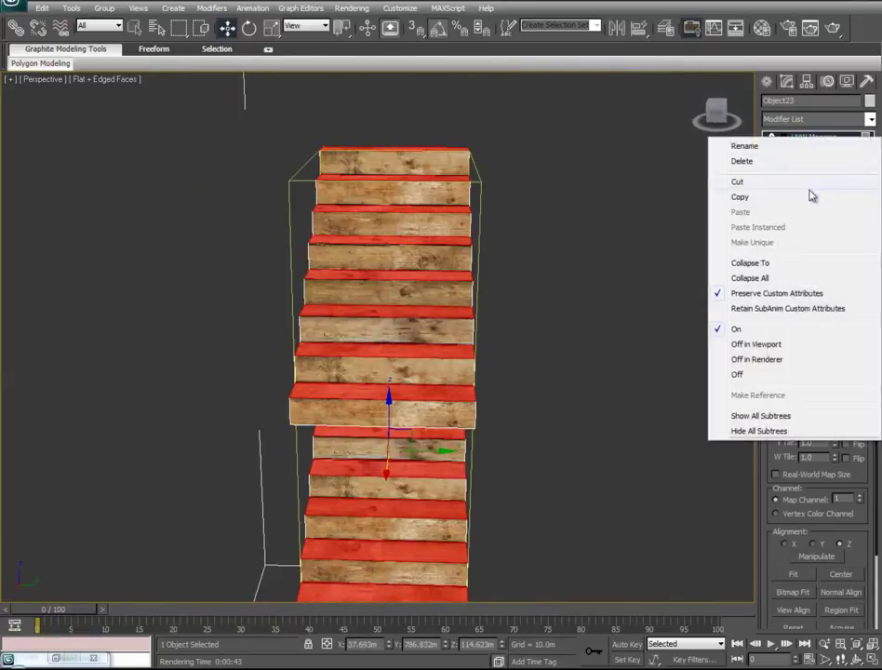
click(740, 260)
click(576, 263)
Step: Reselect the staircase mesh at polygon level and unhide all of the building's polygons
alt+middle_drag(516, 351, 454, 178)
scroll(482, 242, down, 6)
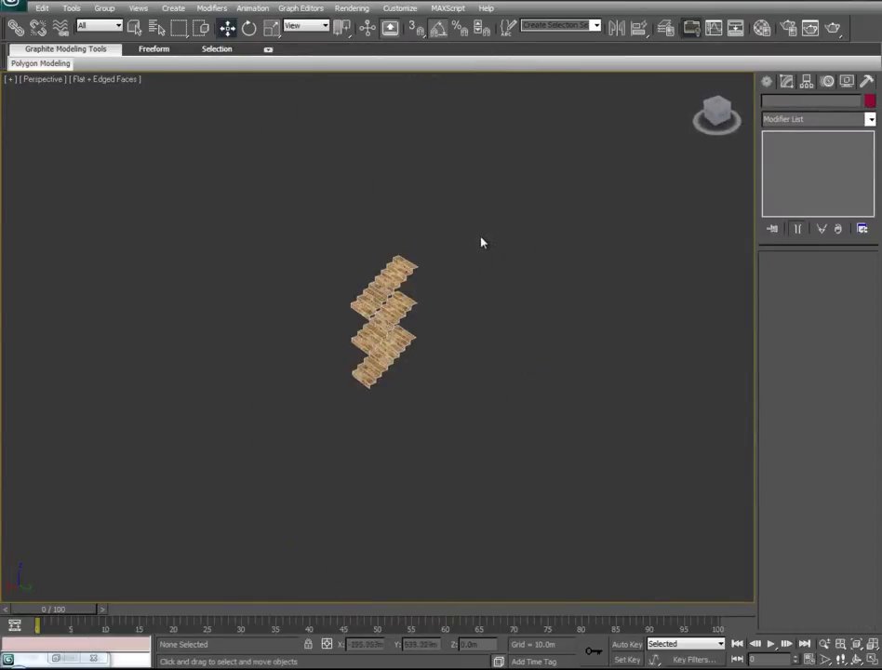
click(379, 268)
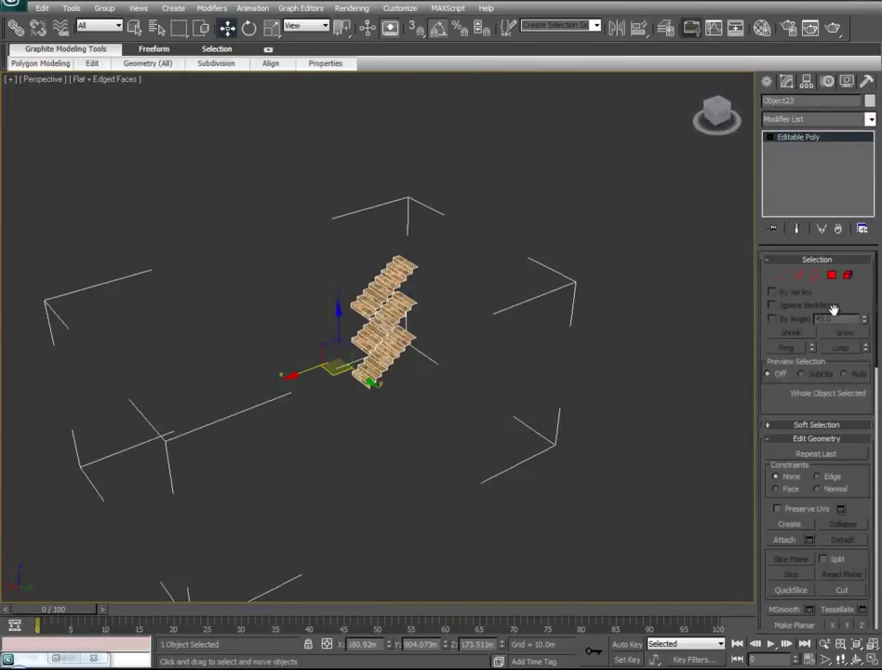
scroll(843, 289, down, 10)
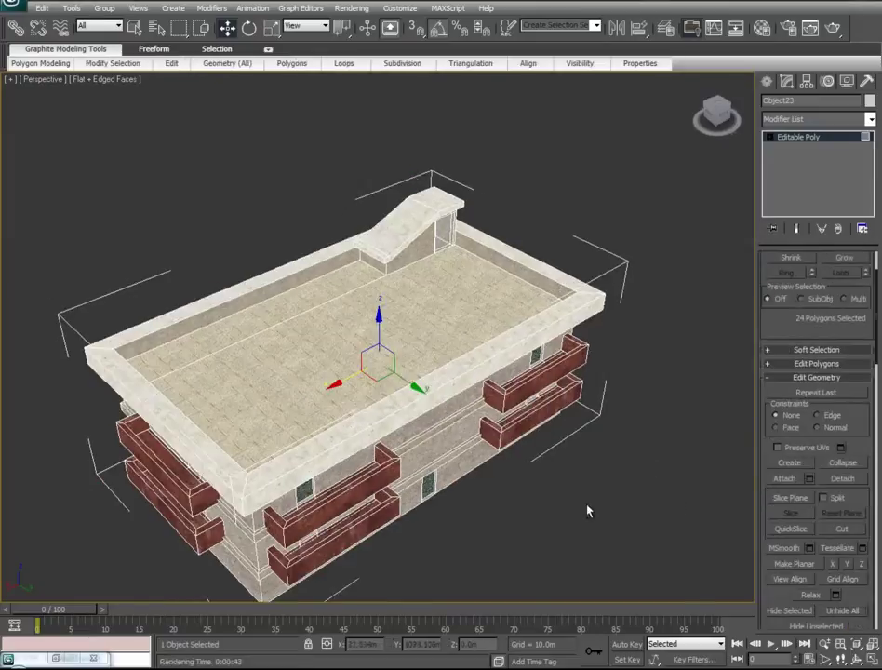
Step: Pick a ledge polygon between the balconies and select all polygons sharing material ID 4
alt+middle_drag(587, 506, 580, 468)
scroll(525, 469, up, 5)
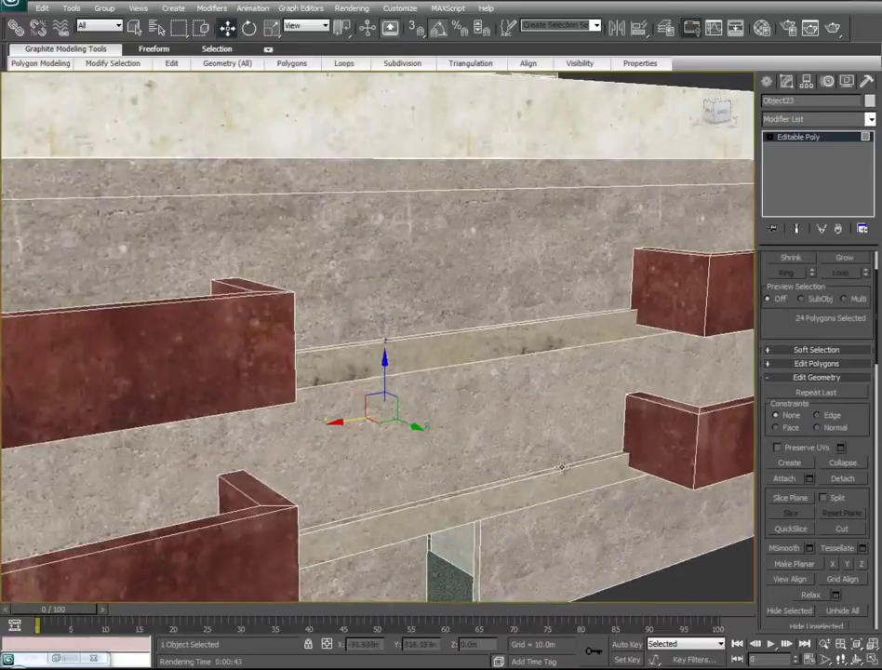
scroll(554, 469, down, 10)
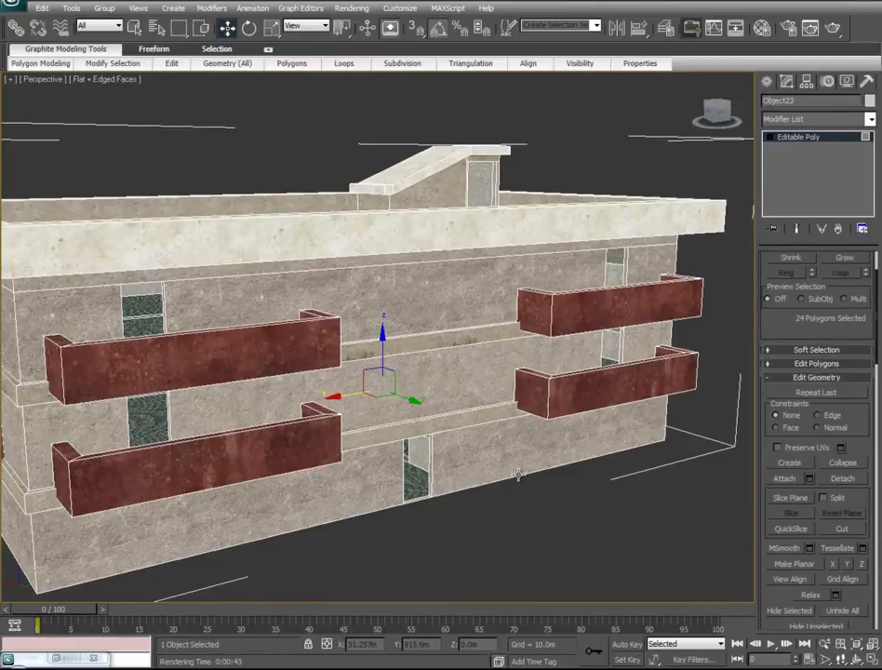
drag(770, 318, 782, 406)
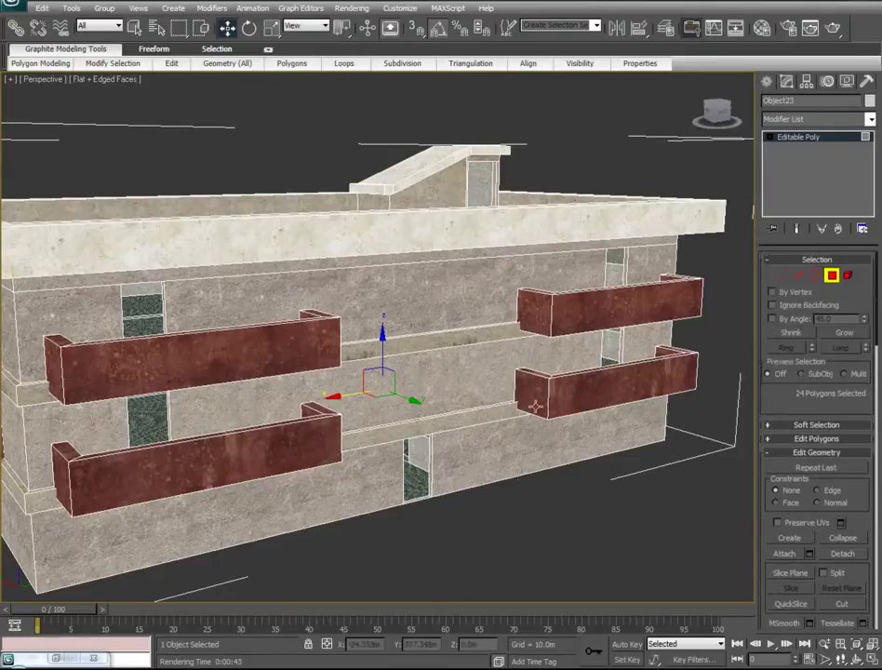
scroll(833, 559, down, 5)
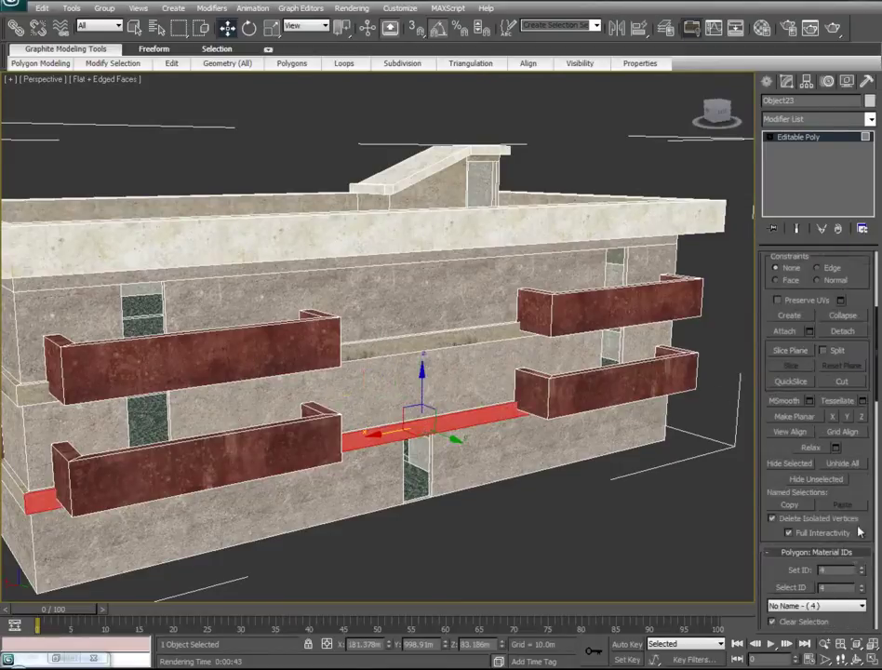
click(791, 554)
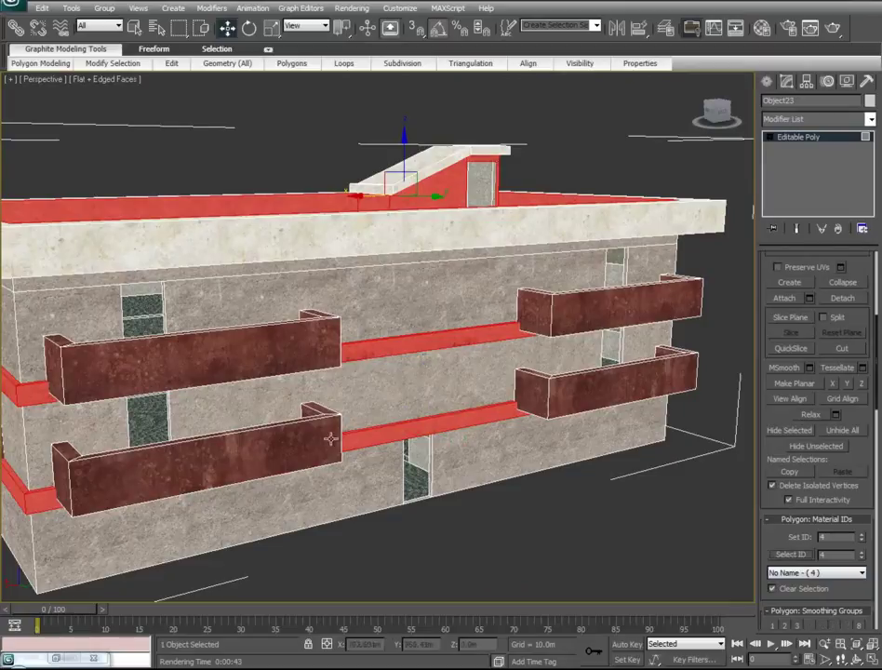
Step: Remove the roof parapet and stair housing polygons from the selection, keeping only the exterior ledges
alt+middle_drag(314, 410, 339, 442)
drag(676, 139, 58, 299)
alt+middle_drag(140, 391, 658, 392)
Step: Assign the Concrete#21 sub-material to the selected ledges and clear the selection
click(763, 28)
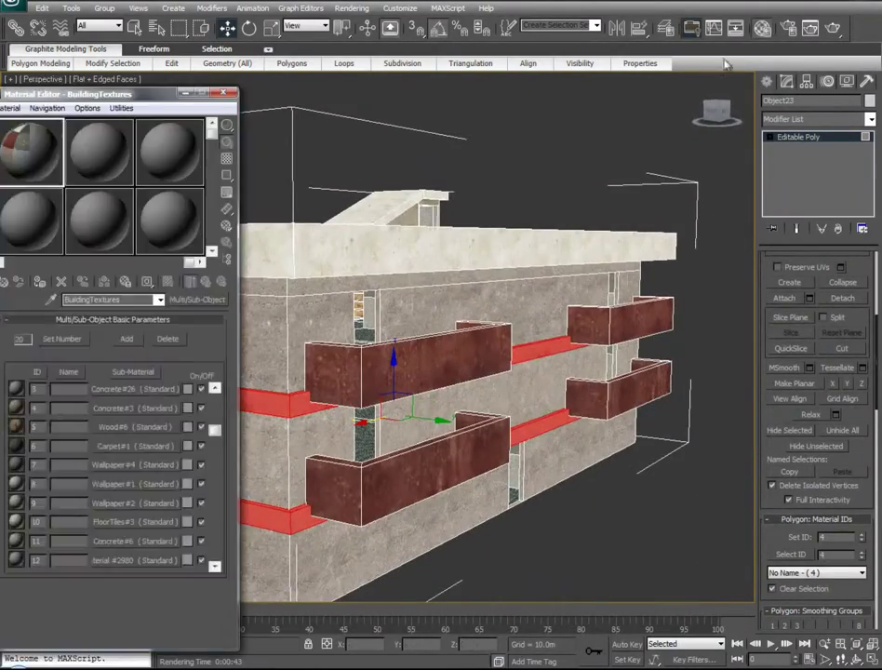
drag(217, 429, 215, 397)
drag(160, 409, 279, 400)
click(186, 94)
click(513, 210)
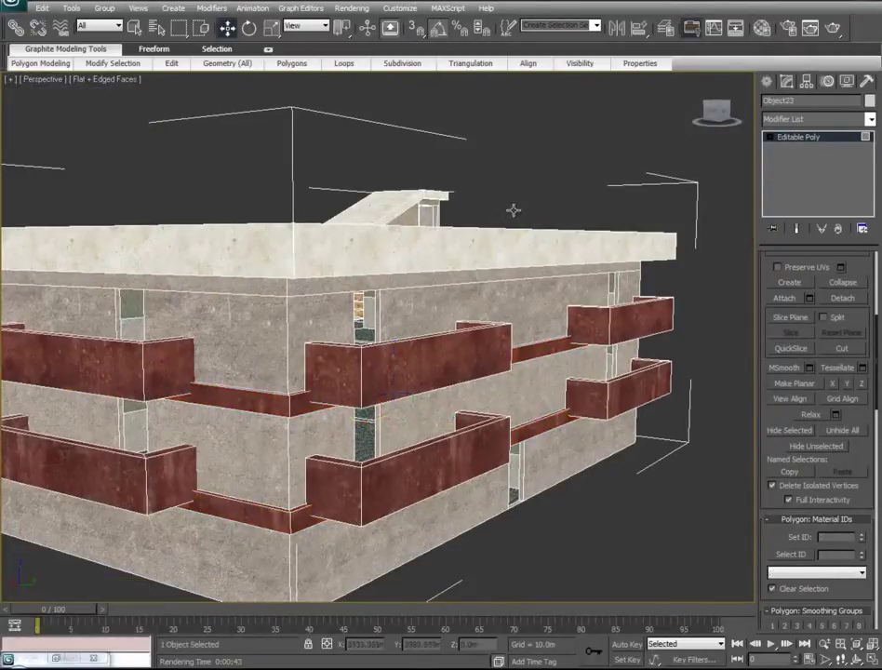
Step: Select the narrow wall band polygons directly beneath the roof overhang on the building's sides
alt+middle_drag(618, 591, 103, 582)
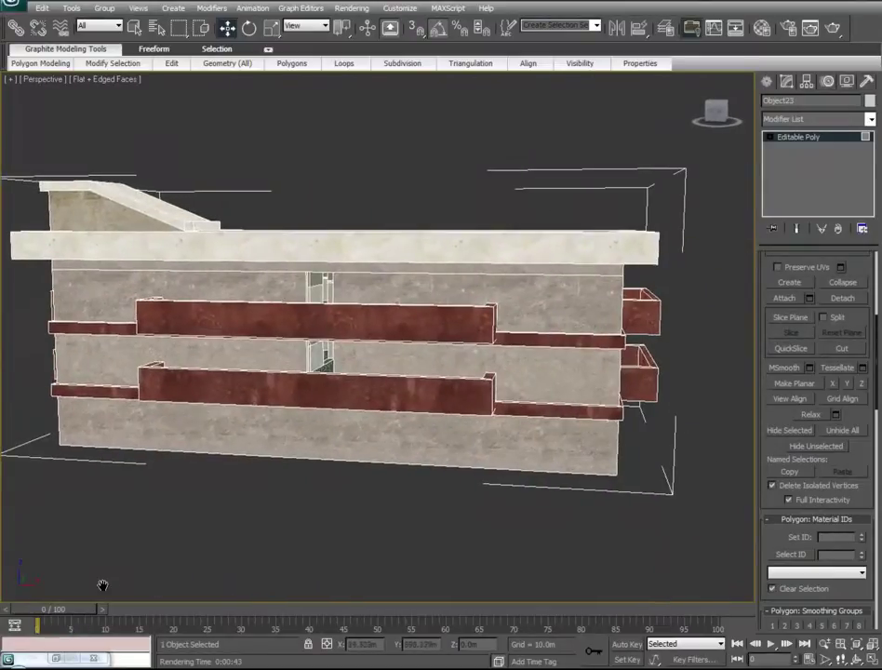
click(547, 271)
alt+middle_drag(603, 369, 501, 367)
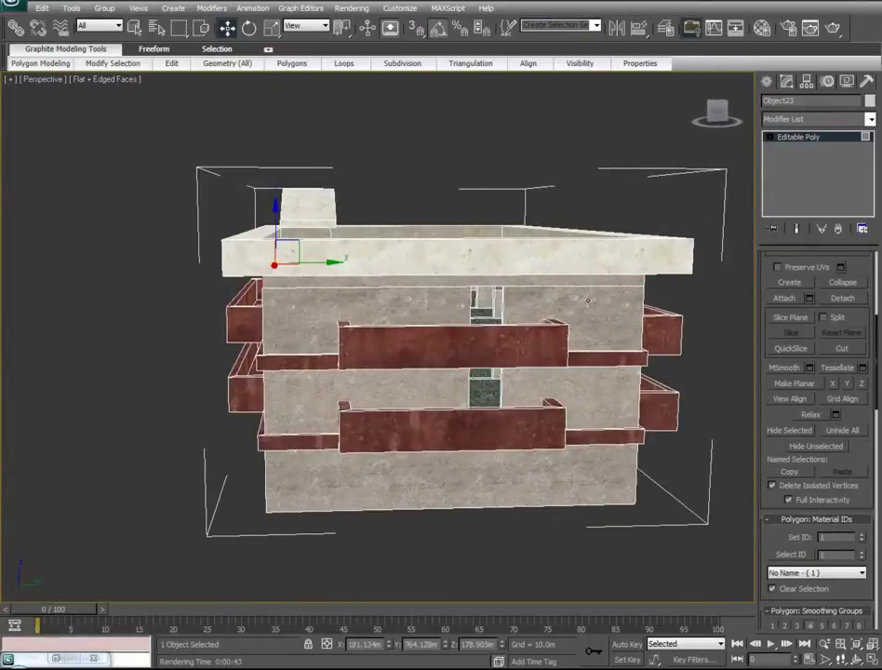
ctrl+click(593, 284)
alt+middle_drag(625, 330, 536, 317)
alt+middle_drag(516, 242, 544, 266)
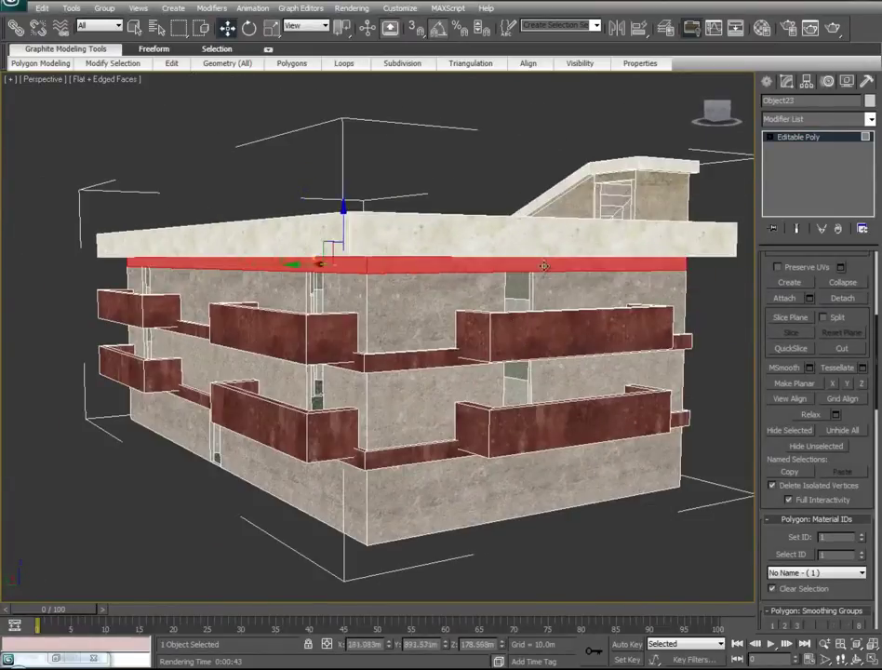
alt+middle_drag(614, 316, 744, 200)
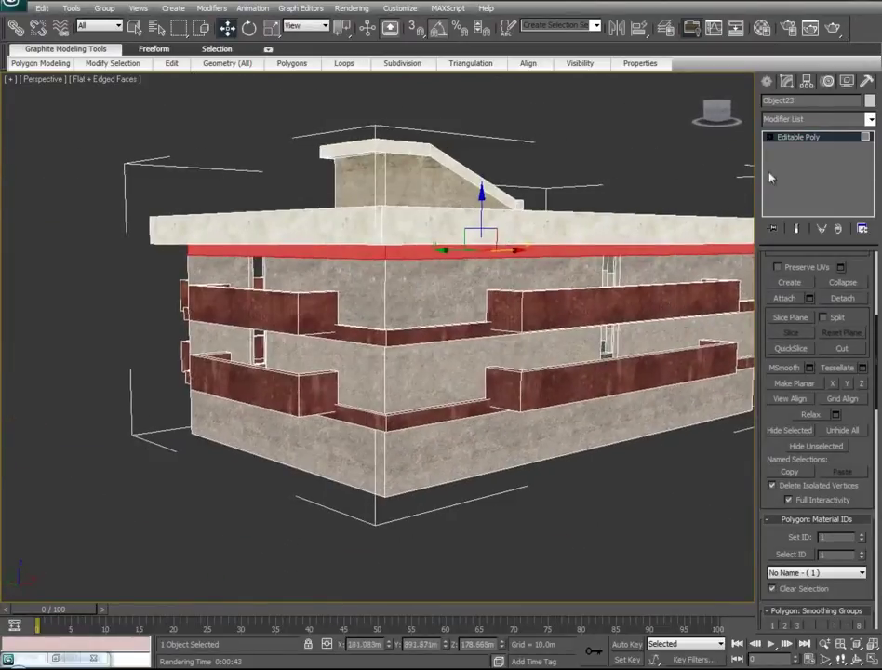
Step: Assign the Concrete#20 sub-material to the band beneath the roof overhang and clear the selection
click(787, 27)
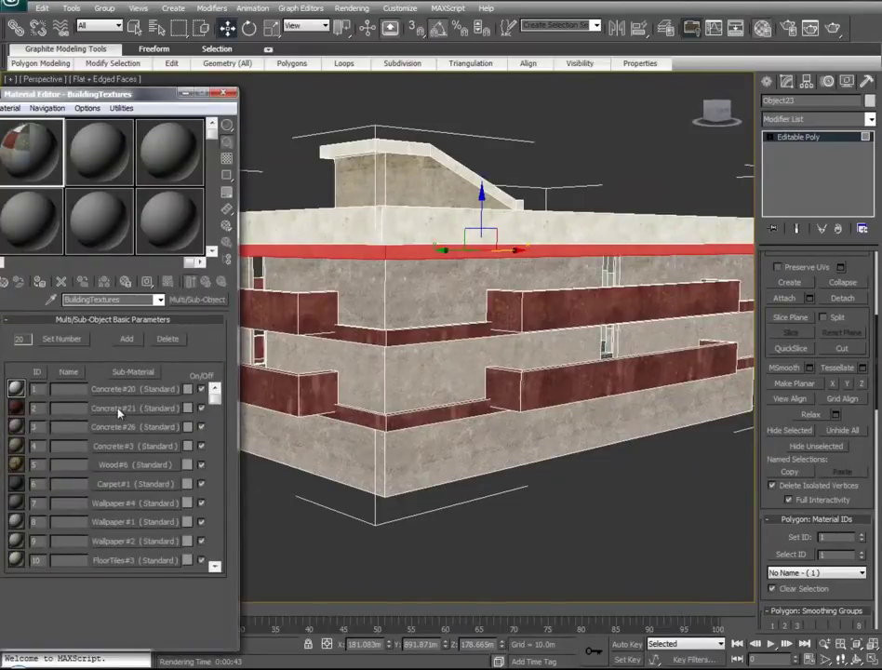
drag(115, 393, 346, 252)
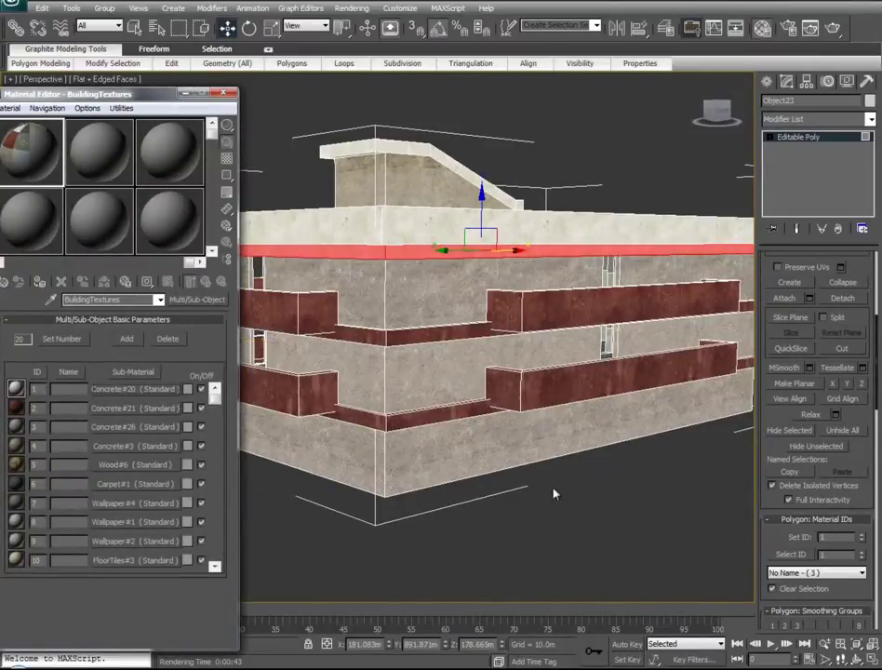
click(627, 554)
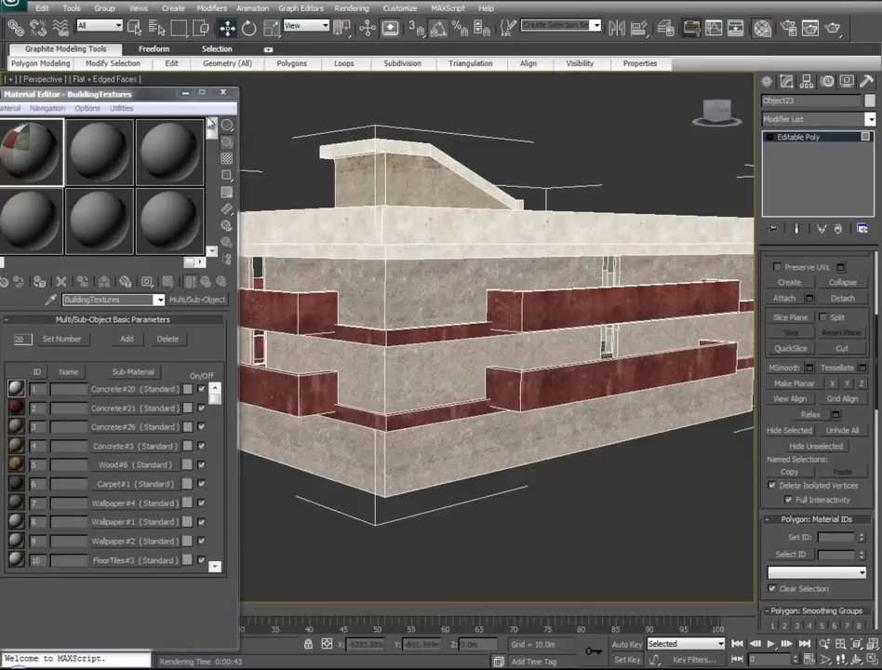
click(185, 94)
alt+middle_drag(268, 389, 505, 397)
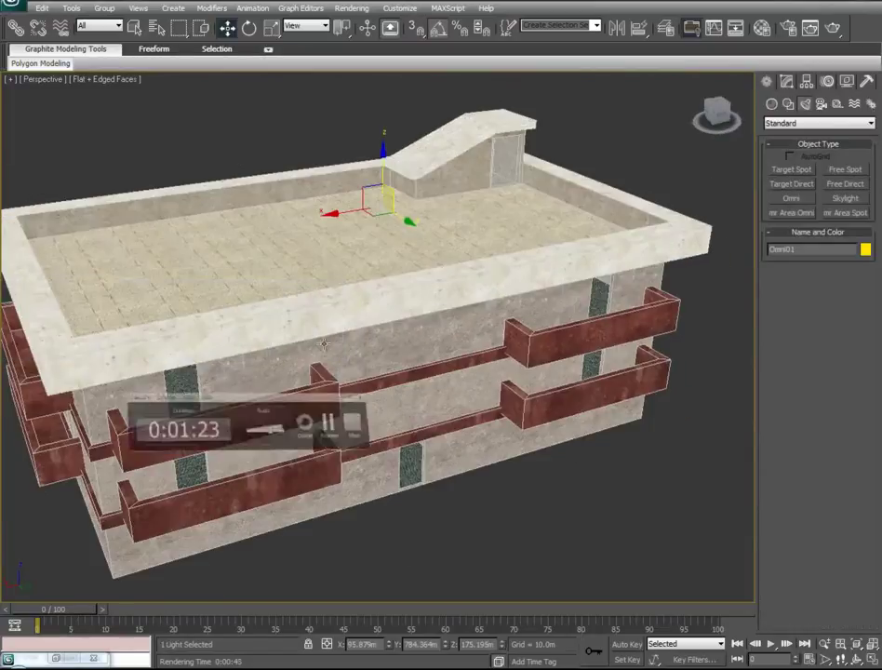
Step: Select the building at polygon level and start a selection of the balconies' inner faces on the long side
alt+middle_drag(425, 438, 437, 462)
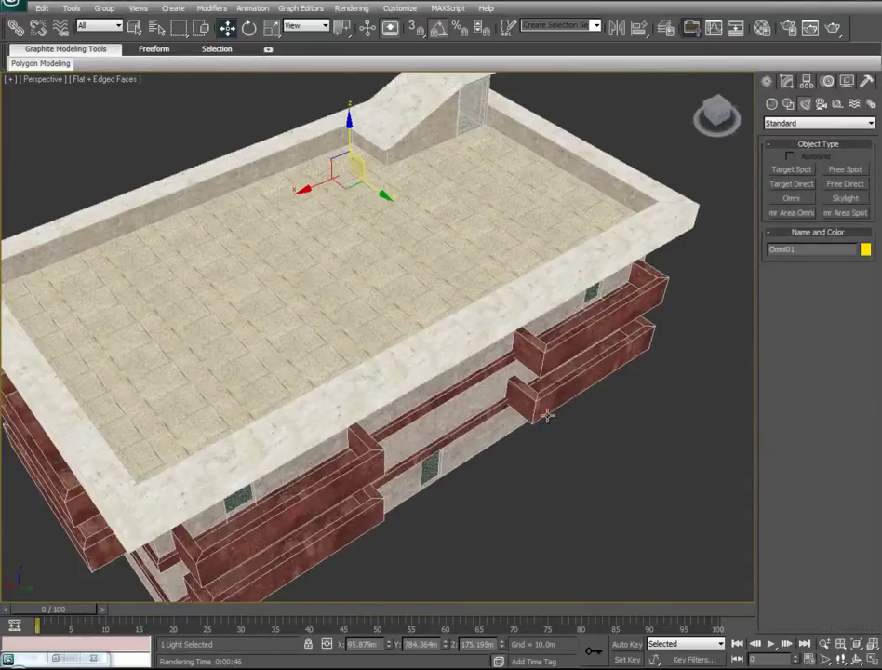
click(631, 298)
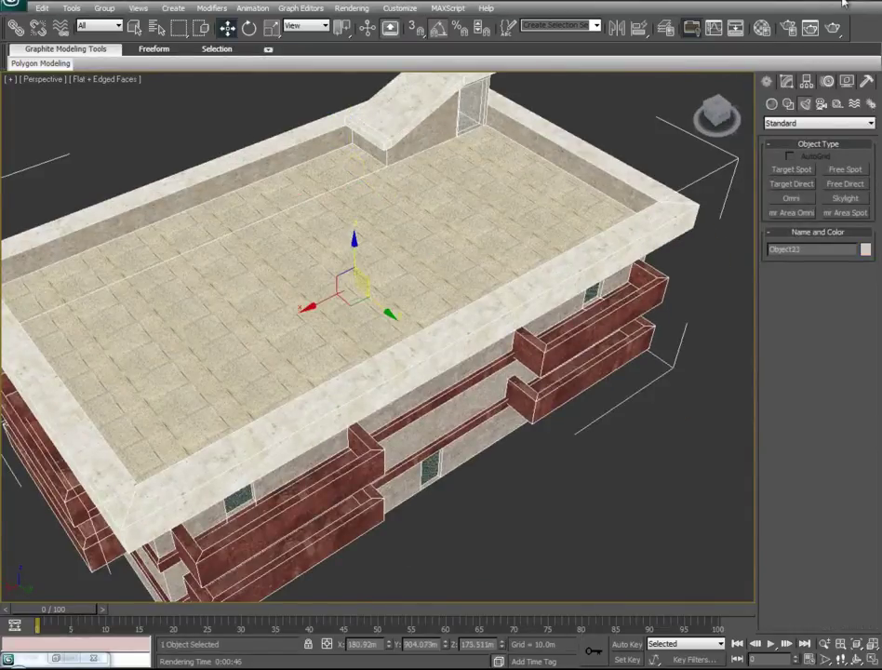
click(786, 82)
click(837, 275)
click(615, 296)
ctrl+click(631, 285)
Step: Add the inner faces of the remaining balconies around the building to the polygon selection
alt+middle_drag(712, 277, 504, 239)
ctrl+click(287, 365)
alt+middle_drag(409, 376, 276, 342)
ctrl+click(185, 318)
ctrl+click(188, 393)
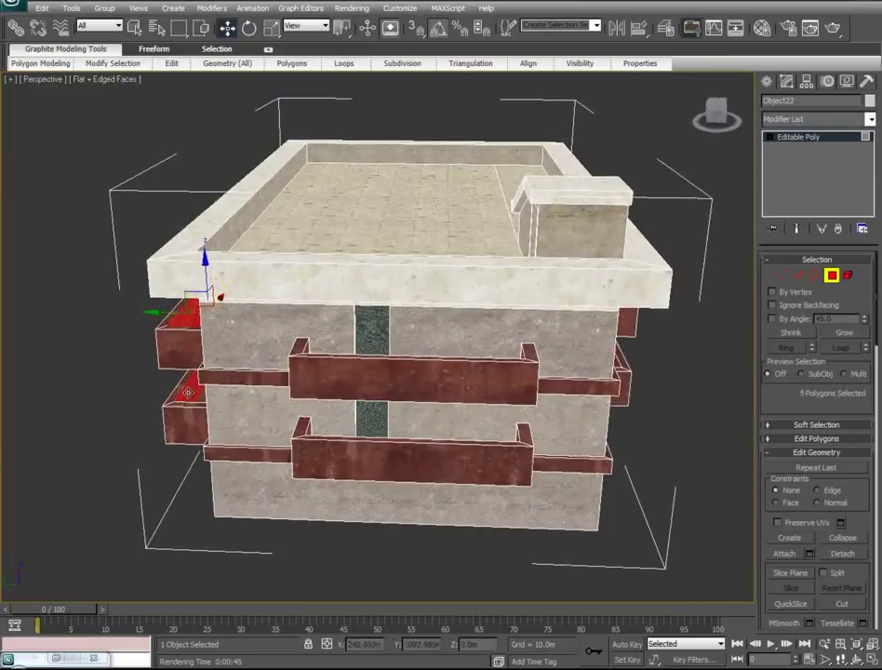
alt+middle_drag(235, 416, 252, 373)
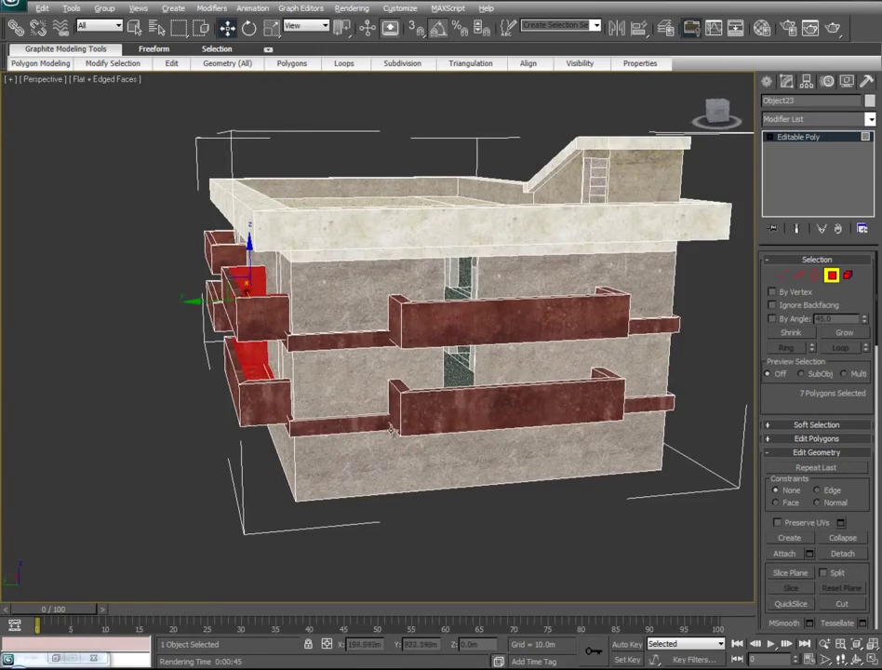
alt+middle_drag(391, 429, 561, 473)
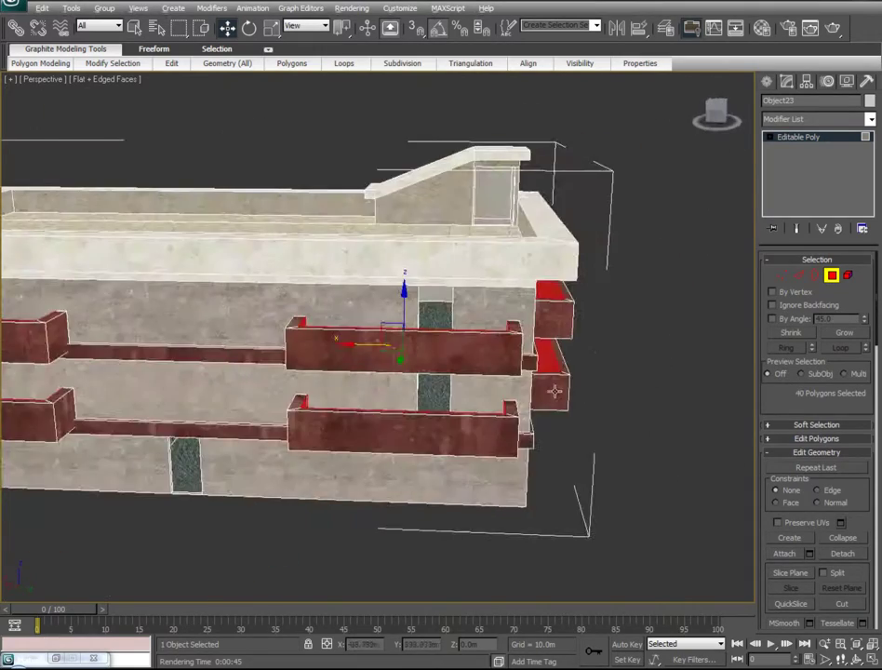
alt+middle_drag(554, 391, 582, 406)
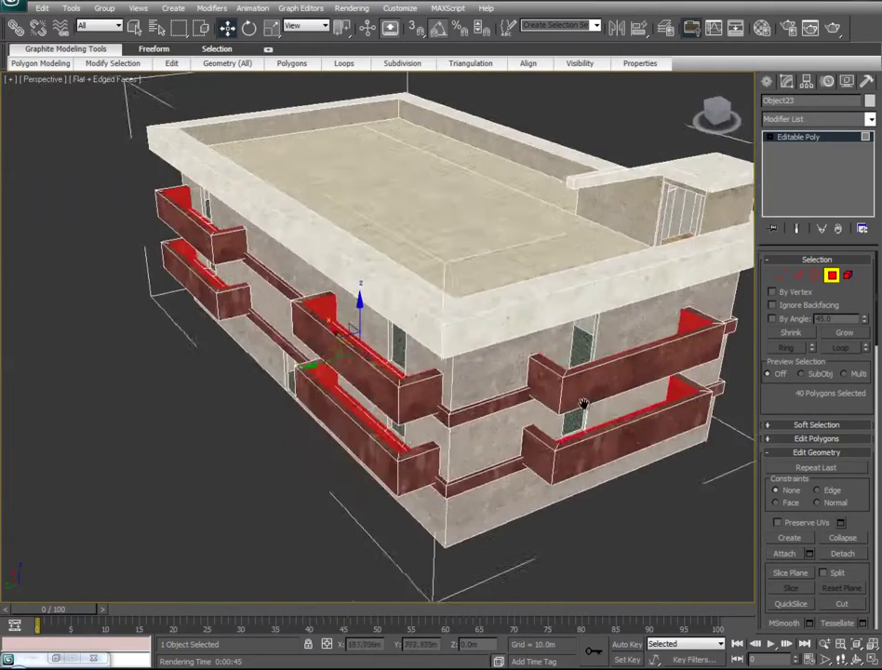
Step: Assign the Concrete#26 sub-material to the balconies' selected inner faces and clear the selection
scroll(537, 398, up, 3)
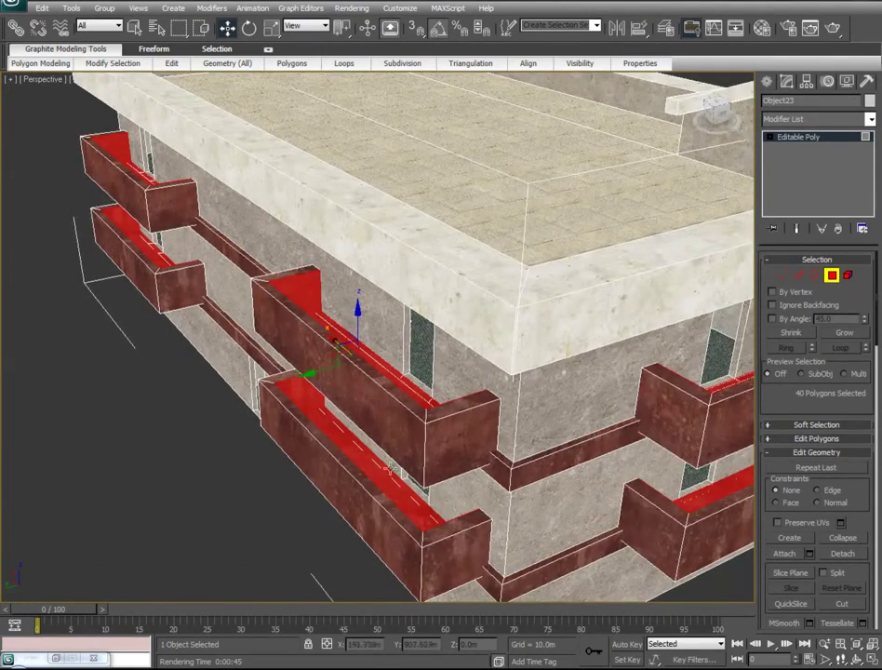
key(m)
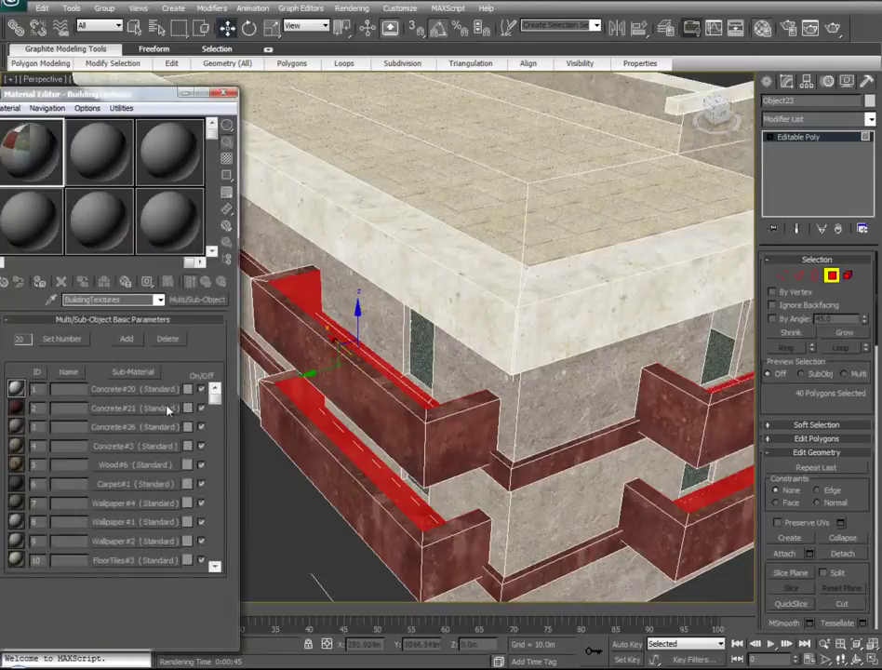
drag(102, 427, 303, 297)
click(337, 559)
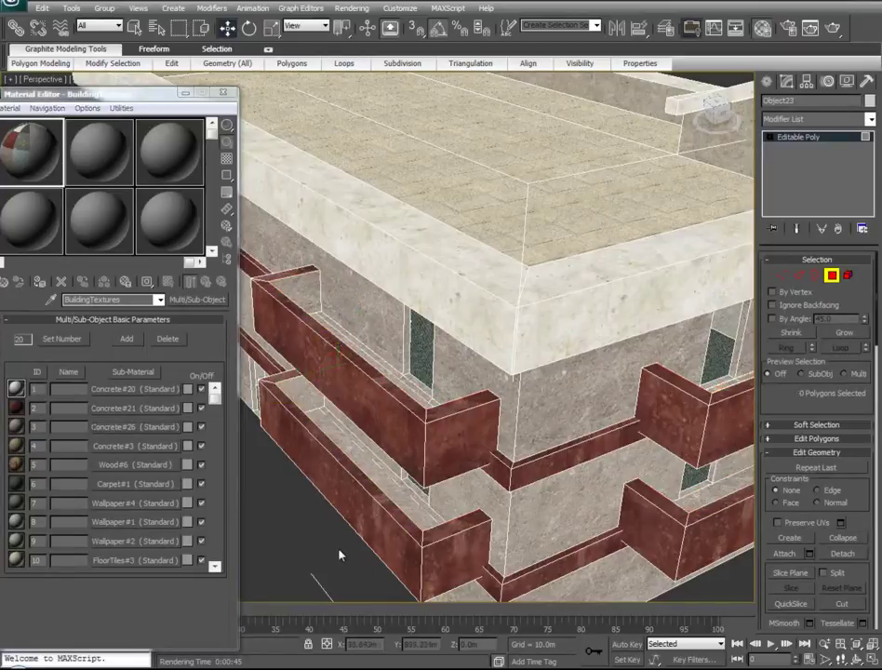
Step: Select the upper and lower red ledge band polygons between the balconies on the side with the ground-floor doorway
alt+middle_drag(410, 473, 668, 344)
alt+middle_drag(642, 335, 677, 337)
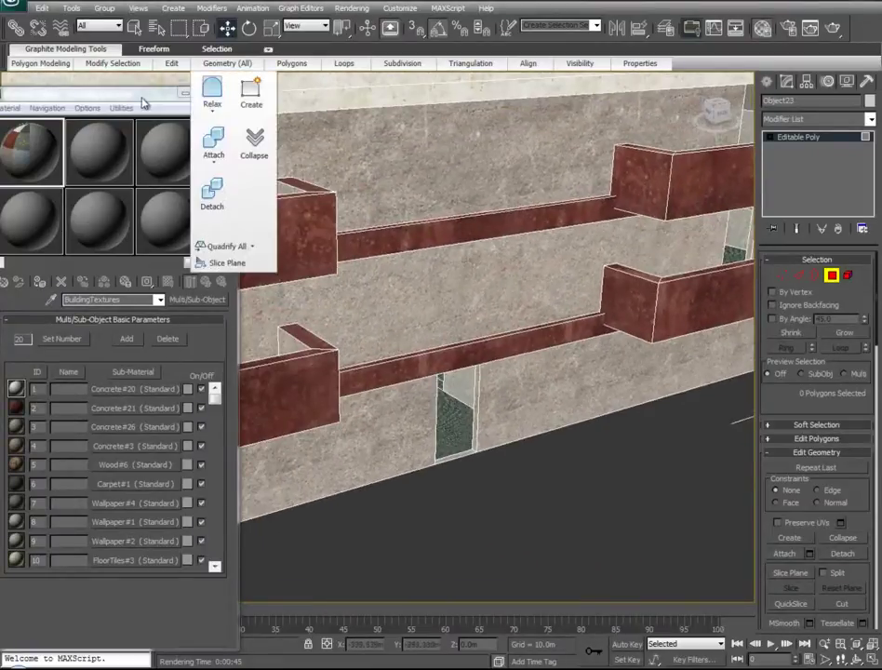
drag(139, 93, 166, 98)
click(468, 227)
ctrl+click(491, 348)
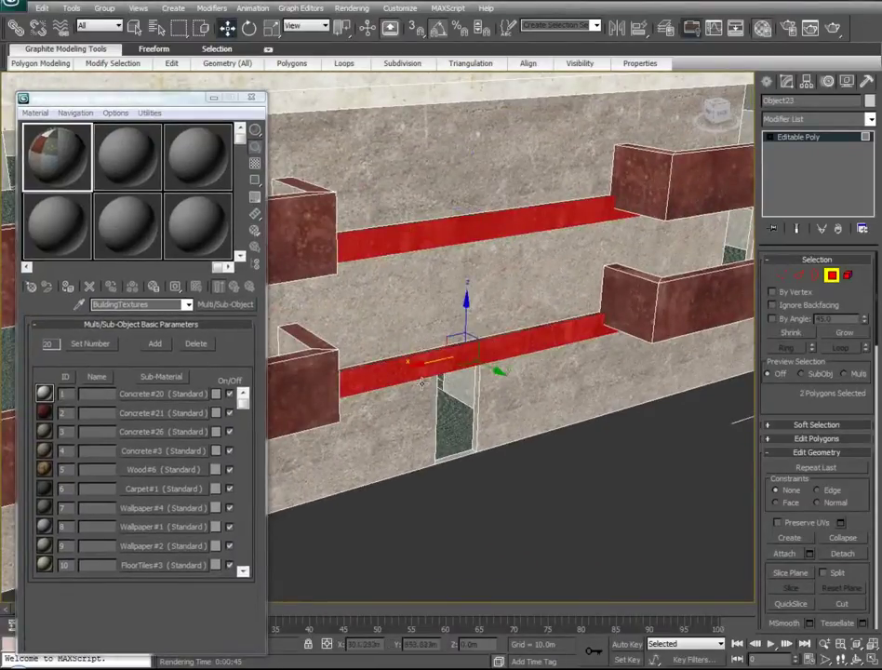
Step: Add the ledge band polygons around the building's remaining corners and sides to the selection
alt+middle_drag(434, 358, 17, 338)
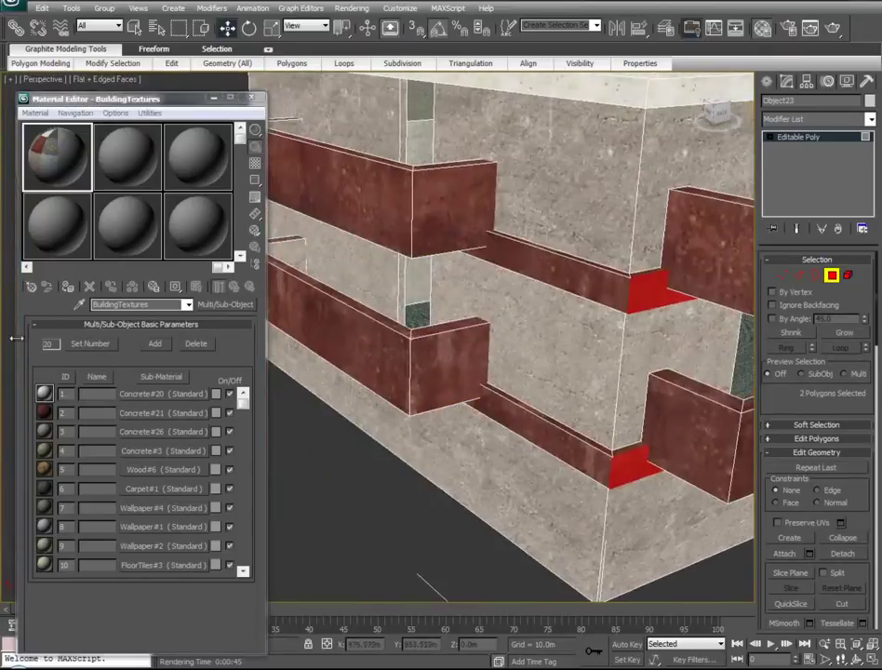
ctrl+click(572, 269)
alt+middle_drag(486, 426, 535, 237)
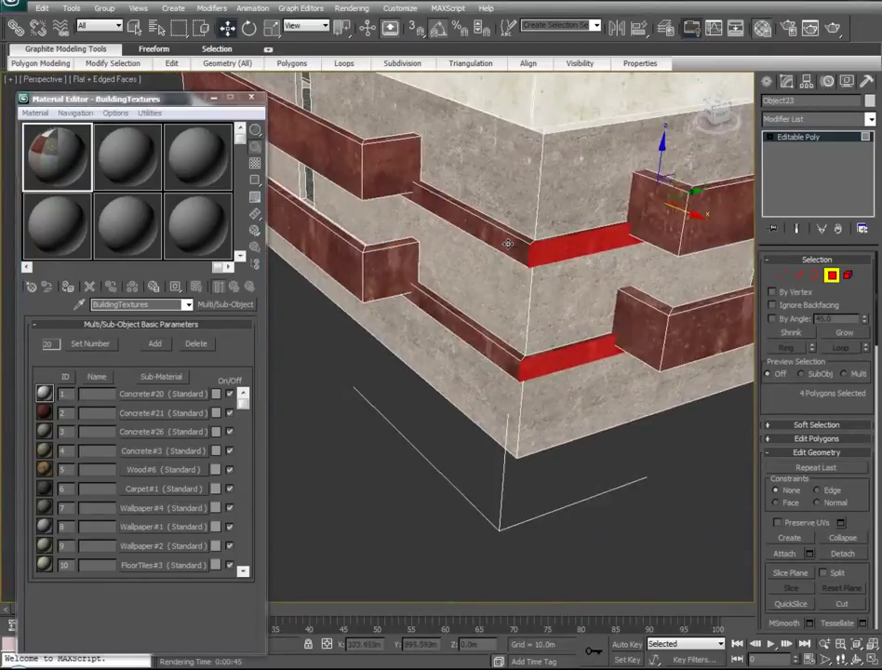
ctrl+click(500, 357)
alt+middle_drag(367, 324, 494, 230)
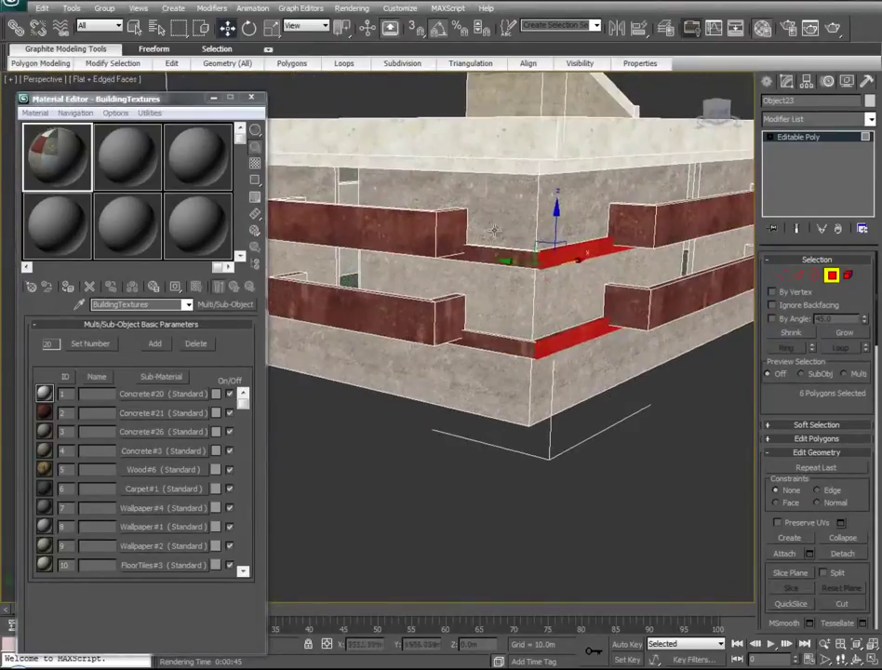
ctrl+click(487, 342)
alt+middle_drag(331, 299, 149, 328)
Step: Assign the Concrete#20 sub-material to the selected ledge bands, clear the selection and minimize the Material Editor
drag(140, 395, 500, 354)
click(679, 558)
scroll(480, 424, down, 4)
alt+middle_drag(428, 436, 745, 372)
scroll(477, 410, up, 4)
click(214, 98)
Step: Select the inner frame polygons of the ground-floor doorway and the door and window openings around the building
alt+middle_drag(525, 397, 530, 410)
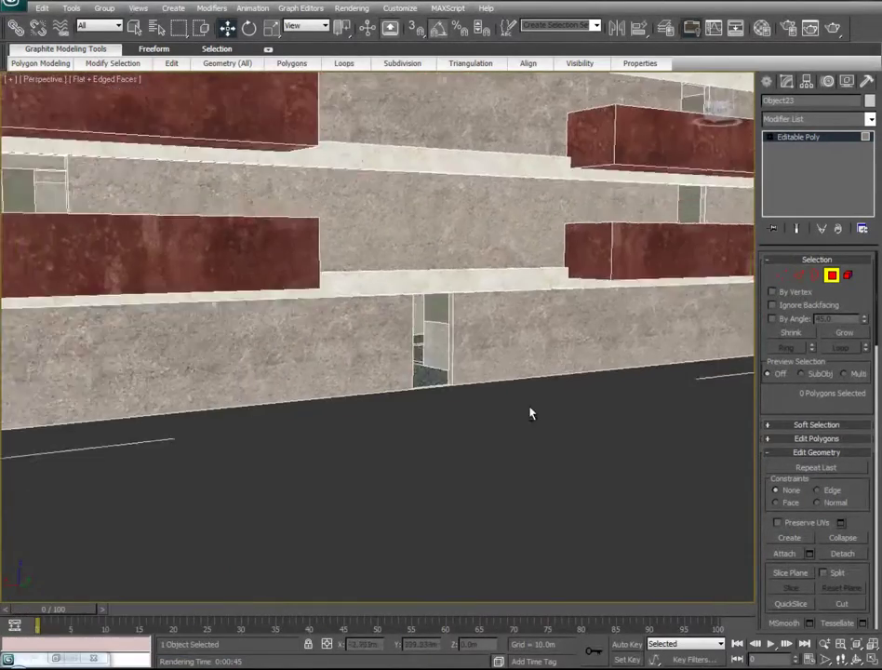
scroll(530, 414, up, 8)
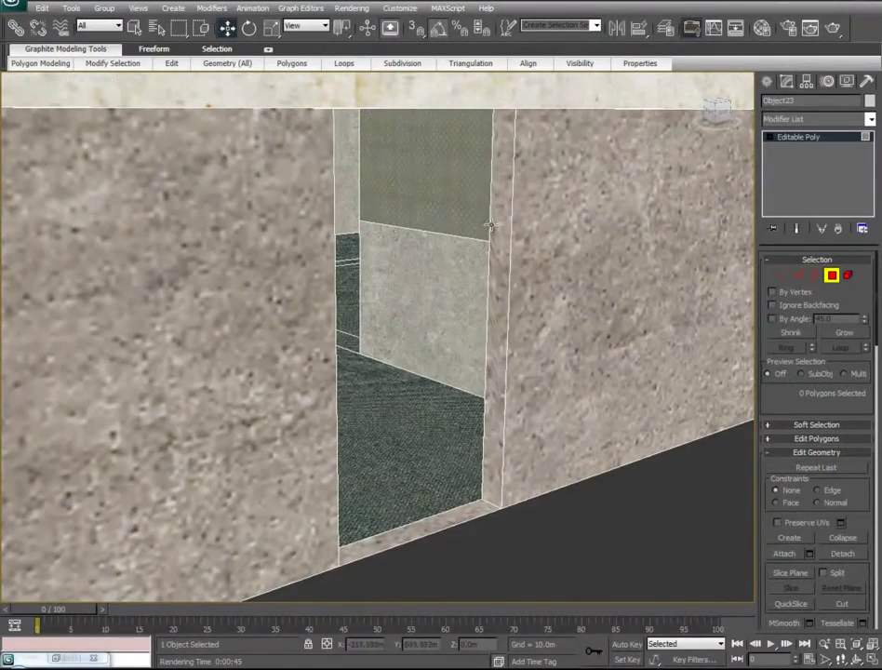
click(499, 240)
ctrl+click(440, 523)
alt+middle_drag(427, 500, 10, 428)
alt+middle_drag(402, 306, 361, 293)
ctrl+click(320, 256)
ctrl+click(267, 339)
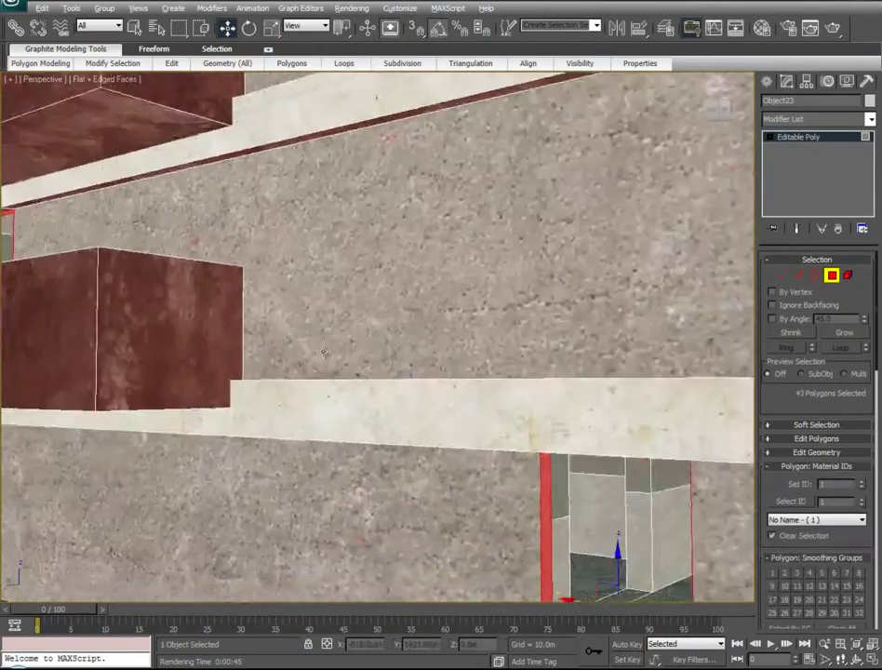
Step: Assign the Concrete#20 sub-material to the selected opening frames, then clear the selection to check the texture
scroll(300, 365, down, 5)
alt+middle_drag(300, 364, 564, 216)
key(m)
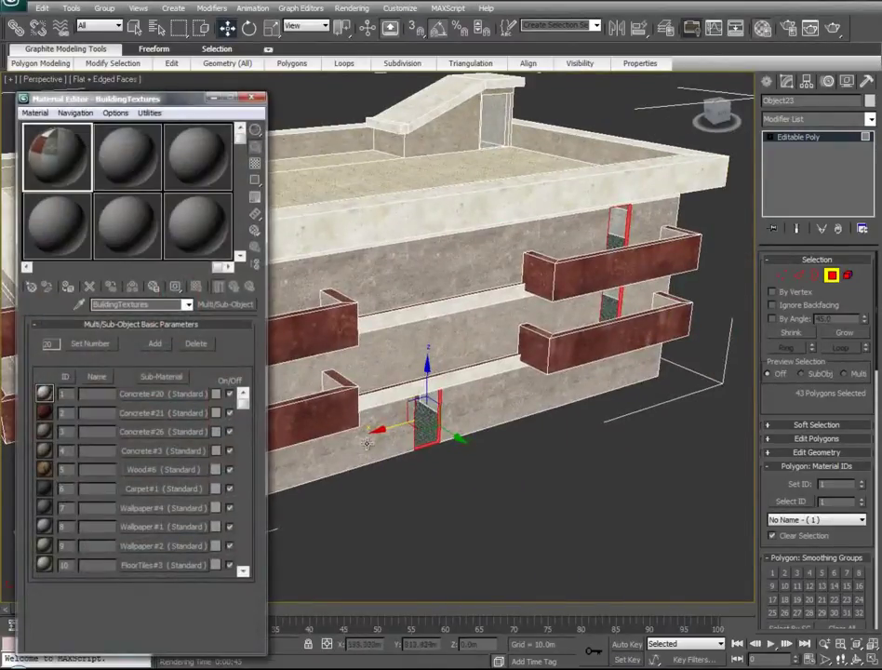
middle_drag(367, 444, 355, 410)
key(z)
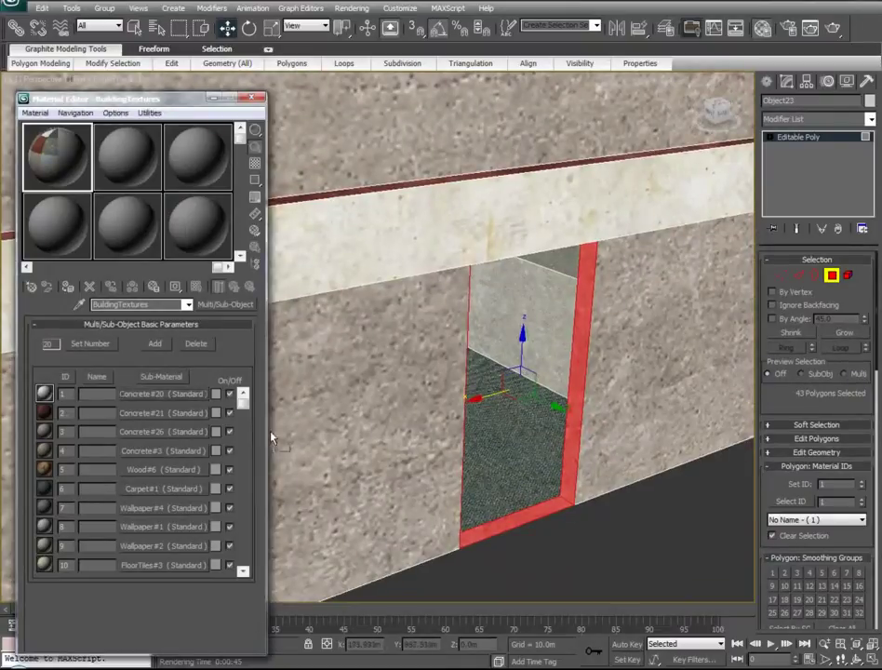
click(582, 544)
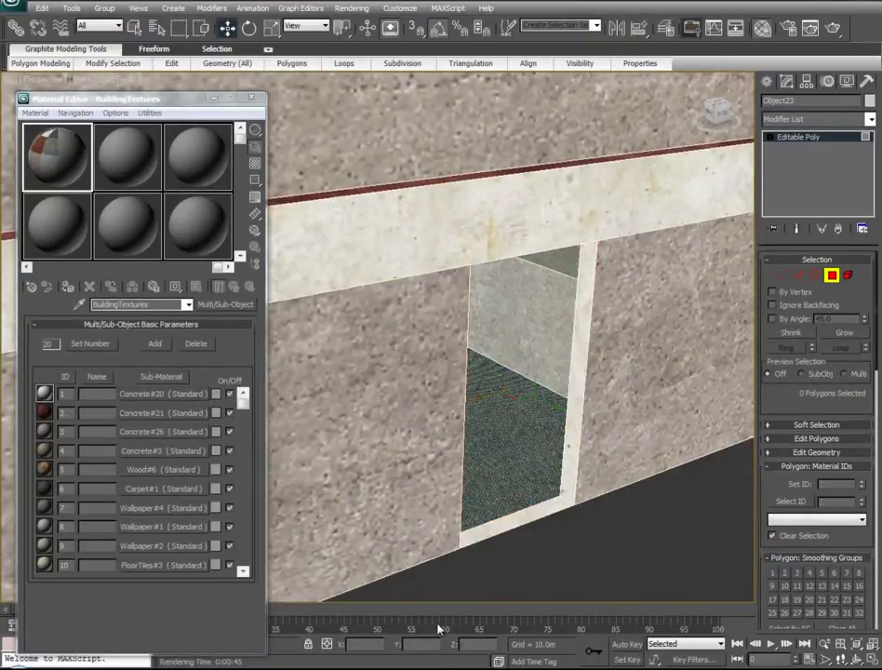
Step: Restore the opening frame selection and apply a UVW Mapping modifier with Box mapping to it
key(ctrl+z)
click(871, 119)
drag(872, 177, 876, 475)
click(791, 542)
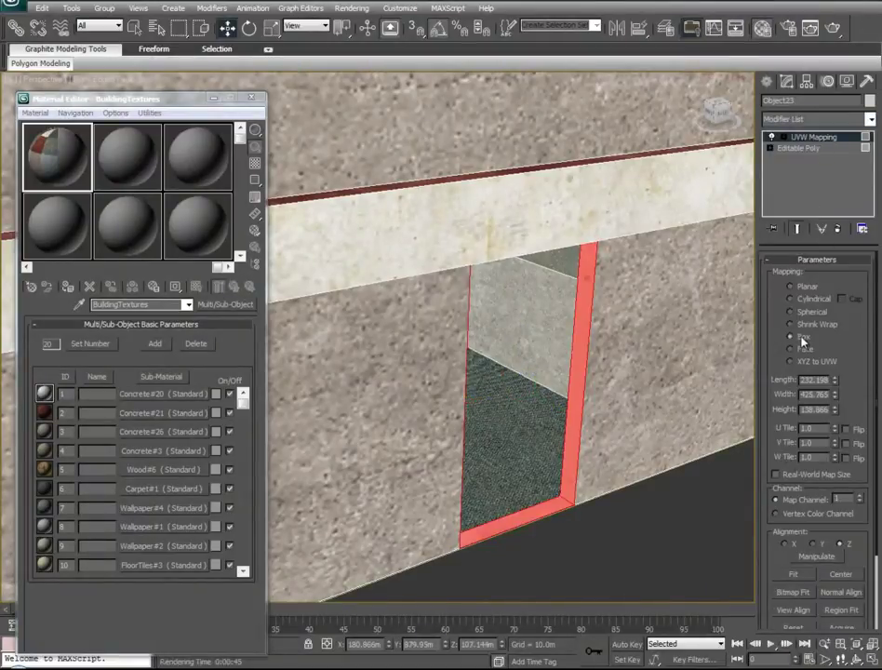
Step: Activate the Scale tool, undo the trial scaling and enter the UVW Mapping modifier's gizmo level
scroll(526, 317, down, 10)
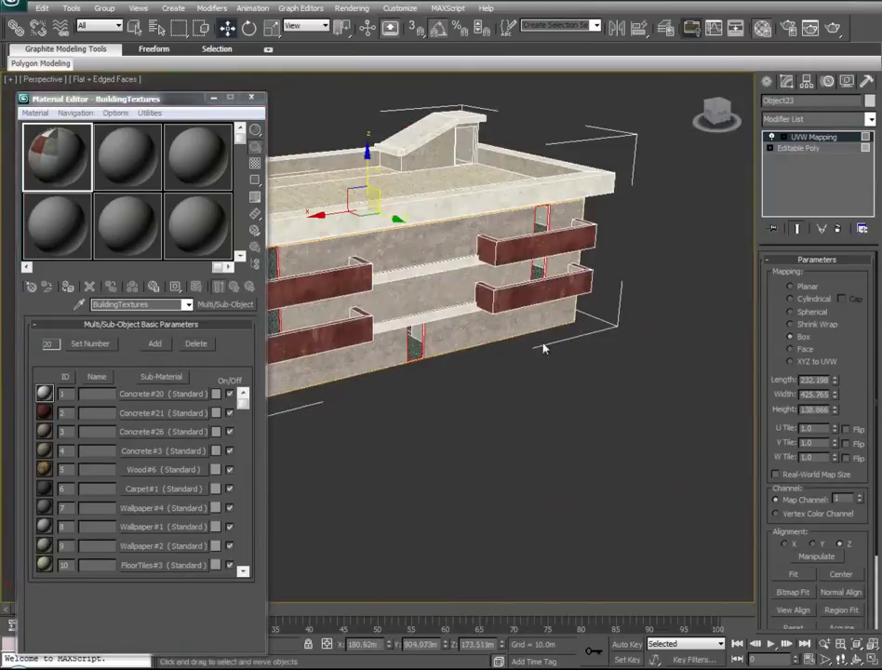
scroll(366, 308, up, 3)
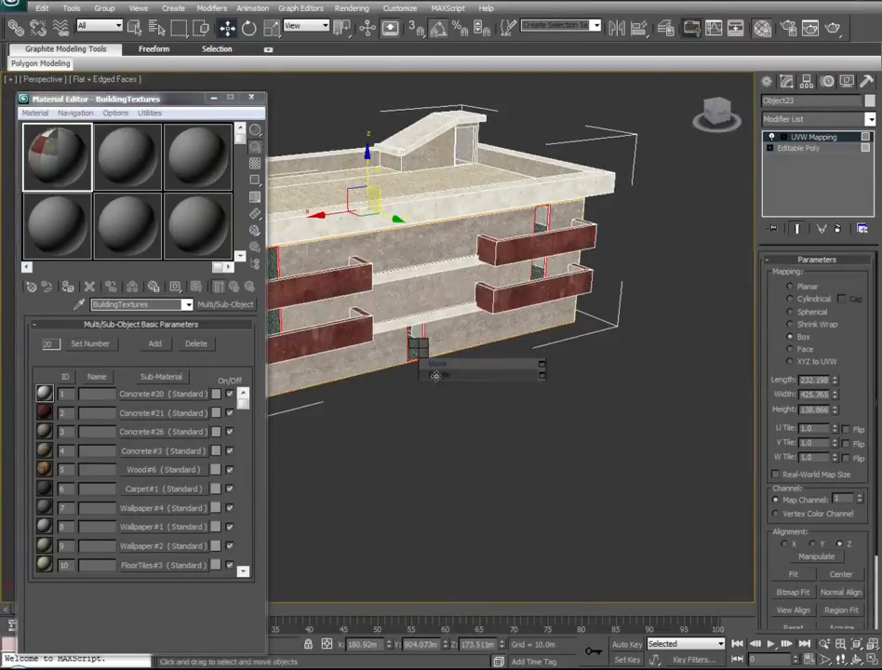
click(434, 375)
right_click(423, 352)
click(440, 386)
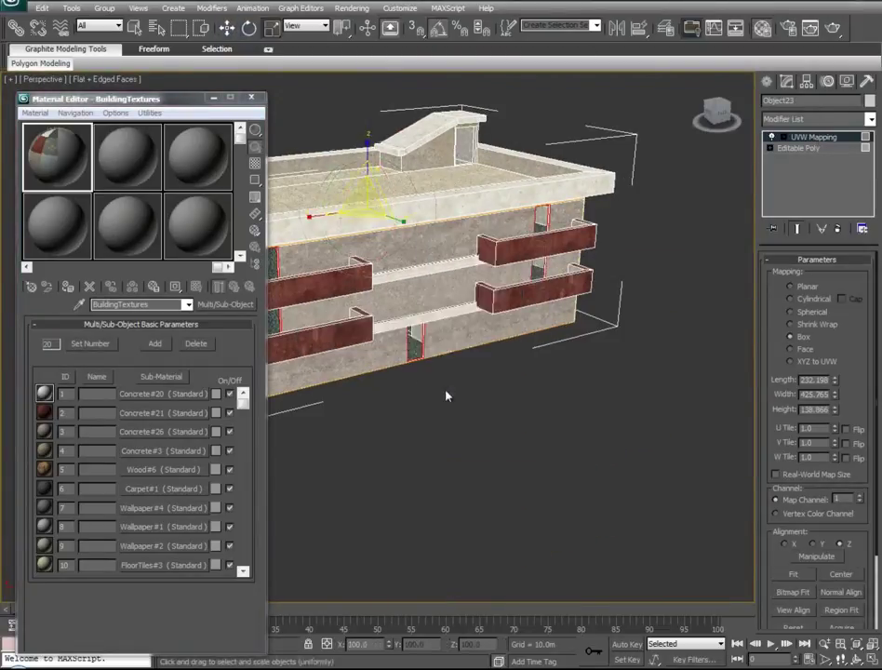
drag(362, 199, 396, 319)
key(ctrl+z)
click(826, 136)
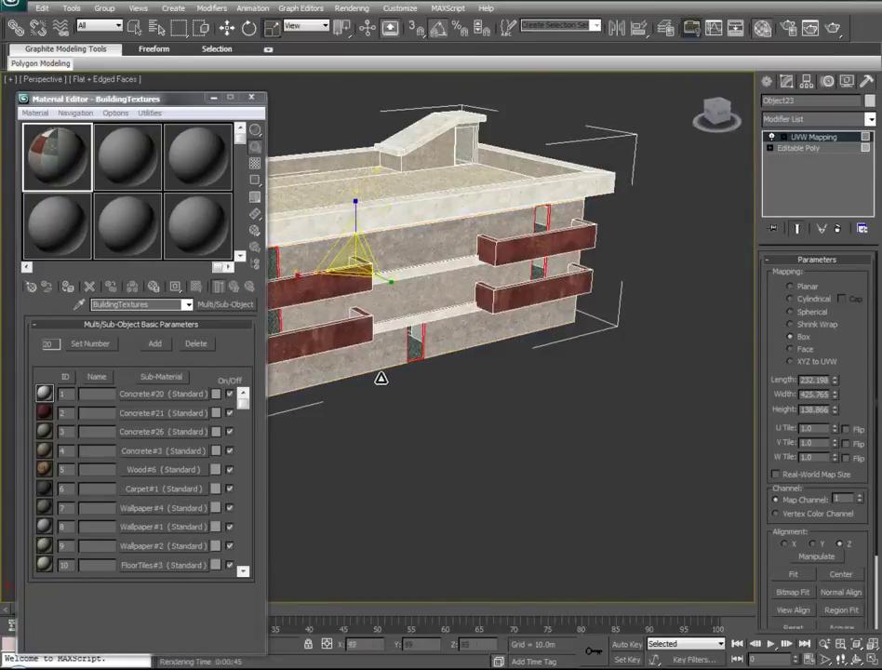
Step: Scale the frames' box mapping gizmo down uniformly and along its separate axes, using see-through display to reach it
key(z)
key(z)
middle_drag(527, 426, 200, 631)
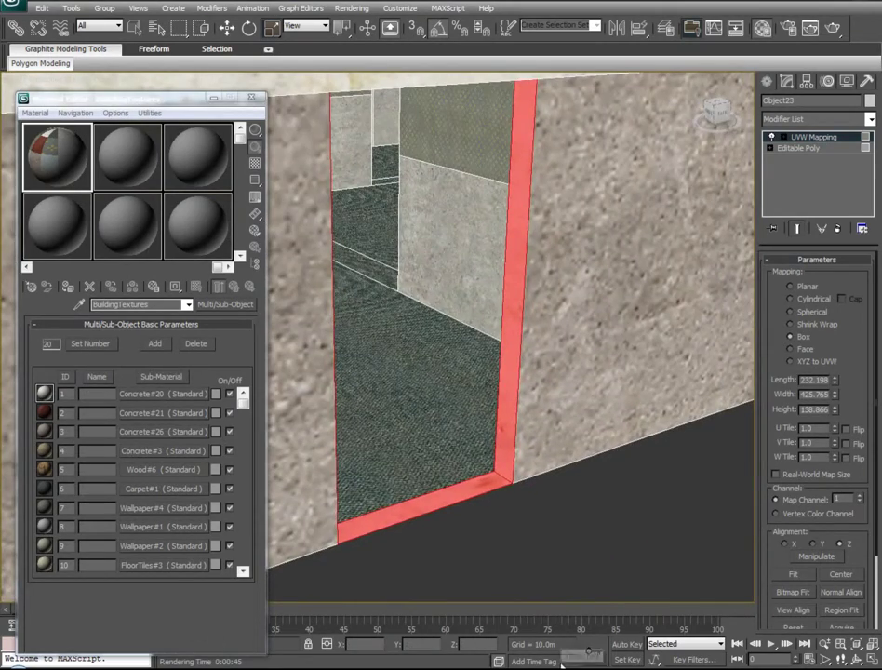
alt+middle_drag(643, 474, 776, 504)
scroll(504, 369, down, 6)
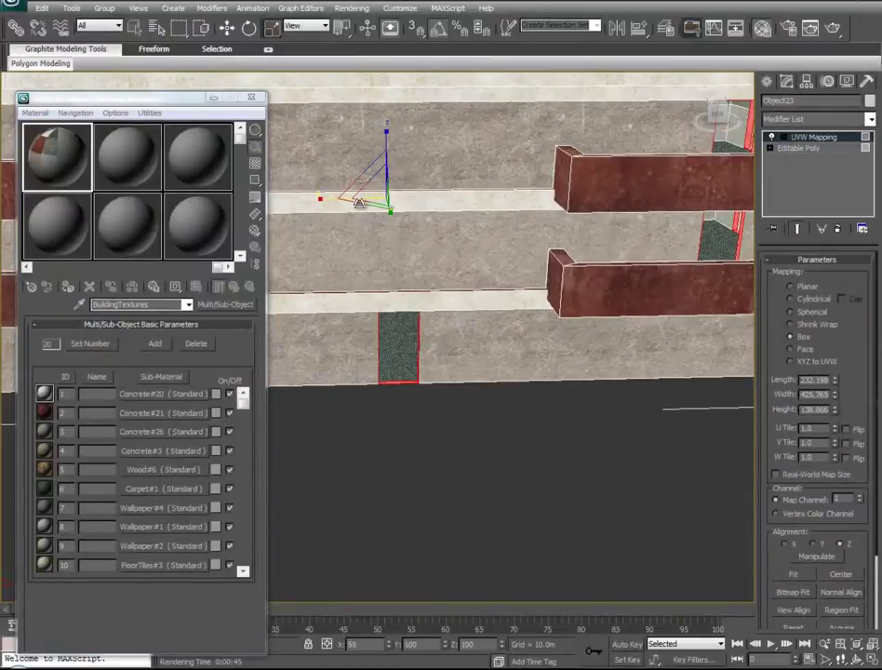
scroll(359, 202, down, 5)
alt+middle_drag(387, 231, 478, 474)
key(alt+x)
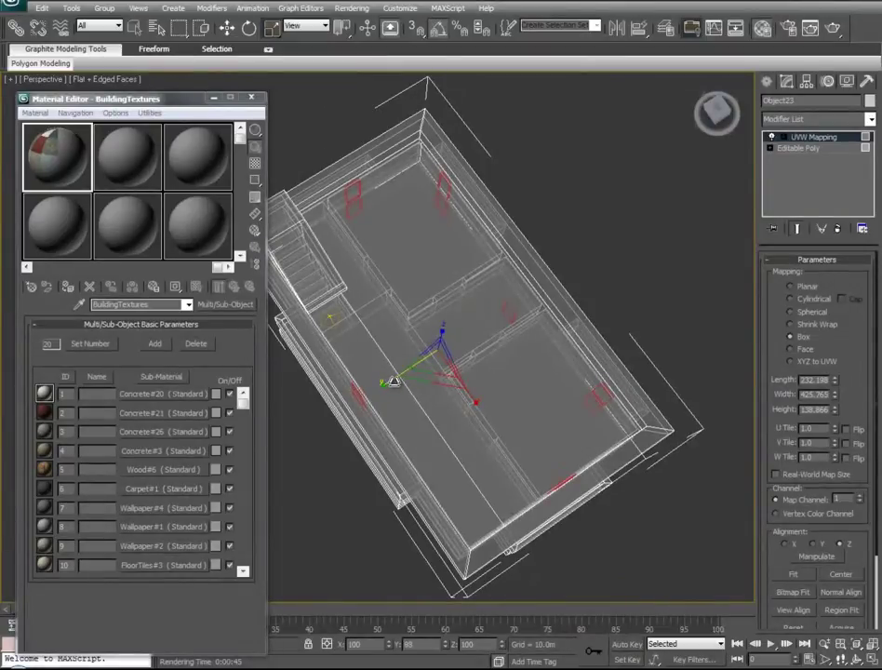
alt+middle_drag(393, 381, 437, 336)
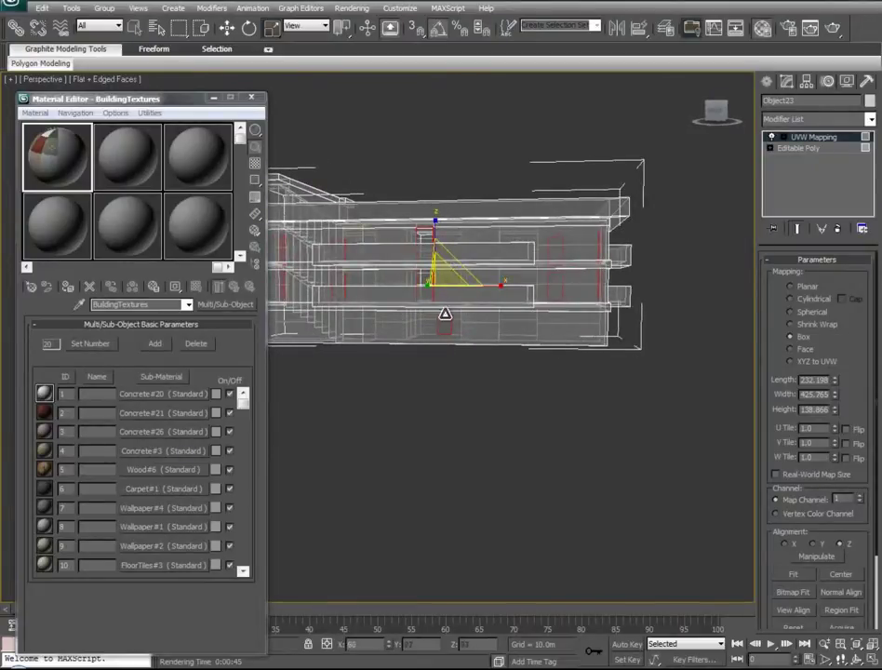
Step: Collapse the UVW Mapping modifier into the Editable Poly and close the Material Editor
right_click(837, 140)
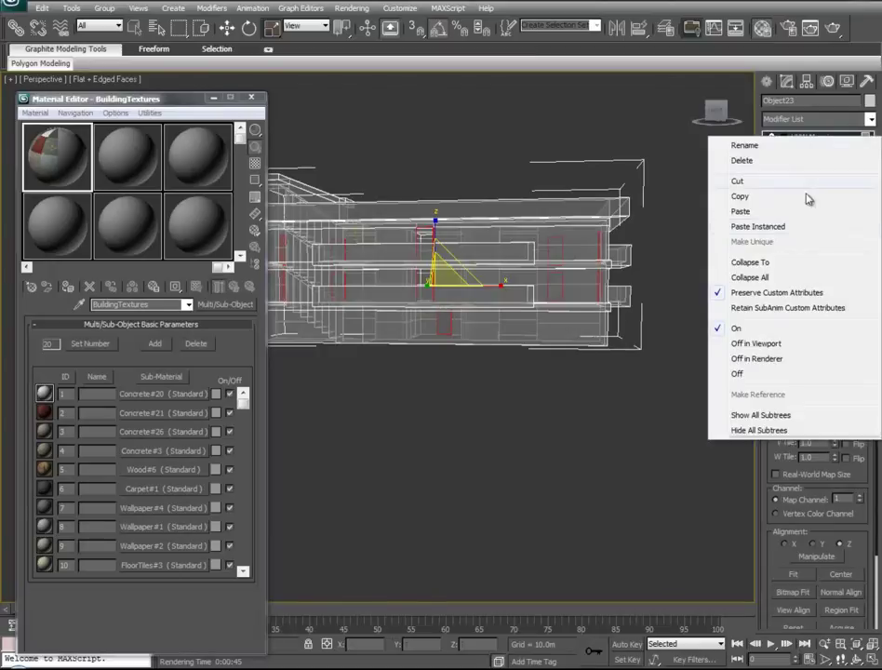
click(765, 266)
mouse_move(588, 309)
alt+middle_down()
mouse_move(477, 317)
mouse_move(473, 326)
mouse_move(516, 337)
mouse_move(396, 373)
alt+middle_up()
scroll(473, 327, up, 5)
scroll(473, 328, down, 3)
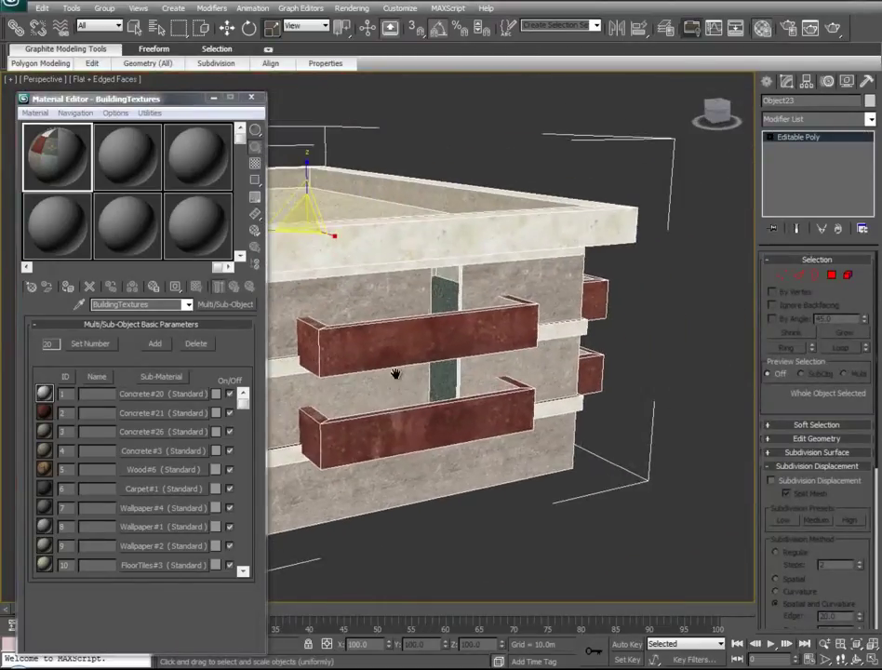
click(252, 99)
Step: At polygon level, select all the edge faces around the rooftop stair tower's sloped roof slab
alt+middle_drag(418, 233, 526, 247)
scroll(527, 247, up, 4)
click(832, 276)
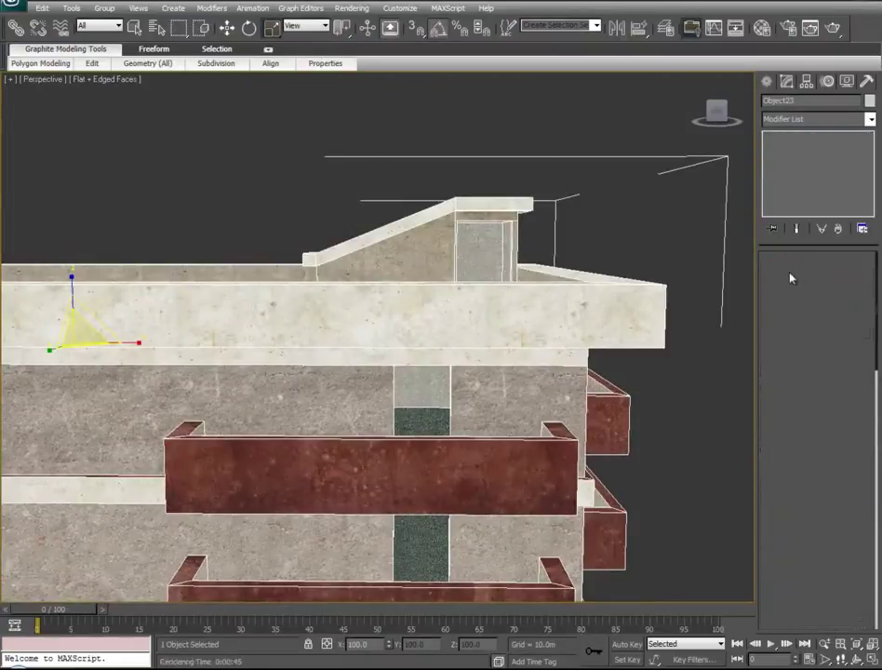
click(497, 205)
ctrl+click(427, 216)
ctrl+click(310, 259)
alt+middle_drag(505, 238, 621, 305)
alt+middle_drag(351, 262, 250, 243)
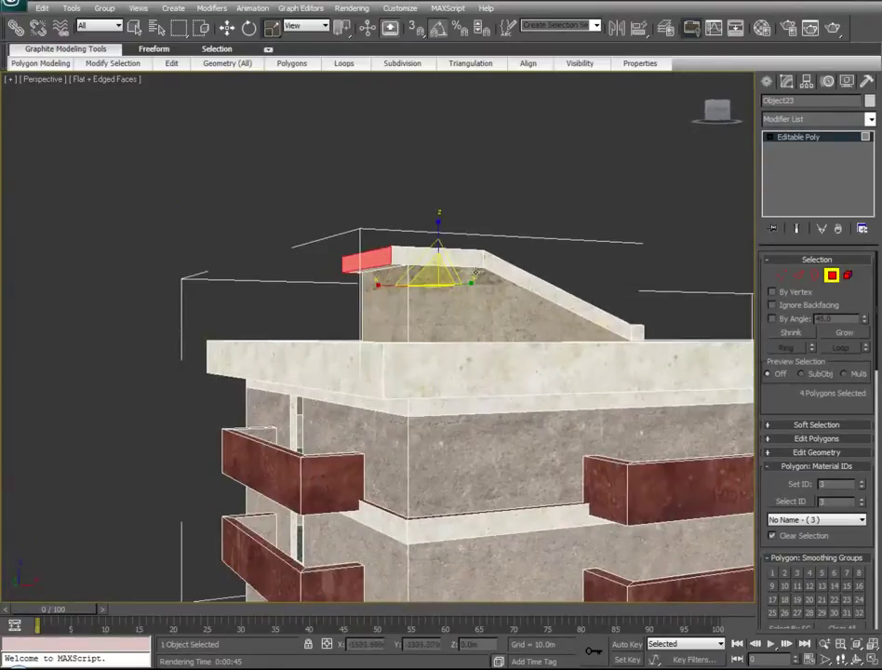
ctrl+click(475, 265)
ctrl+click(596, 311)
ctrl+click(640, 334)
alt+middle_drag(642, 337, 418, 356)
ctrl+click(492, 363)
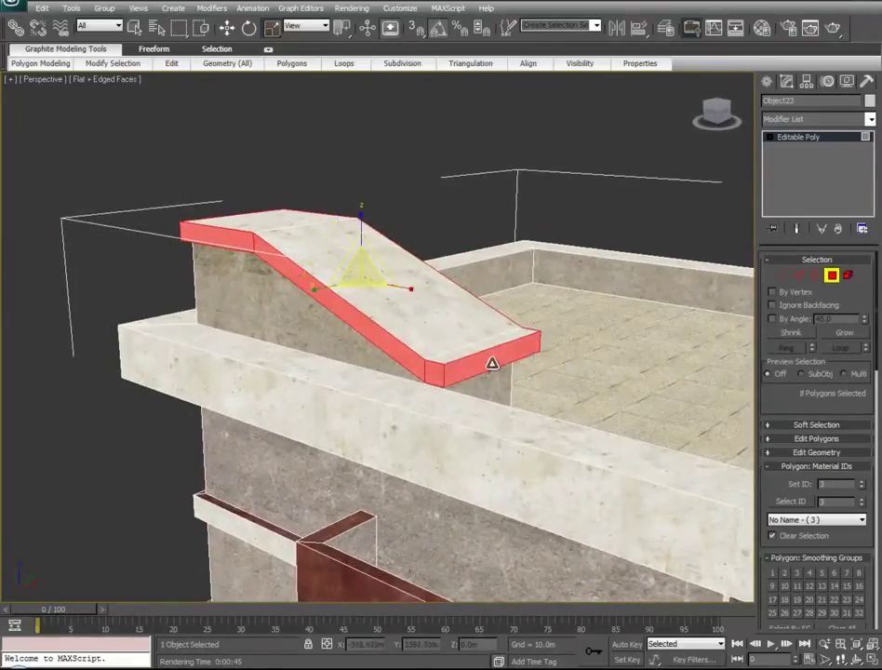
Step: Assign the Concrete#21 sub-material to the stair tower roof's edge faces and close the Material Editor
click(761, 29)
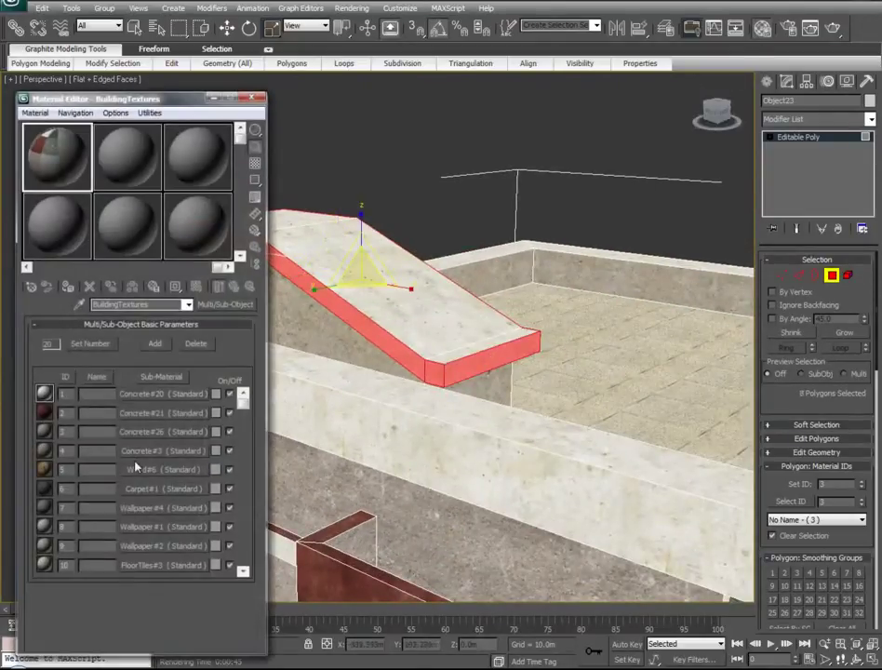
drag(155, 417, 409, 371)
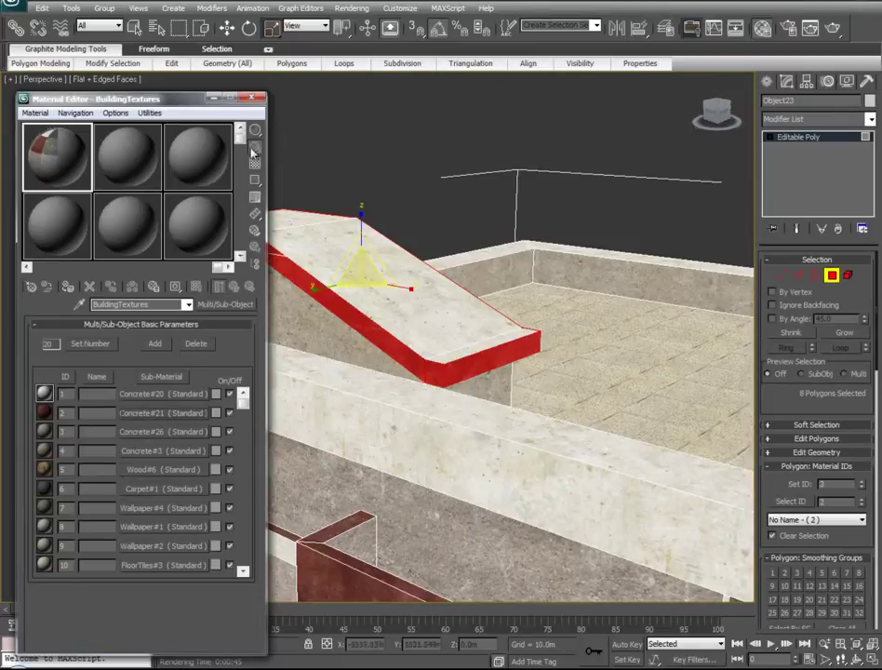
click(251, 97)
Step: Select the underside polygons of the stair tower's roof overhang on all sides
alt+middle_drag(459, 354, 141, 319)
click(479, 199)
ctrl+click(375, 199)
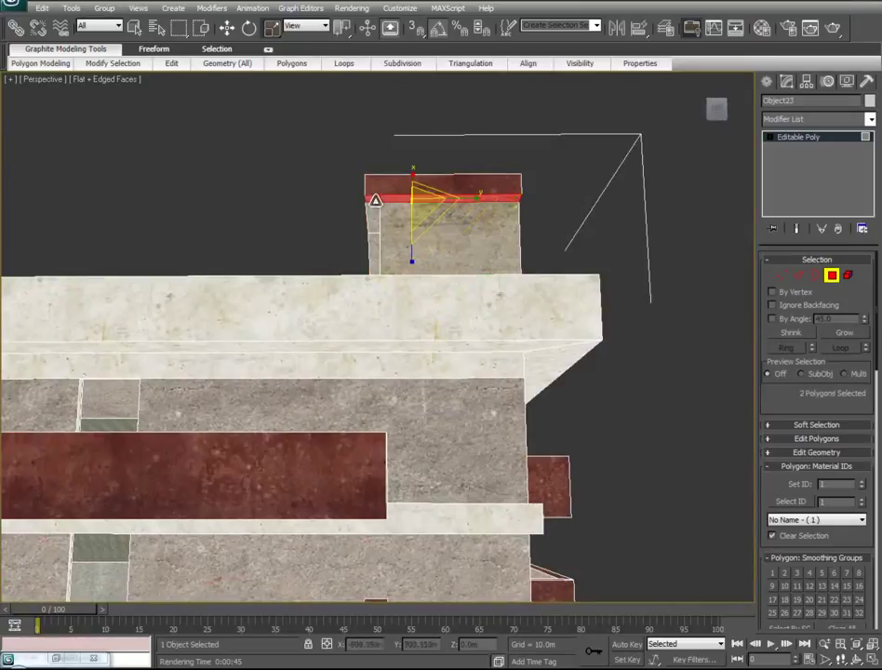
ctrl+click(374, 217)
ctrl+click(377, 251)
alt+middle_drag(543, 250, 763, 118)
ctrl+click(450, 221)
alt+middle_drag(522, 278, 768, 29)
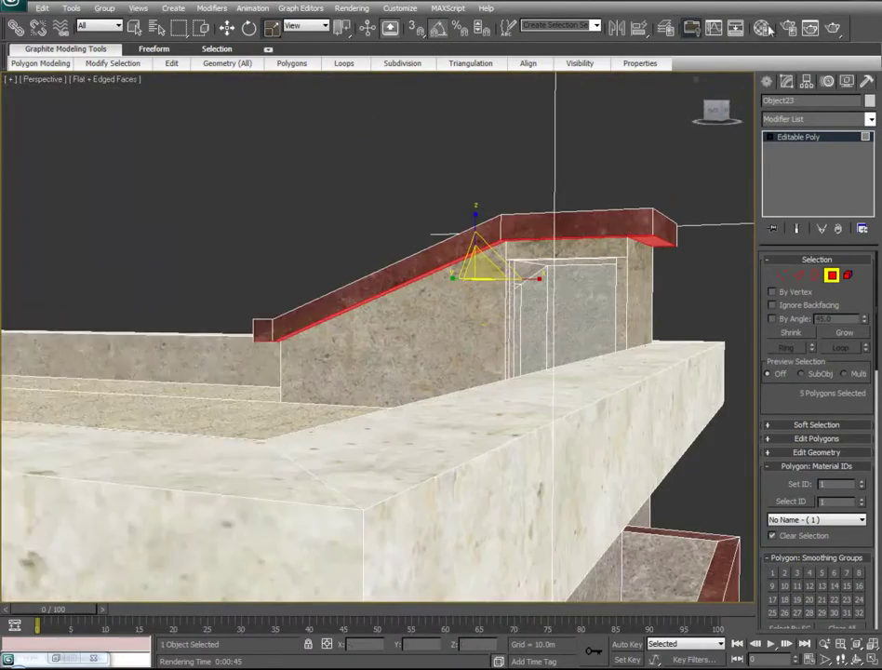
Step: Assign the Concrete#20 sub-material to the stair tower roof's underside and clear the selection
click(764, 29)
alt+middle_drag(454, 374, 384, 344)
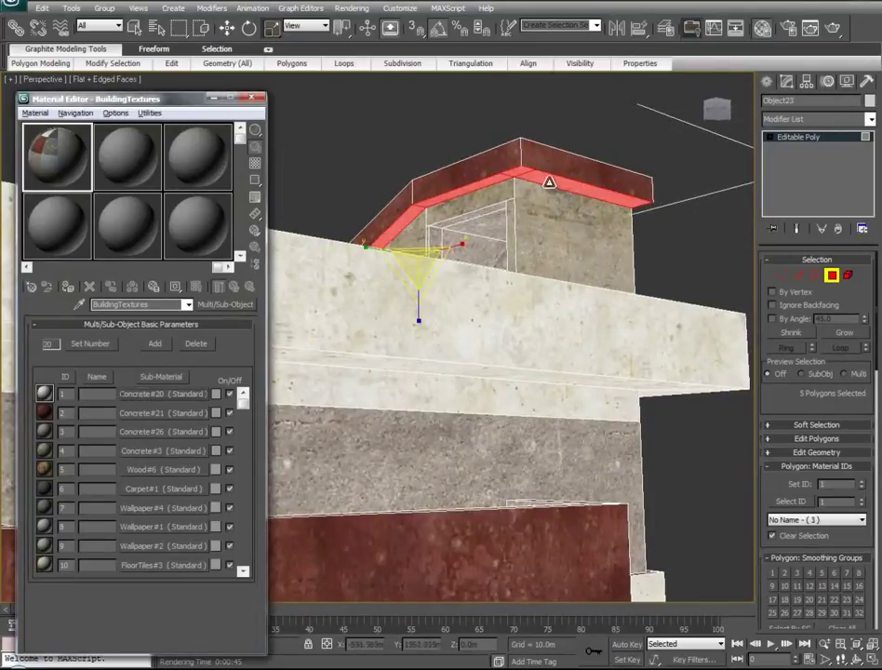
click(576, 129)
Step: Select the inner frame polygons of the rooftop stair tower's doorway
alt+middle_drag(491, 364, 463, 350)
scroll(464, 350, up, 4)
alt+middle_drag(535, 273, 500, 333)
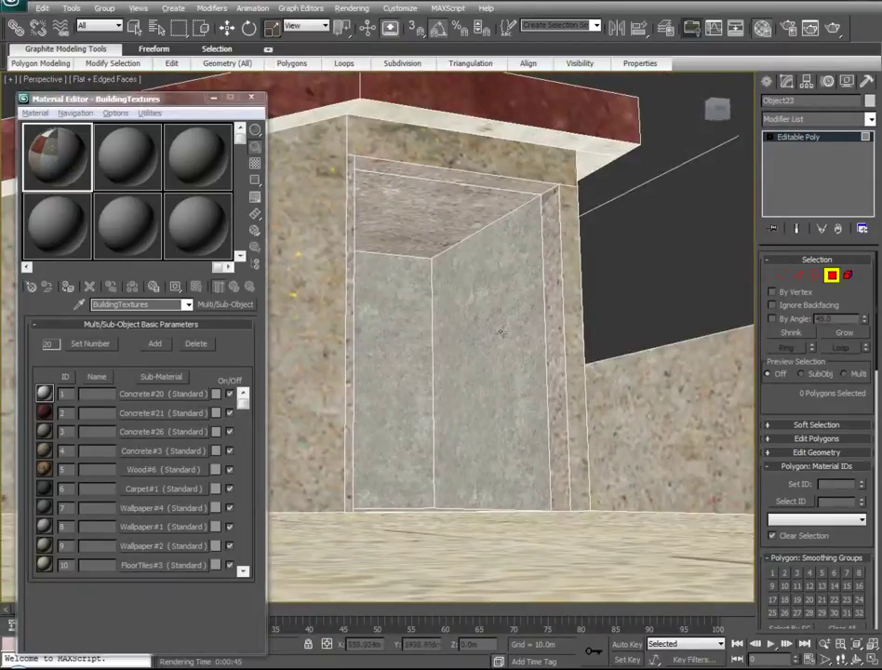
click(527, 188)
ctrl+click(556, 233)
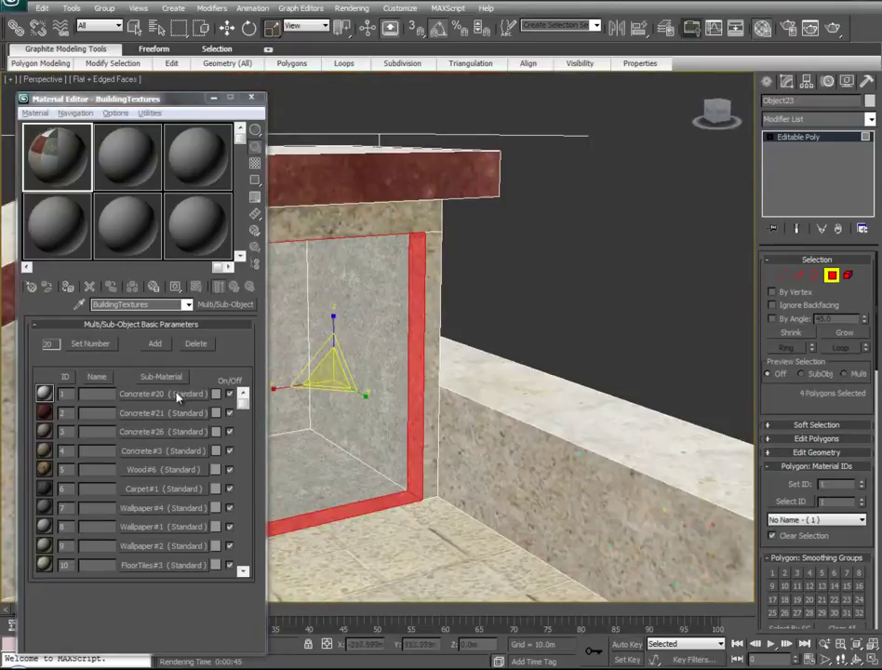
Step: Assign the Concrete#20 sub-material to the rooftop stair tower doorway's inner frame and clear the selection
drag(176, 393, 430, 382)
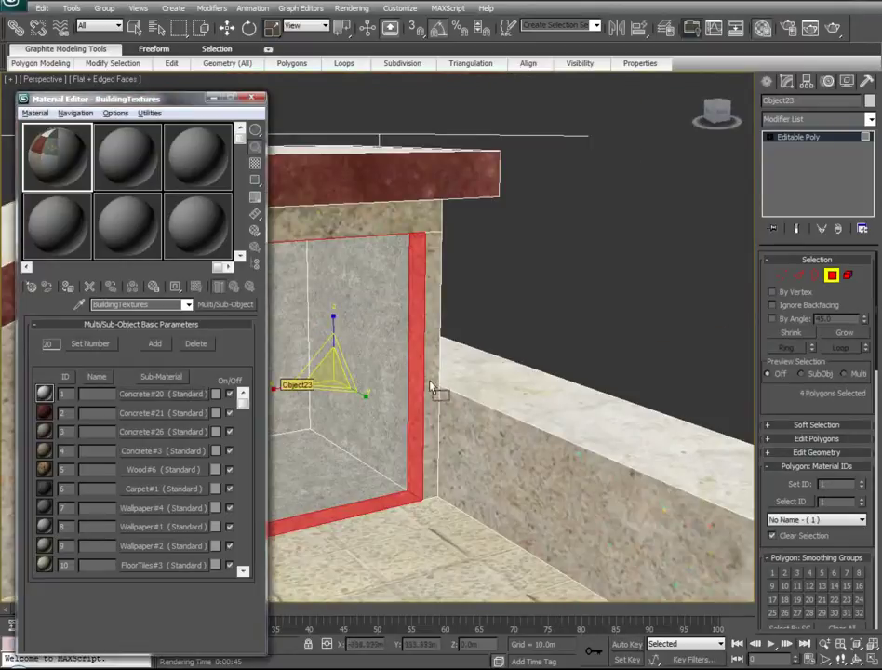
click(558, 330)
Step: Select the staircase landing floor polygons inside the rooftop stair tower and on the storeys below
alt+middle_drag(510, 431, 333, 475)
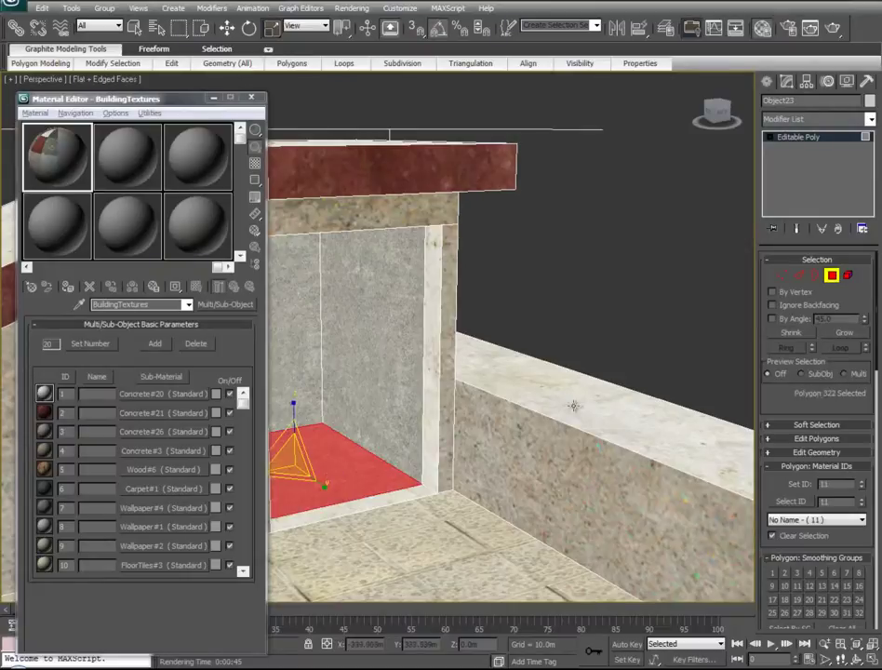
middle_drag(473, 462, 287, 596)
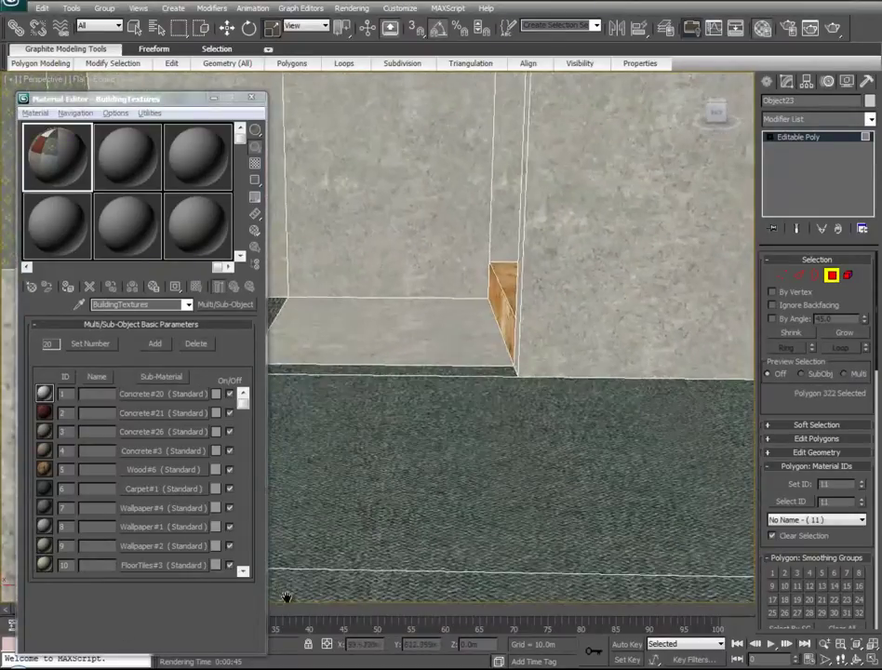
ctrl+click(399, 333)
middle_drag(507, 395, 571, 52)
ctrl+click(461, 321)
alt+middle_drag(462, 321, 802, 465)
ctrl+click(474, 397)
ctrl+click(465, 337)
middle_drag(480, 359, 499, 495)
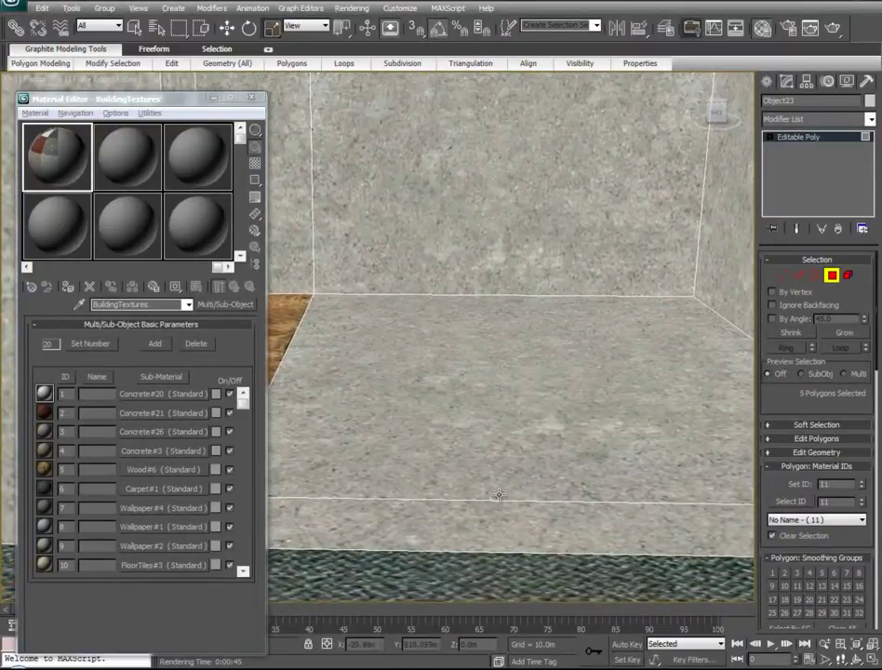
ctrl+click(503, 437)
middle_drag(391, 533, 443, 526)
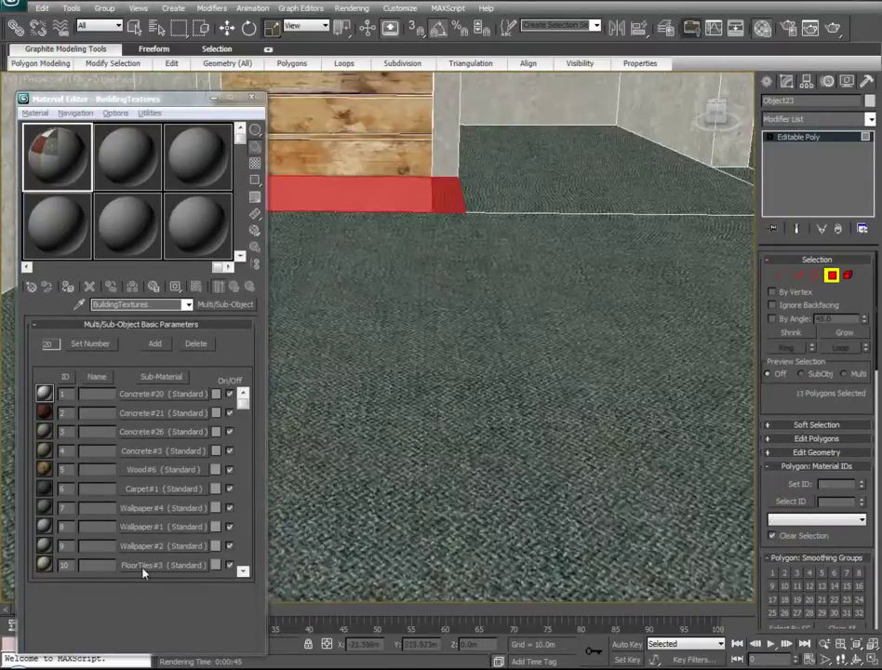
Step: Assign the FloorTiles#3 sub-material to the selected landing floors and minimize the Material Editor
drag(144, 570, 463, 313)
drag(443, 216, 442, 212)
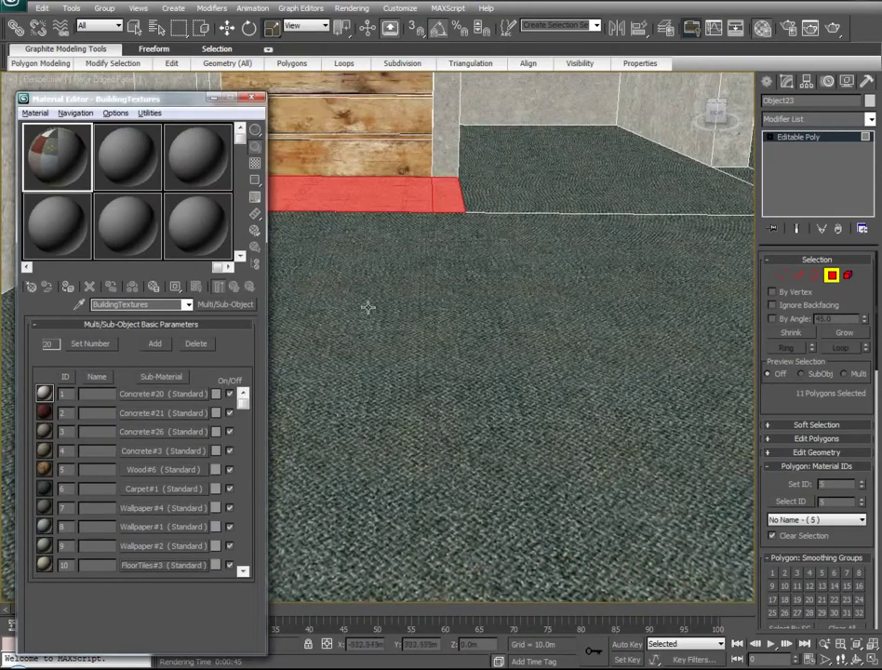
click(217, 100)
Step: Add a UVW Map modifier to the landing floor polygons and scale its planar gizmo uniformly to about 153%
alt+middle_drag(379, 256, 304, 354)
scroll(307, 321, up, 4)
middle_drag(307, 313, 458, 361)
scroll(473, 321, up, 5)
scroll(456, 361, down, 10)
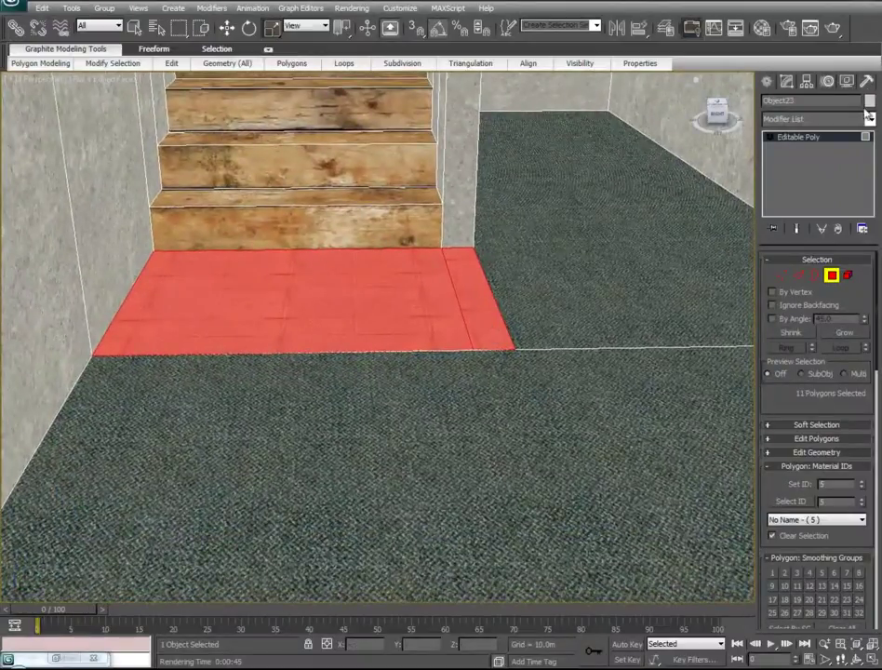
click(869, 119)
drag(873, 210, 866, 580)
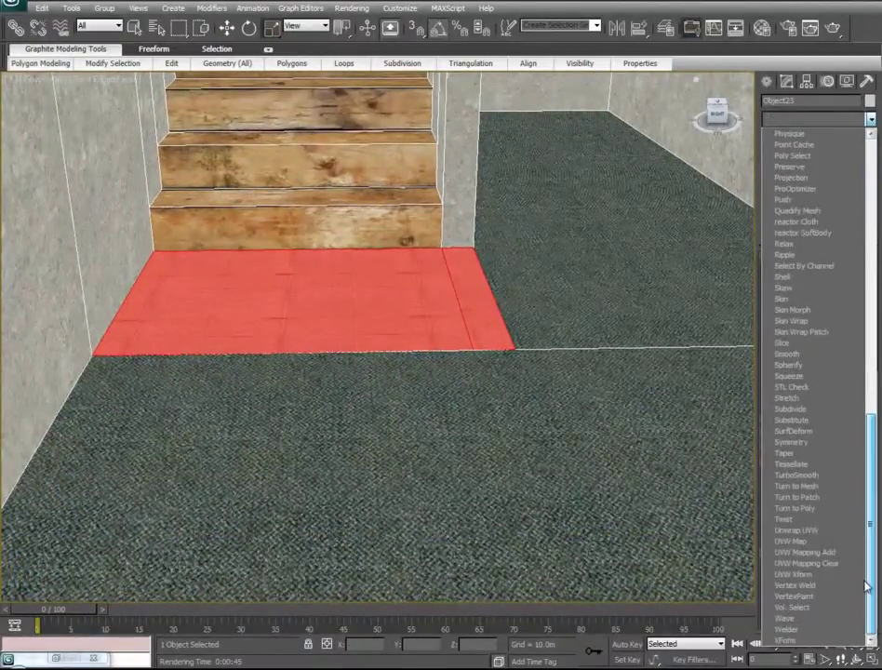
click(807, 542)
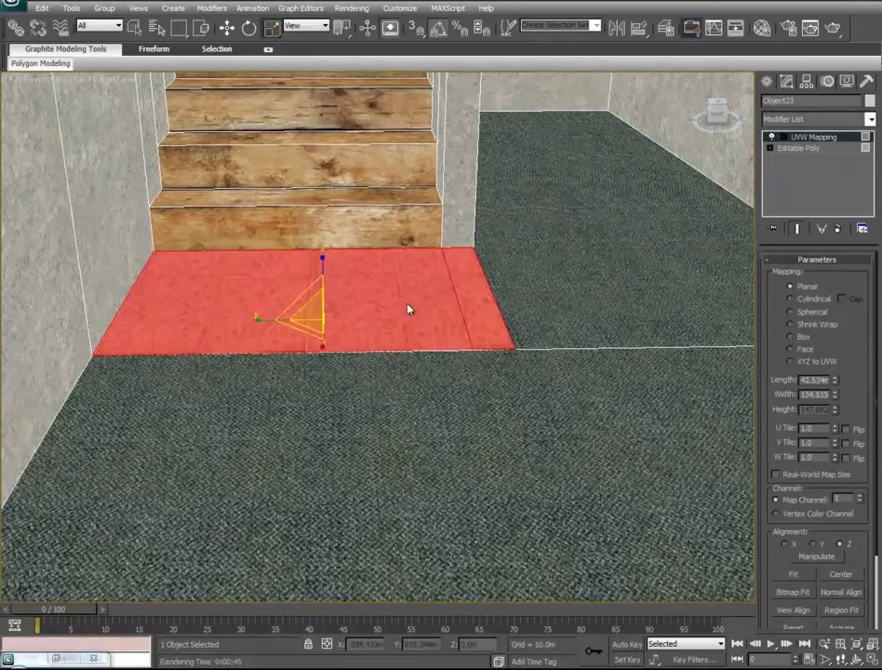
right_click(356, 307)
click(388, 355)
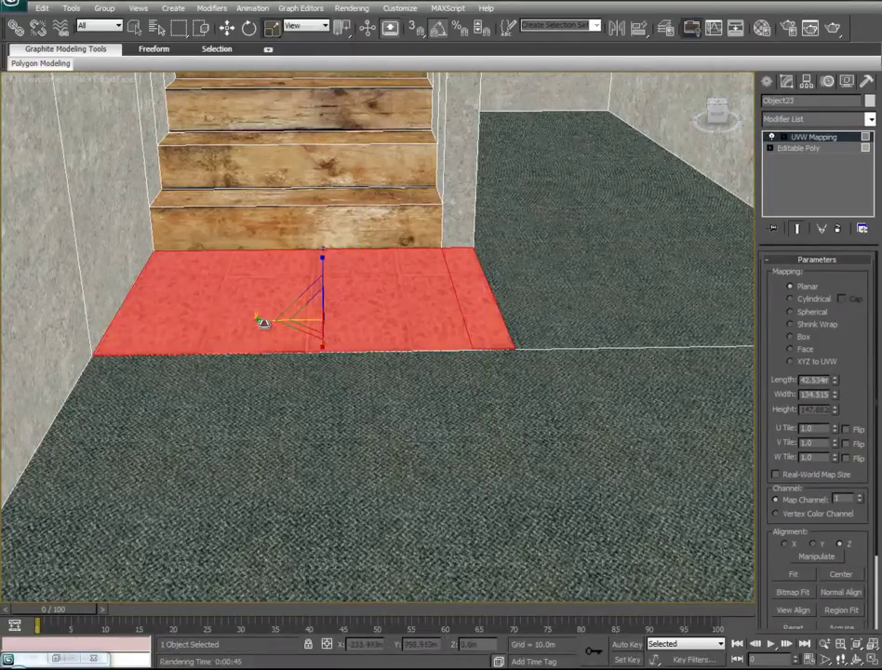
drag(321, 345, 302, 272)
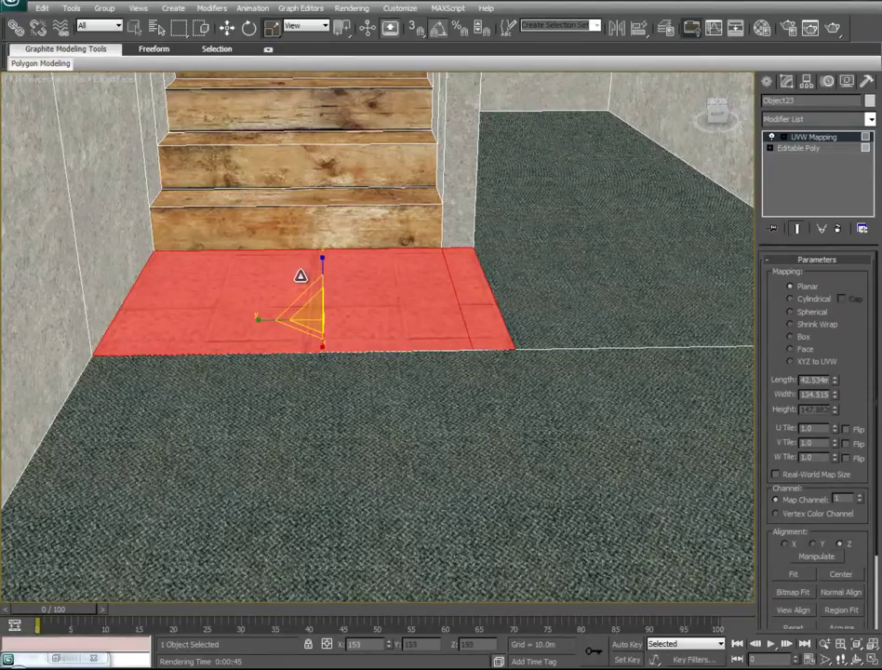
Step: Collapse the UVW Mapping modifier into the building's editable poly
middle_drag(369, 401, 378, 168)
scroll(377, 167, down, 3)
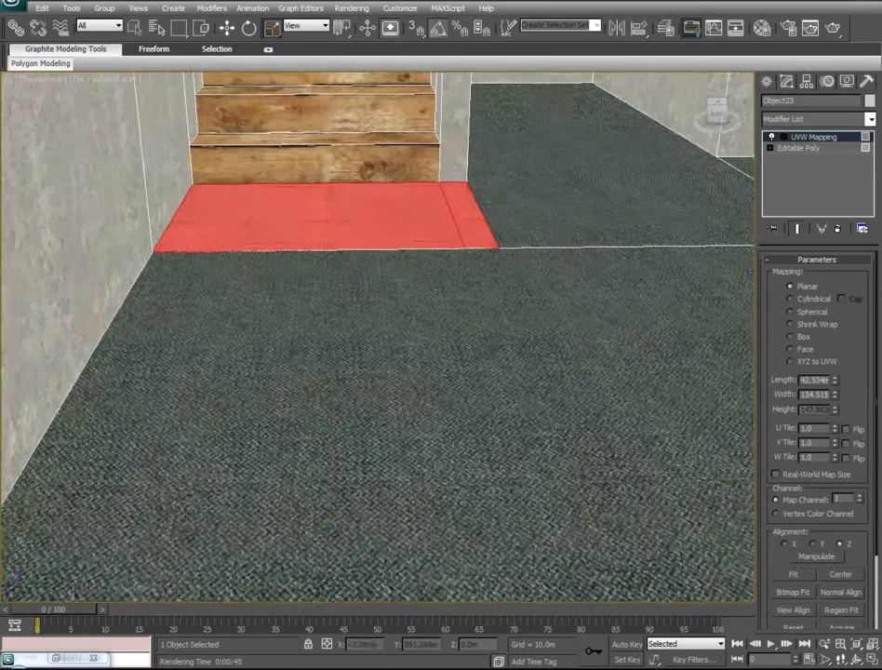
right_click(809, 137)
click(731, 260)
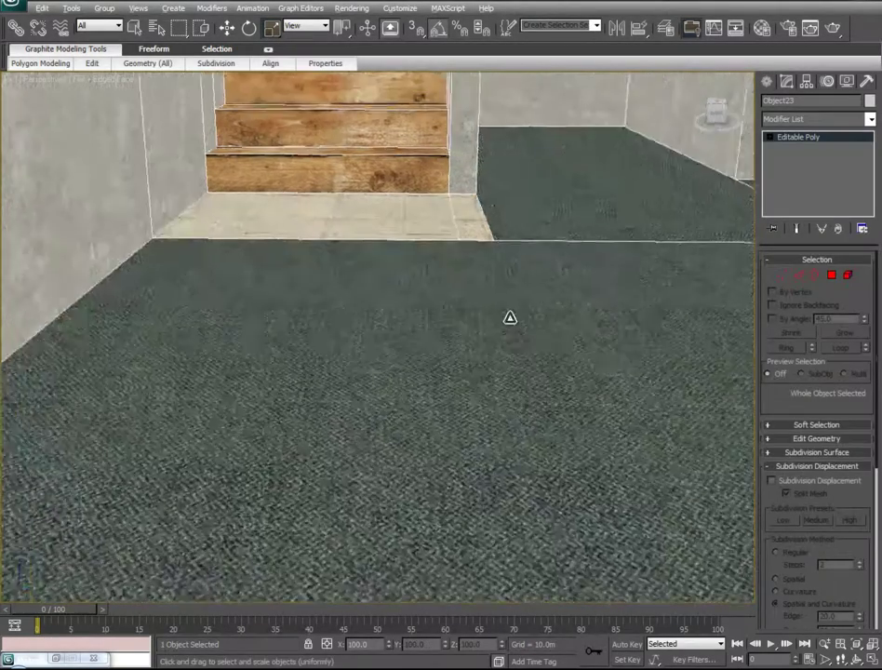
Step: Leave the building's isolation so the palms, awnings and ground return, with nothing selected
middle_drag(510, 319, 287, 514)
middle_drag(261, 504, 183, 523)
alt+middle_drag(543, 388, 505, 402)
scroll(408, 398, down, 10)
scroll(504, 402, up, 2)
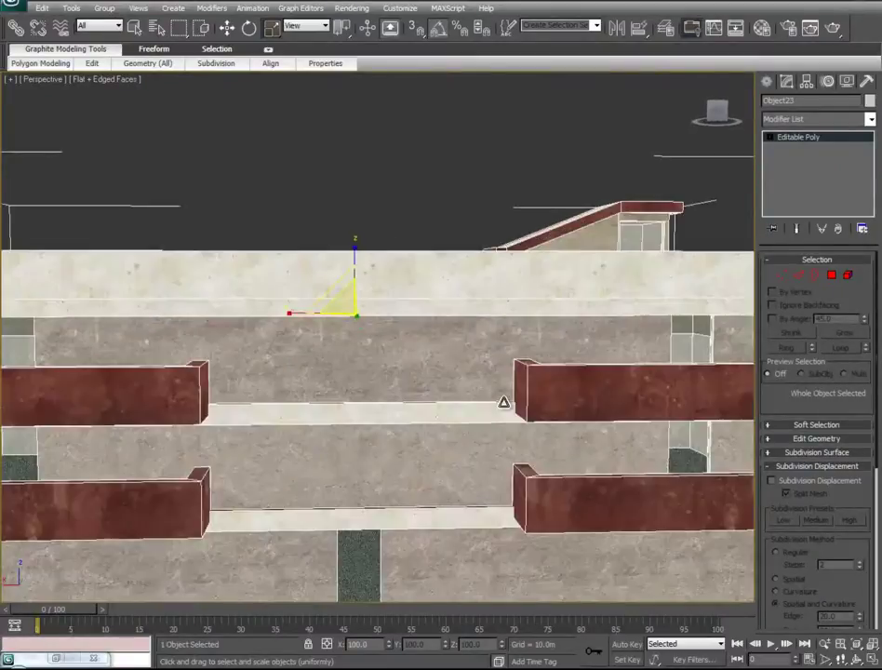
scroll(504, 403, down, 1)
middle_drag(432, 413, 435, 384)
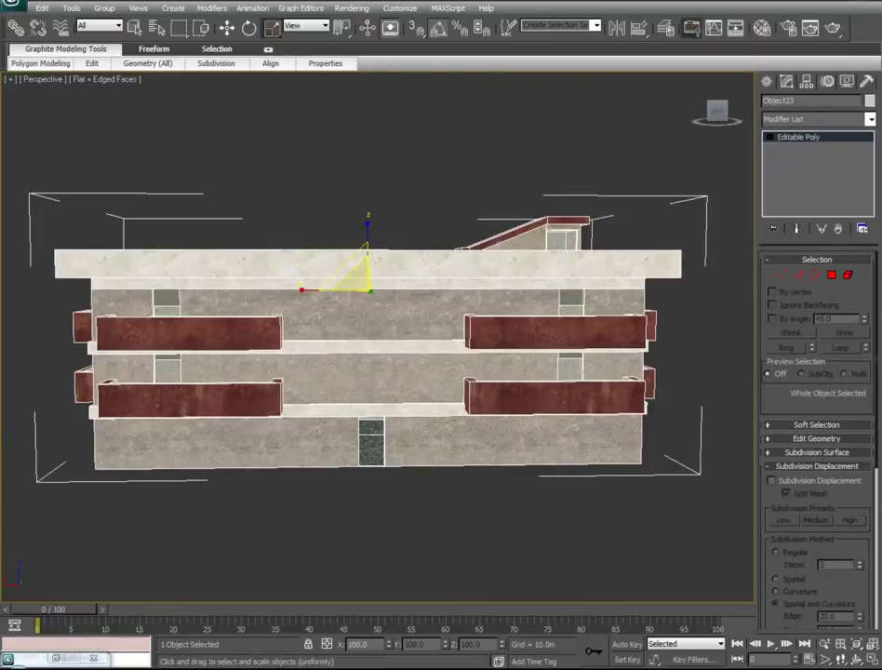
key(ctrl+c)
key(w)
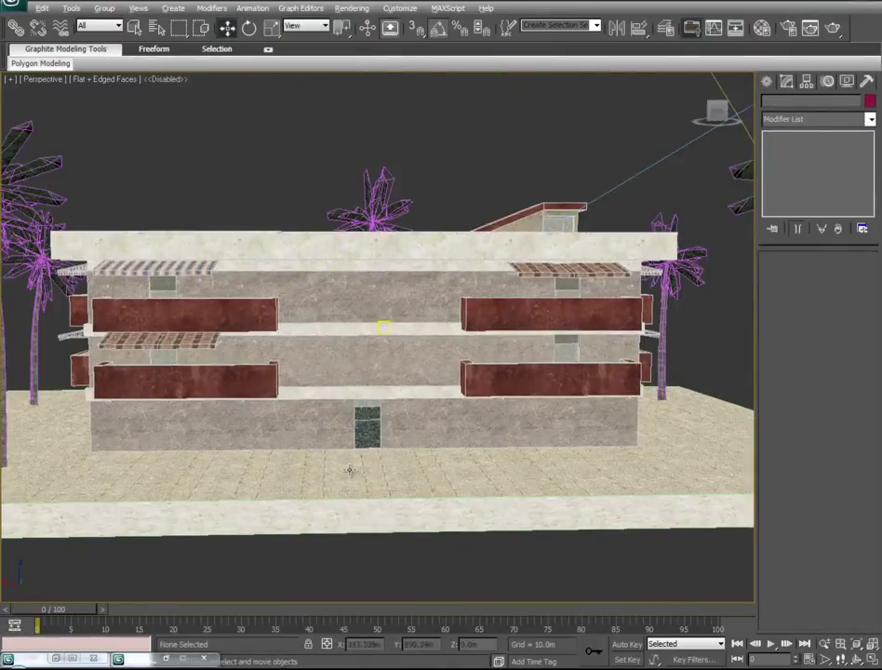
Step: Render the whole scene in the Perspective view from an elevated corner angle, then close the rendered frame
alt+middle_drag(351, 471, 394, 655)
click(833, 29)
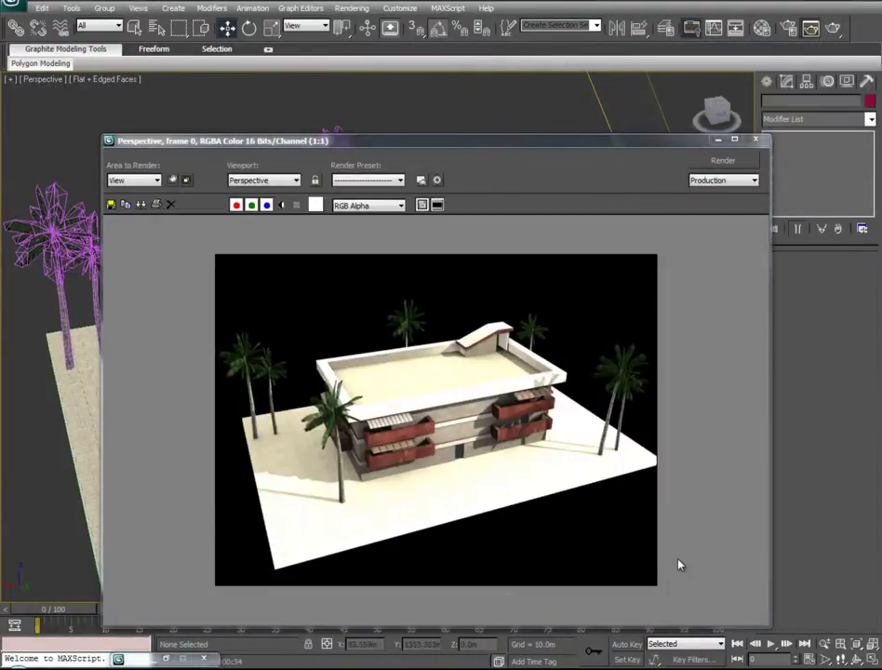
click(755, 139)
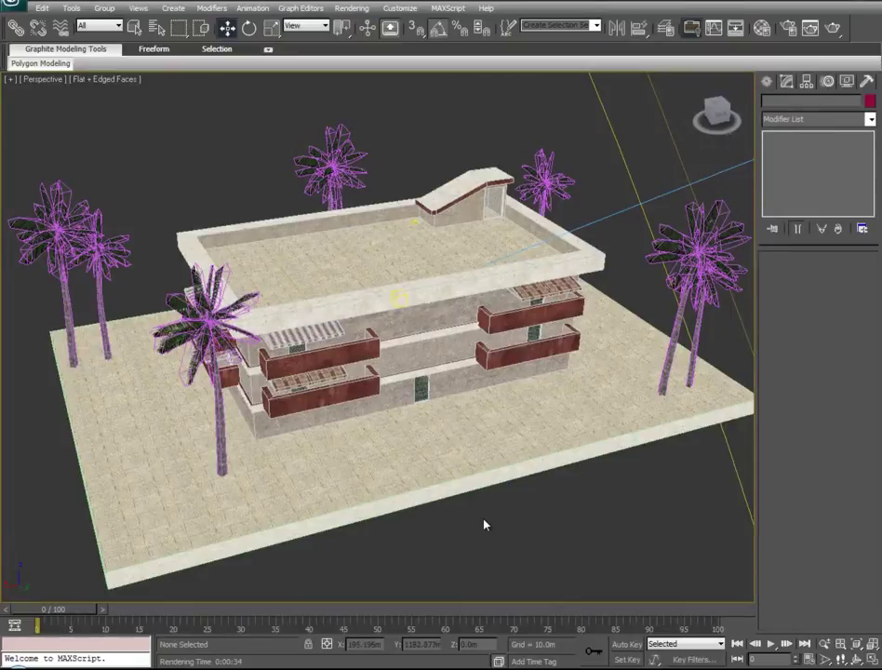
Step: Examine the shader settings and map slots of the BuildingTextures material's Concrete#20 sub-material, then close the Material Editor
key(m)
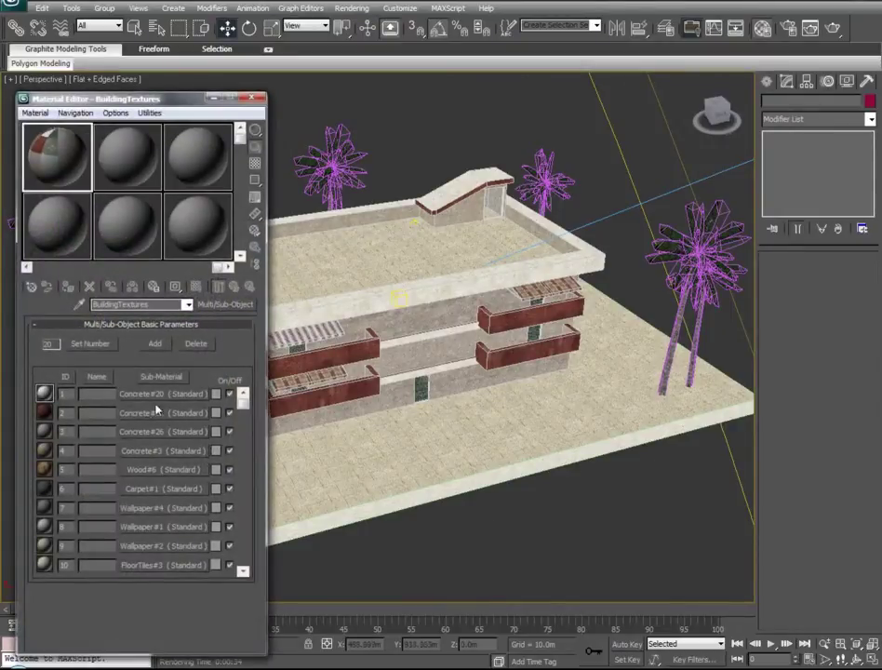
mouse_move(242, 396)
mouse_down()
mouse_move(252, 450)
mouse_move(249, 398)
mouse_up()
click(125, 394)
click(99, 545)
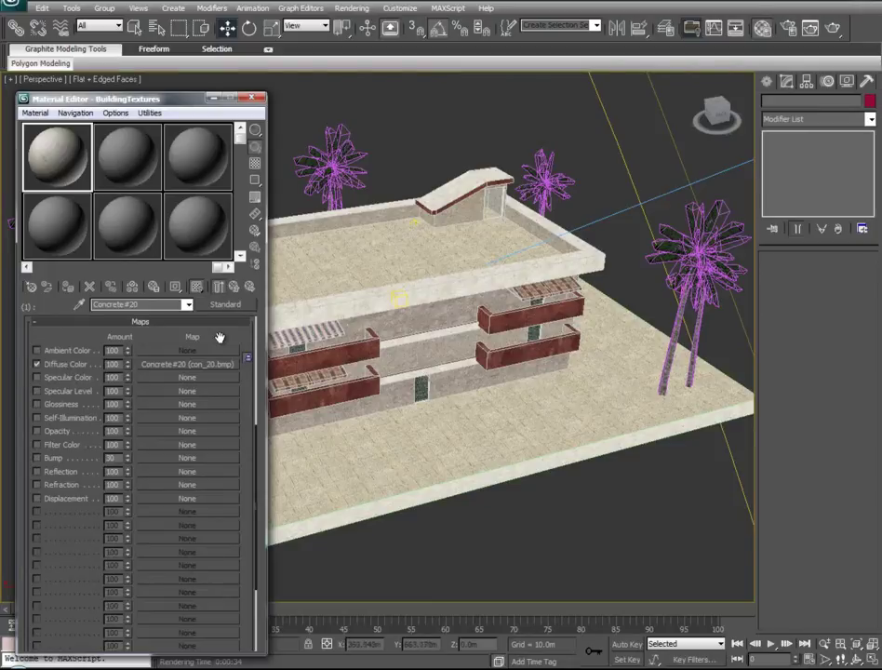
mouse_move(220, 336)
mouse_down()
mouse_move(215, 470)
mouse_move(218, 321)
mouse_up()
click(52, 317)
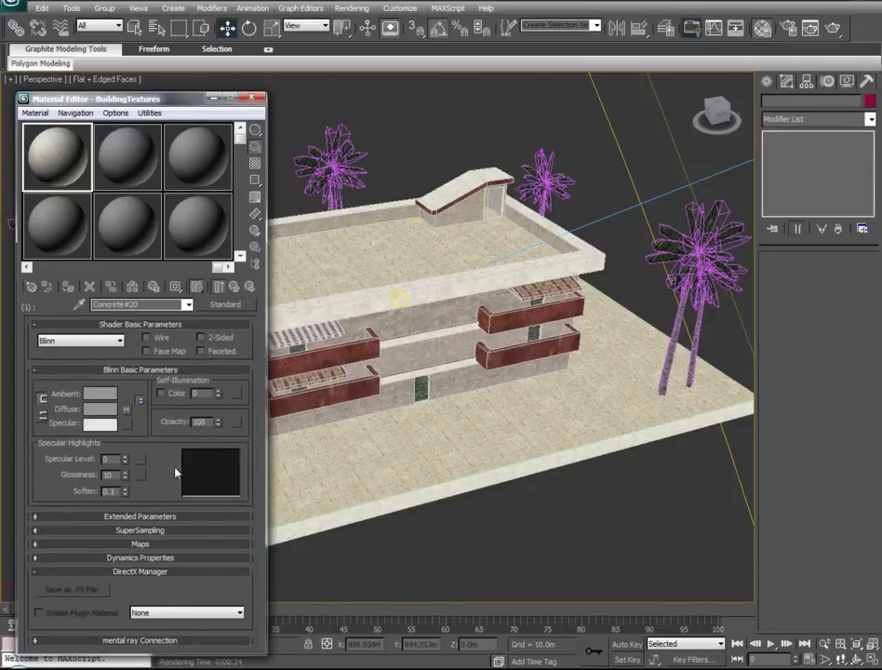
click(251, 97)
alt+middle_drag(226, 497, 587, 573)
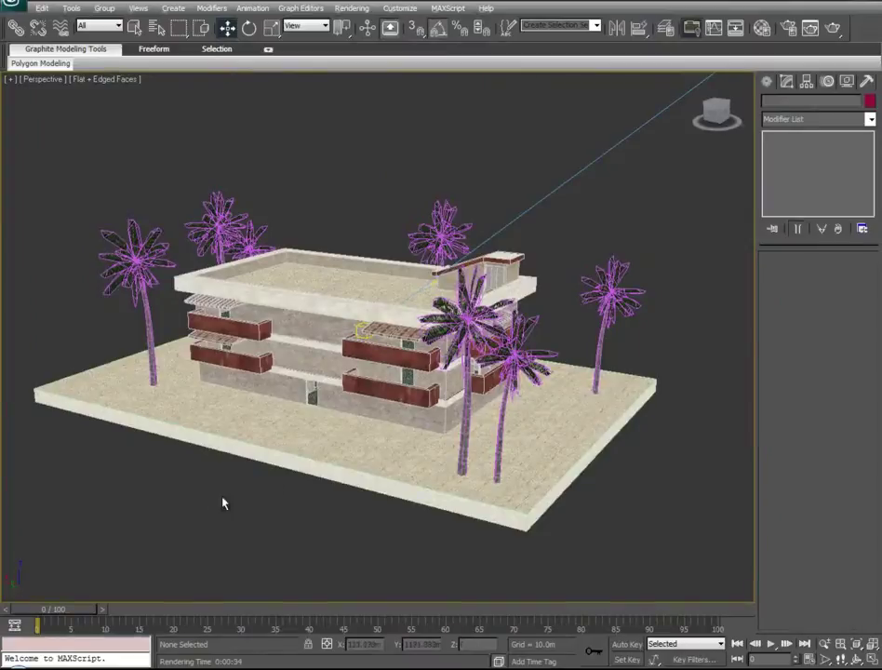